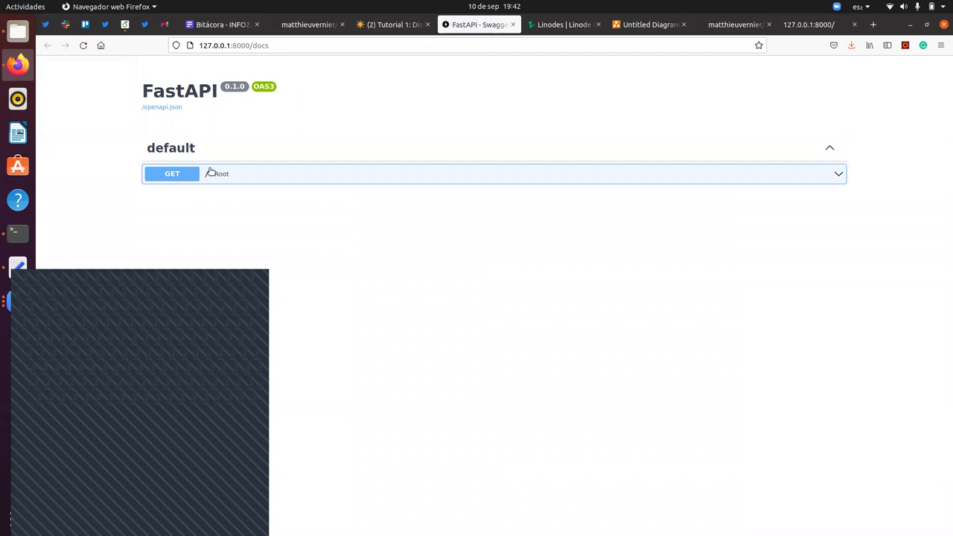
- Expand the GET / Root endpoint, enable trying it out, execute the request and inspect the response body
left_click(174, 179)
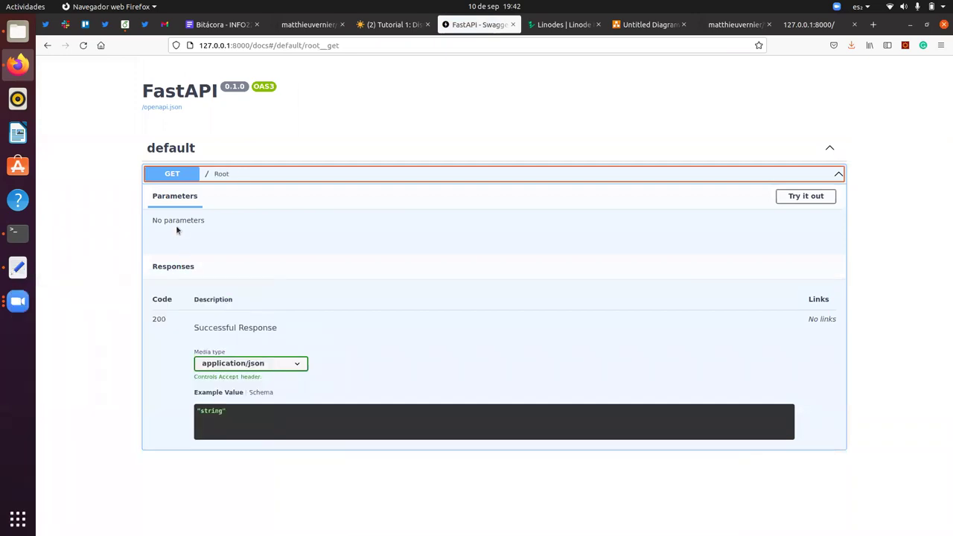
left_click(806, 198)
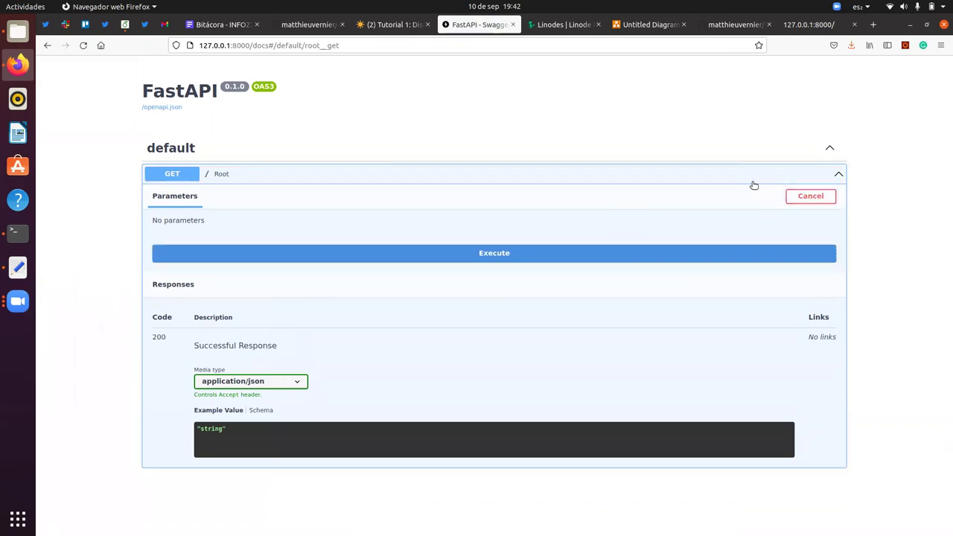
left_click(810, 198)
left_click(806, 197)
left_click(482, 254)
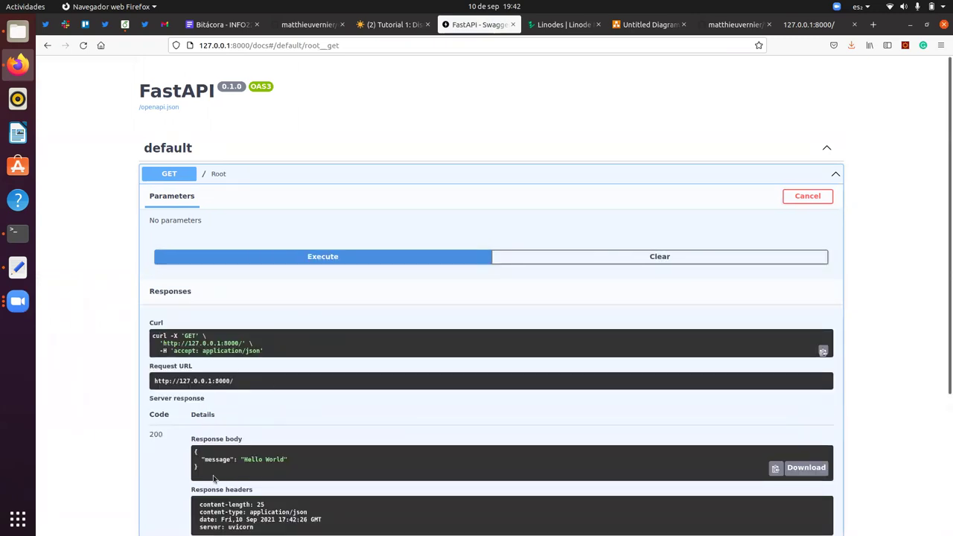
left_click_drag(200, 466, 195, 453)
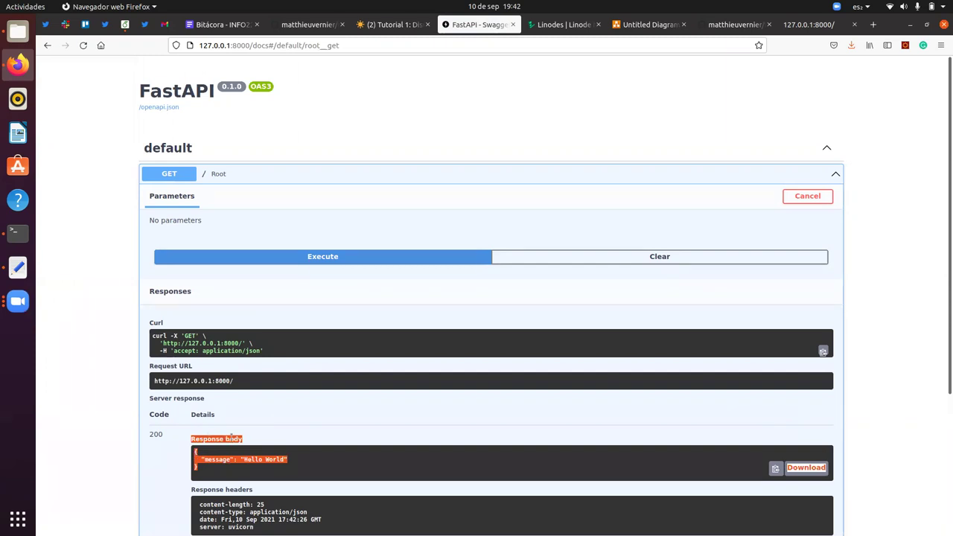
left_click(214, 474)
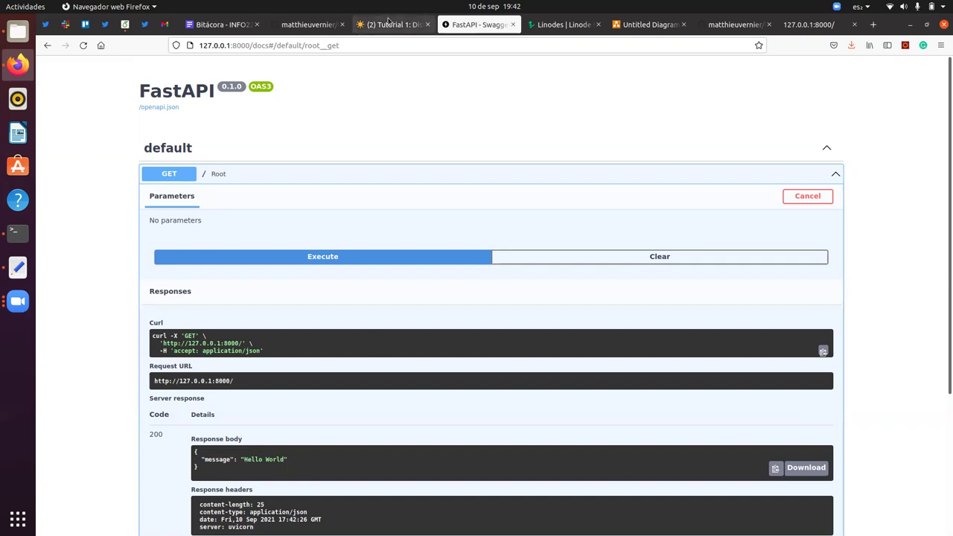
- Check the alternative documentation link in the tutorial notes and open 127.0.0.1:8000/redoc in the API documentation page
left_click_drag(269, 45, 375, 49)
key("BackSpace")
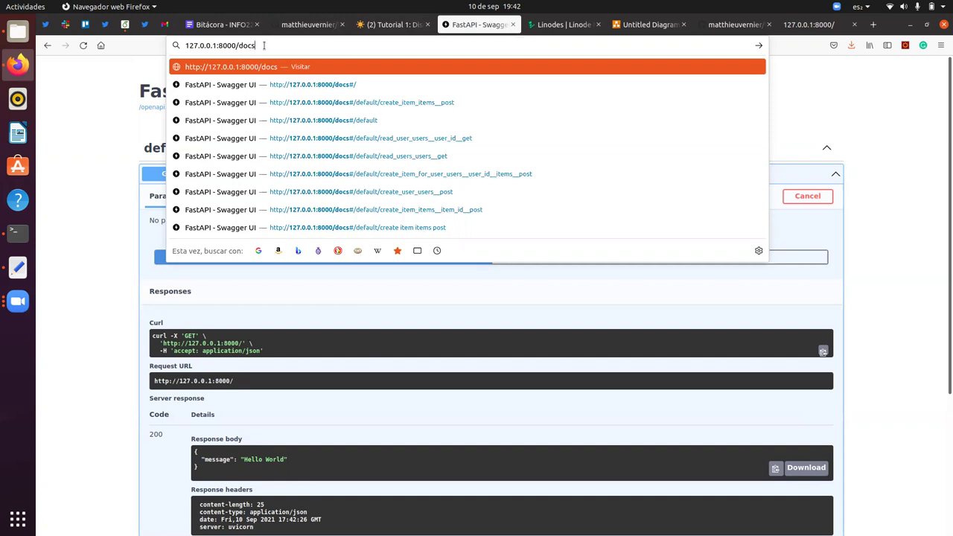
left_click(388, 29)
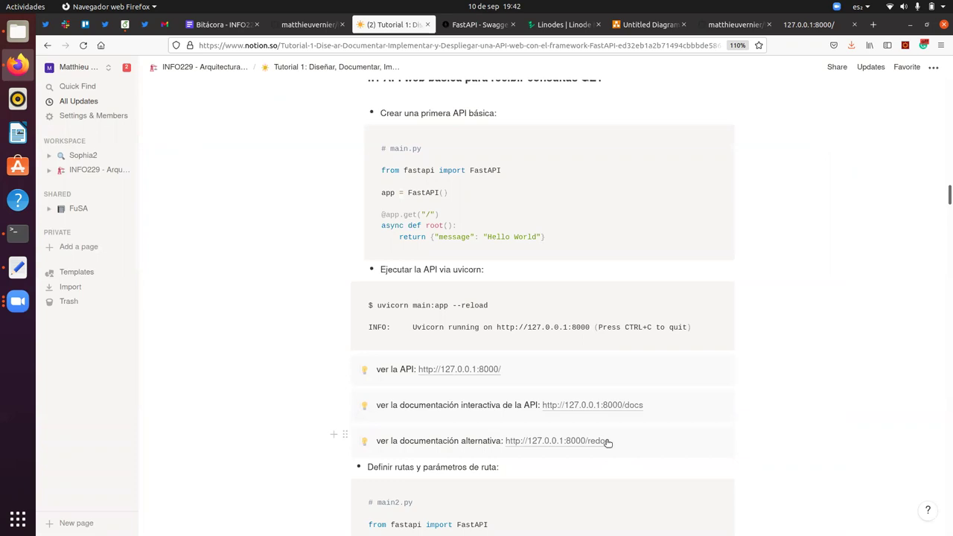
left_click(479, 24)
key("BackSpace")
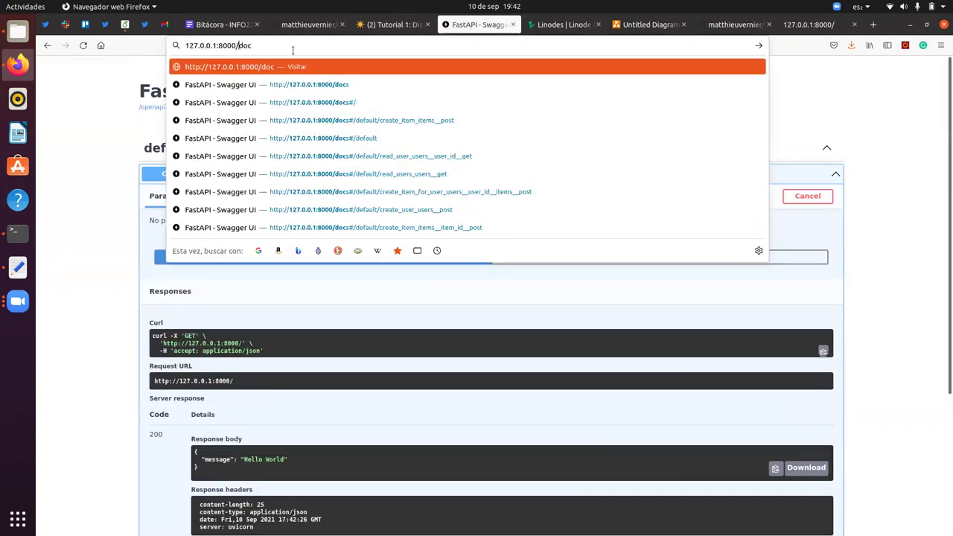
key("Left")
key("Left")
key("Left")
type("re")
key("Return")
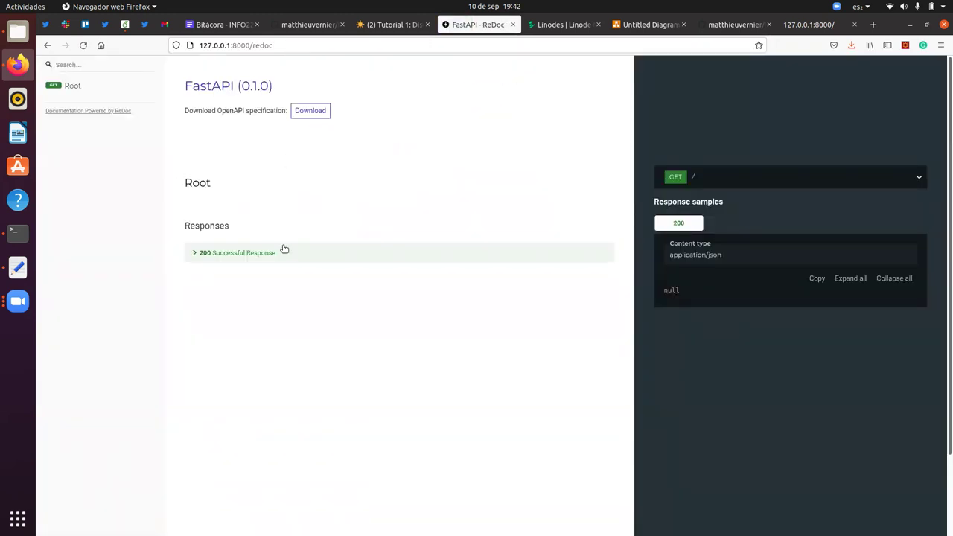
- Go back to the interactive API documentation at 127.0.0.1:8000/docs
double_click(253, 45)
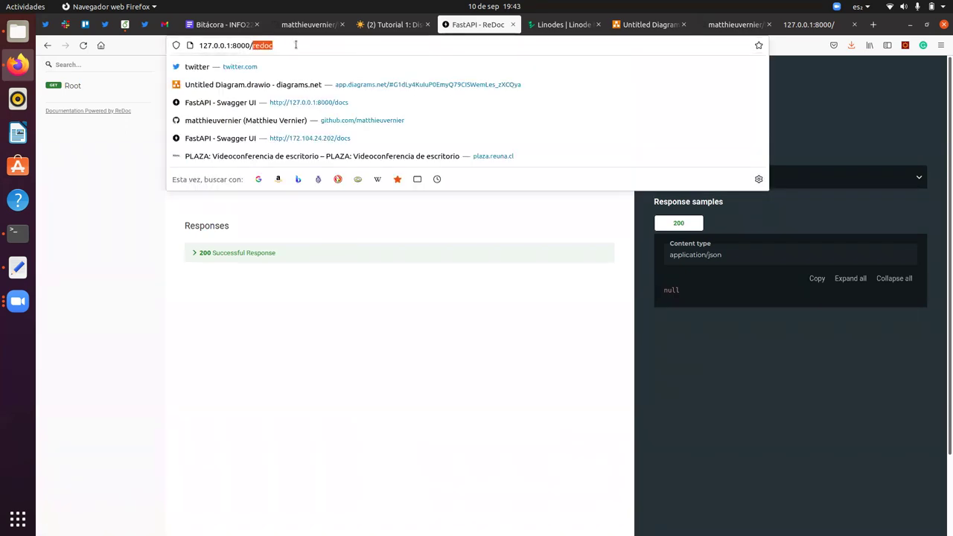
type("docs")
key("Return")
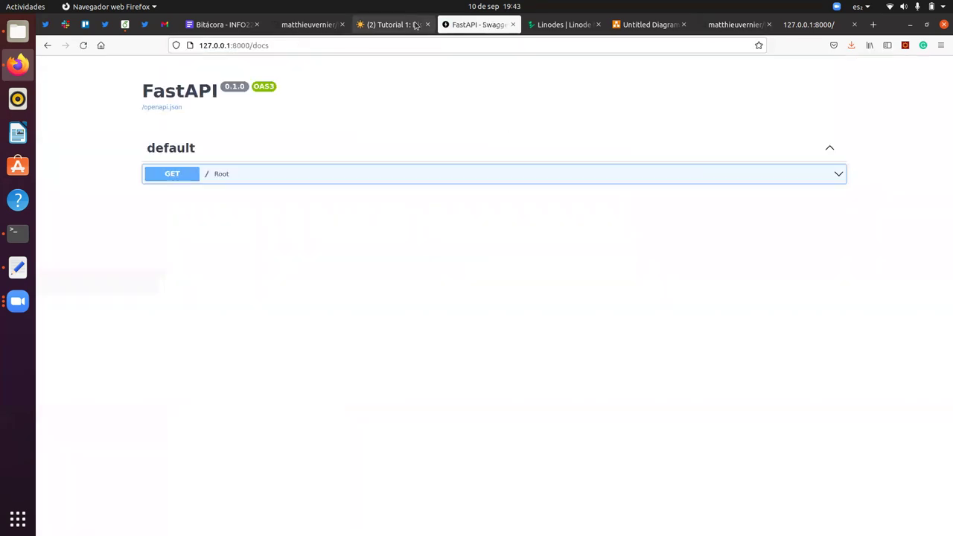
- In the tutorial notes' main2.py example, correct the item_id parameter's type to int and review the returned dictionary
left_click(413, 25)
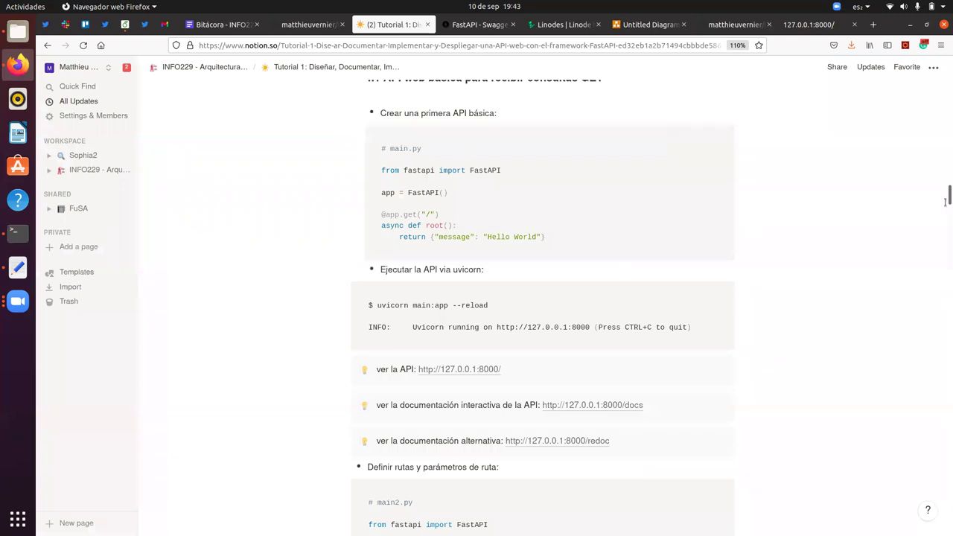
left_click_drag(945, 201, 944, 218)
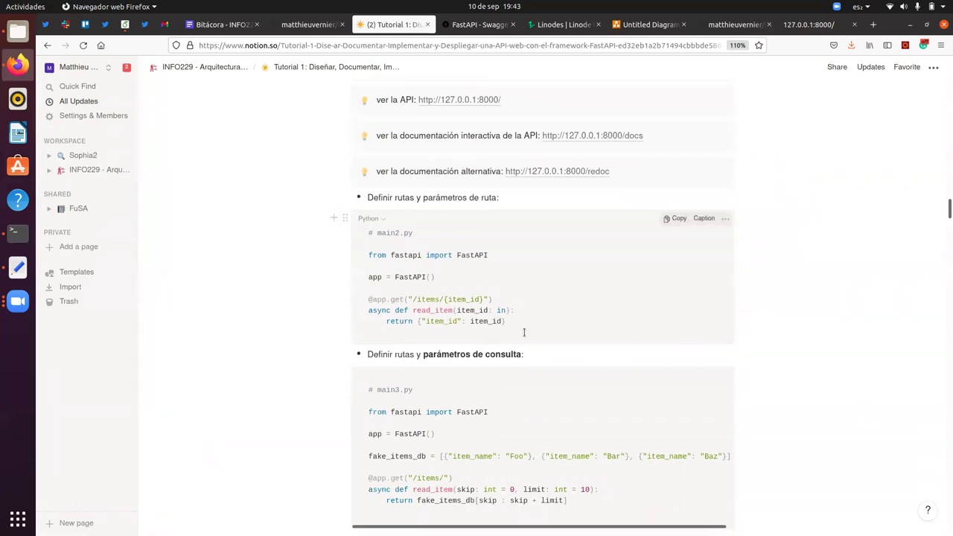
left_click_drag(512, 321, 365, 277)
left_click(589, 334)
left_click_drag(482, 299, 442, 299)
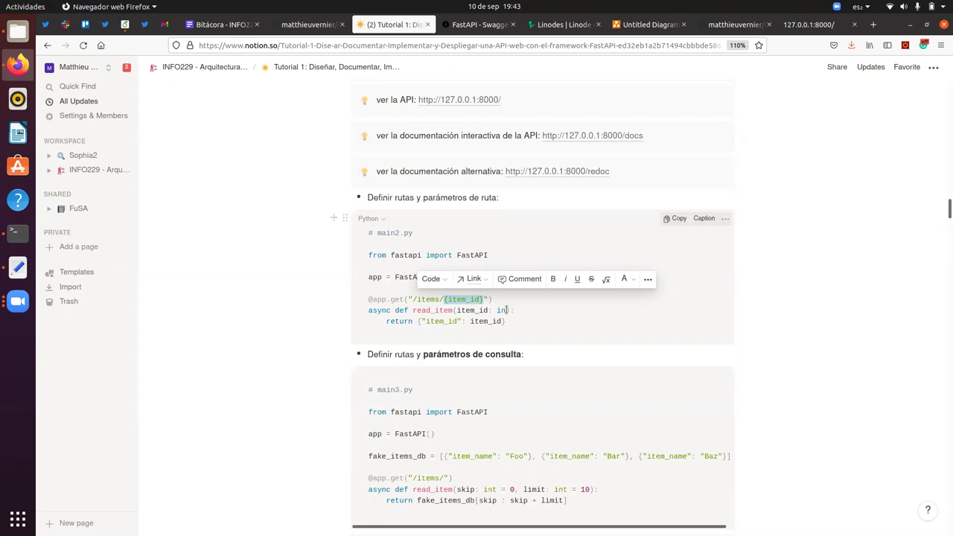
left_click(504, 308)
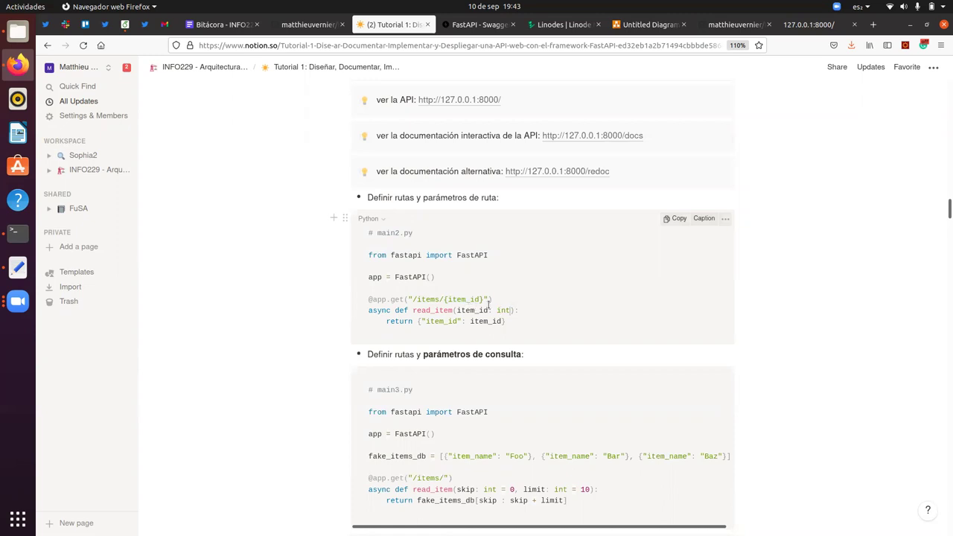
left_click_drag(417, 321, 518, 320)
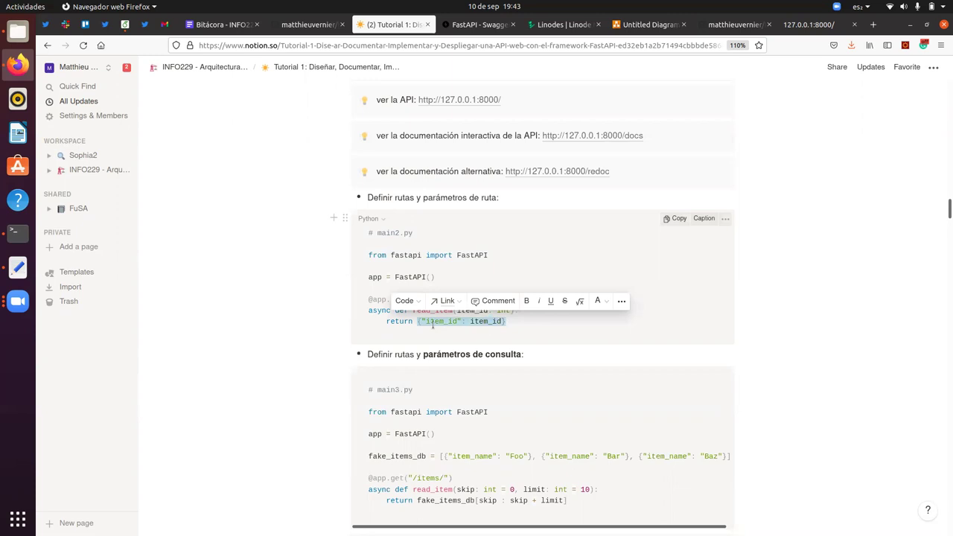
left_click(497, 325)
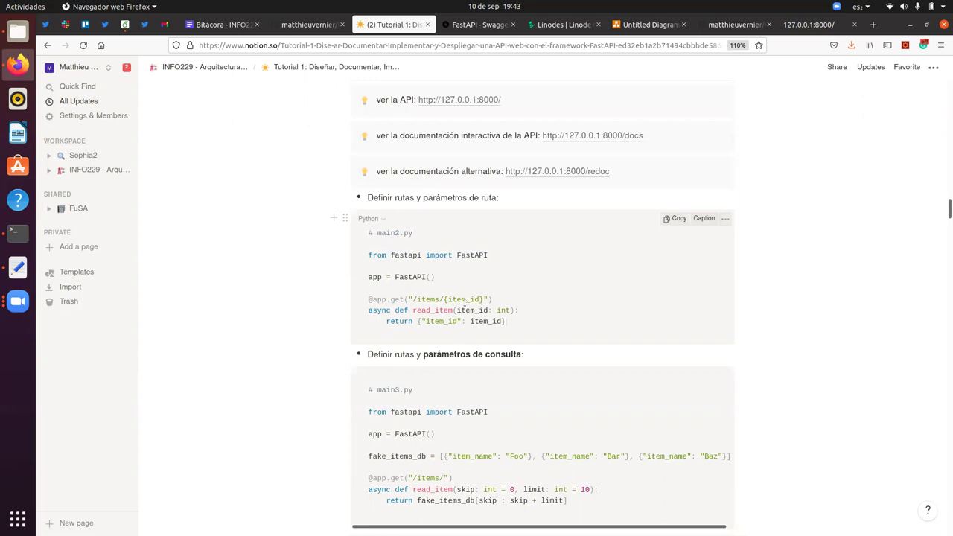
- Switch to the terminal, stop the running server and start the second API with "uvicorn main2:app --reload"
left_click(17, 232)
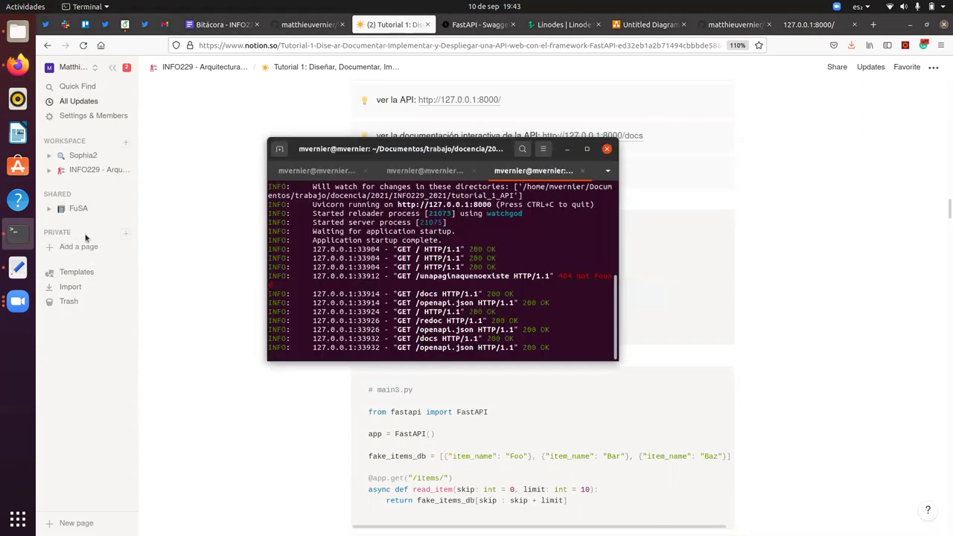
key("ctrl+c")
key("Up")
key("Left")
key("Left")
key("Left")
key("Left")
key("Left")
key("Left")
key("Left")
key("Left")
key("Left")
key("Left")
key("Left")
key("Left")
key("Left")
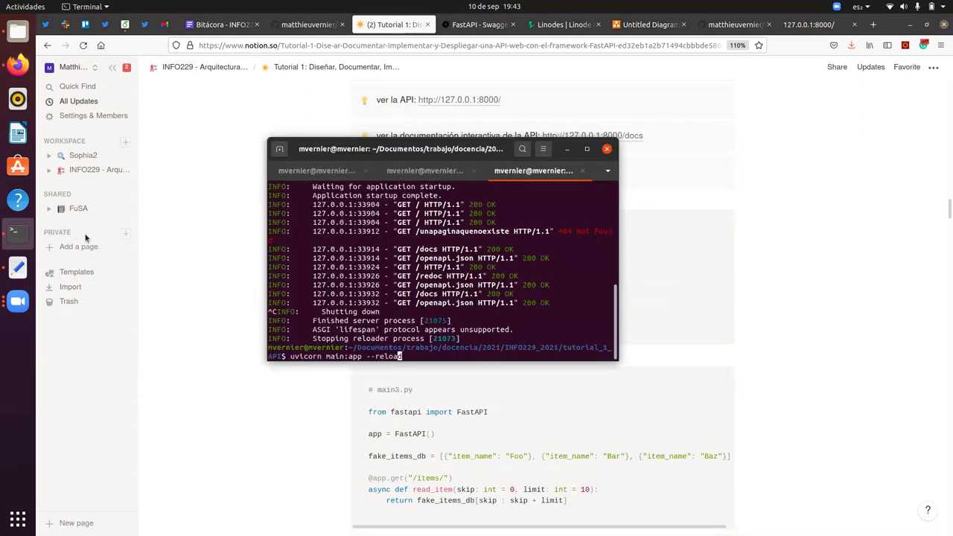
type("2")
key("Return")
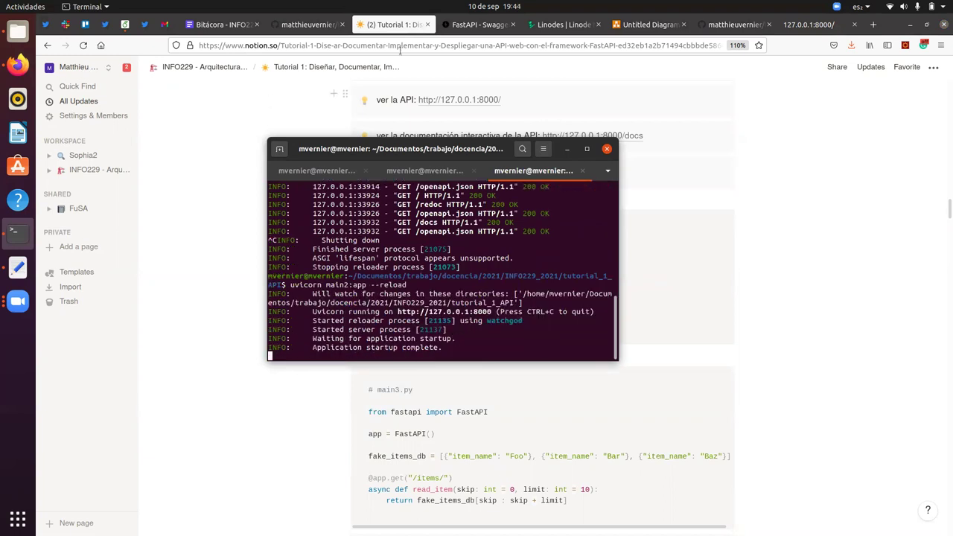
- In the browser page for the local API, request 127.0.0.1:8000/items/2
left_click(819, 24)
left_click_drag(237, 45, 361, 43)
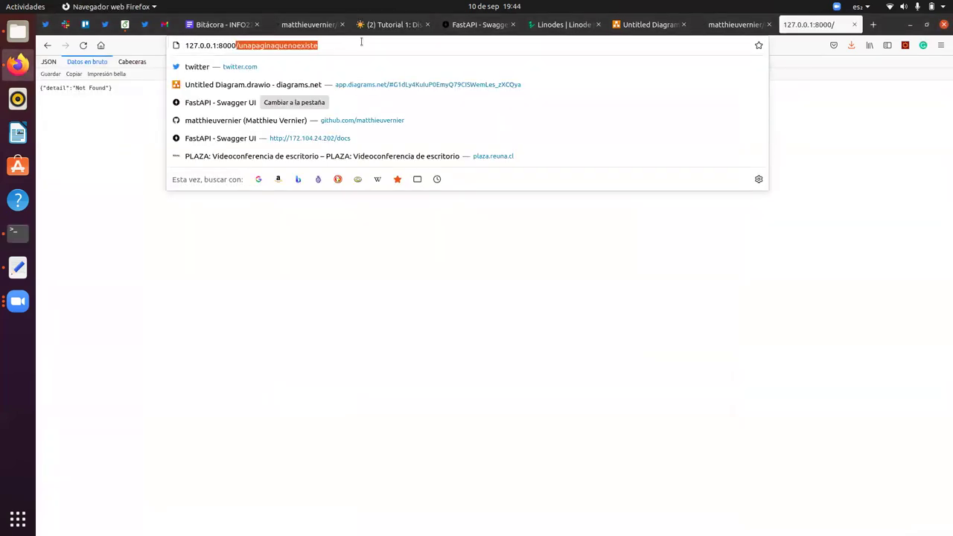
type("/items")
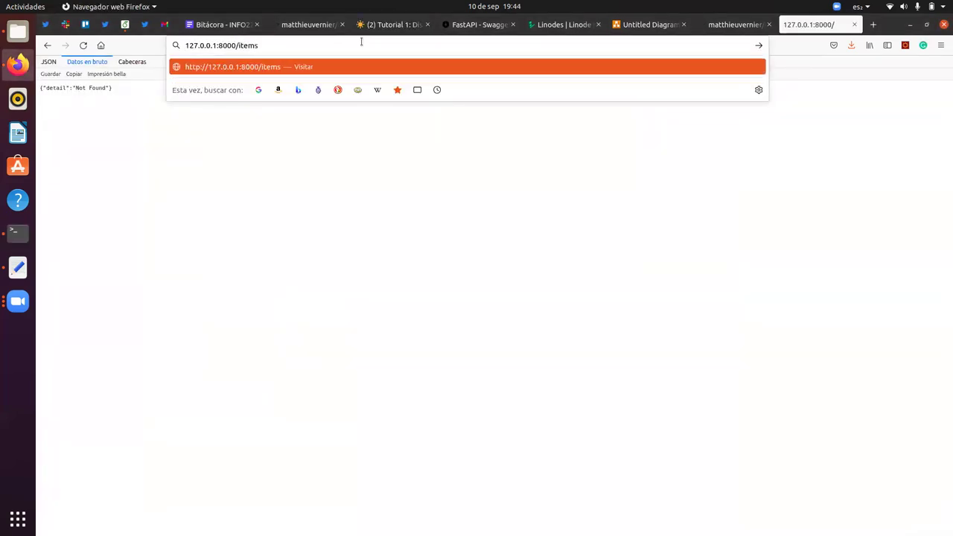
type("/2")
key("Return")
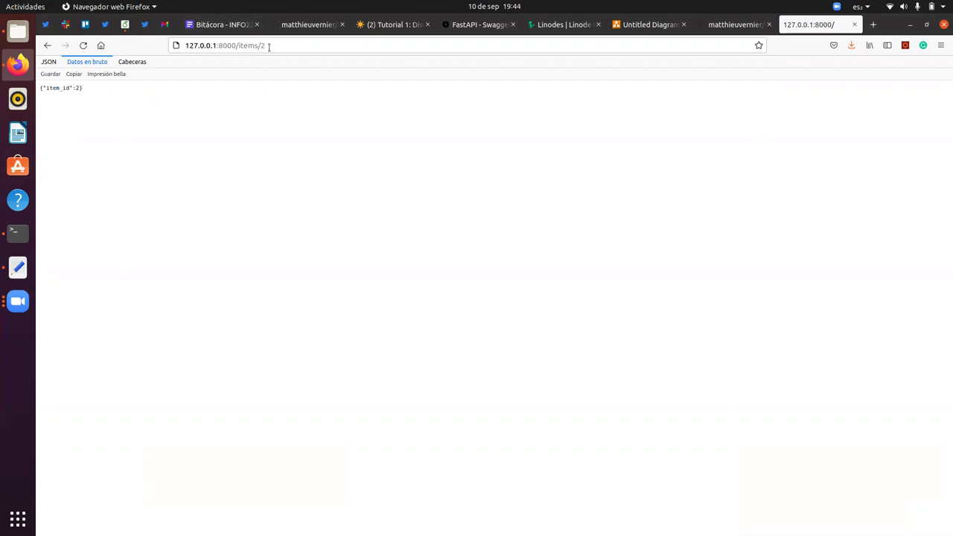
- Request /items/dfgdf with a non-numeric item ID and inspect the message in the raw response data
left_click_drag(259, 45, 276, 45)
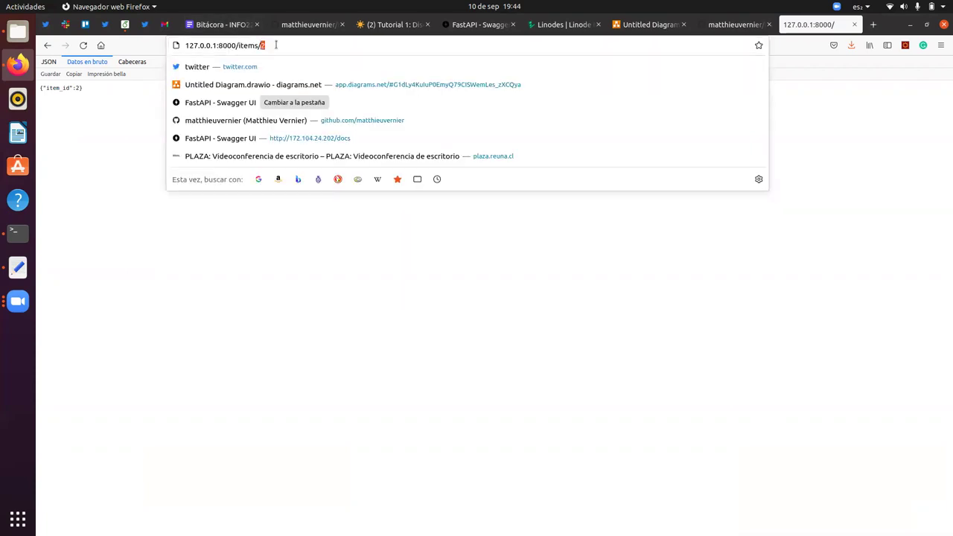
type("dfgdf")
key("Return")
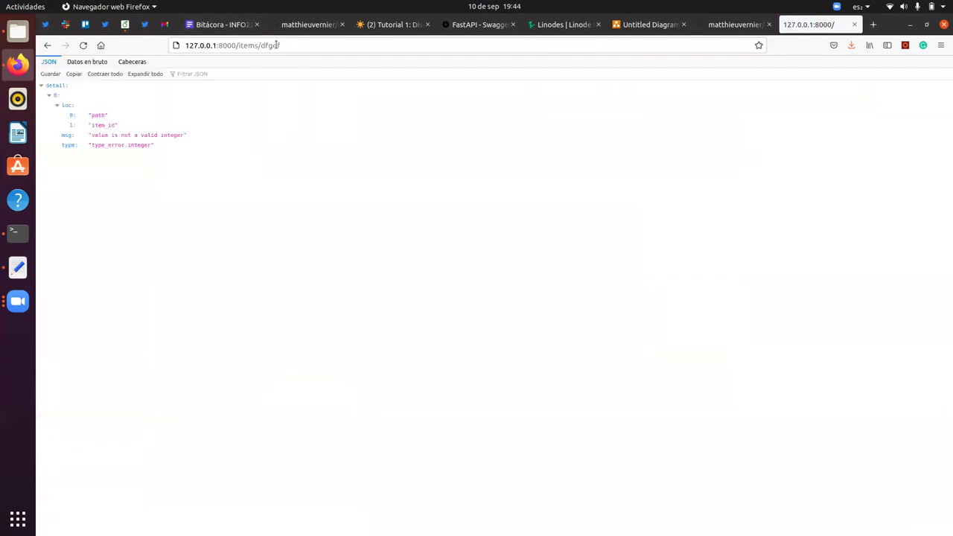
left_click(85, 62)
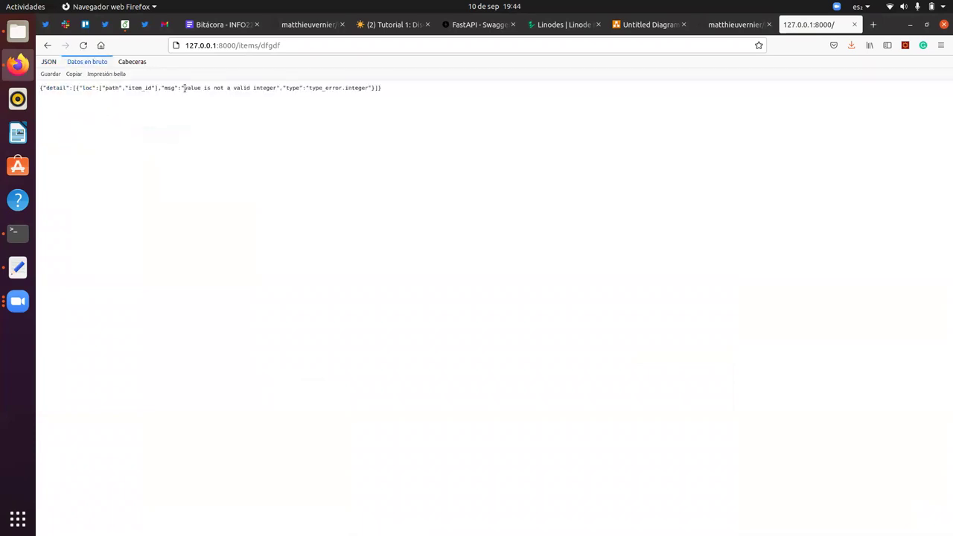
left_click_drag(198, 86, 277, 88)
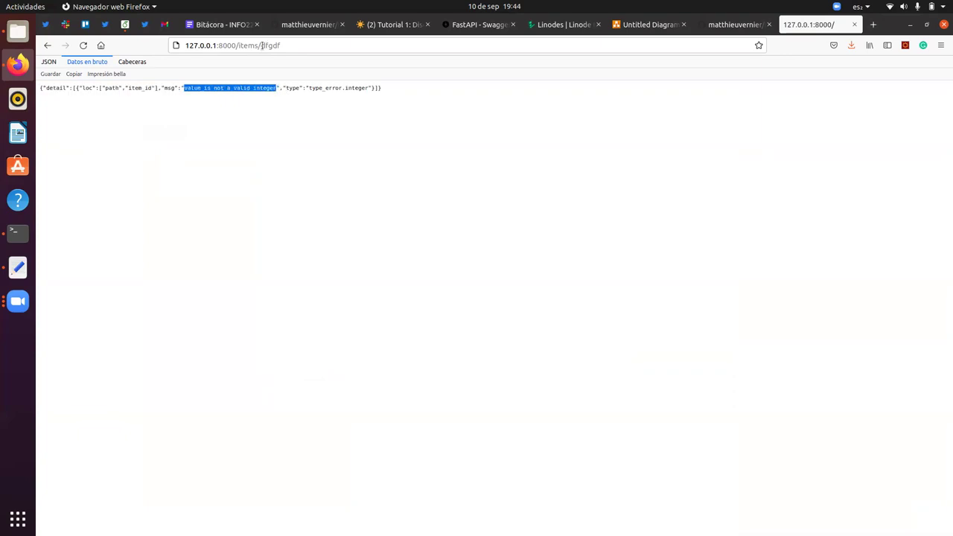
- Request /items/4 from the local API using a valid integer item ID
left_click_drag(262, 45, 297, 45)
type("4")
key("Return")
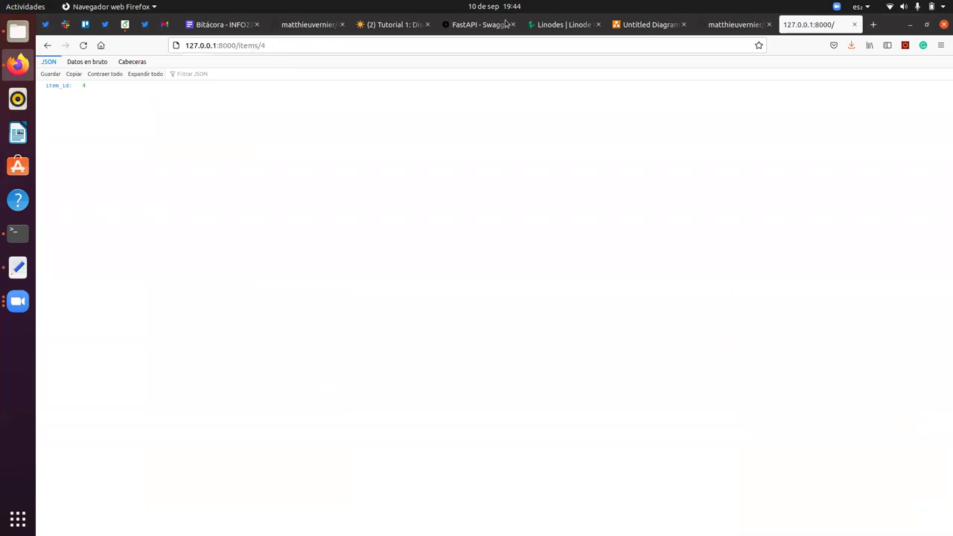
left_click(411, 28)
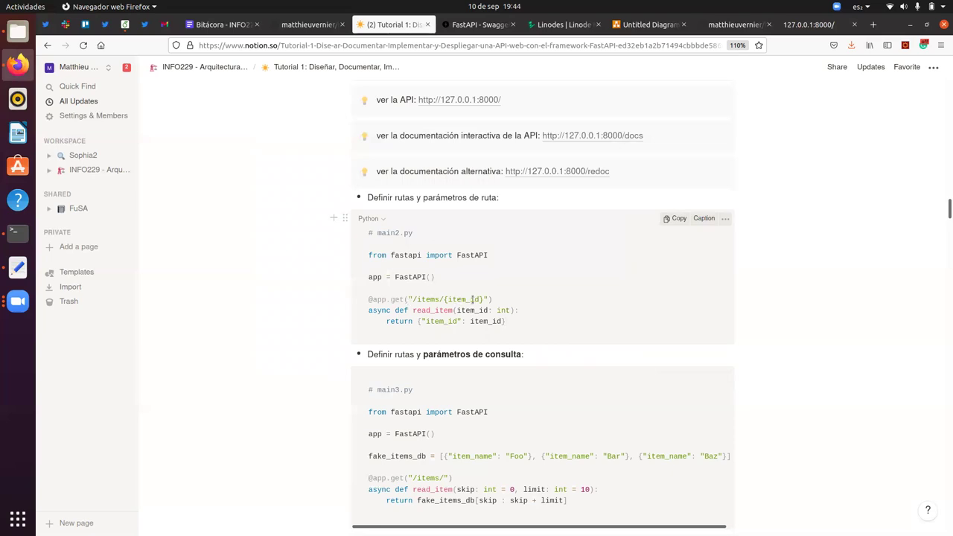
left_click_drag(366, 298, 397, 299)
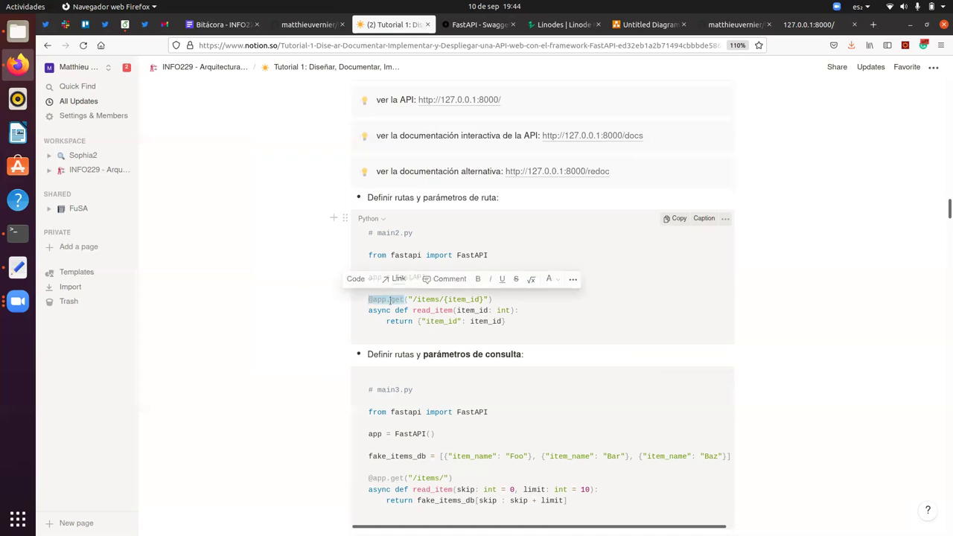
key("Up")
key("Up")
key("Up")
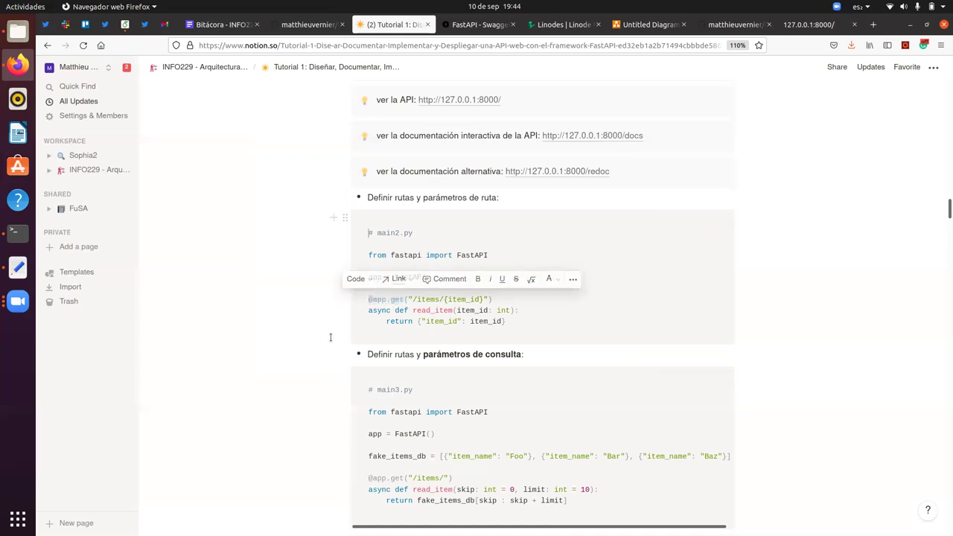
double_click(395, 298)
key("Down")
key("Down")
key("Down")
key("Down")
key("Down")
key("Down")
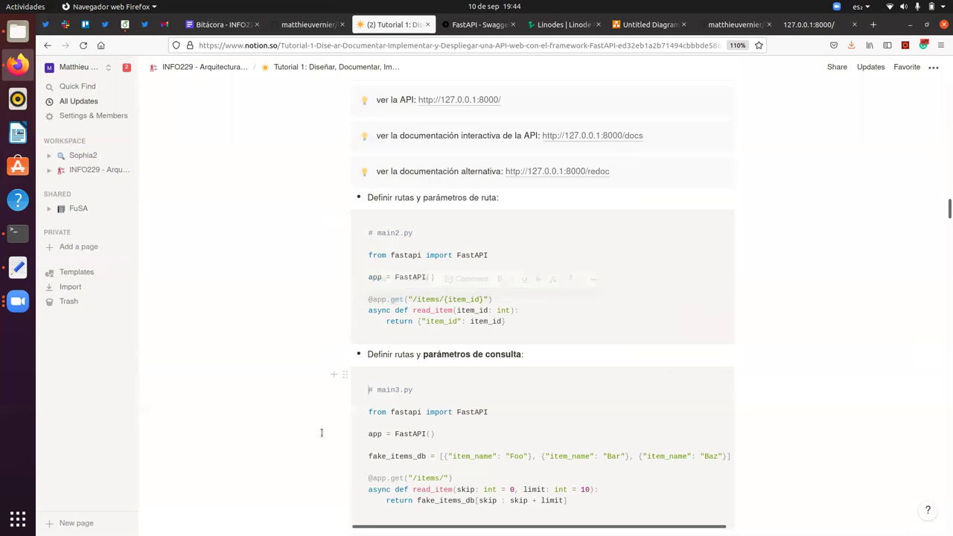
left_click(421, 199)
left_click_drag(450, 196, 497, 197)
left_click_drag(444, 299, 486, 299)
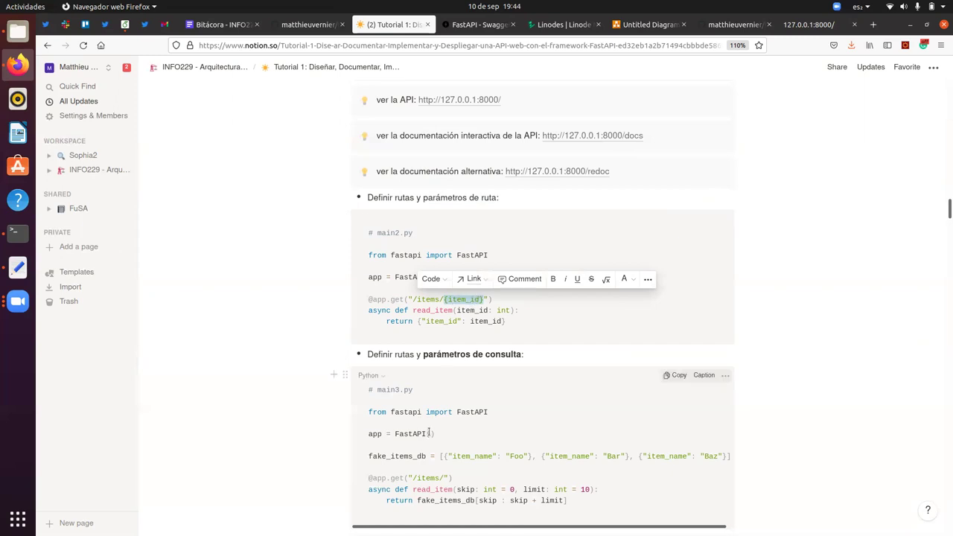
- Examine the main3.py example's file name, its /items/ route and the fake_items_db slice it returns using skip and limit
left_click(475, 338)
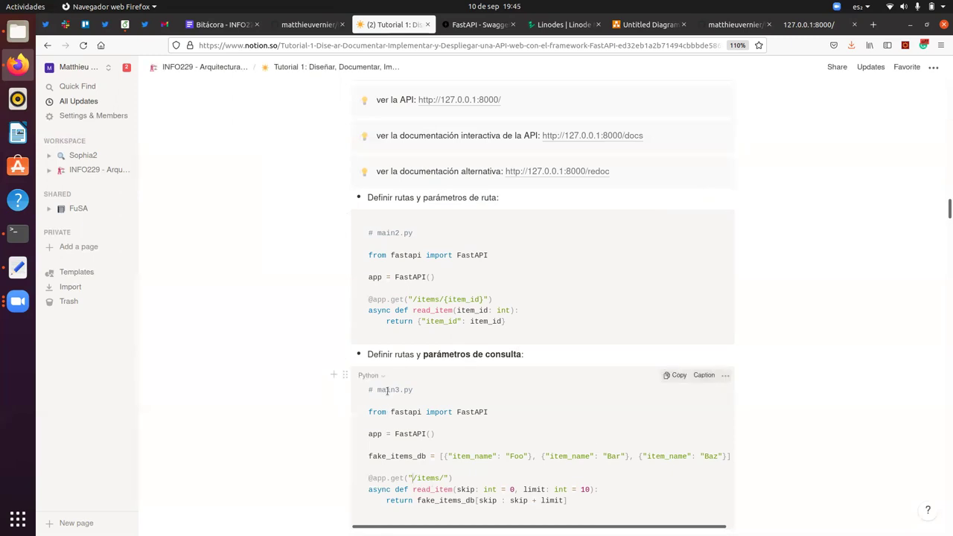
left_click_drag(415, 389, 376, 389)
left_click_drag(444, 478, 418, 480)
left_click(351, 495)
left_click_drag(416, 500, 468, 449)
left_click(470, 445)
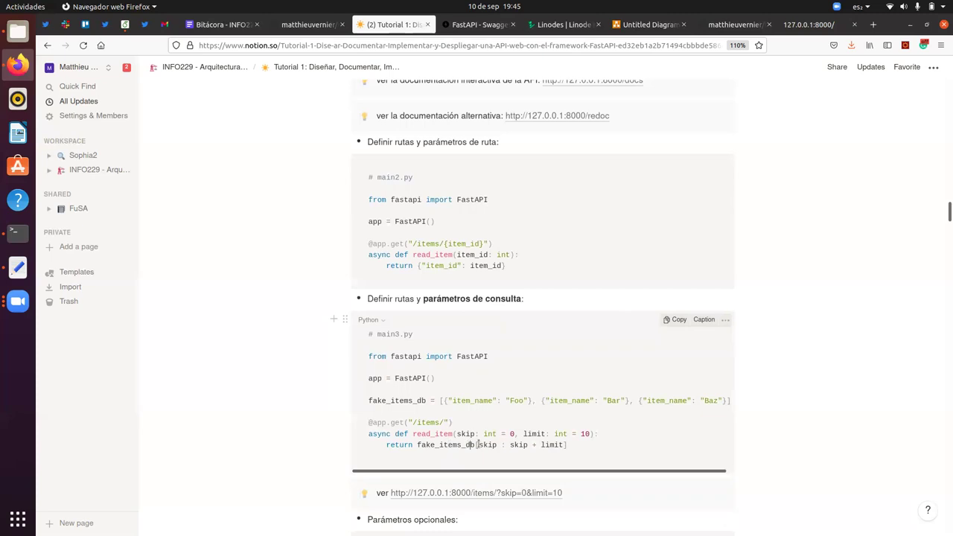
- Examine the fake_items_db list of item names defined in the main3.py example
left_click_drag(365, 404, 459, 401)
left_click(543, 389)
left_click_drag(543, 389, 733, 404)
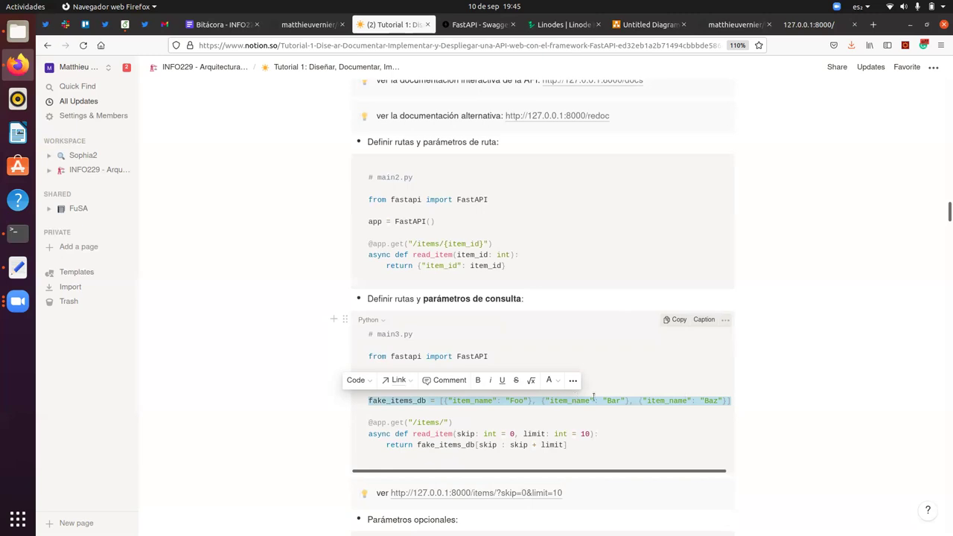
left_click(277, 428)
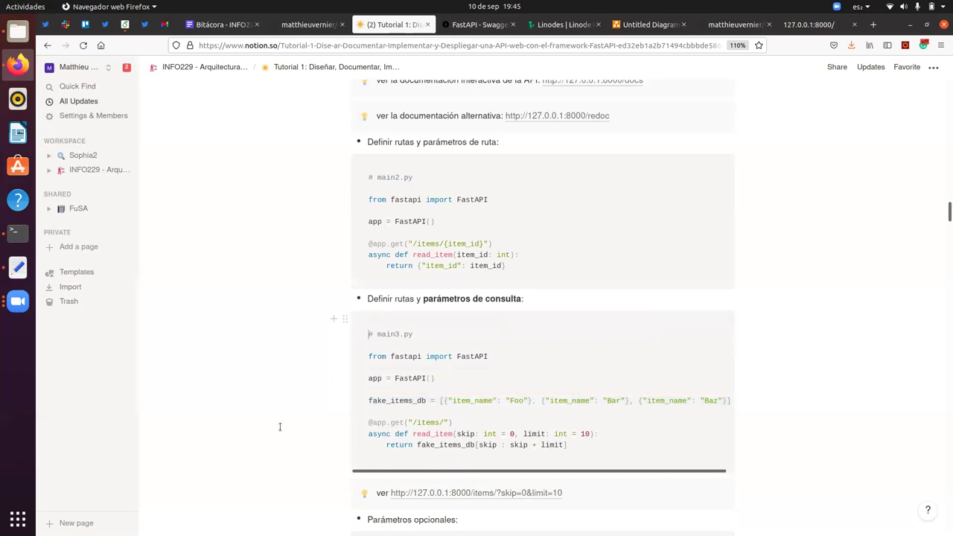
- Stop the running server in the terminal and launch the third example with uvicorn main3:app --reload
left_click(13, 238)
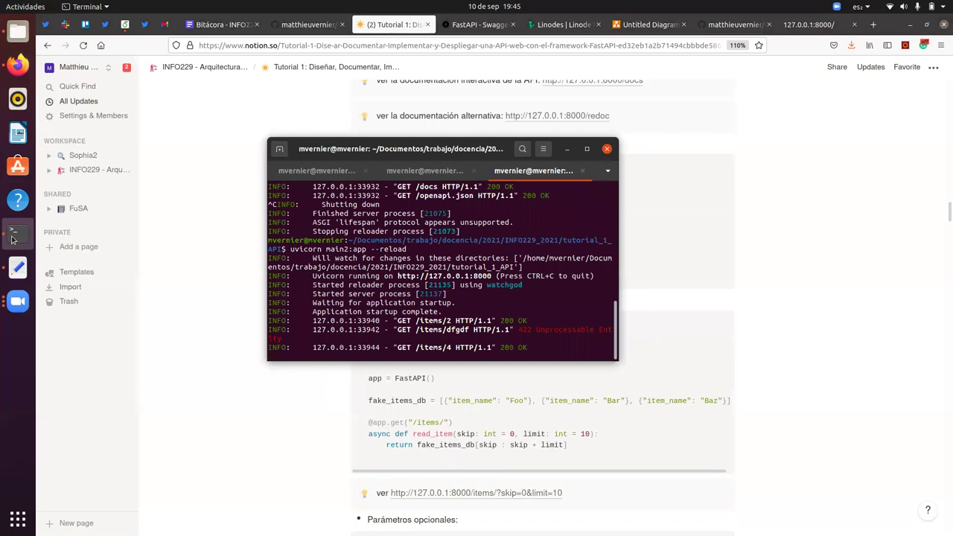
key("ctrl+c")
key("Up")
key("Left")
key("Left")
key("Left")
key("Left")
key("Left")
key("Left")
key("Left")
key("Left")
key("Left")
key("Left")
key("Left")
key("Left")
key("BackSpace")
type("3")
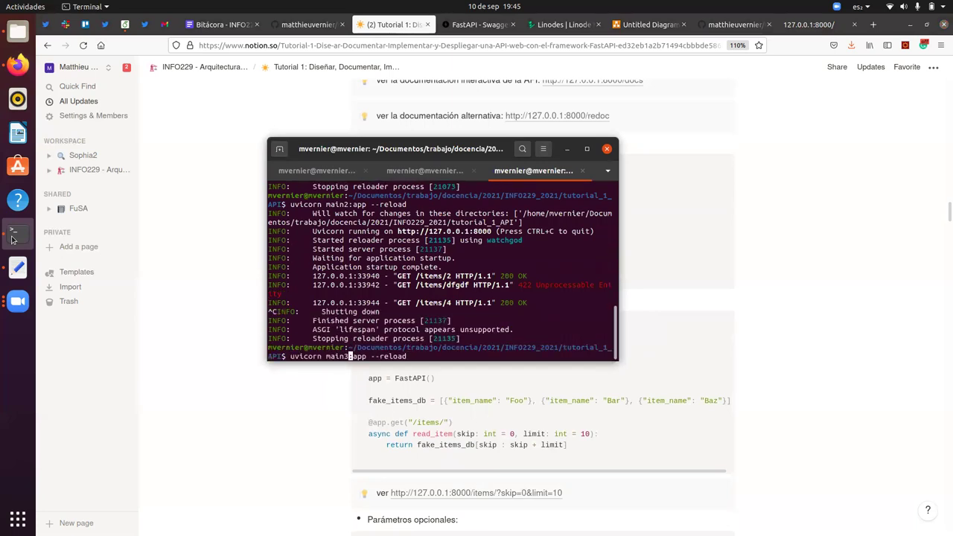
key("Return")
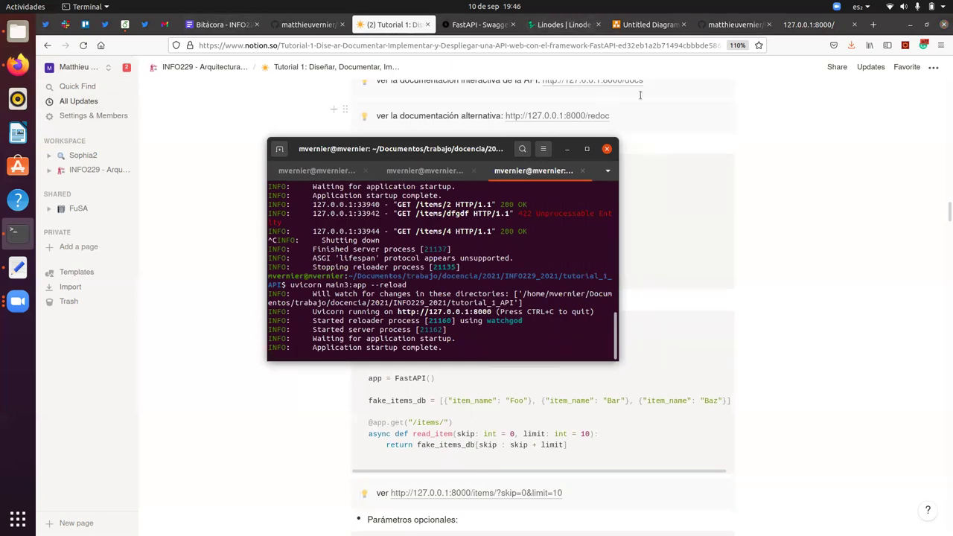
- Request /items/4 again in the browser against the main3 server
left_click(808, 24)
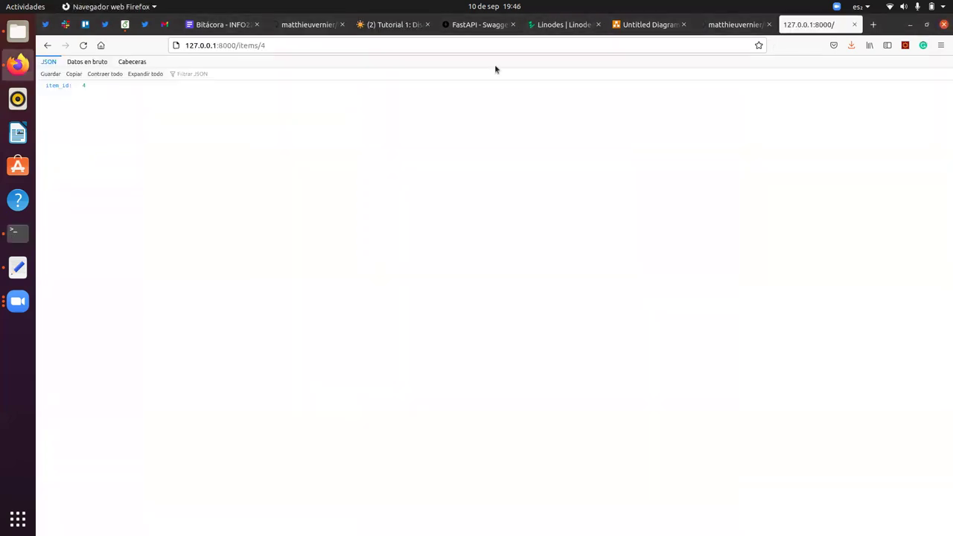
left_click(278, 46)
left_click(278, 46)
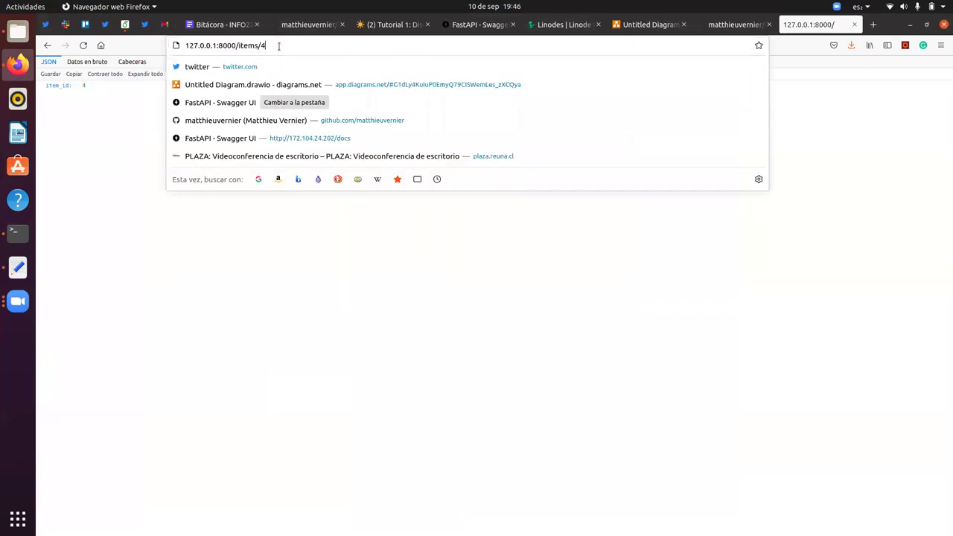
key("Return")
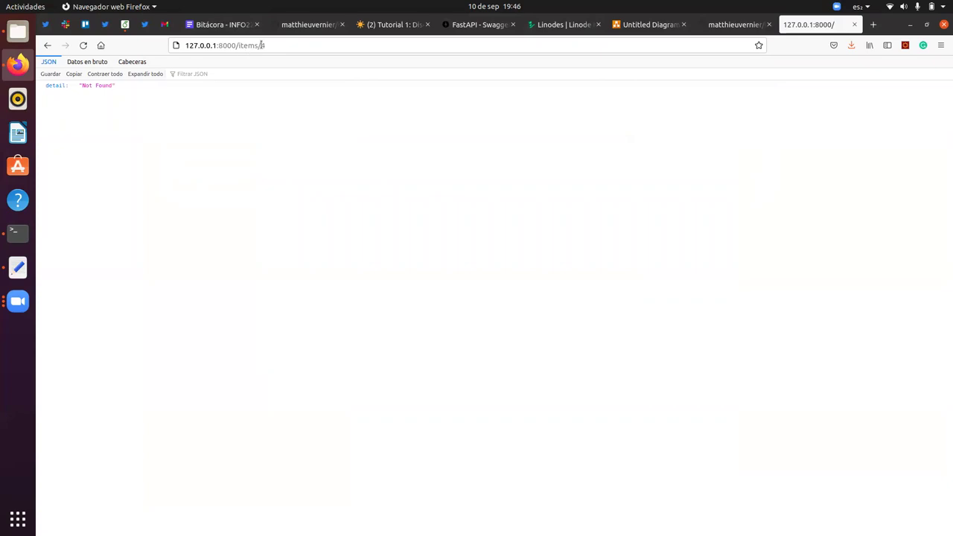
- Request /items from the local API with the query parameters skip=0 and limit=3
left_click_drag(258, 45, 274, 50)
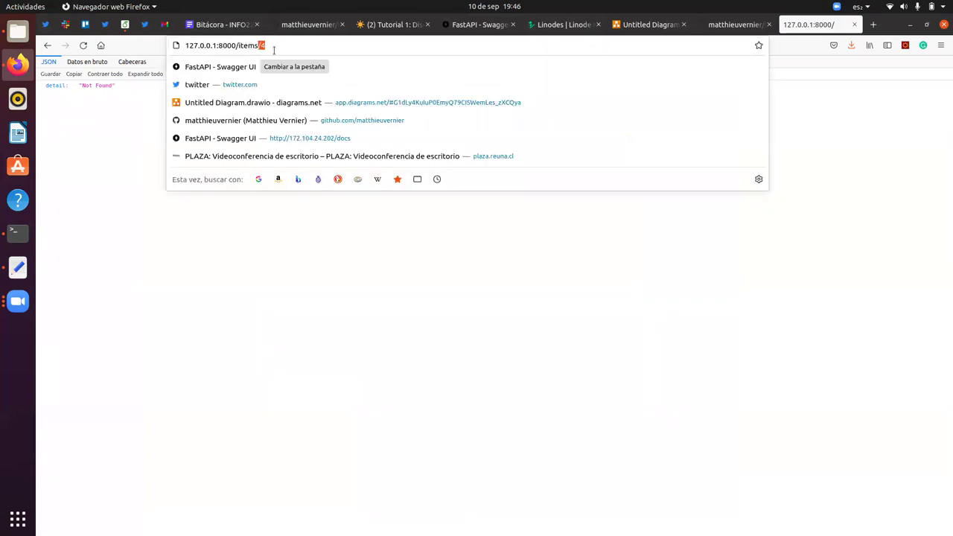
type("?")
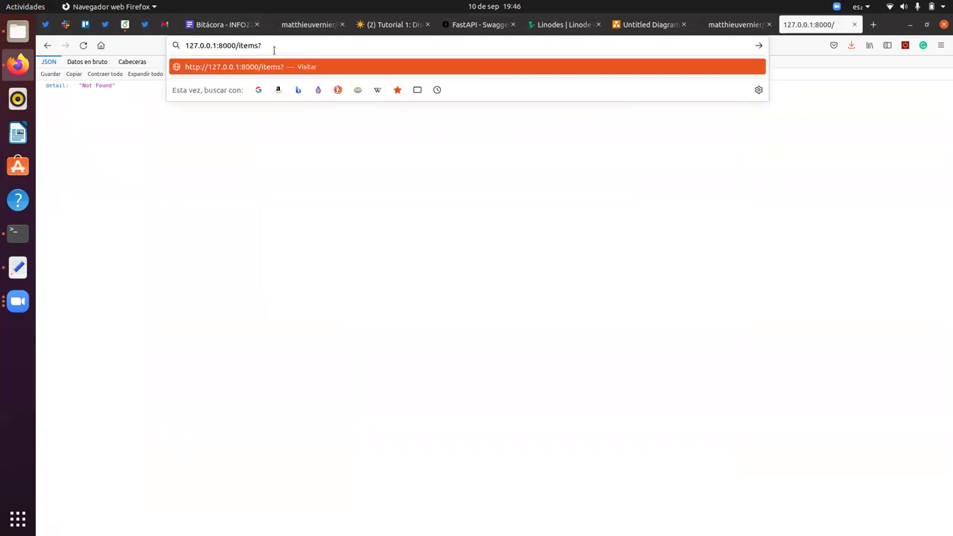
key("BackSpace")
type("?skip=0&limit=3")
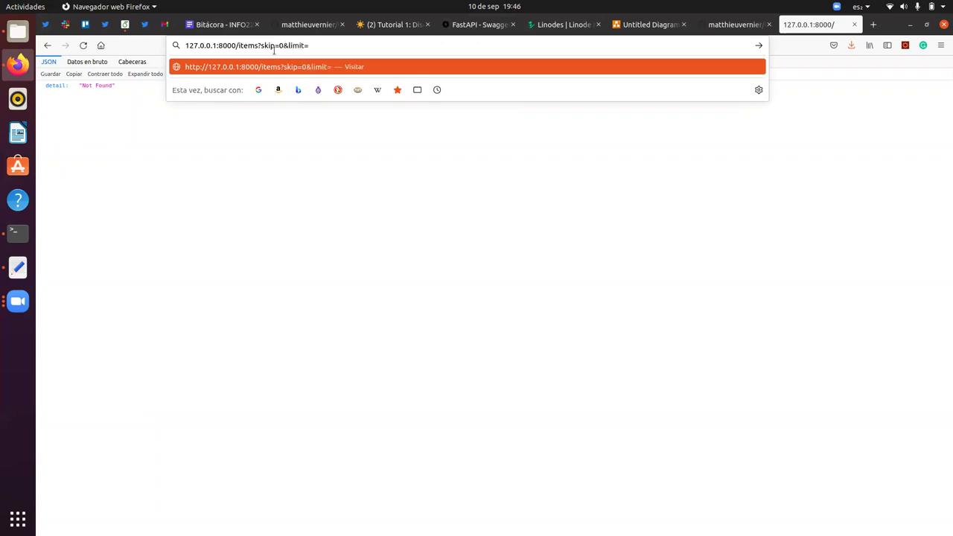
key("Return")
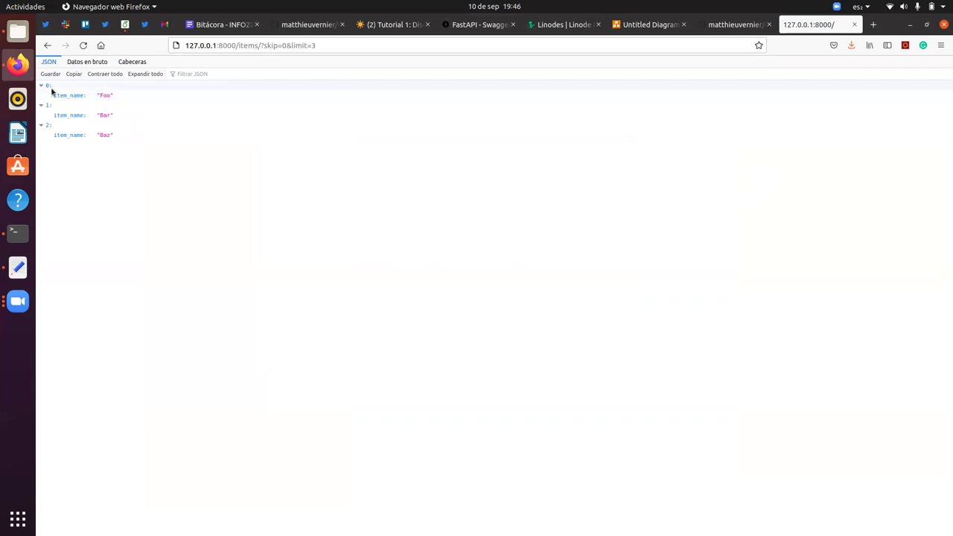
- Change the request's query parameters to skip=1 and limit=2 and load the items
left_click(286, 46)
left_click(291, 46)
key("BackSpace")
type("1")
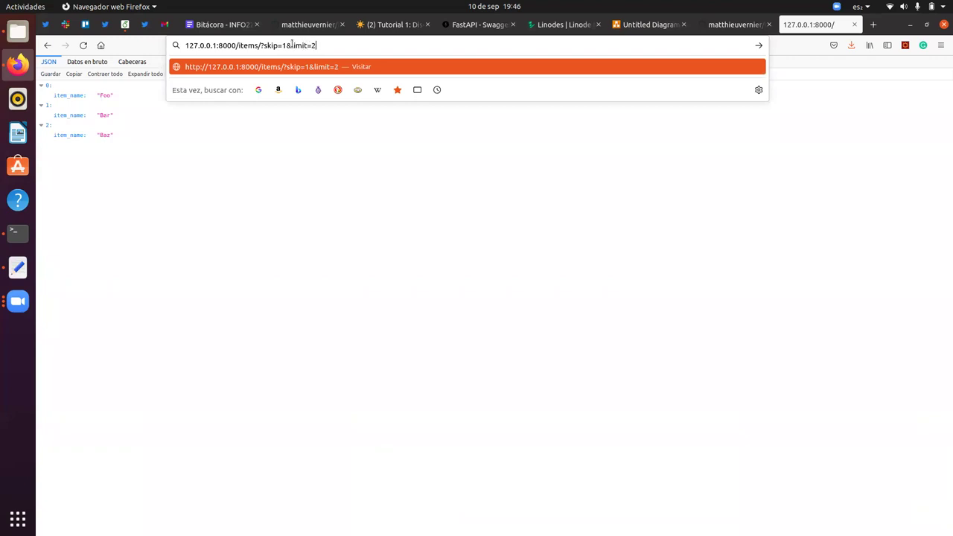
key("Return")
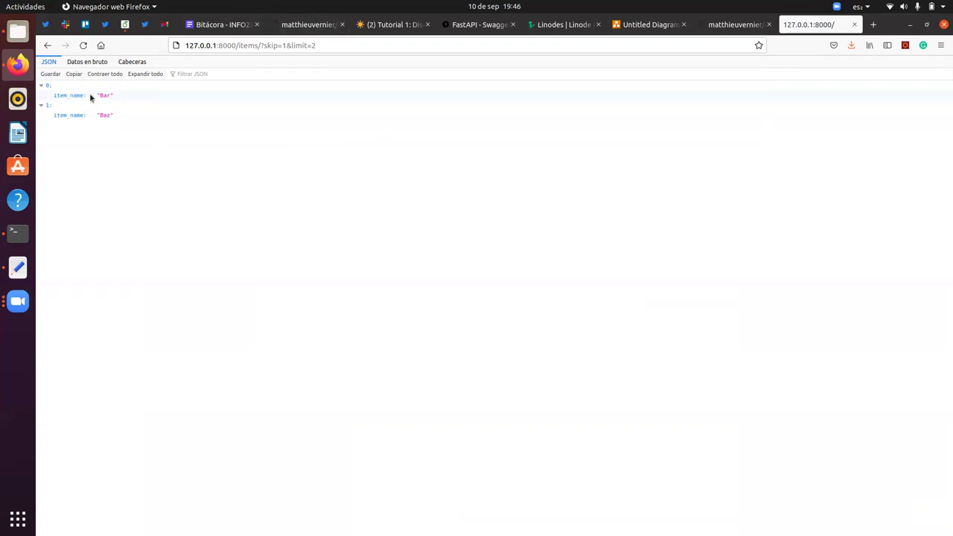
- Set the query parameters back to skip=0 and limit=3 and reload the items
left_click(289, 45)
left_click(286, 45)
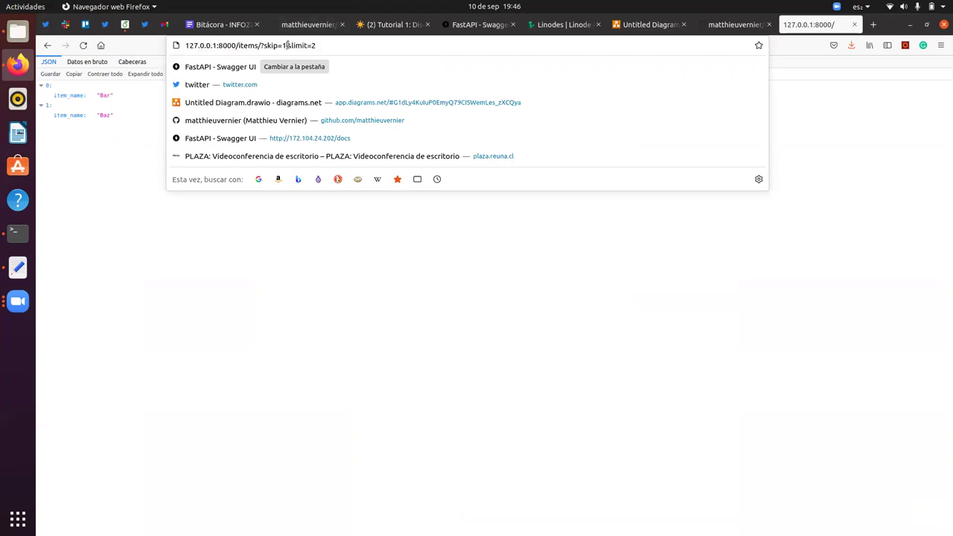
key("BackSpace")
type("0")
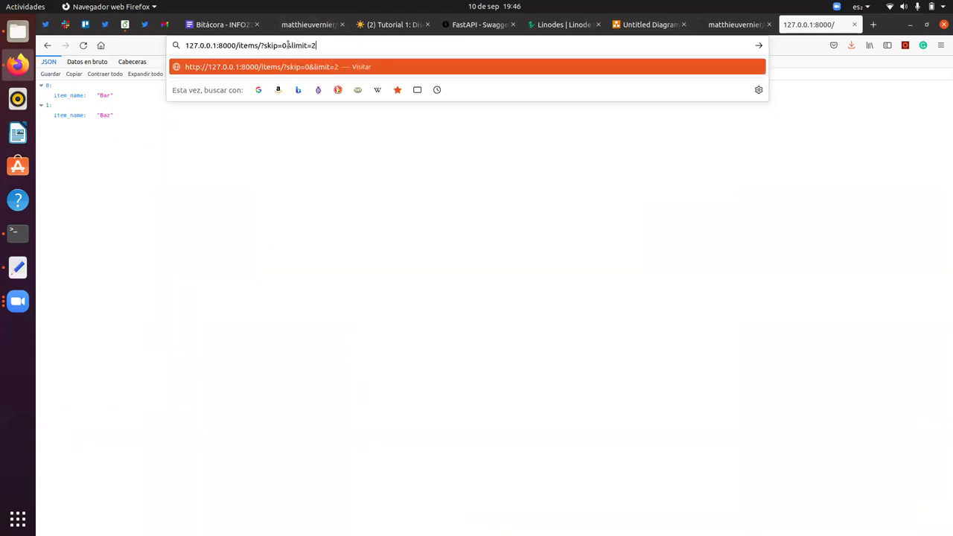
key("End")
key("BackSpace")
type("3")
key("Return")
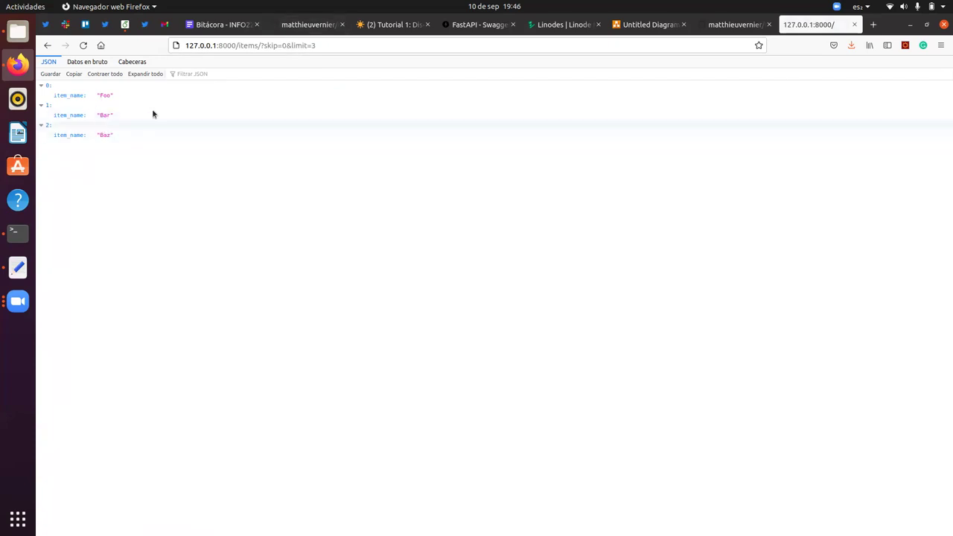
- Compare the {item_id} path parameter in the notes' main2.py route with the query string in the requested items URL
left_click(396, 27)
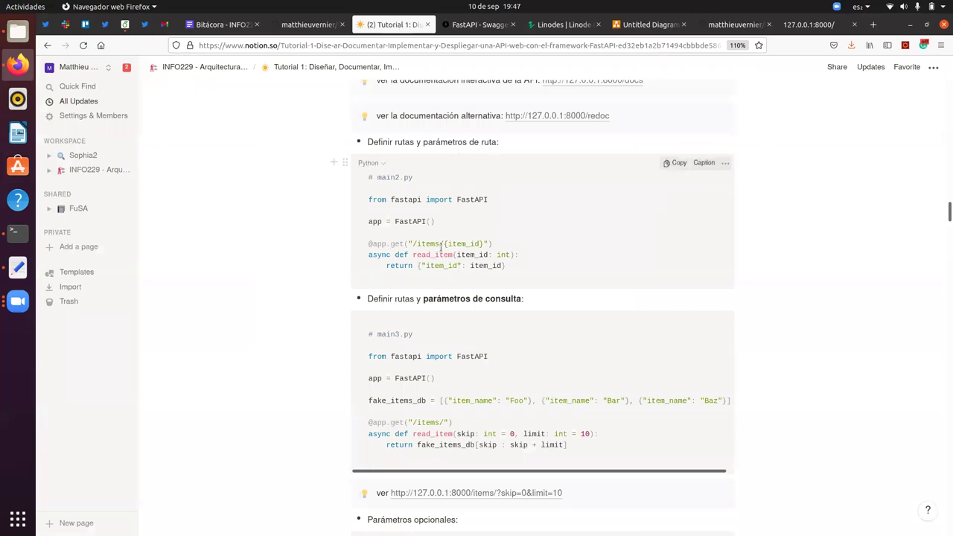
left_click_drag(444, 243, 484, 244)
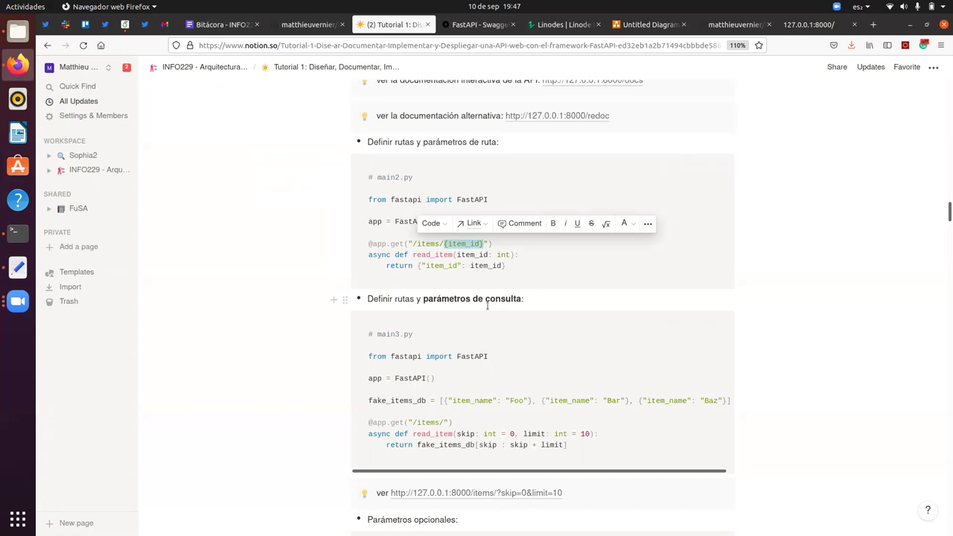
left_click(816, 27)
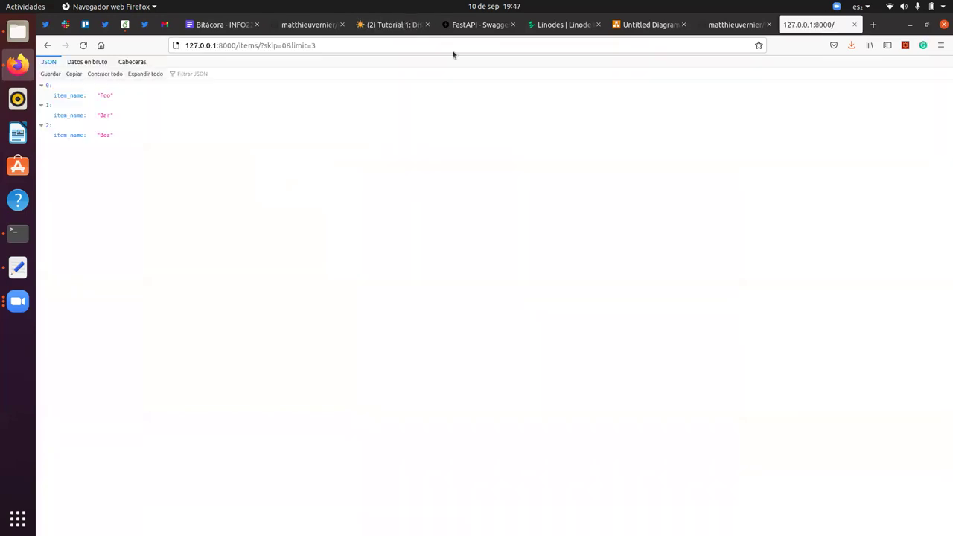
left_click(262, 45)
key("shift+End")
left_click(262, 45)
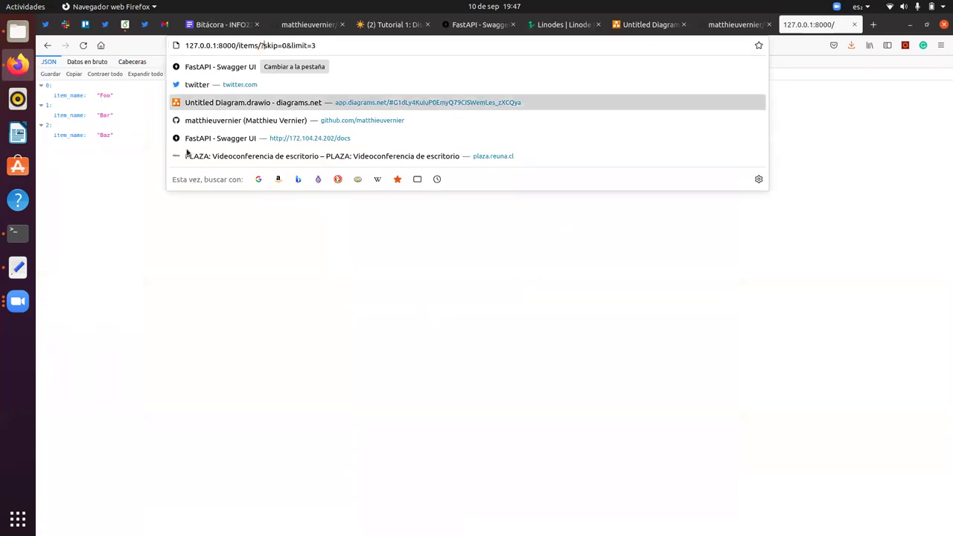
left_click(117, 206)
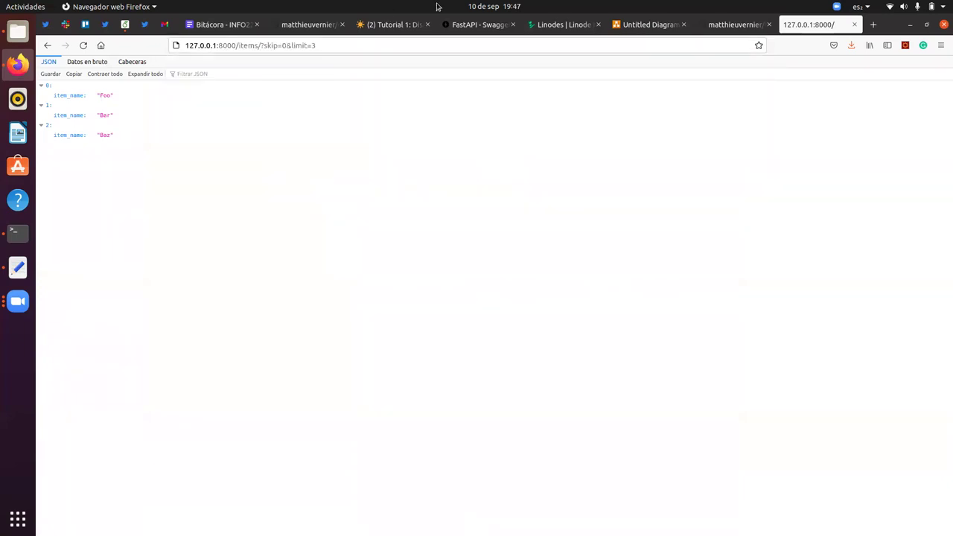
- In the notes' main4.py example on optional parameters, examine the read_item function and its return statements with and without q
left_click(401, 24)
left_click(449, 401)
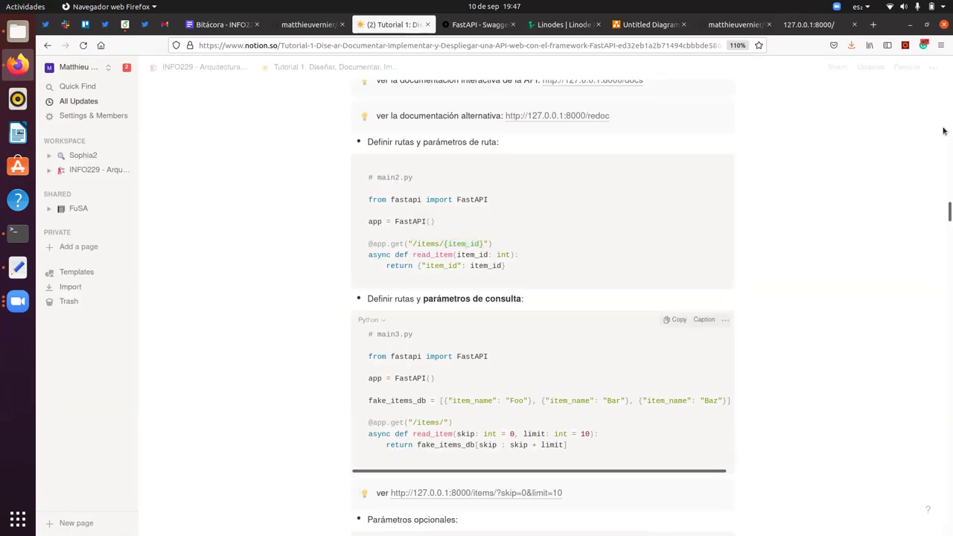
left_click_drag(944, 210, 944, 227)
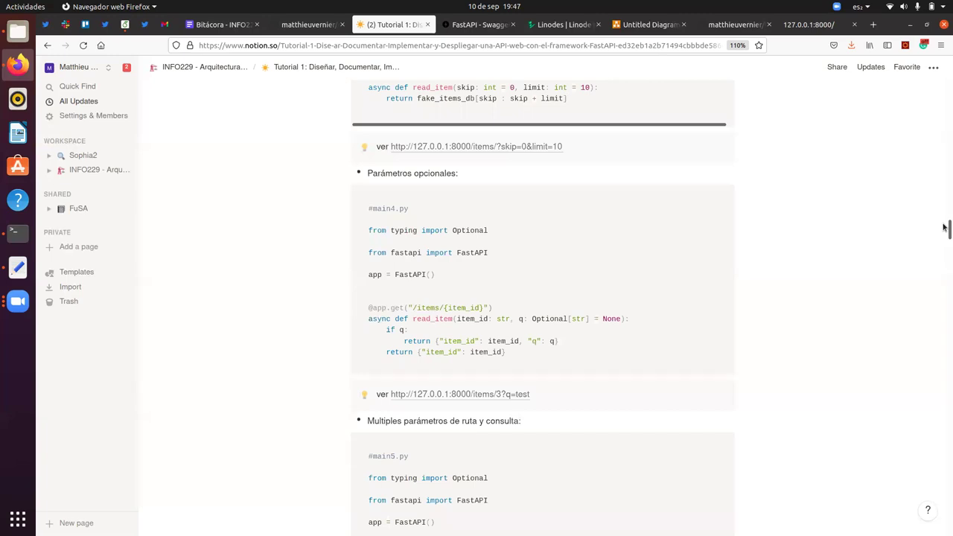
left_click_drag(944, 227, 944, 226)
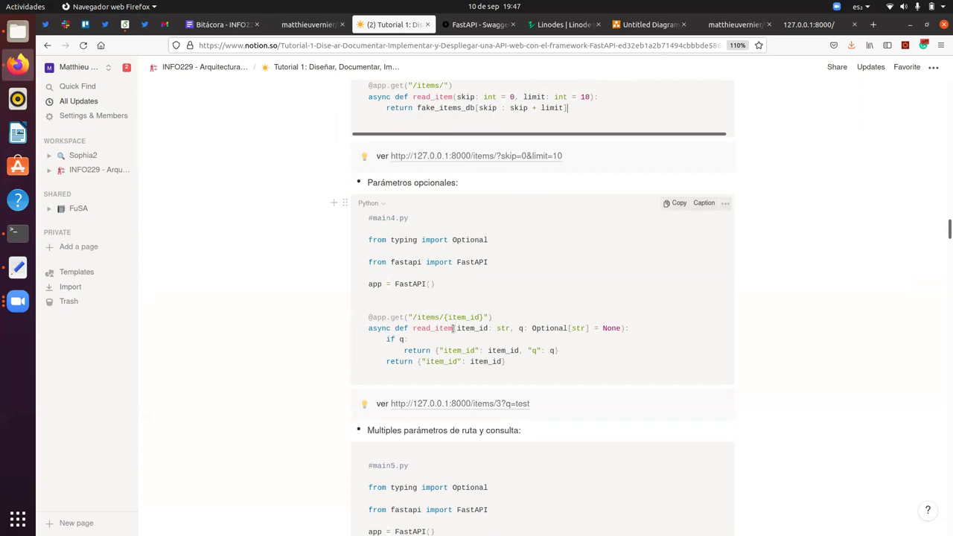
left_click_drag(412, 329, 433, 328)
left_click(347, 353)
left_click_drag(423, 351, 548, 349)
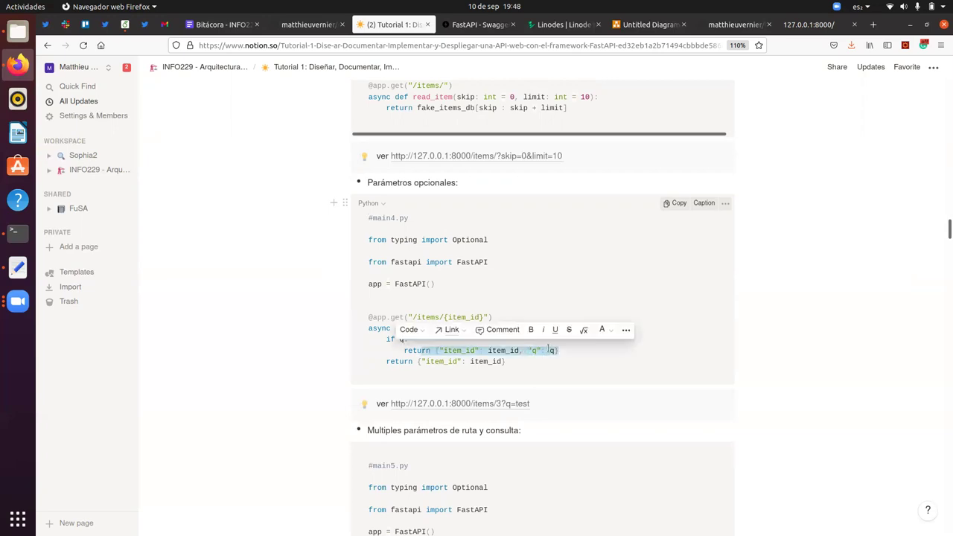
left_click(419, 362)
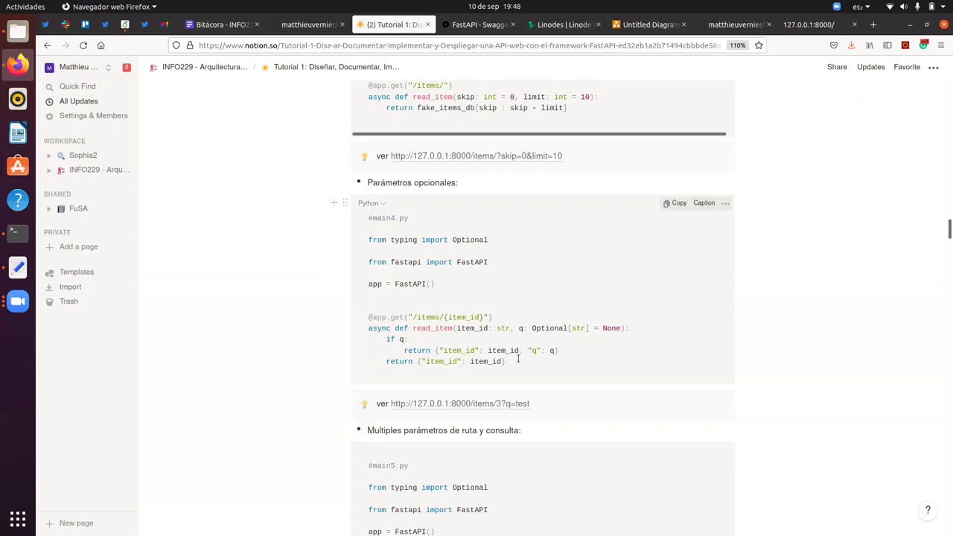
- Stop the main3 server in the terminal and launch the fourth example with uvicorn main4:app --reload
key("alt+Tab")
key("ctrl+c")
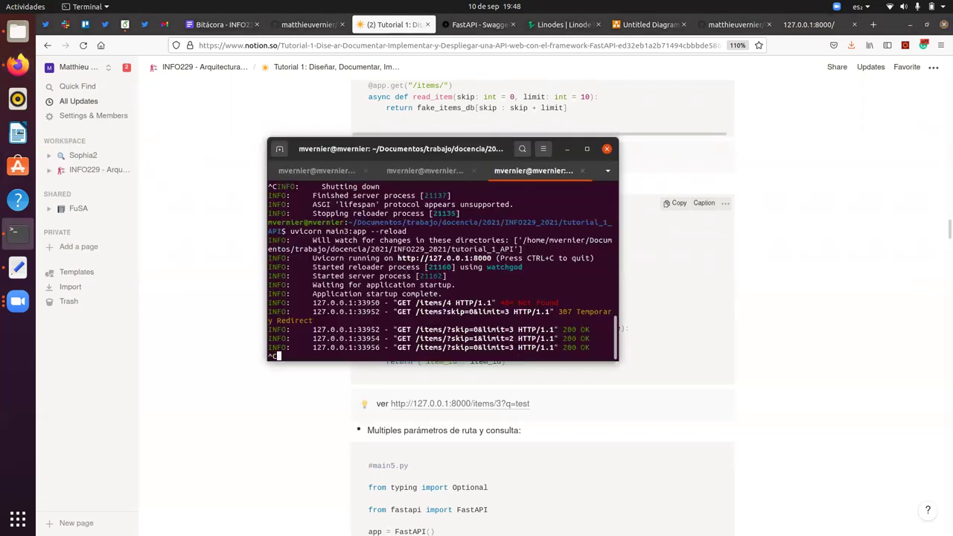
key("Up")
key("Left")
key("Left")
key("Left")
key("Left")
key("Left")
key("Left")
key("Left")
key("Left")
key("Left")
key("Left")
key("Left")
key("Left")
key("Left")
key("Left")
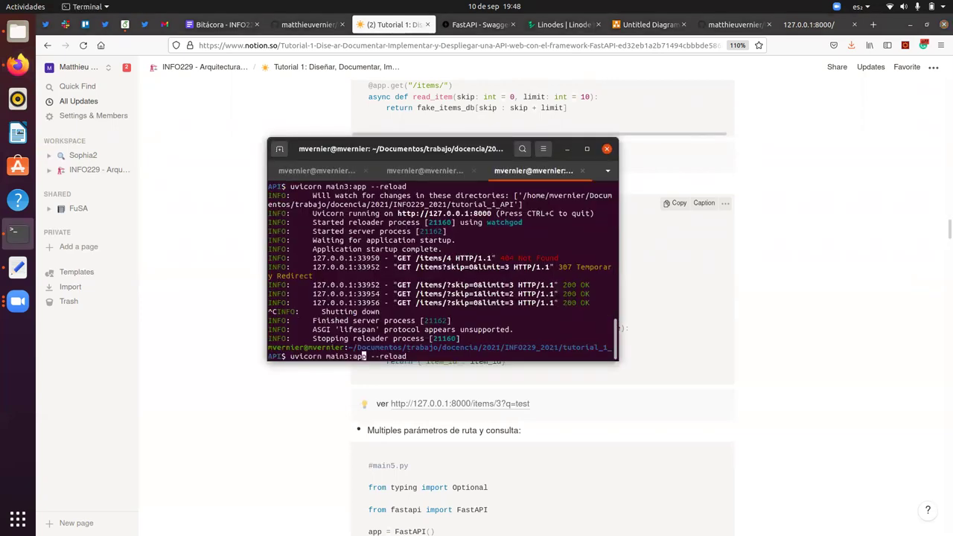
key("Delete")
type("4")
key("Return")
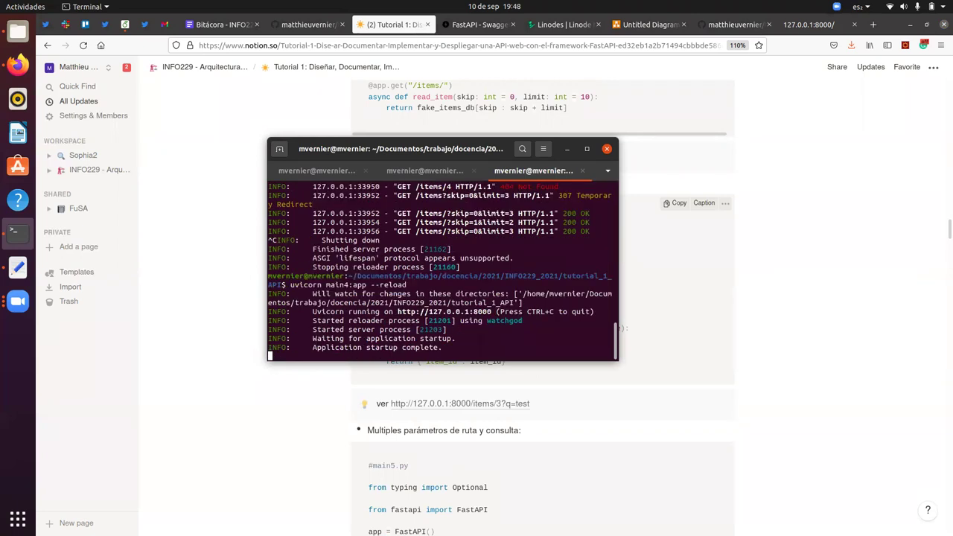
- Request /items/2 in the browser without the optional query parameter
left_click(812, 25)
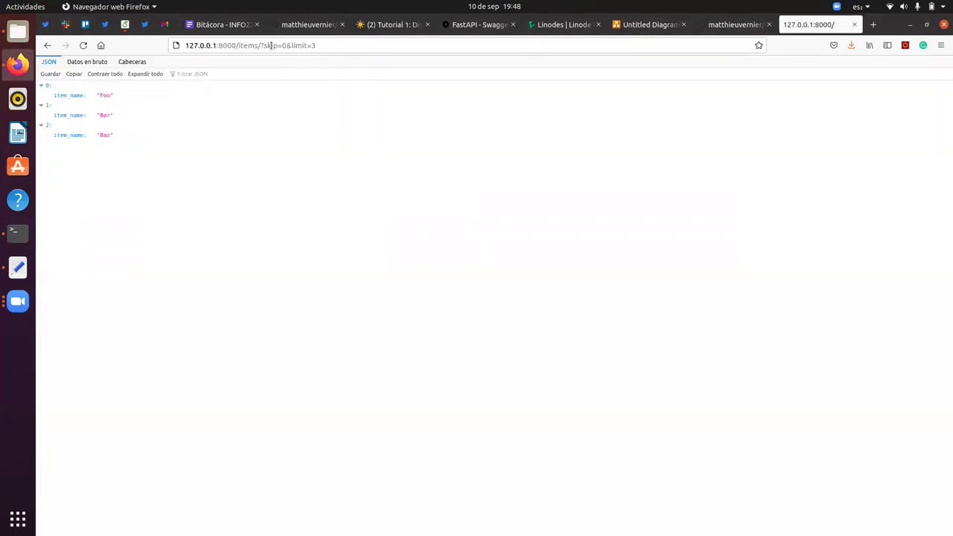
left_click_drag(260, 45, 331, 47)
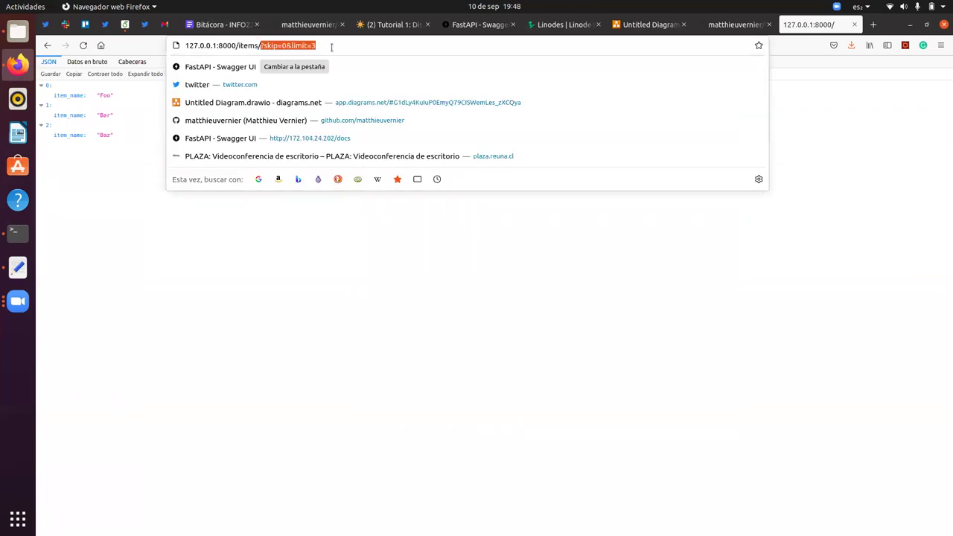
type("2")
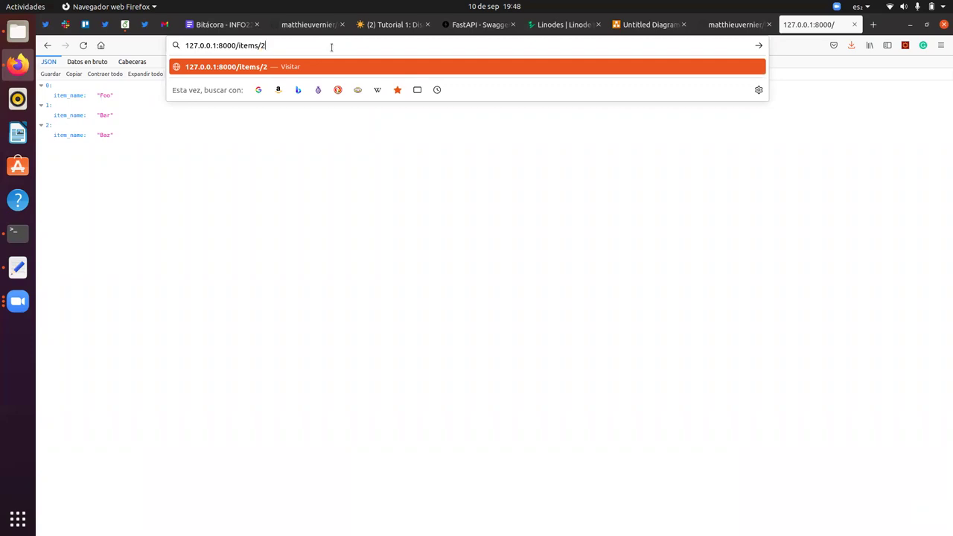
key("Return")
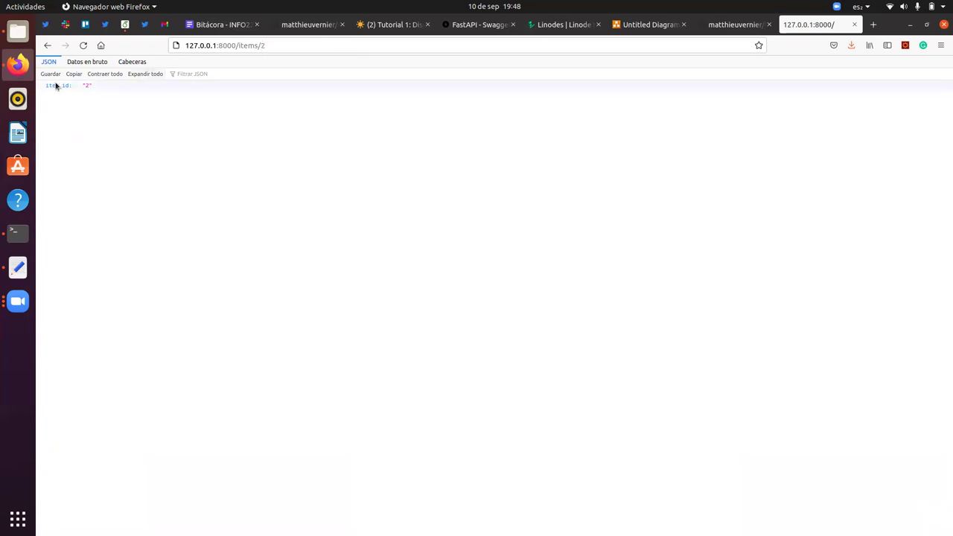
- Request /items/2 in the browser with the optional query parameter q=dfgdfg
left_click(273, 46)
type("?q")
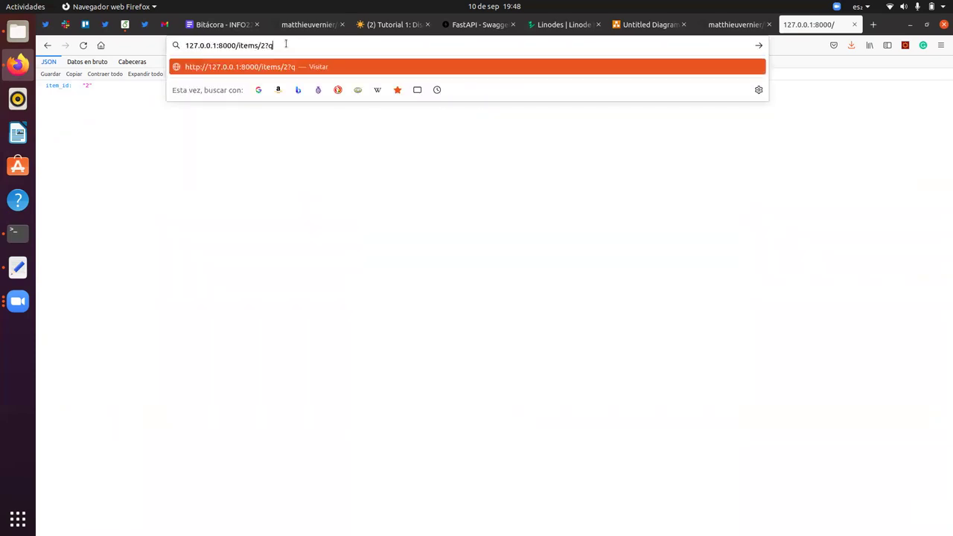
type("=\"dfgdfg")
key("BackSpace")
key("Return")
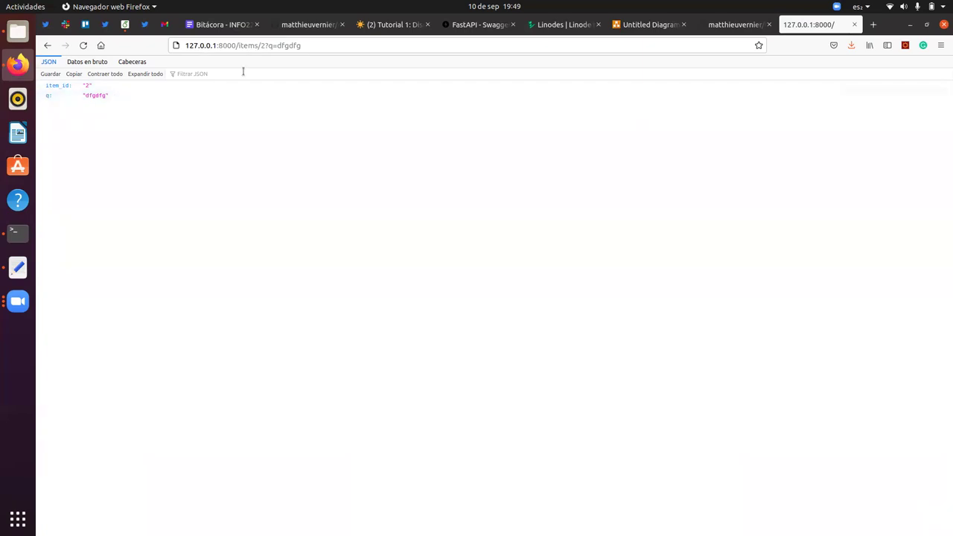
- In the notes' main5.py example on multiple path and query parameters, examine the users/items route and the q and short conditions of read_user_item
left_click(394, 31)
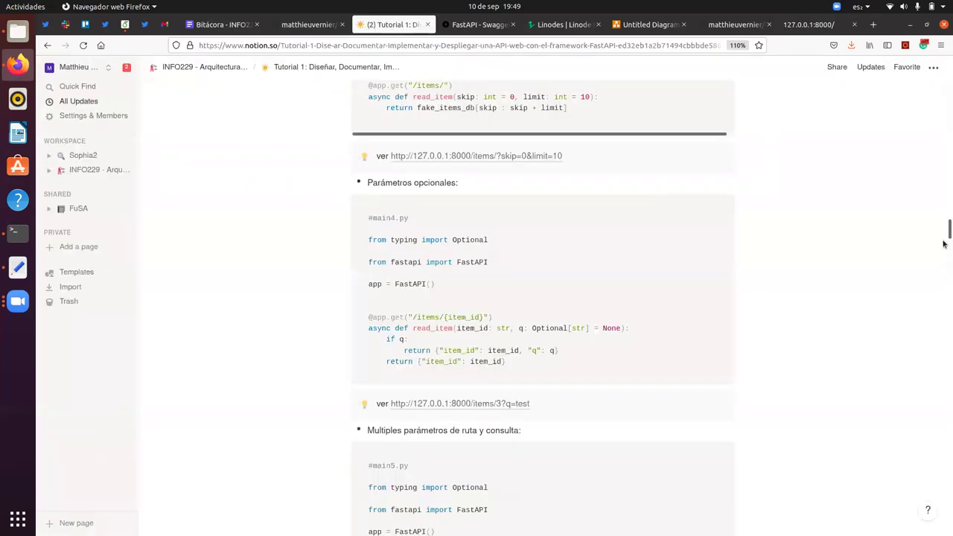
scroll(943, 246, "down", 5)
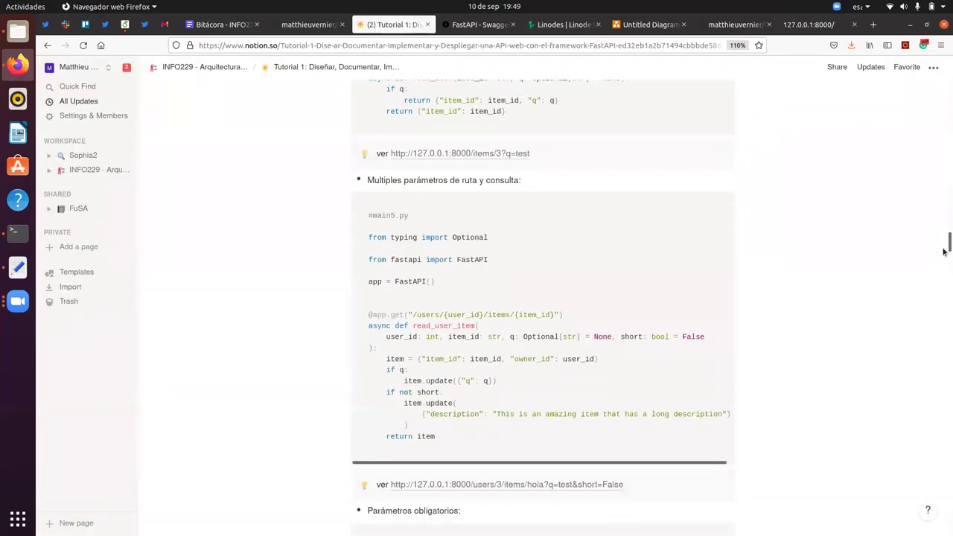
scroll(943, 251, "down", 1)
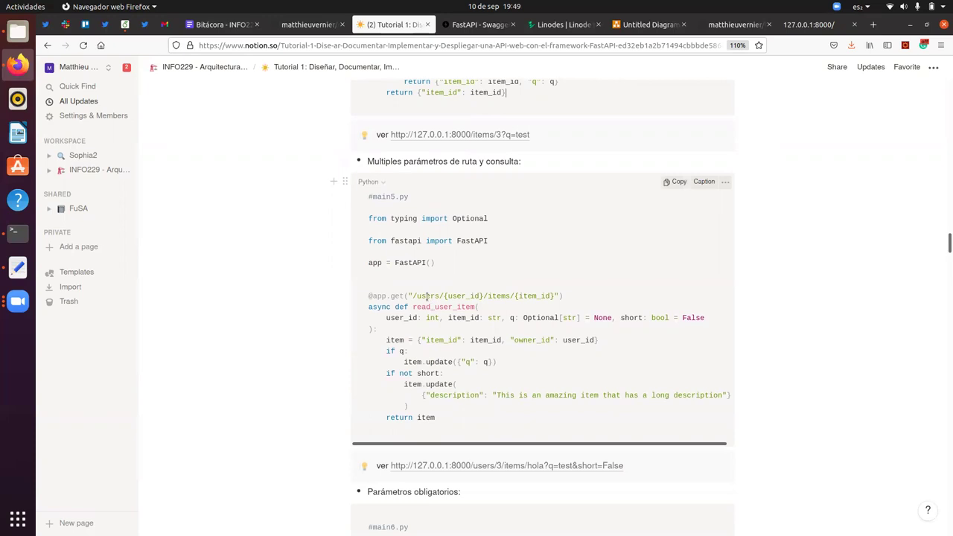
left_click_drag(417, 301, 440, 298)
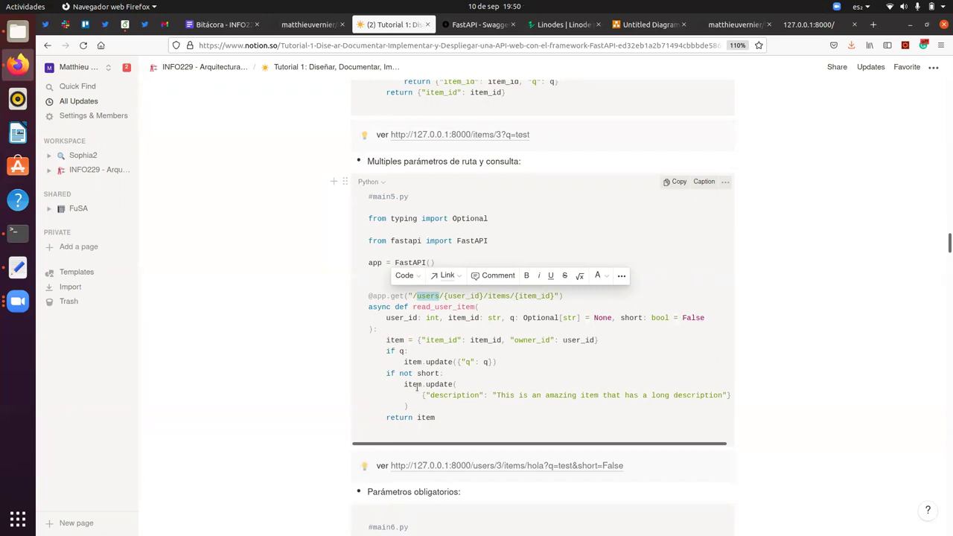
left_click_drag(504, 362, 400, 362)
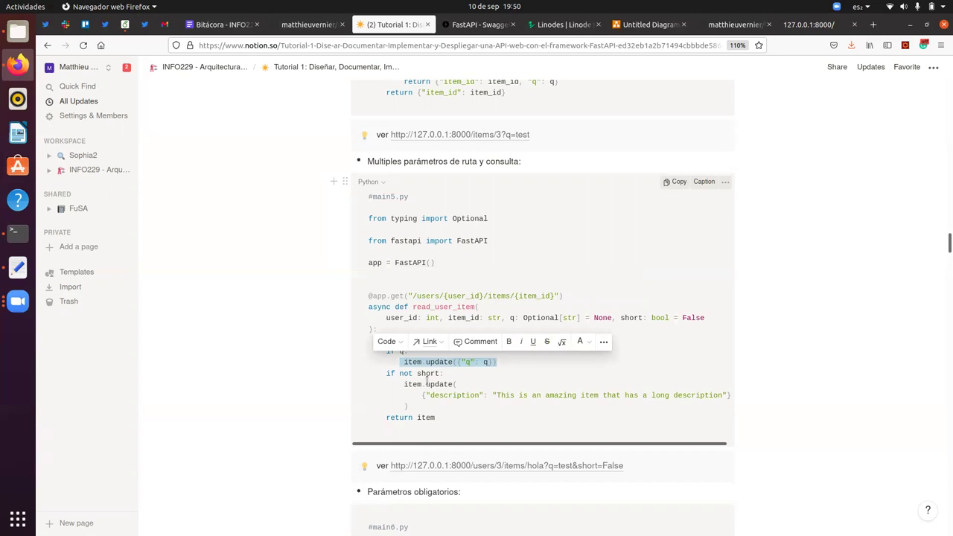
left_click(400, 384)
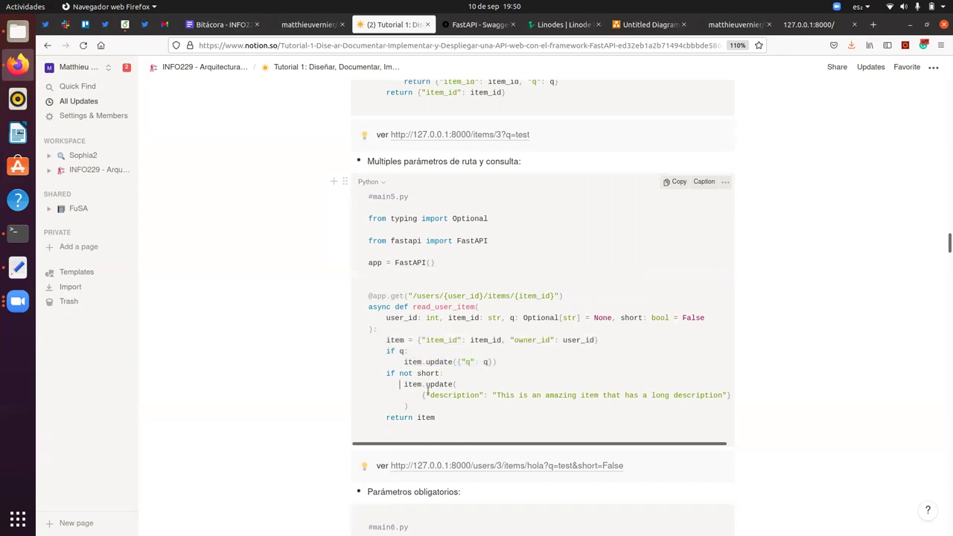
left_click_drag(429, 393, 447, 402)
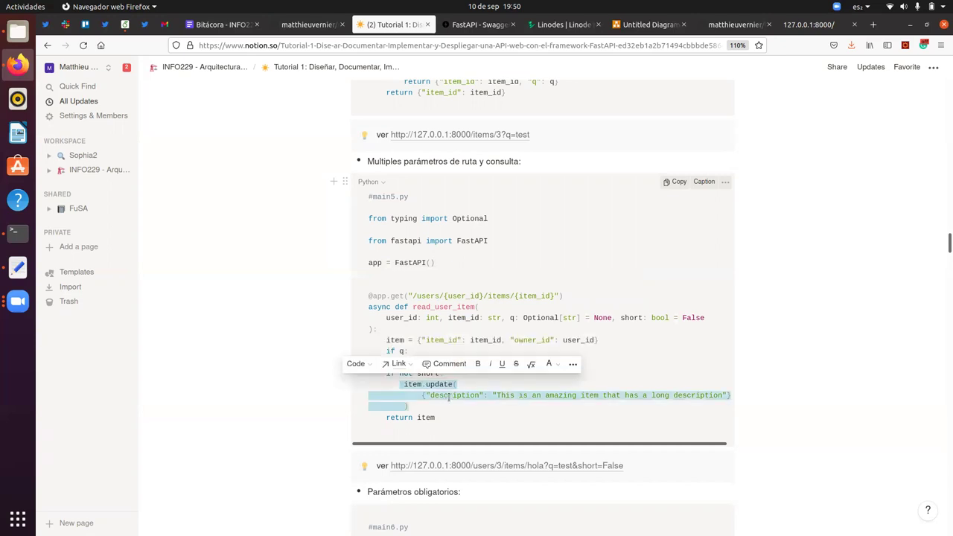
left_click(374, 395)
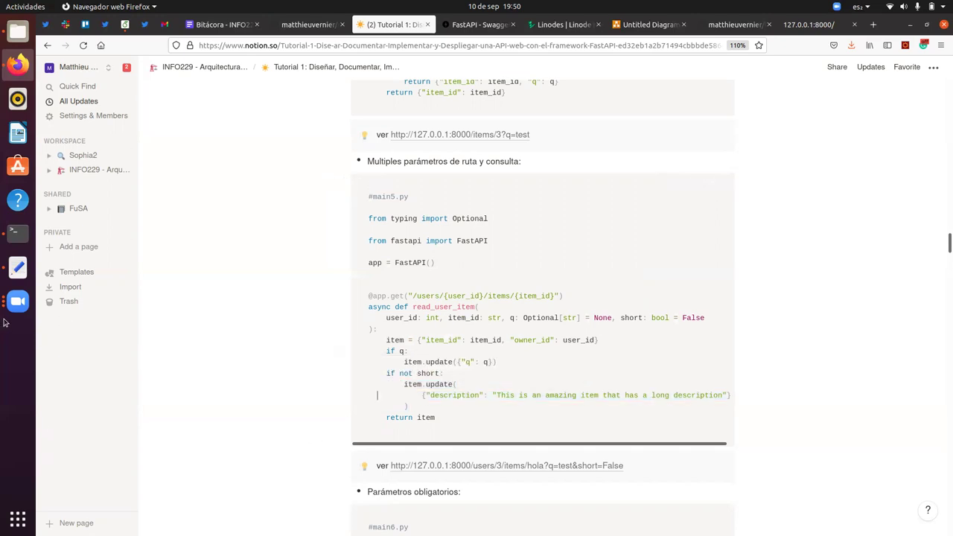
- Stop the main4 server in the terminal and launch the fifth example with uvicorn main5:app --reload
left_click(18, 237)
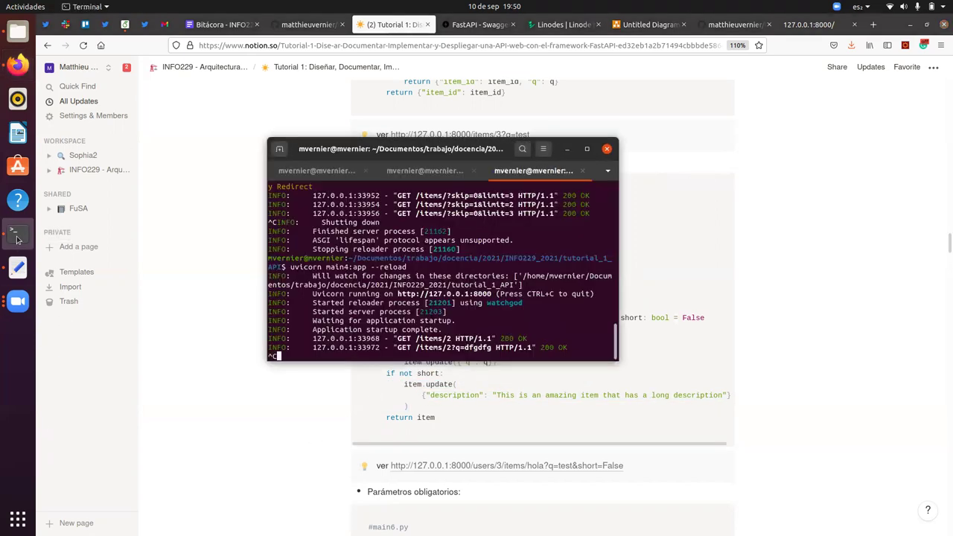
key("ctrl+c")
key("Up")
key("Left")
key("Left")
key("Left")
key("Left")
key("Left")
key("Left")
key("Left")
key("Left")
key("Left")
key("Left")
key("Left")
key("Left")
key("Left")
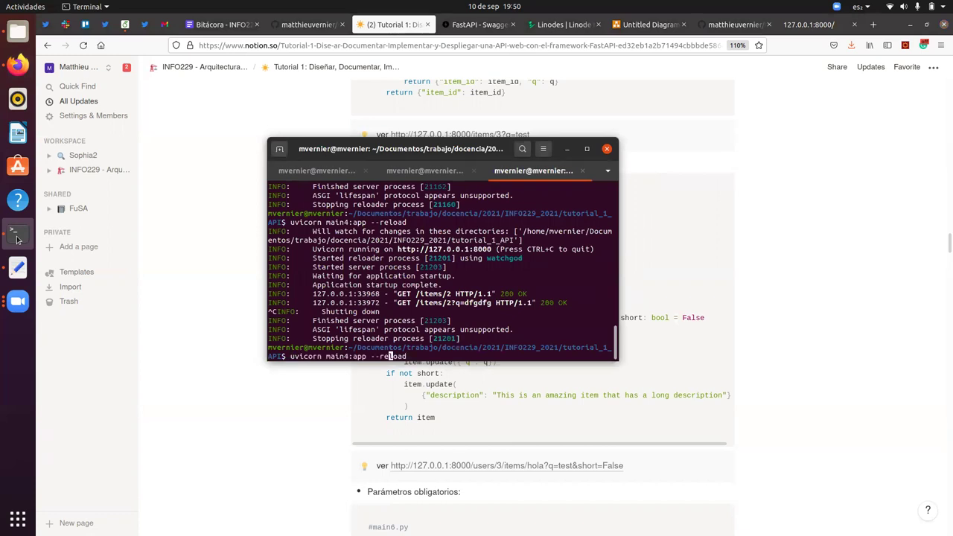
type("5")
key("Return")
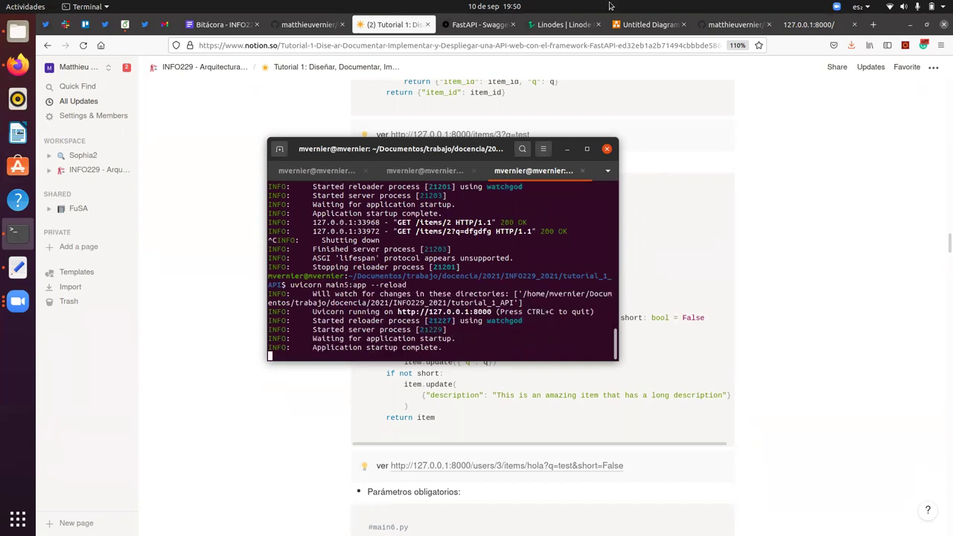
- Request /users/2/items/1 from the local server in the browser, without any query parameters
left_click(795, 26)
left_click(795, 25)
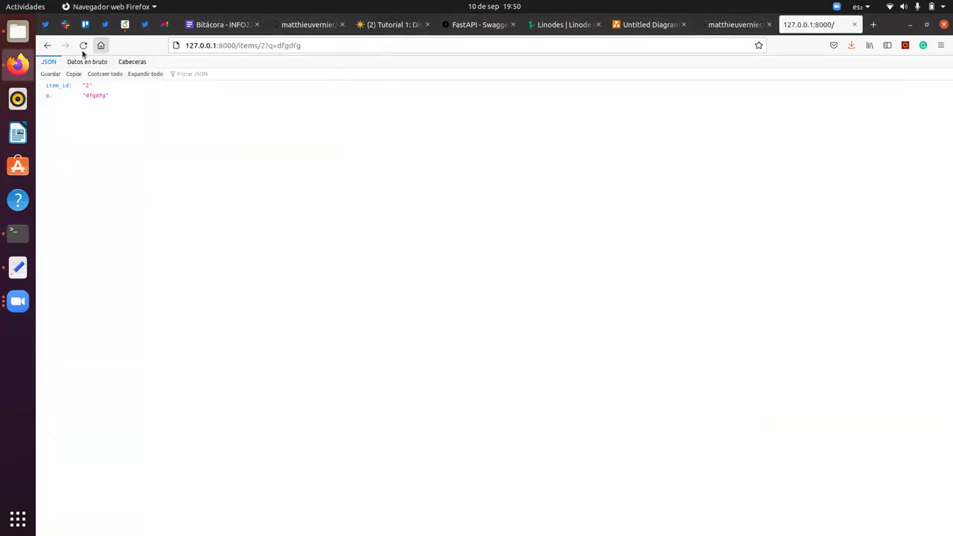
left_click_drag(264, 45, 314, 48)
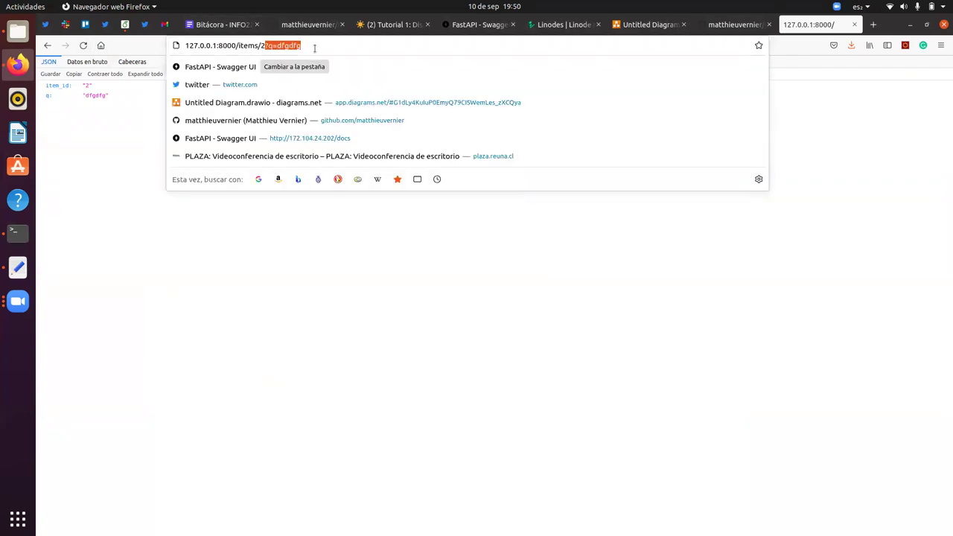
key("BackSpace")
key("Left")
key("Left")
key("BackSpace")
key("BackSpace")
key("BackSpace")
key("BackSpace")
key("BackSpace")
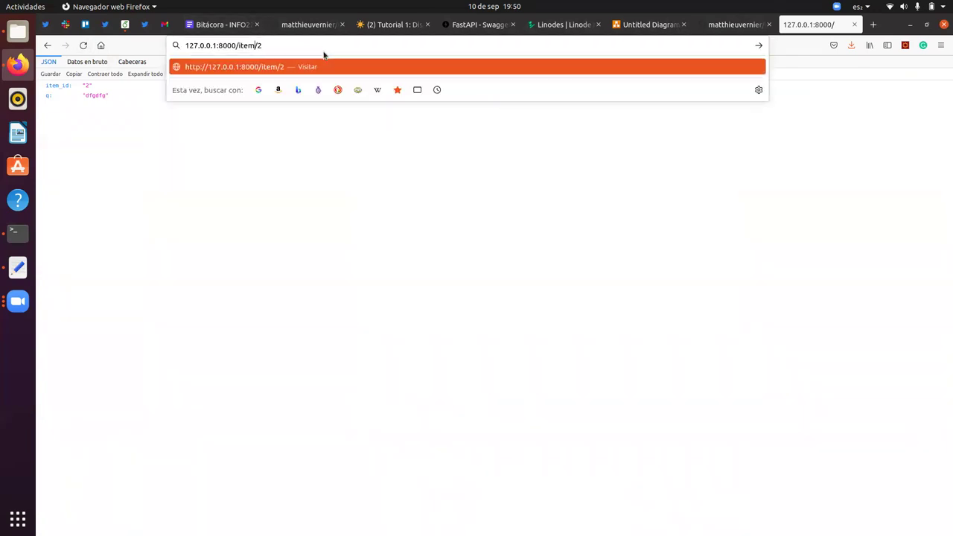
type("users/2/items/1")
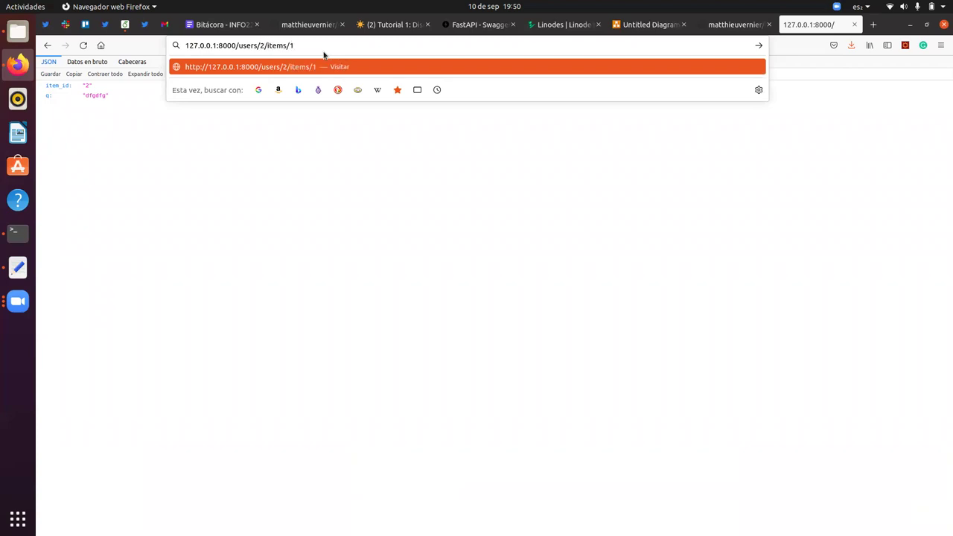
key("Return")
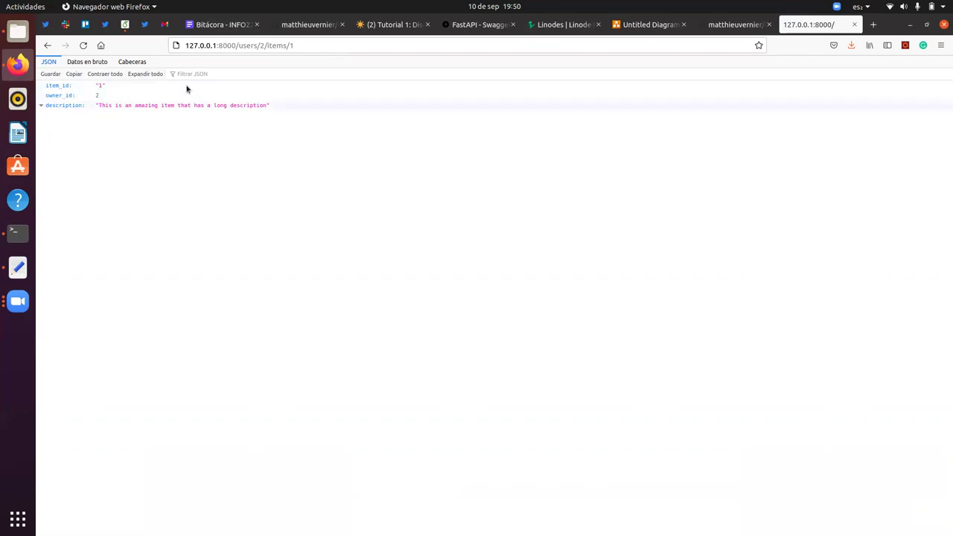
- Add the query parameter q=sdgsdf to the /users/2/items/1 URL and request it
left_click(316, 46)
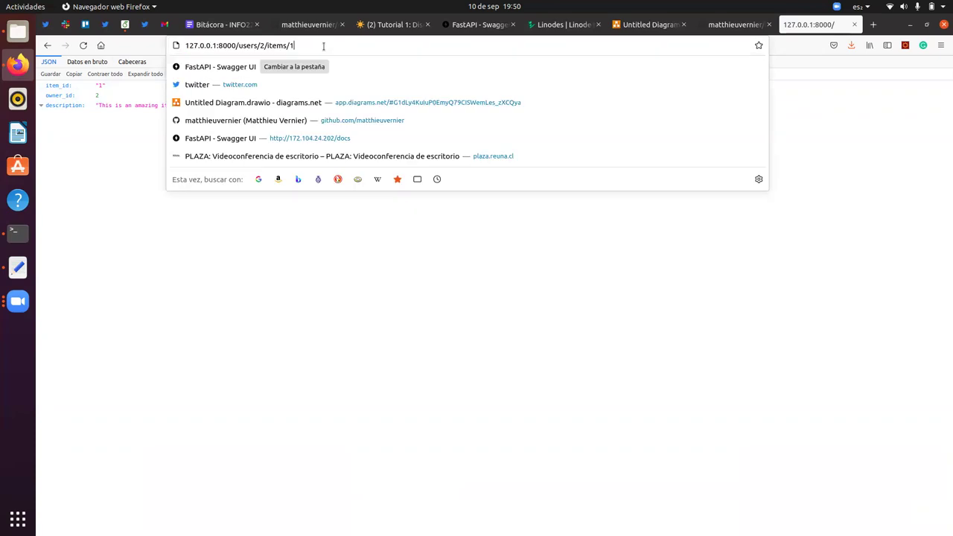
type("?q=")
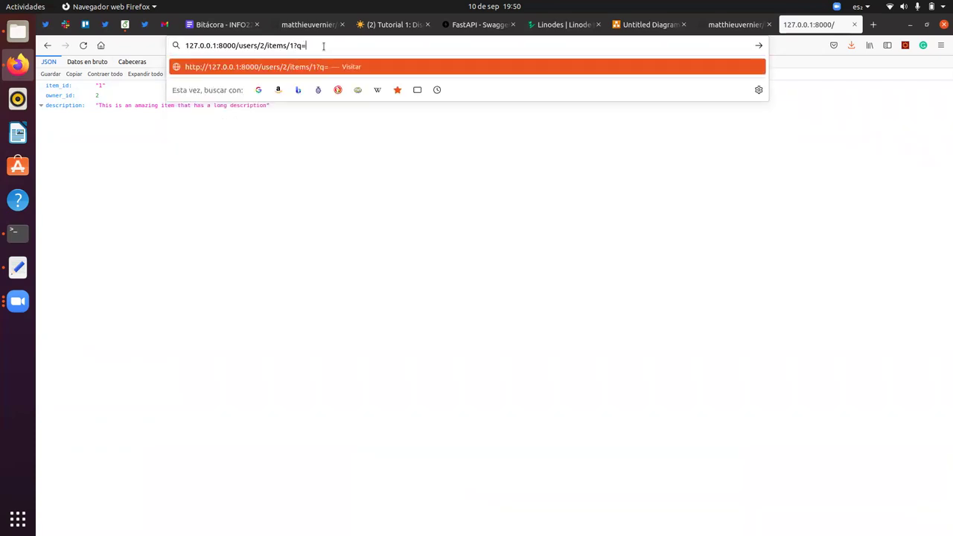
type("sdgsdf")
key("Return")
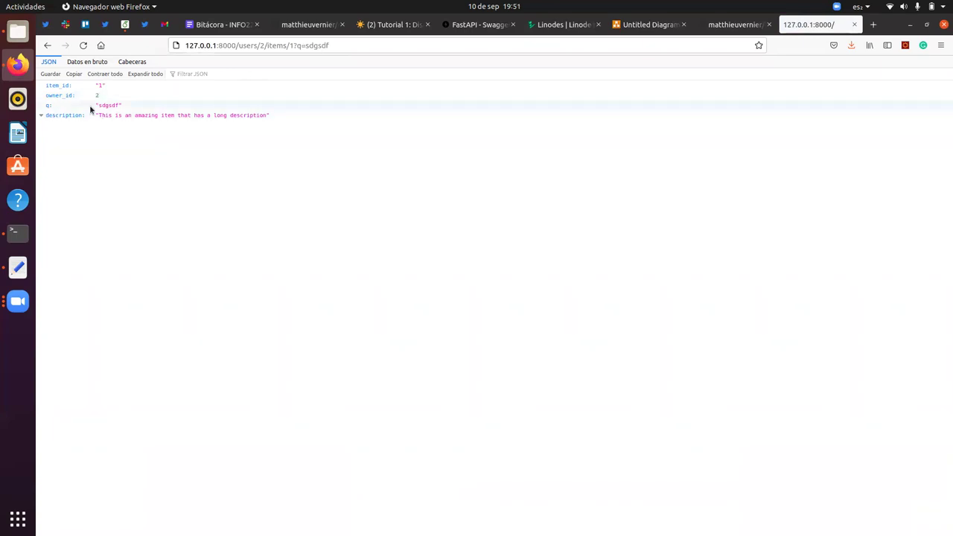
- Append a second query parameter, short=true, to the user item URL and request it
left_click(335, 44)
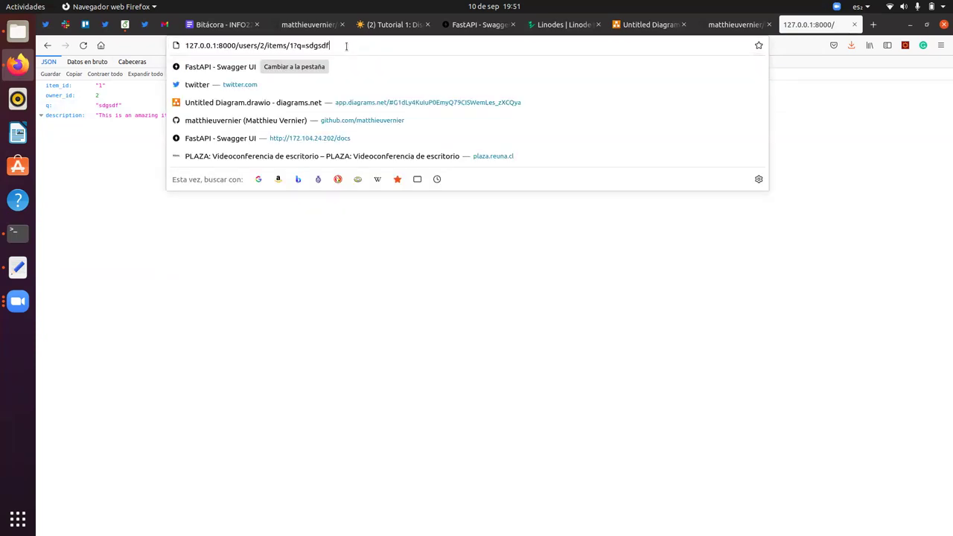
type("&sh")
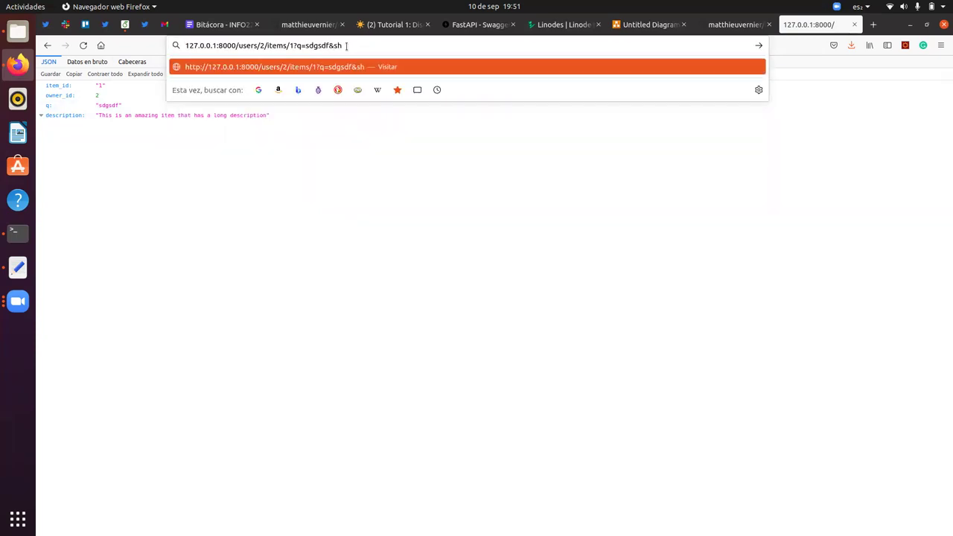
type("ort=true")
key("Return")
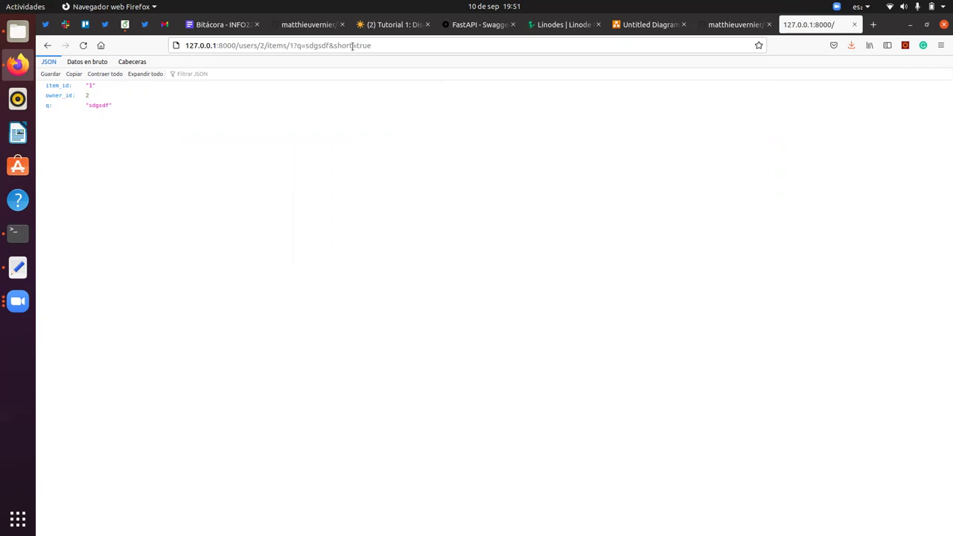
- Remove the short parameter from the user item URL and request it again with only q=sdgsdf
left_click_drag(330, 45, 388, 49)
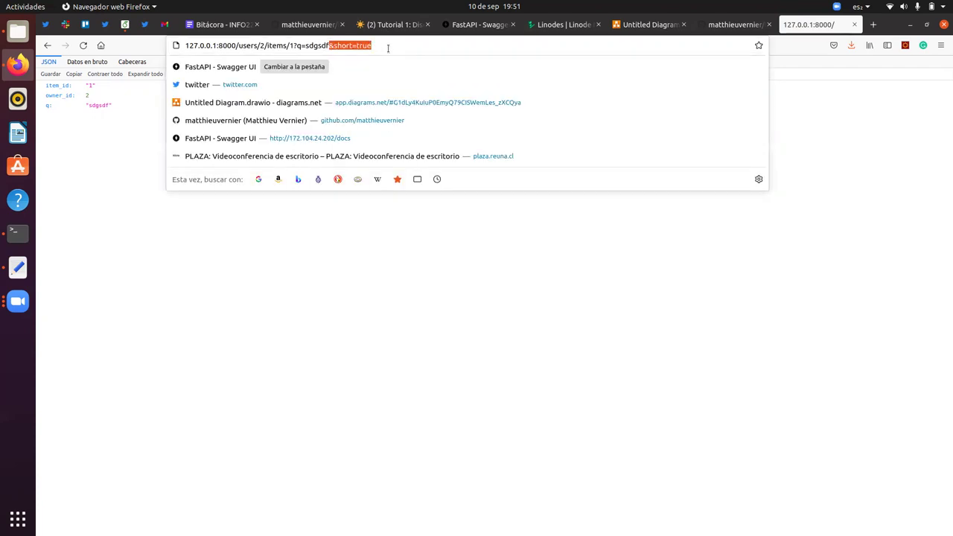
key("BackSpace")
key("Return")
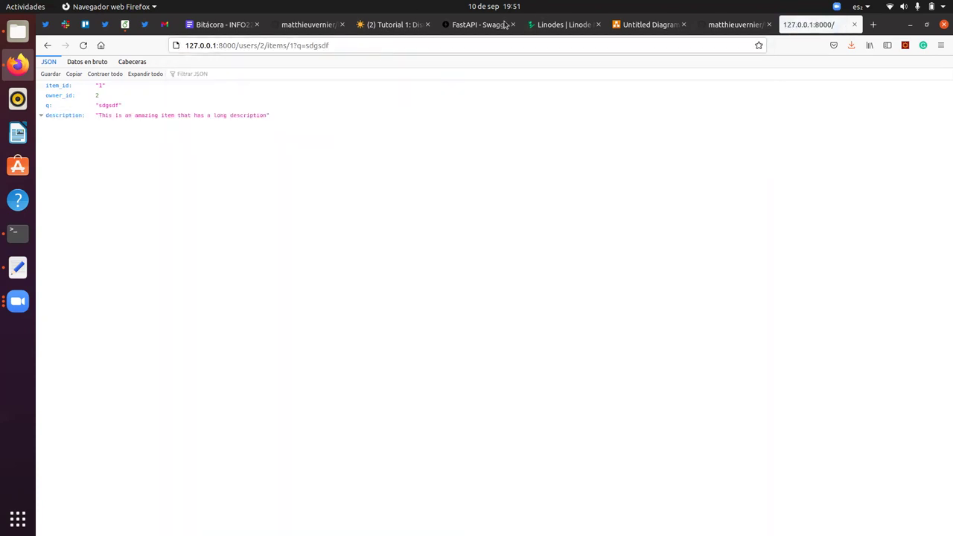
- In the notes' main6.py example on mandatory parameters, examine the /items/{item_id} route and the needy argument of read_user_item
left_click(399, 27)
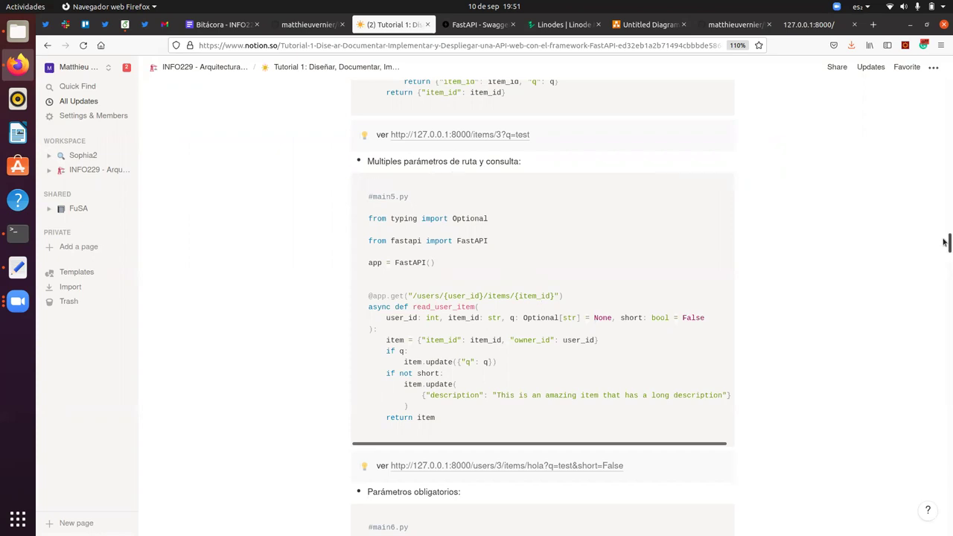
scroll(944, 248, "down", 5)
scroll(944, 252, "down", 1)
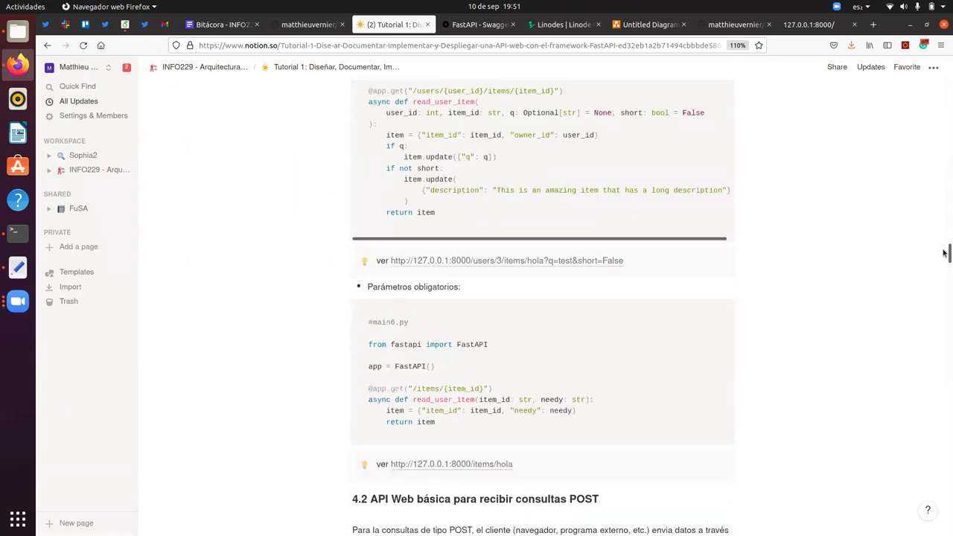
scroll(944, 254, "down", 2)
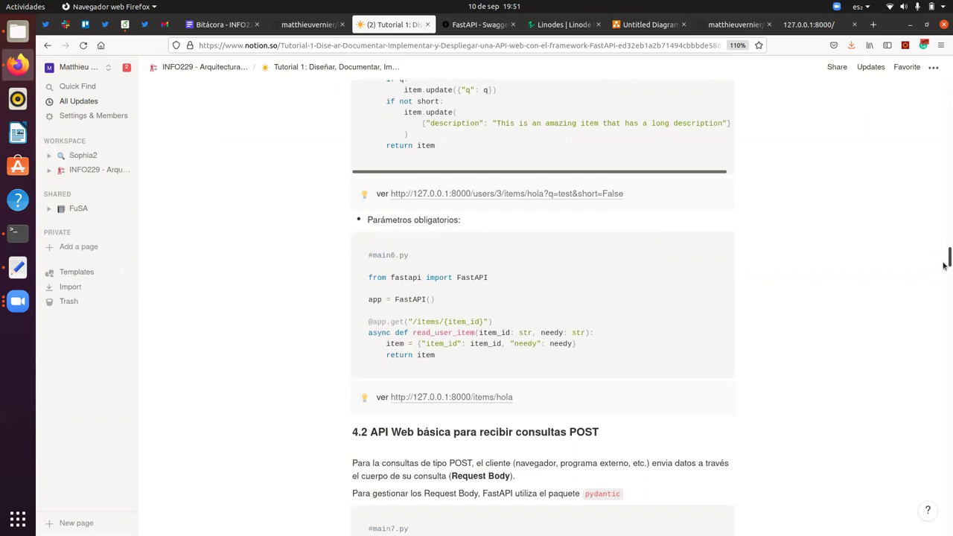
scroll(944, 261, "up", 2)
scroll(944, 260, "up", 1)
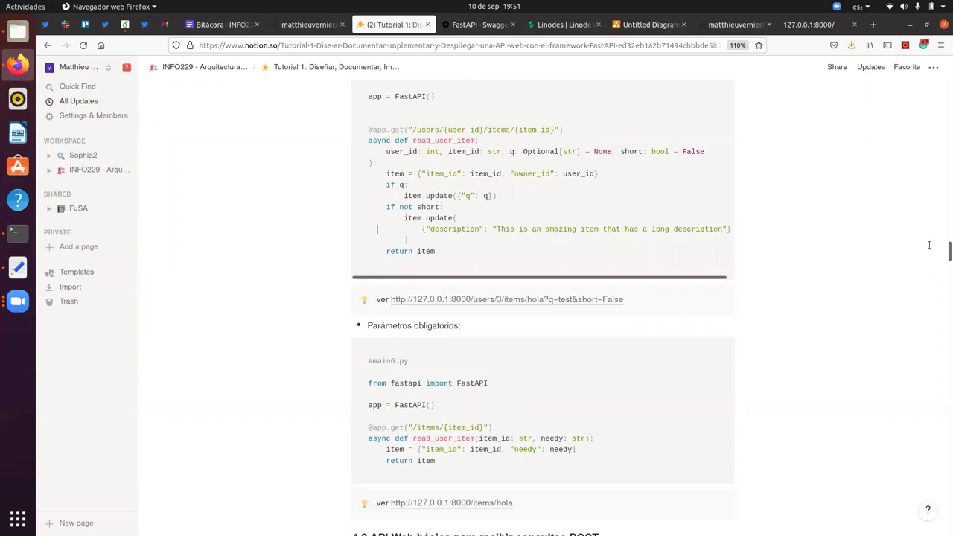
scroll(944, 254, "down", 4)
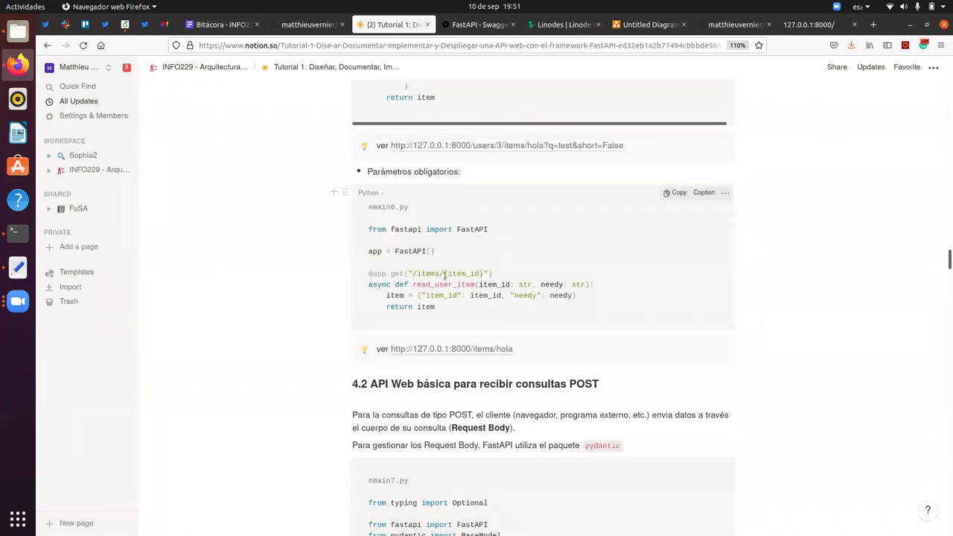
left_click_drag(411, 274, 441, 275)
left_click_drag(541, 285, 563, 286)
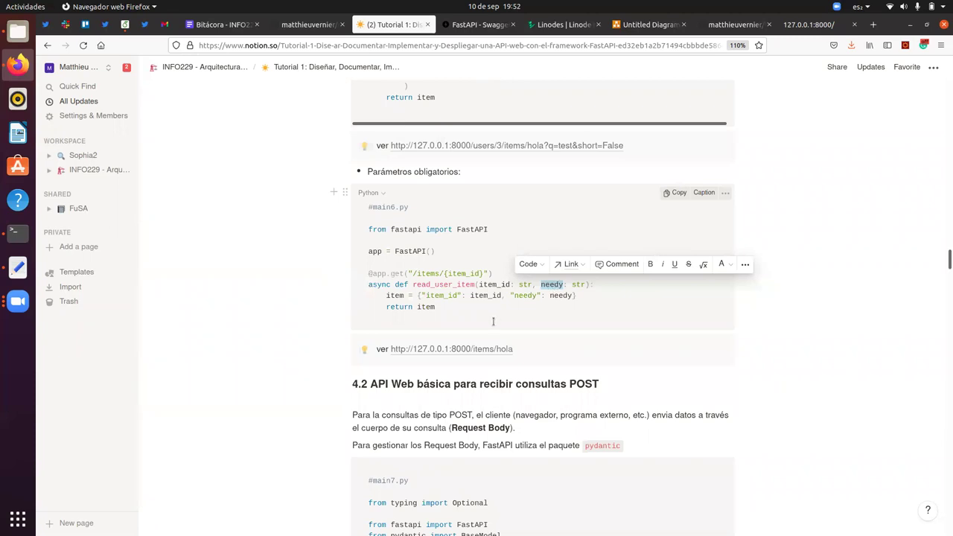
- Stop the main5 server in the terminal and launch the sixth example with uvicorn main6:app --reload
key("alt+Tab")
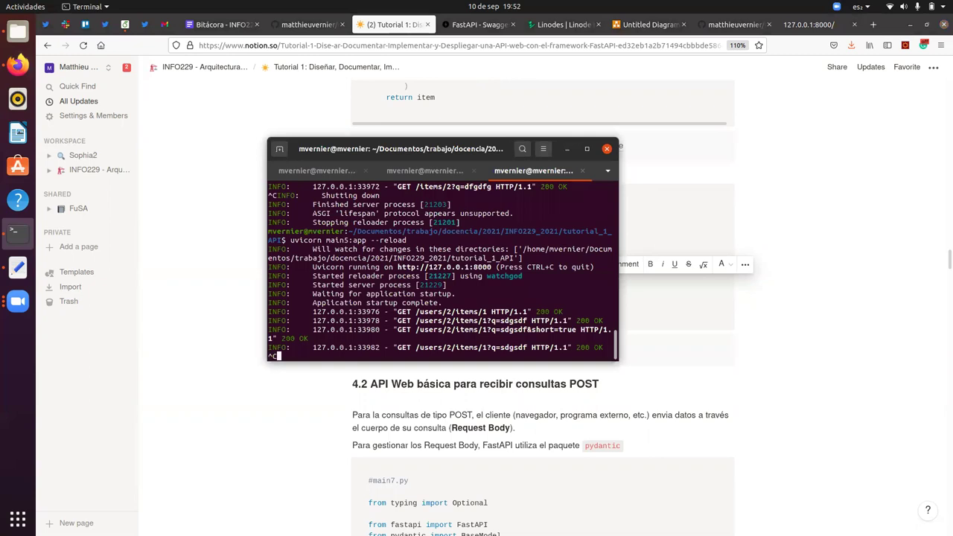
key("ctrl+c")
key("Up")
key("Left")
key("Left")
key("Left")
key("Left")
key("Left")
key("Left")
key("Left")
key("Left")
key("Left")
key("Left")
key("Left")
key("Left")
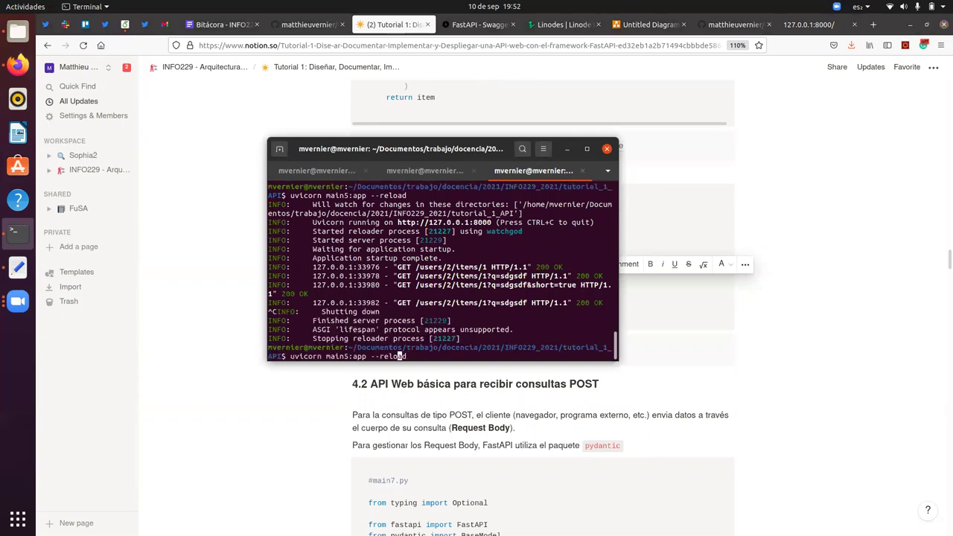
key("BackSpace")
type("6")
key("Return")
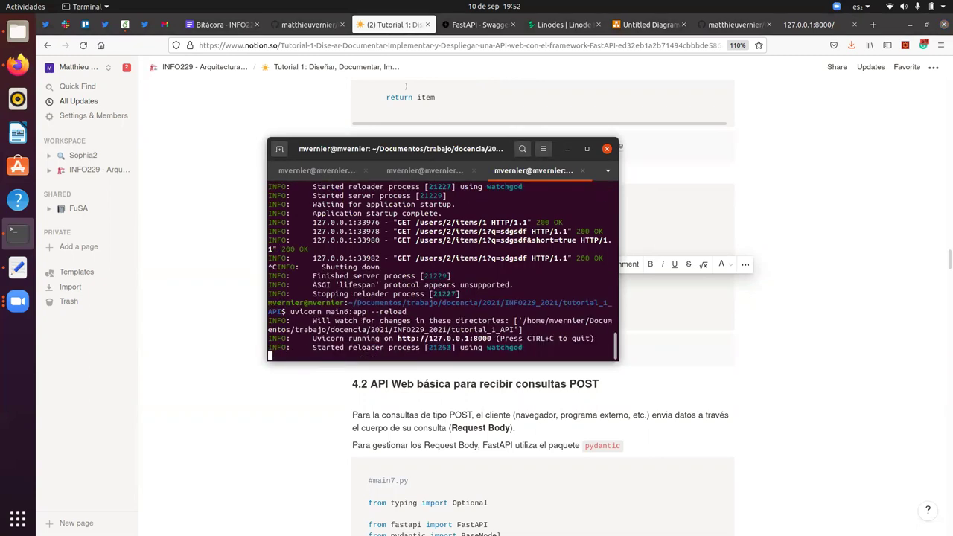
- Switch to the browser and request 127.0.0.1:8000/items/1 without the mandatory needy parameter
key("alt+Tab")
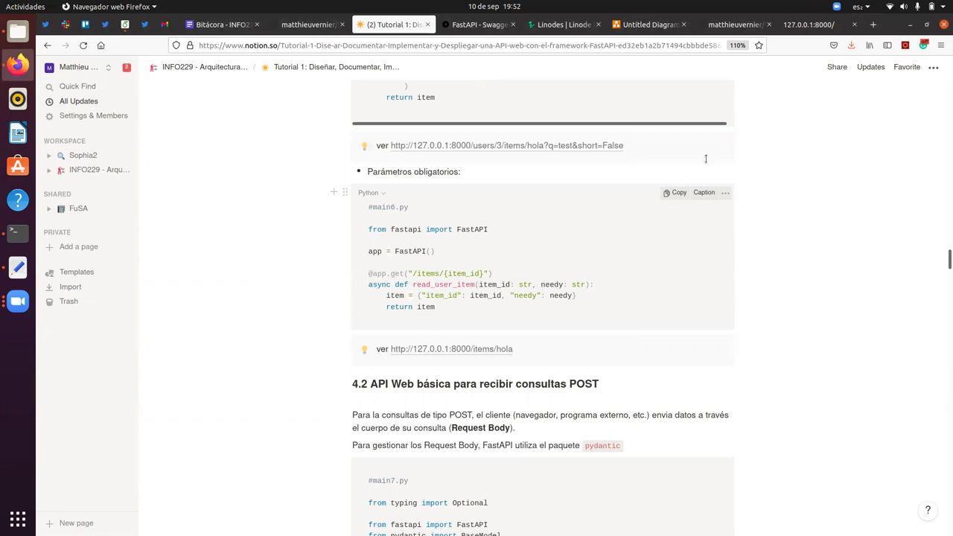
left_click(808, 25)
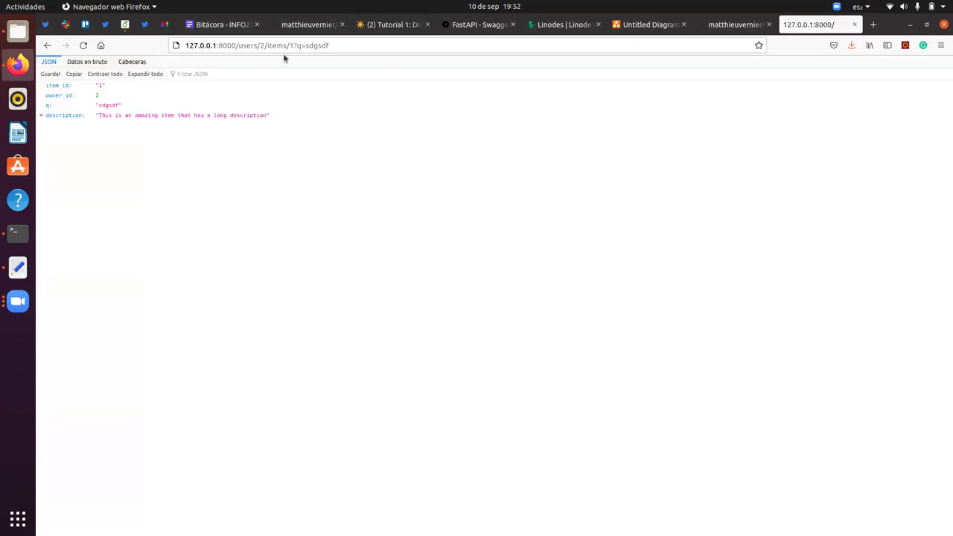
left_click_drag(238, 46, 341, 46)
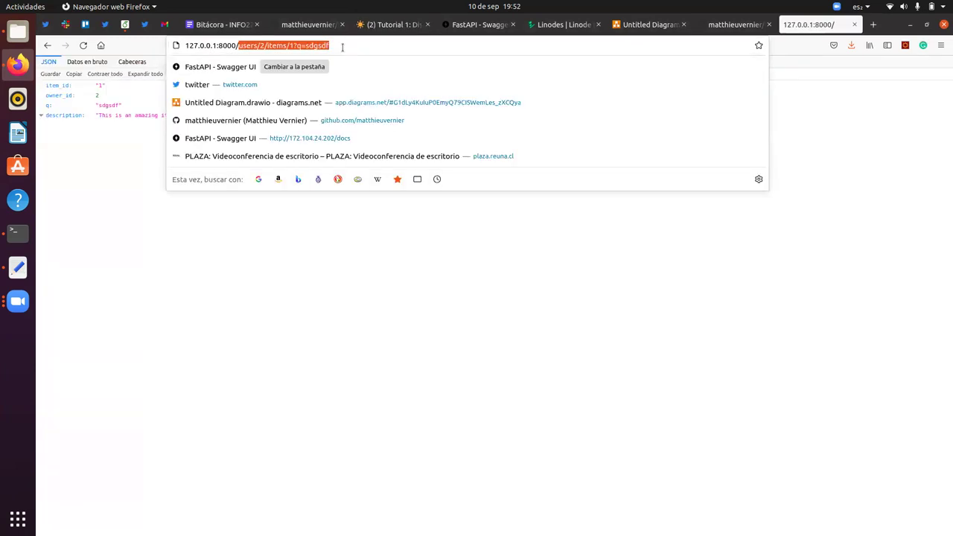
type("items/")
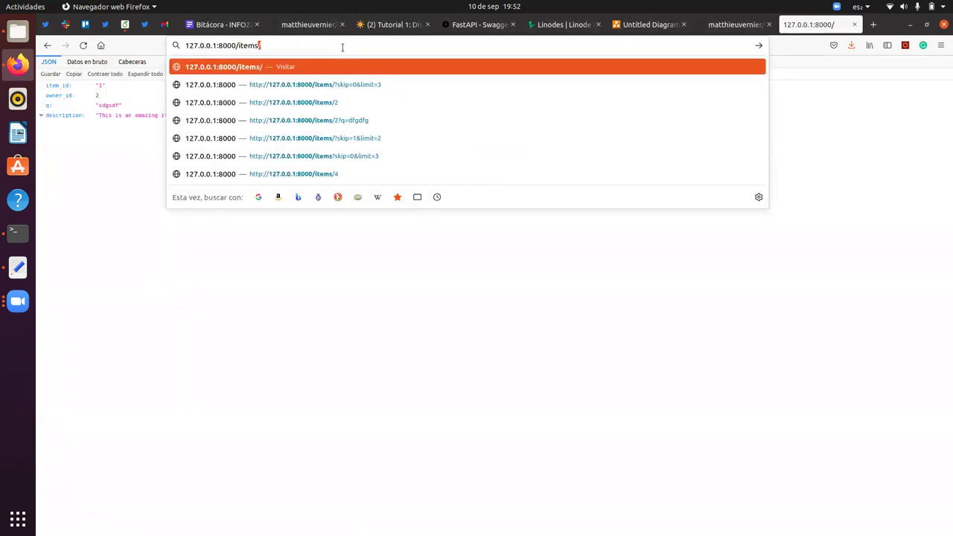
type("1")
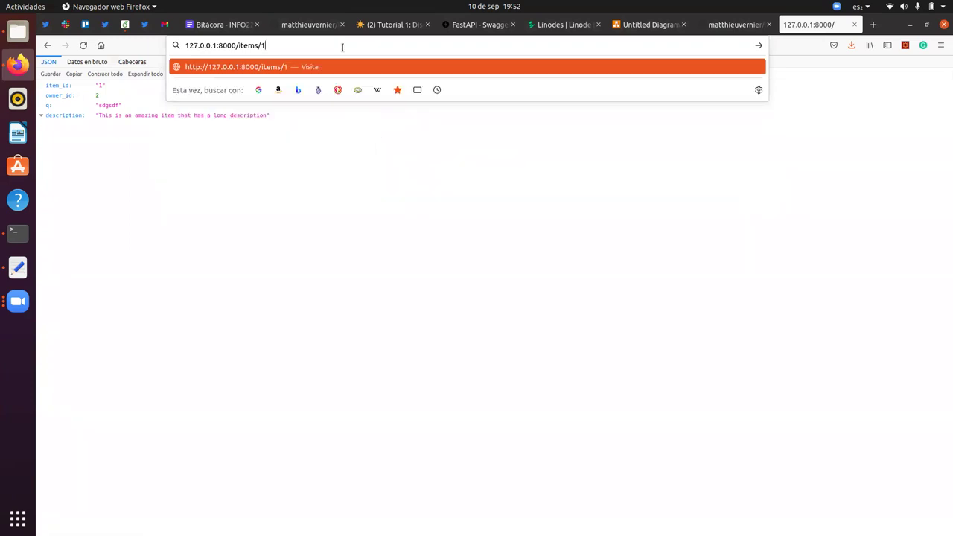
key("Return")
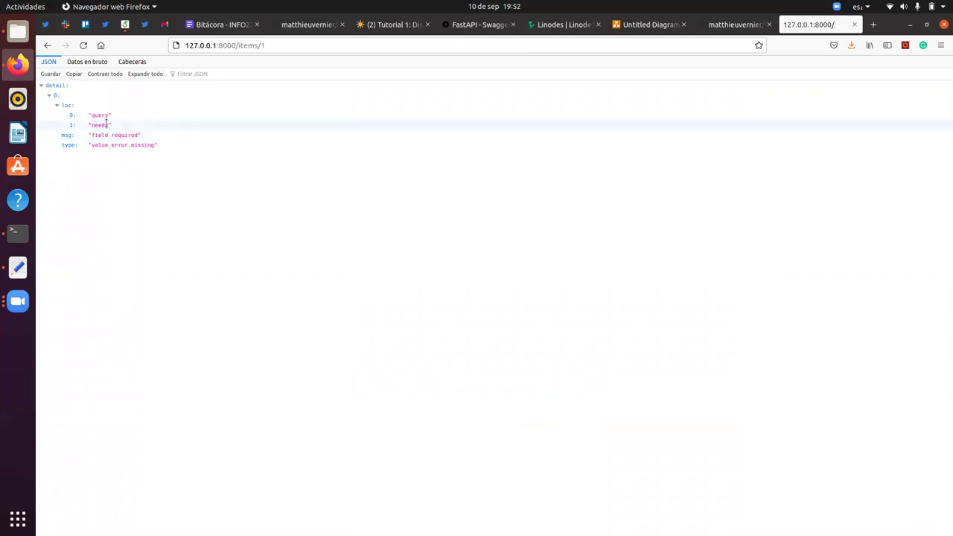
- Append the mandatory query parameter ?needy=5 to the items/1 URL and request it
left_click(277, 47)
left_click(286, 48)
type("?needy=5")
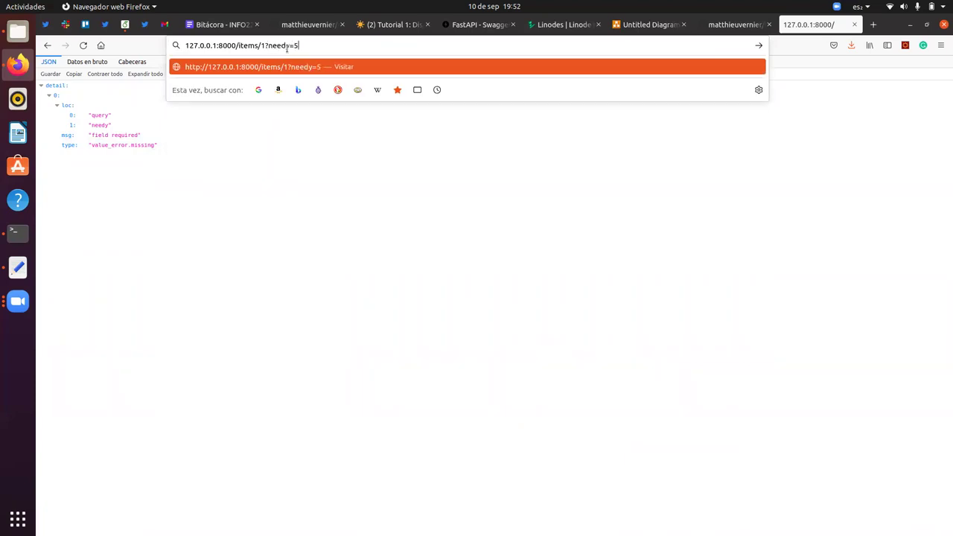
key("Return")
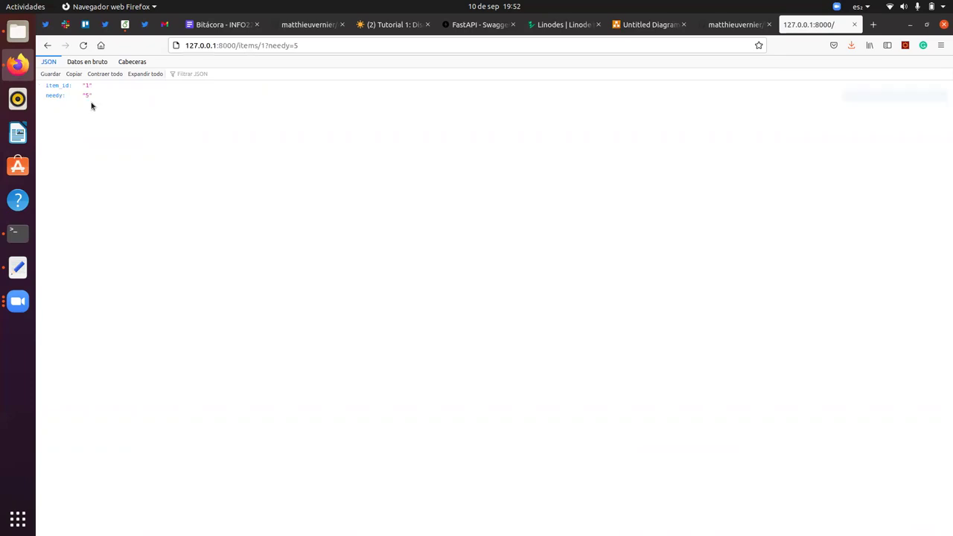
- In the tutorial notes, read section 4.2 on POST requests, examining the Request Body concept and the fastapi and pydantic BaseModel imports in main7.py
left_click(386, 25)
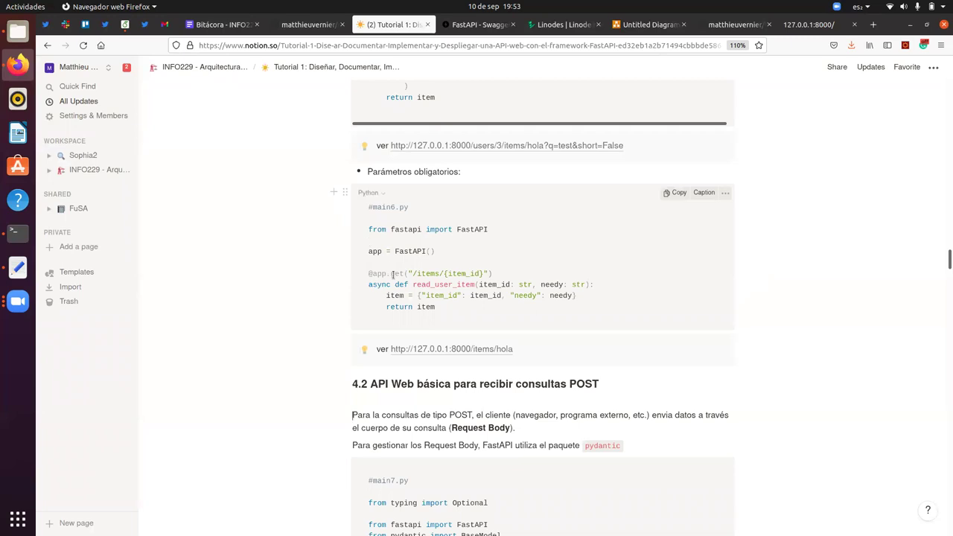
left_click_drag(946, 256, 944, 274)
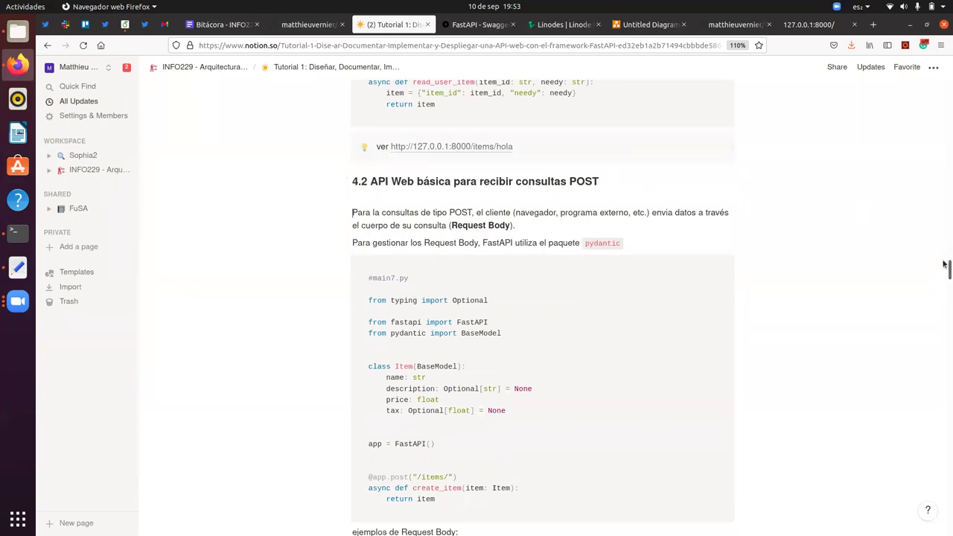
left_click_drag(944, 270, 944, 272)
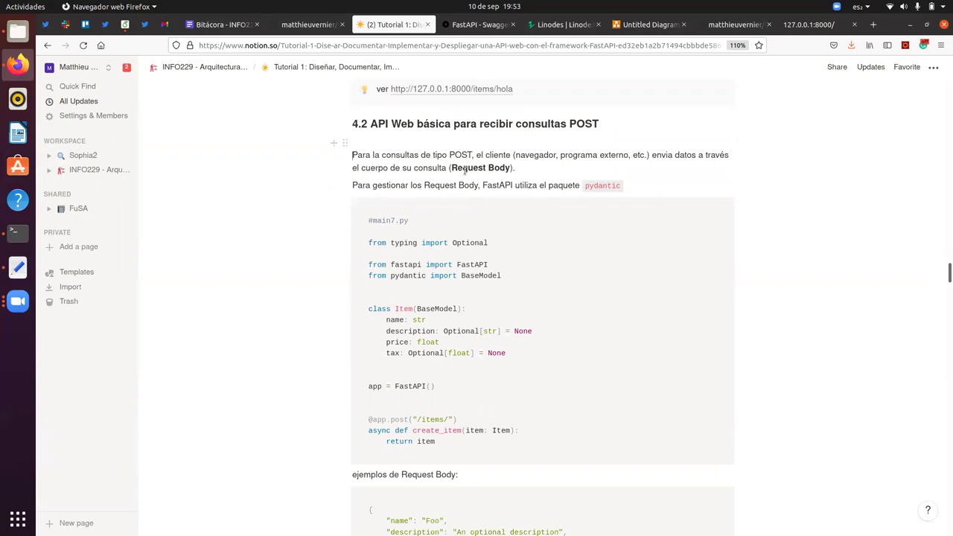
left_click_drag(450, 167, 508, 169)
key("ctrl+b")
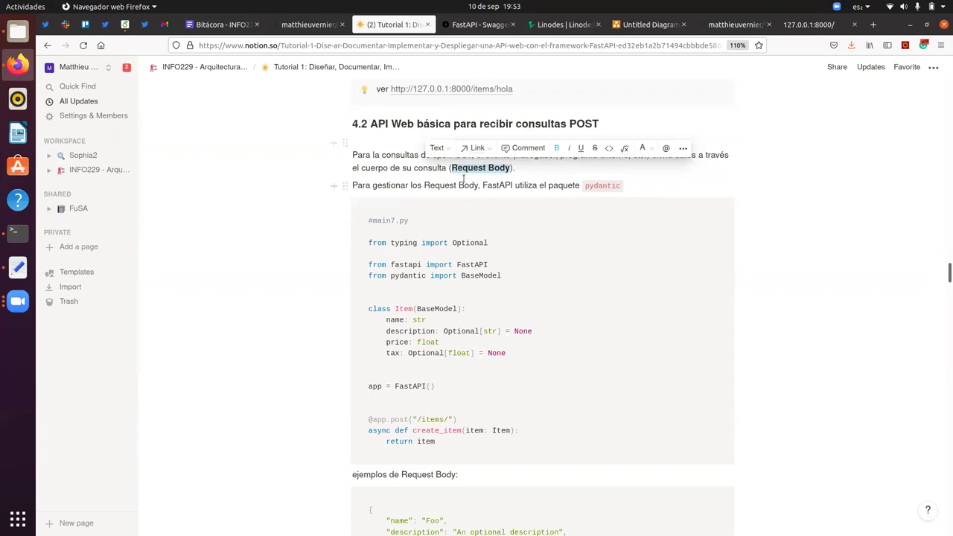
left_click(303, 217)
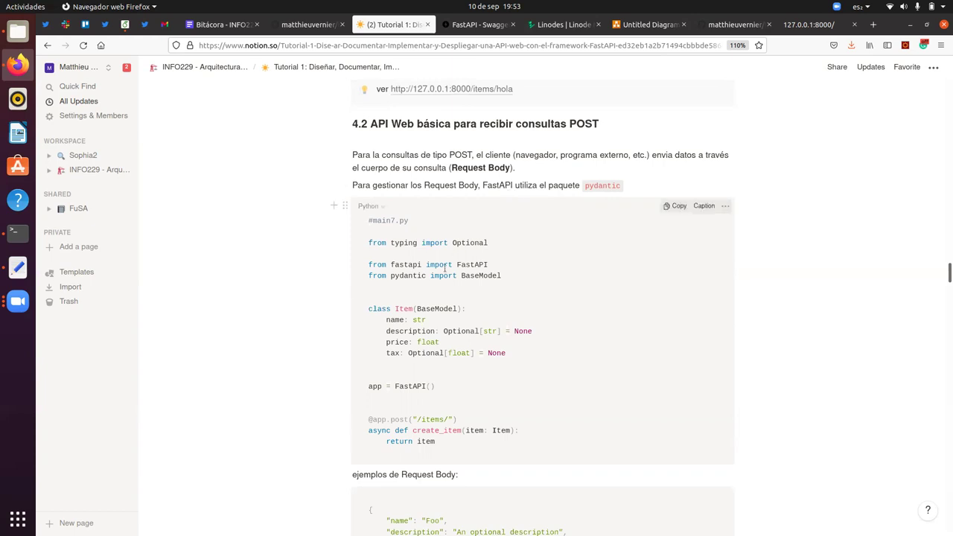
left_click_drag(497, 265, 366, 265)
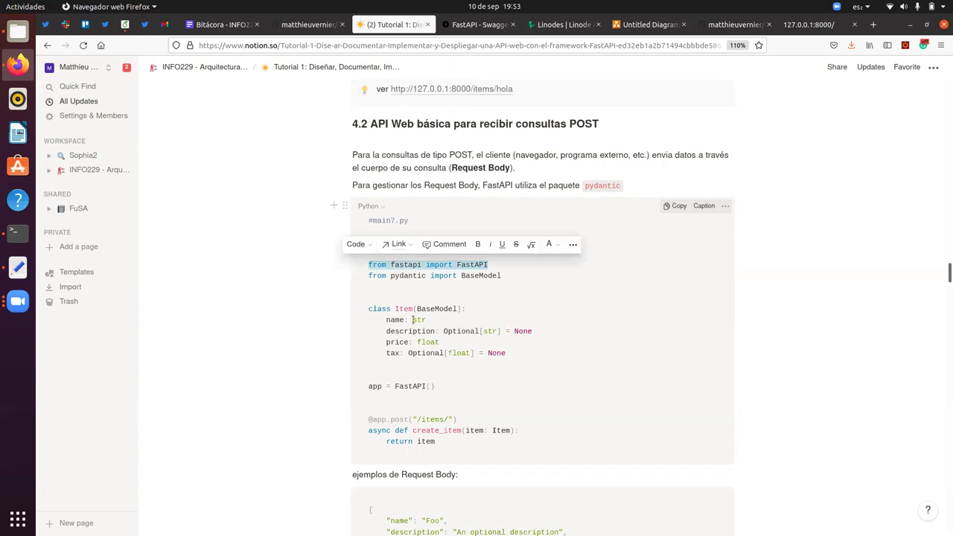
left_click(335, 310)
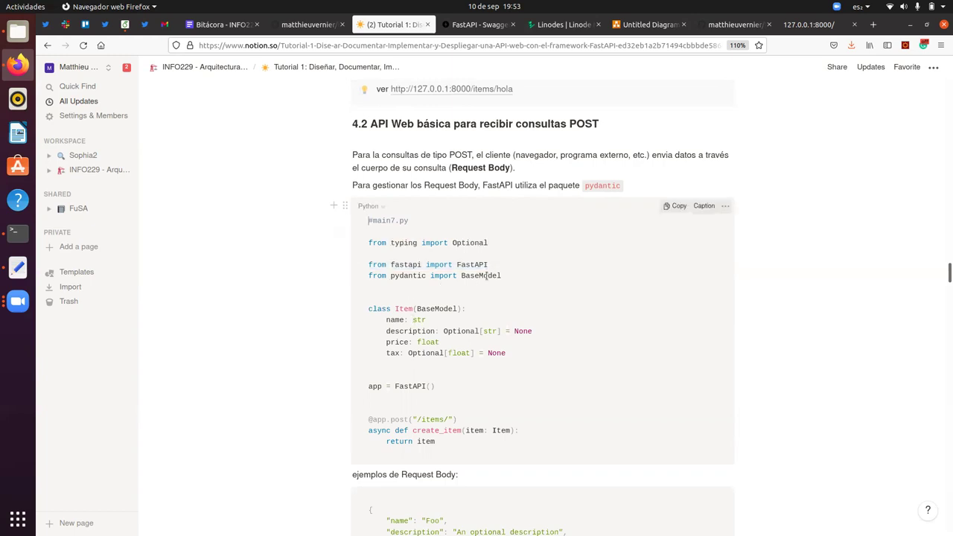
double_click(406, 277)
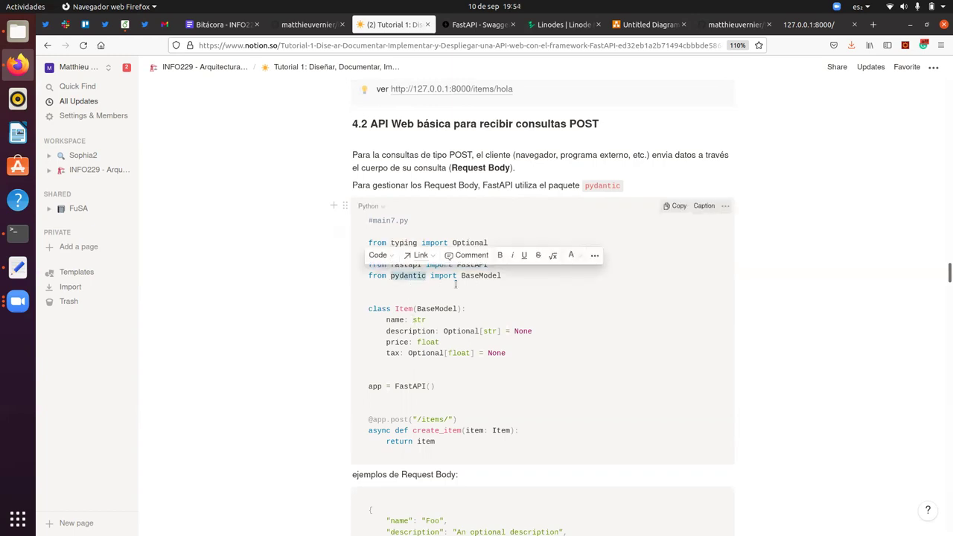
double_click(482, 277)
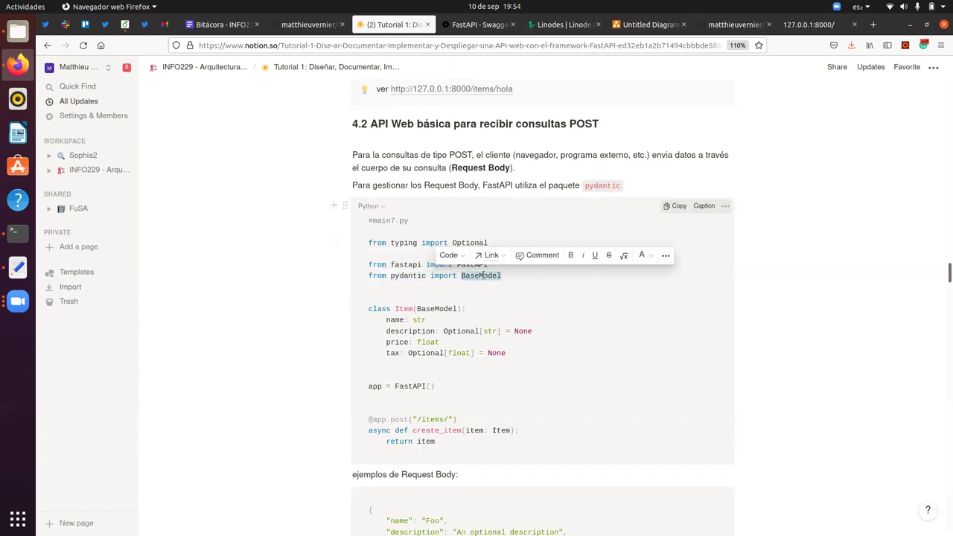
left_click(417, 278)
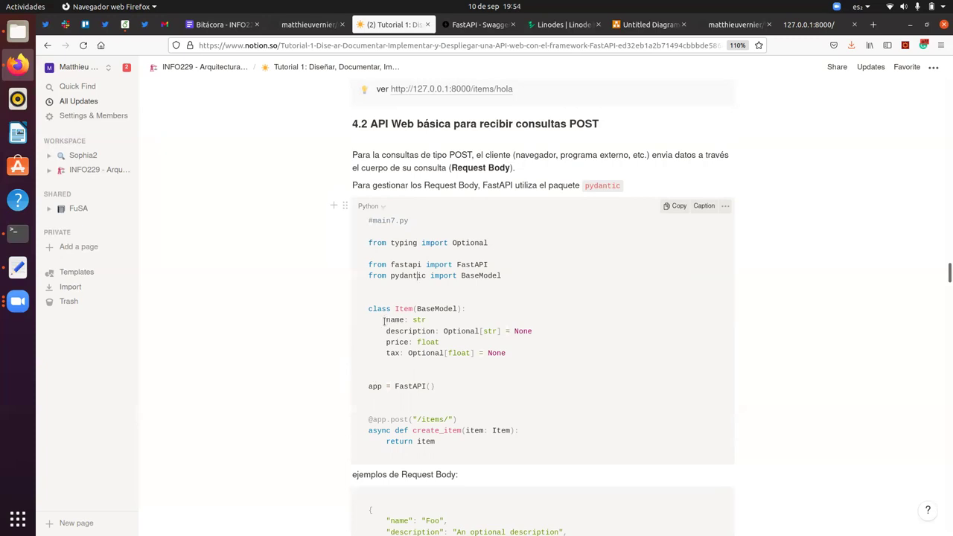
- Examine the Item class in main7.py, including its name, description, price and tax attributes and their types
left_click_drag(385, 320, 407, 320)
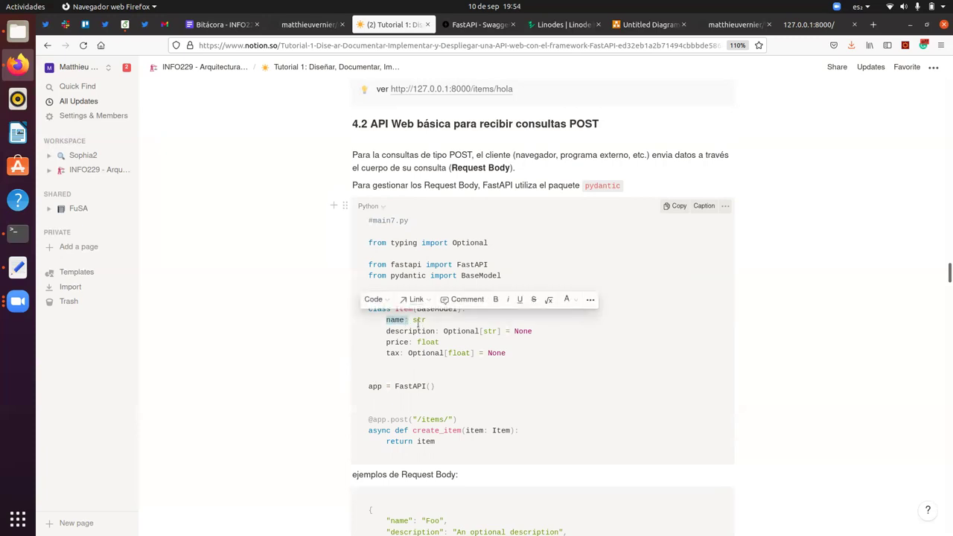
left_click(369, 340)
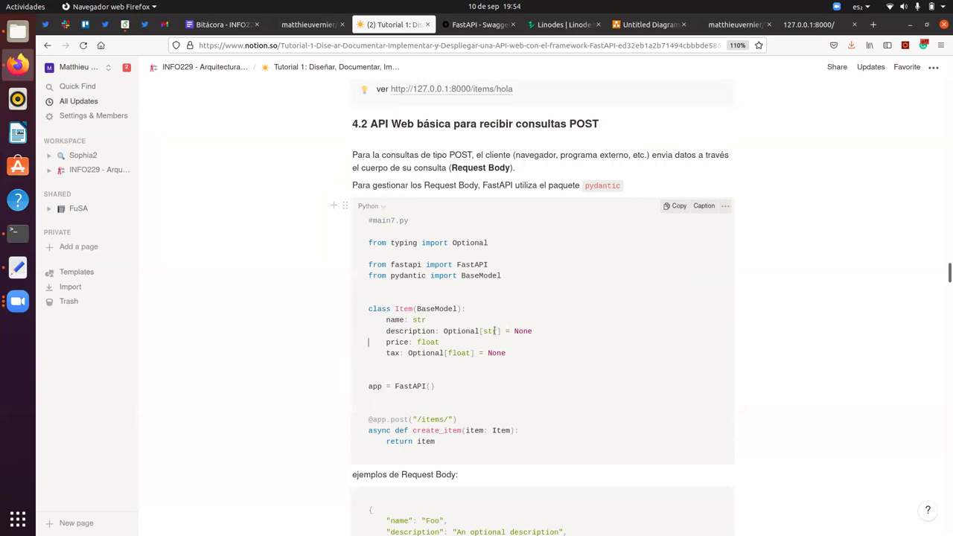
double_click(404, 341)
left_click(429, 343)
double_click(386, 310)
left_click_drag(395, 308, 414, 310)
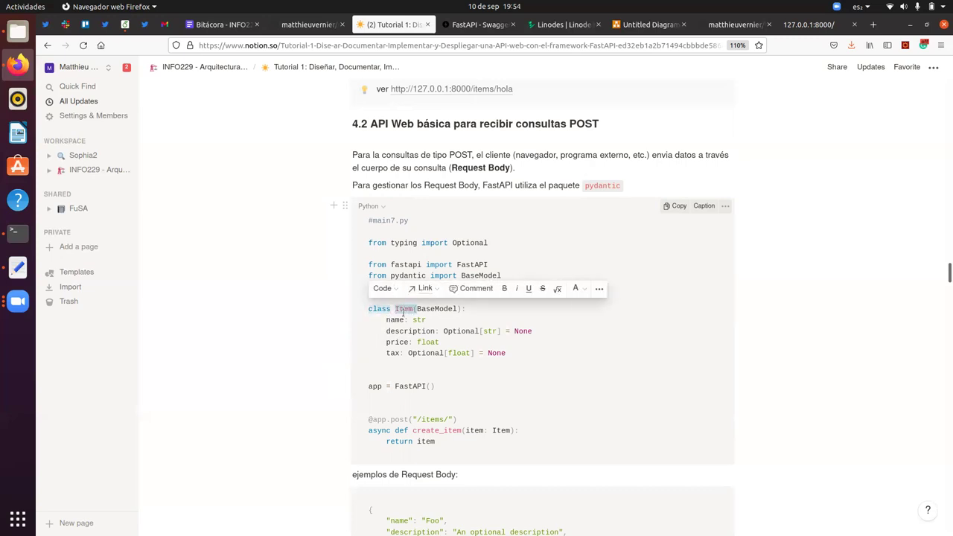
left_click(403, 316)
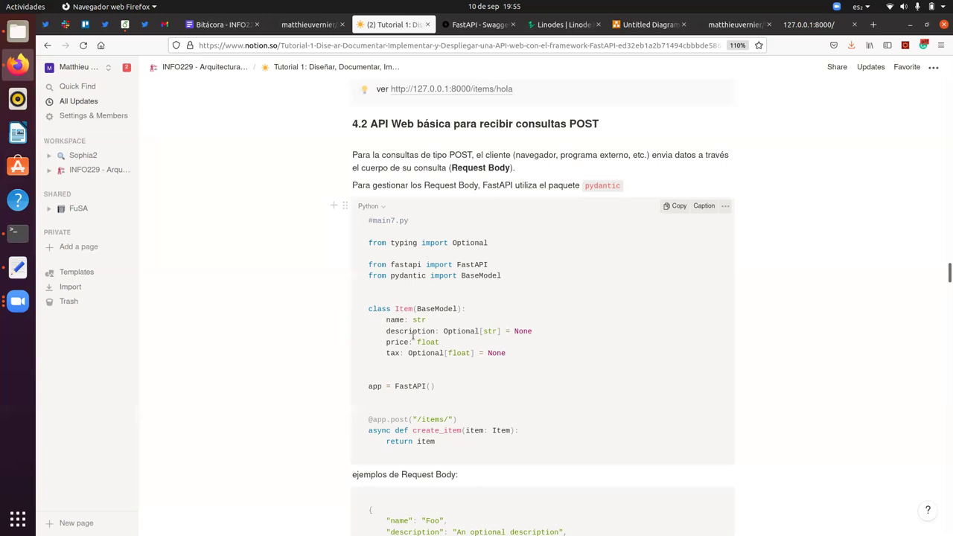
left_click_drag(367, 419, 460, 423)
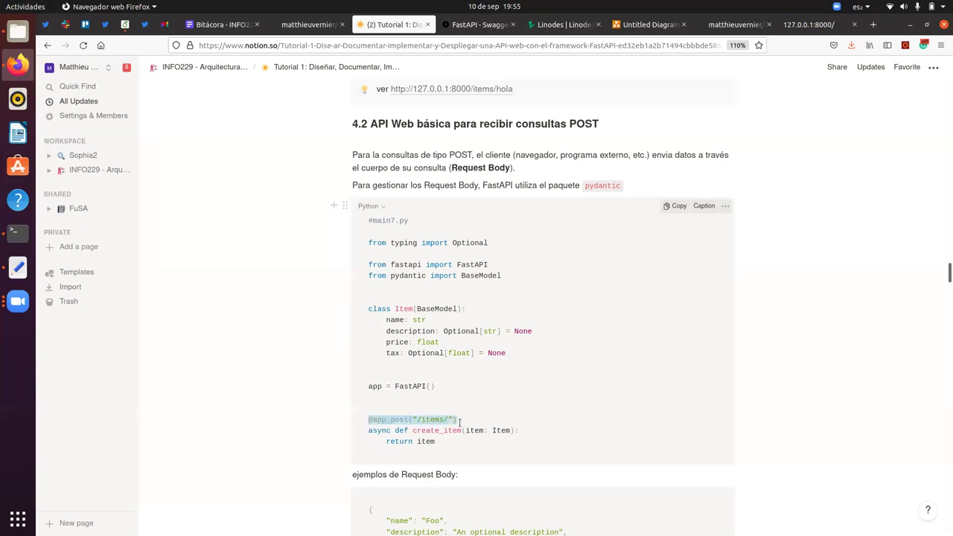
left_click(393, 422)
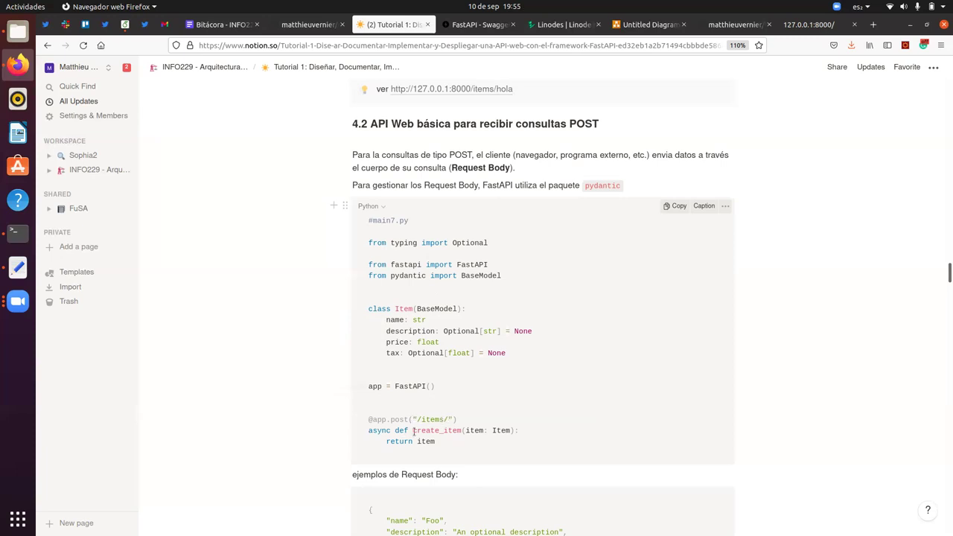
left_click_drag(422, 430, 452, 442)
left_click(457, 442)
left_click_drag(438, 441, 386, 441)
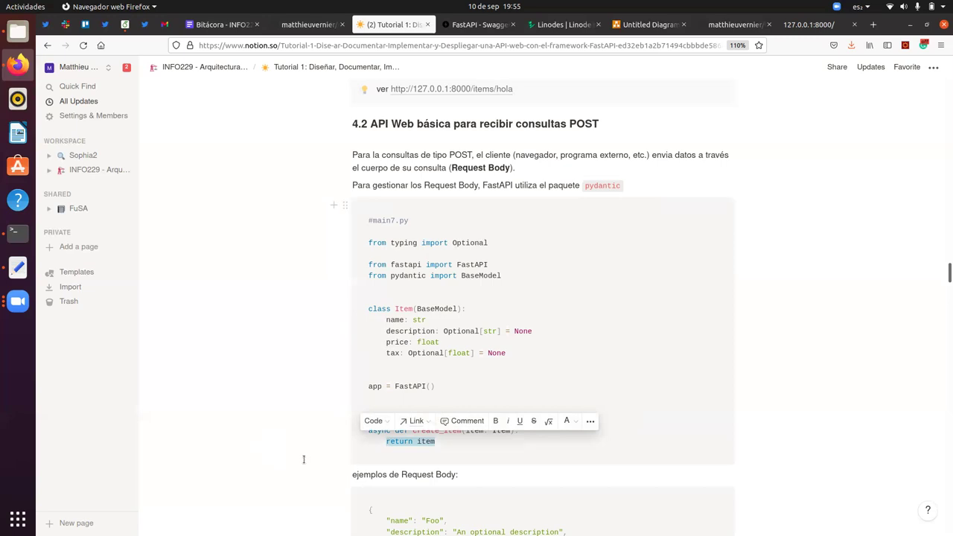
left_click(437, 444)
left_click_drag(437, 443, 387, 440)
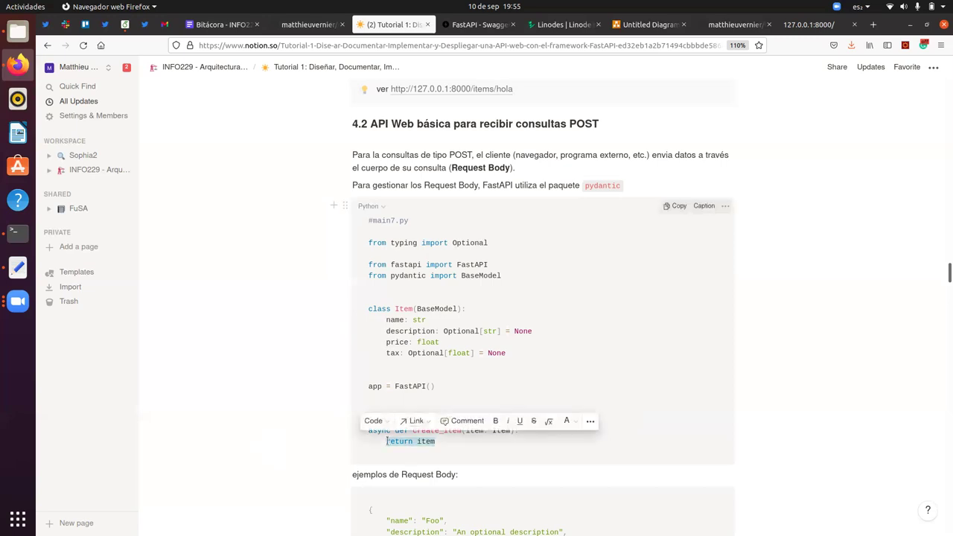
left_click(312, 457)
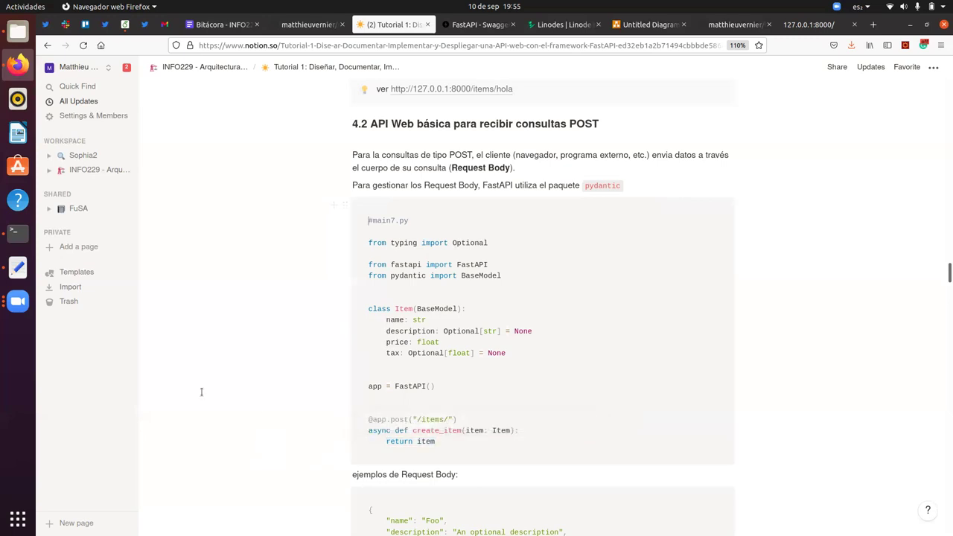
- Stop the main6 server in the terminal and launch the seventh example with uvicorn main7:app --reload
left_click(18, 233)
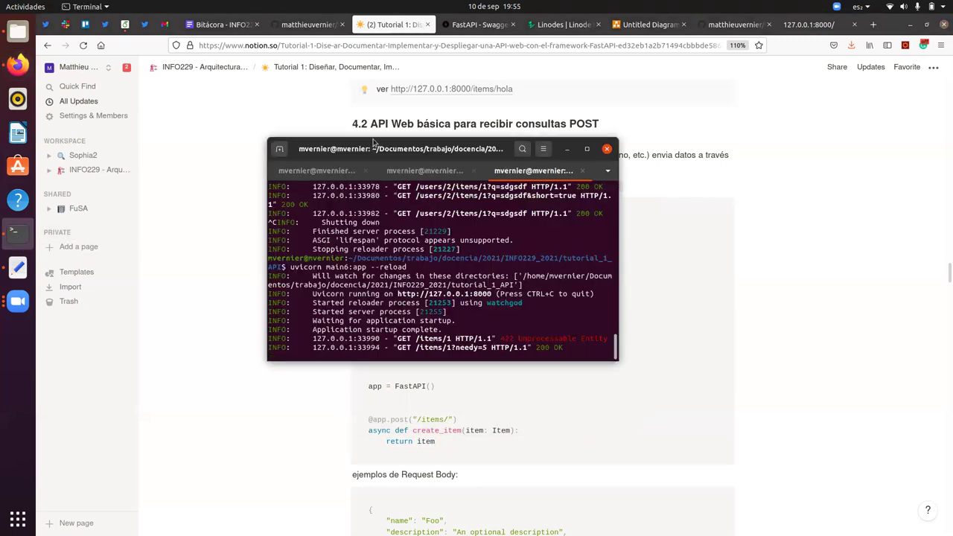
left_click_drag(389, 140, 187, 281)
key("Up")
key("Left")
key("Left")
key("Left")
key("Left")
key("Left")
key("Left")
key("Left")
key("Left")
key("Left")
key("Left")
key("Left")
key("Left")
key("Left")
key("BackSpace")
type("7")
key("Return")
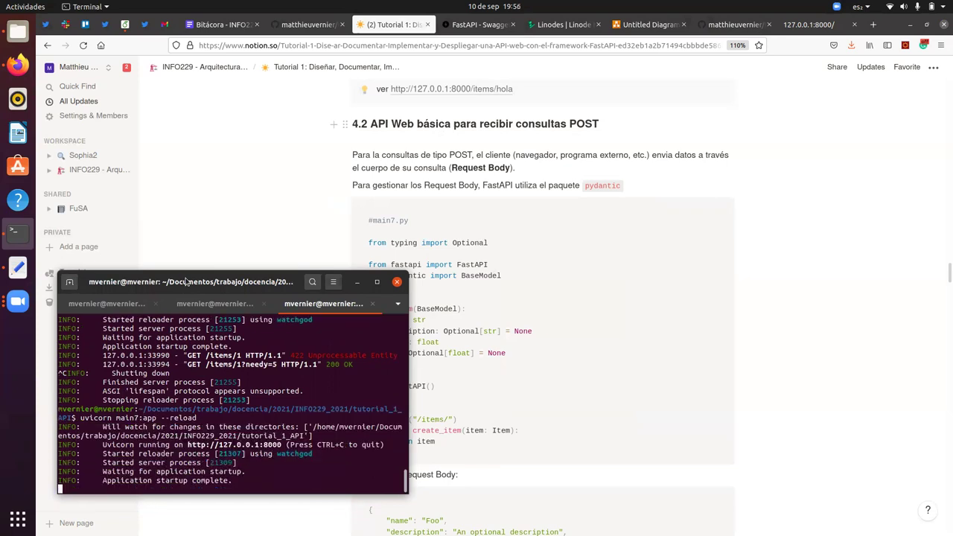
- Request 127.0.0.1:8000/items/ from the browser's address bar, repeat the request, and return to the main7.py example in the notes
left_click(810, 25)
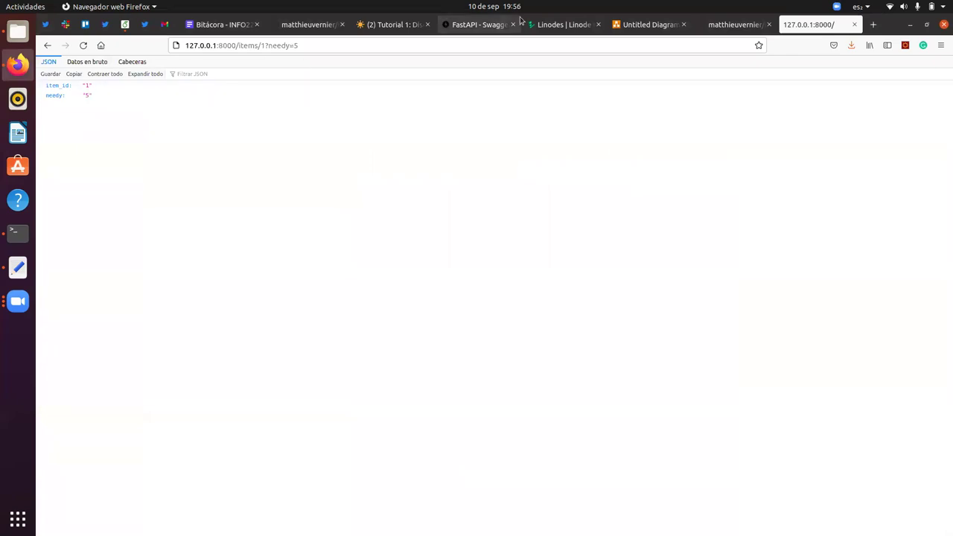
left_click_drag(259, 46, 329, 45)
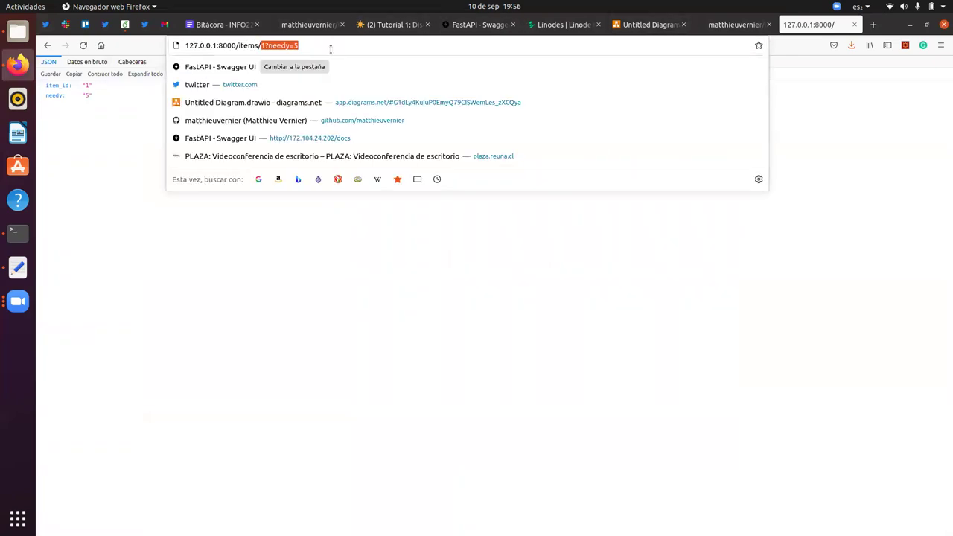
key("BackSpace")
key("Return")
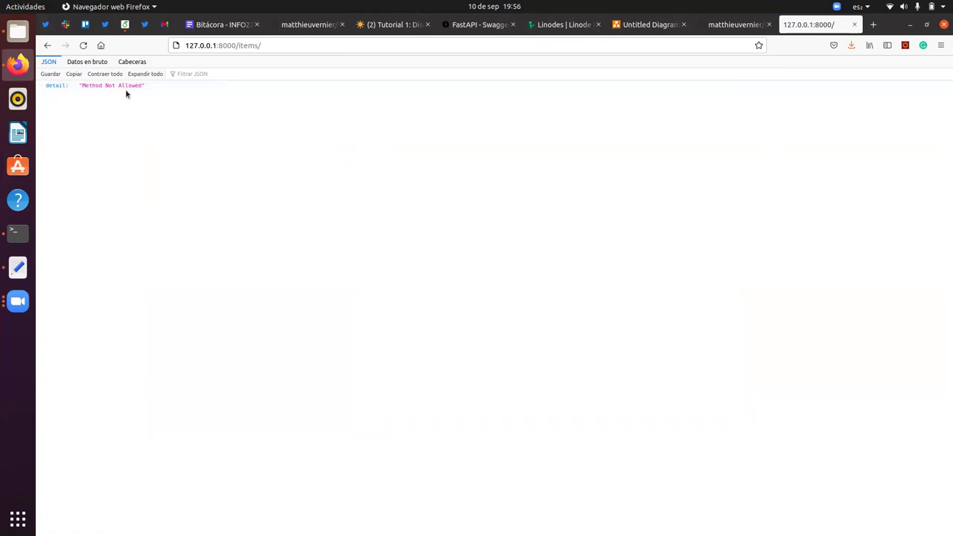
left_click(274, 46)
left_click(275, 46)
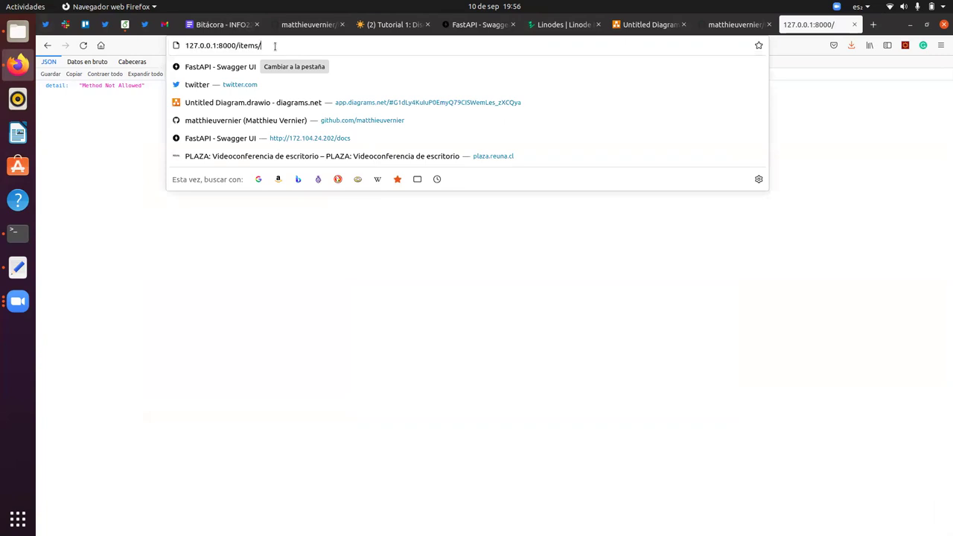
key("Return")
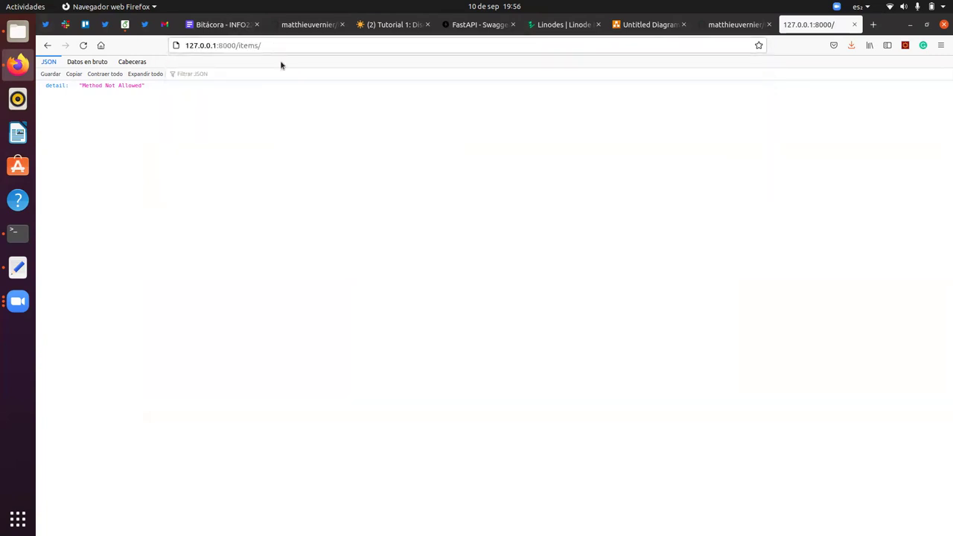
key("alt+Tab")
left_click(400, 31)
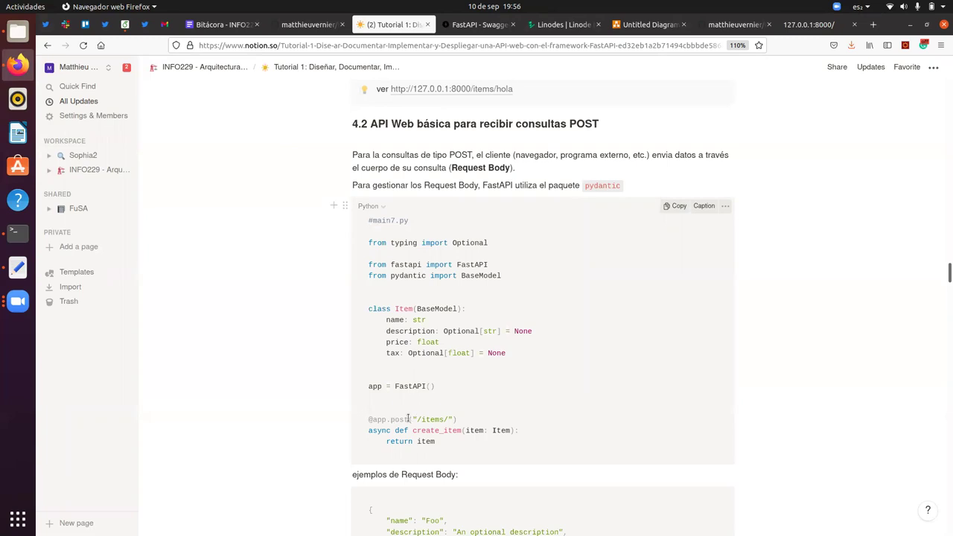
- Open the interactive API documentation at 127.0.0.1:8000/docs in the browser tab showing the items request
key("ctrl+Home")
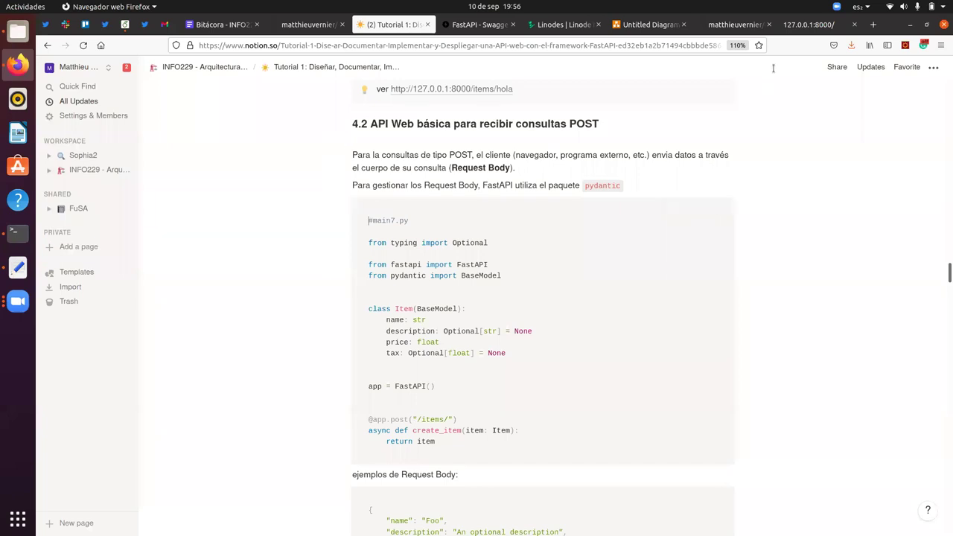
left_click(804, 26)
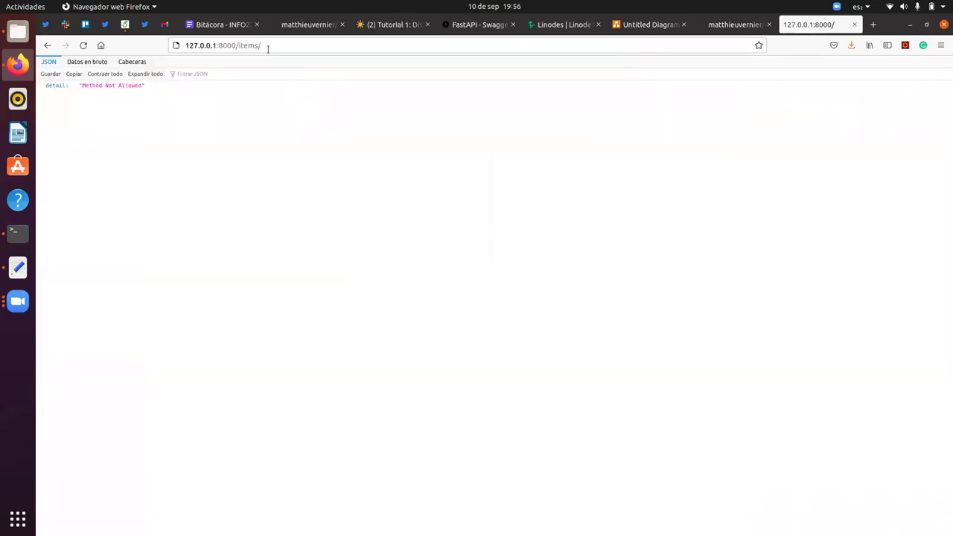
left_click_drag(236, 46, 299, 47)
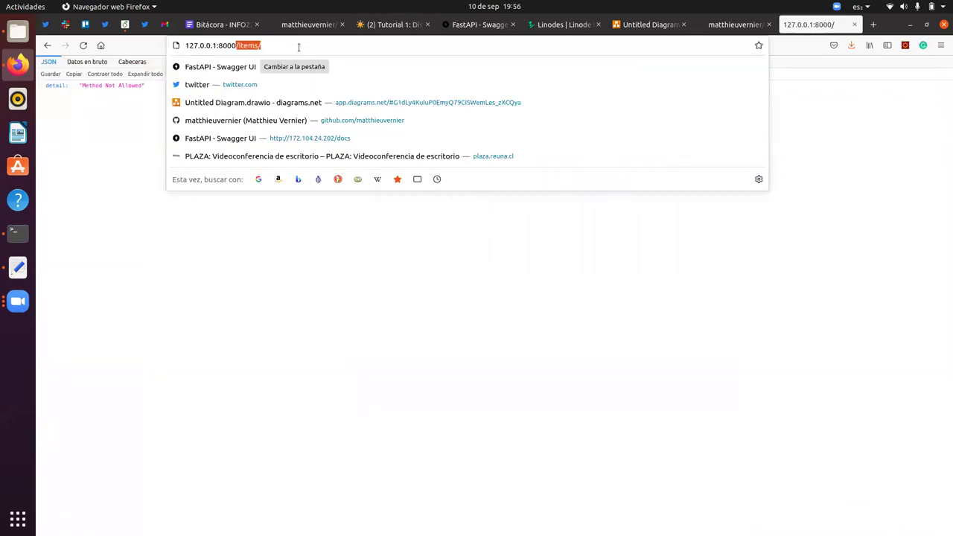
key("BackSpace")
type("docs")
key("Return")
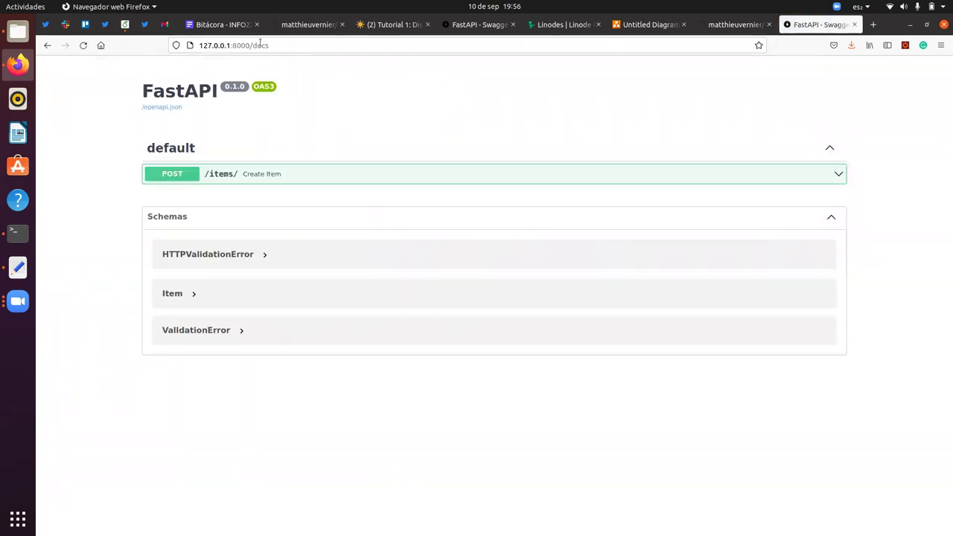
- Try out the POST /items/ operation with name telefono, description smartphone, price 100 and tax 4, and execute the request
left_click(168, 176)
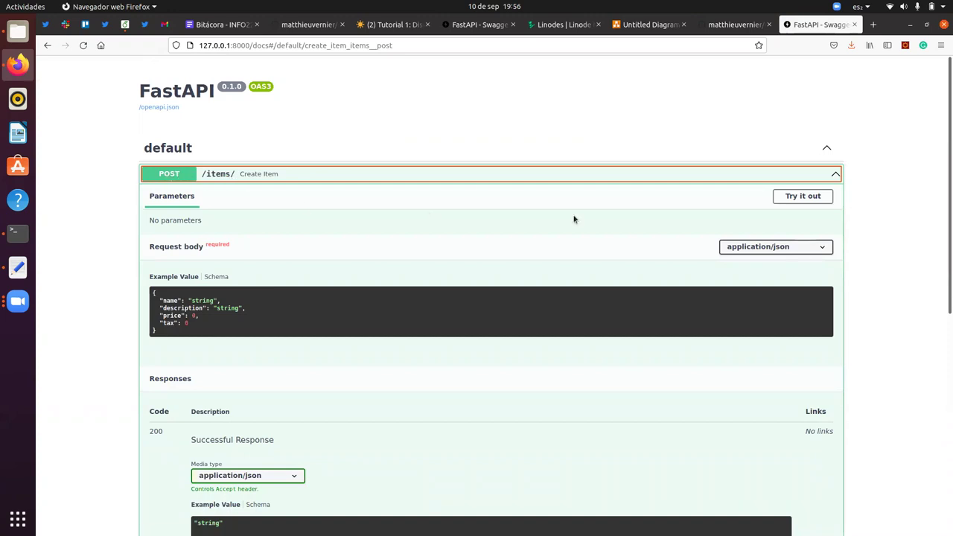
left_click(809, 196)
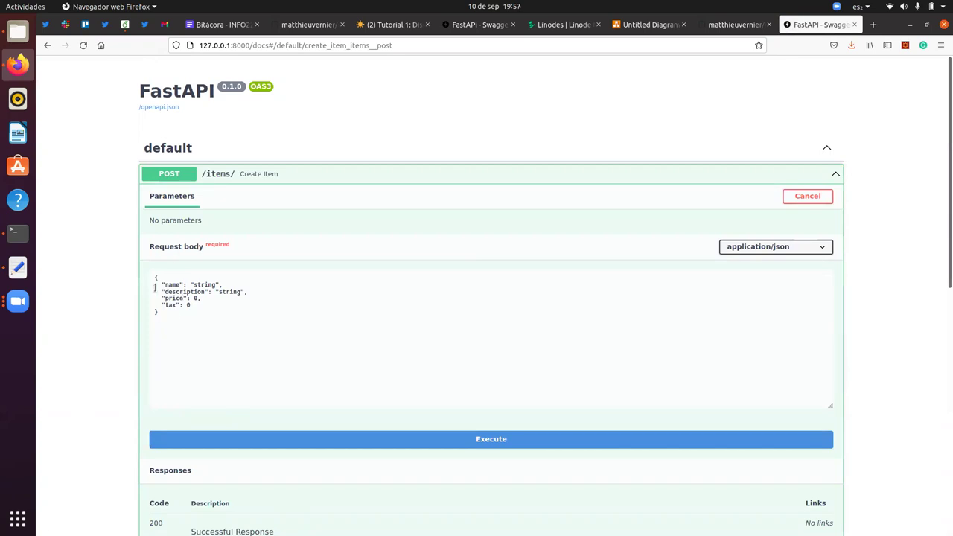
double_click(207, 285)
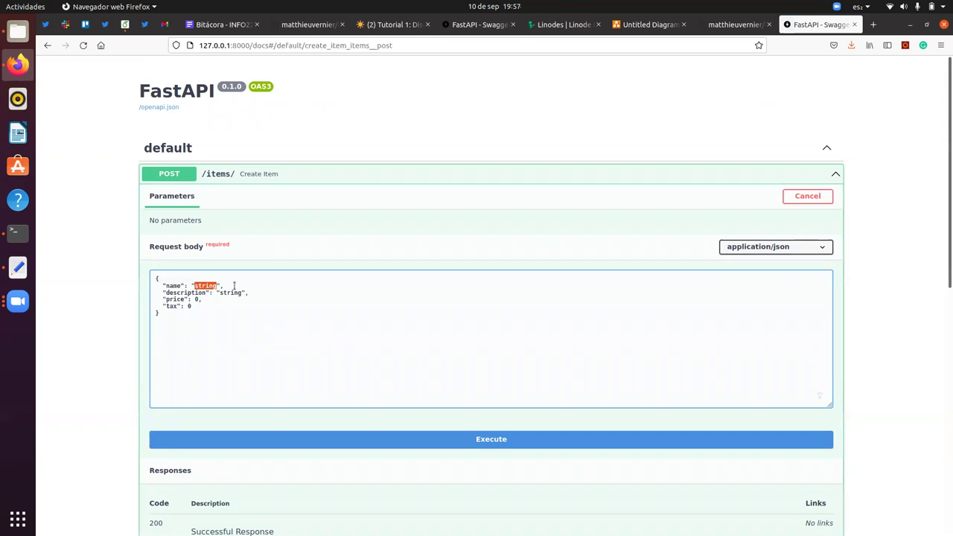
type("telefono")
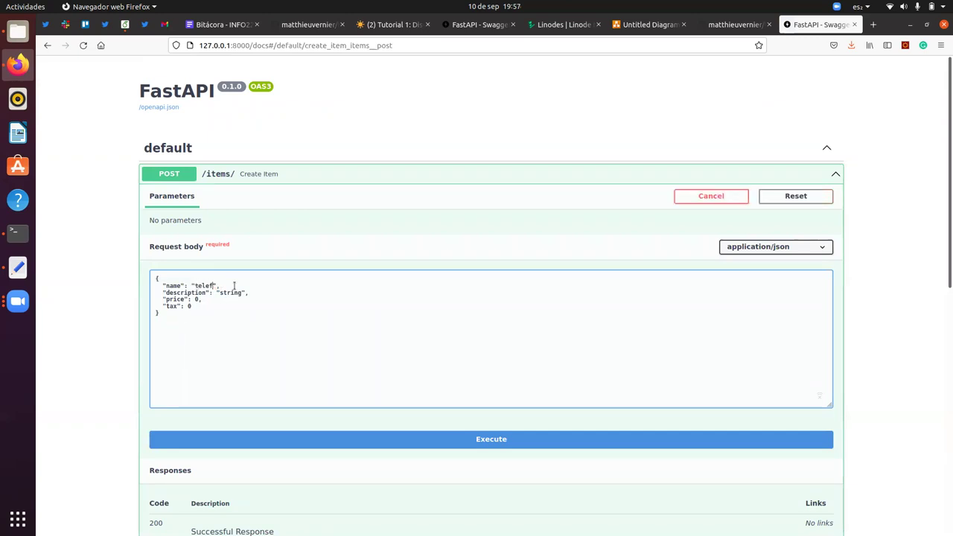
key("shift+Right")
key("shift+Right")
key("shift+Right")
key("shift+Right")
type("smartph")
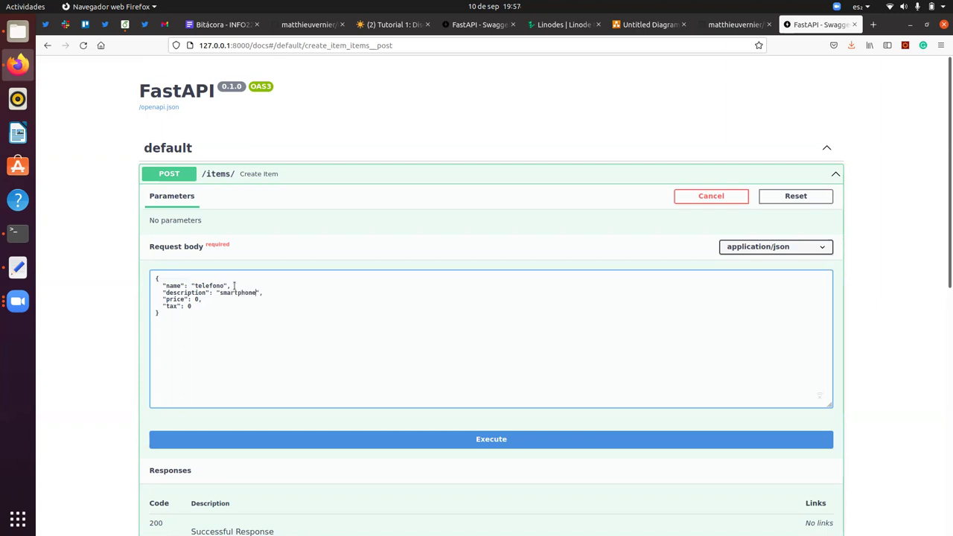
type("10")
left_click(448, 440)
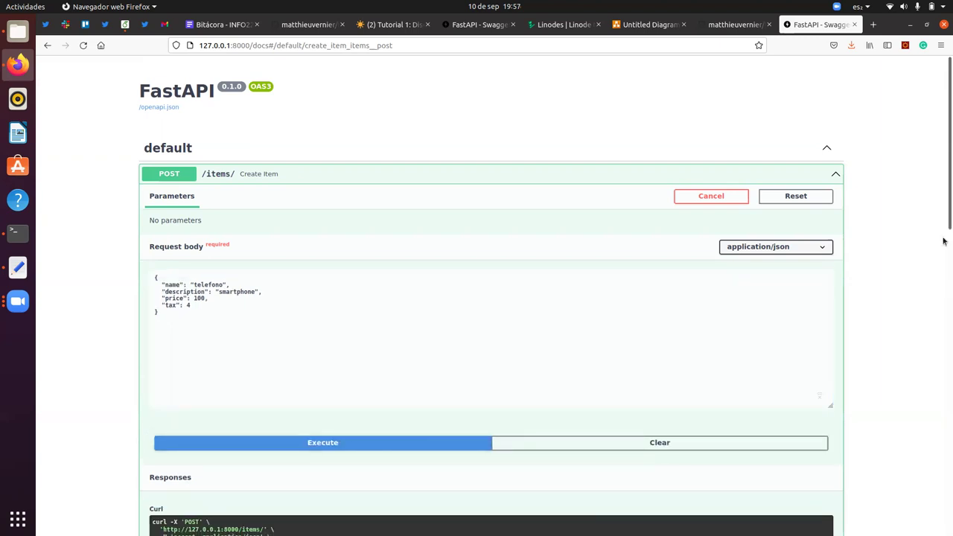
- Examine the generated curl command and the response body for the executed POST /items/ request
scroll(943, 250, "down", 1)
left_click_drag(942, 249, 943, 351)
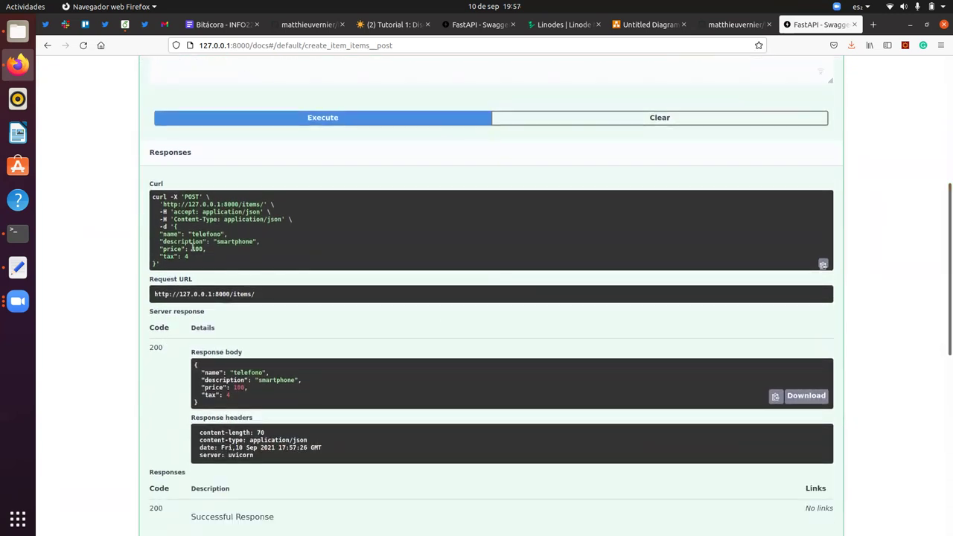
mouse_move(152, 196)
left_mouse_down()
mouse_move(187, 257)
mouse_move(172, 268)
mouse_move(151, 203)
left_mouse_up()
left_click(165, 268)
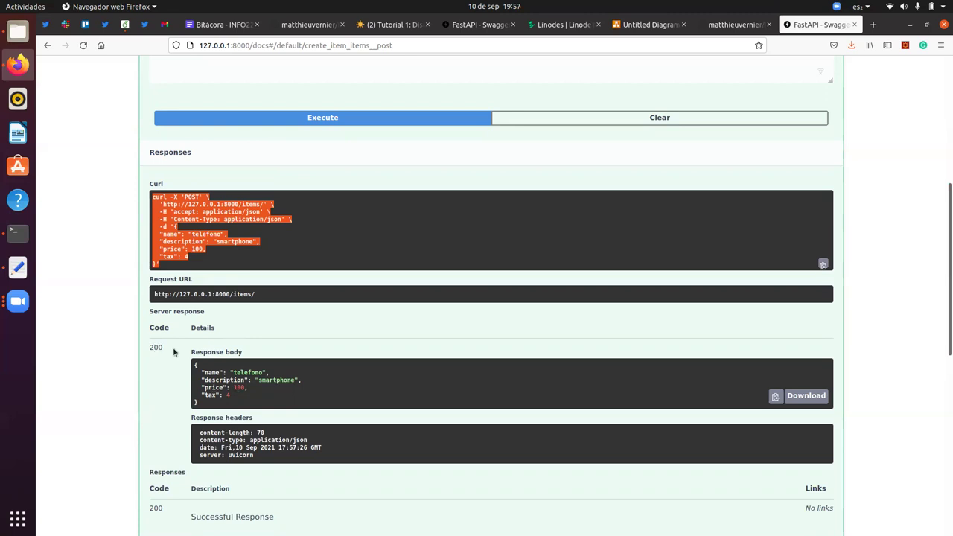
left_click(198, 387)
left_click_drag(197, 383, 197, 404)
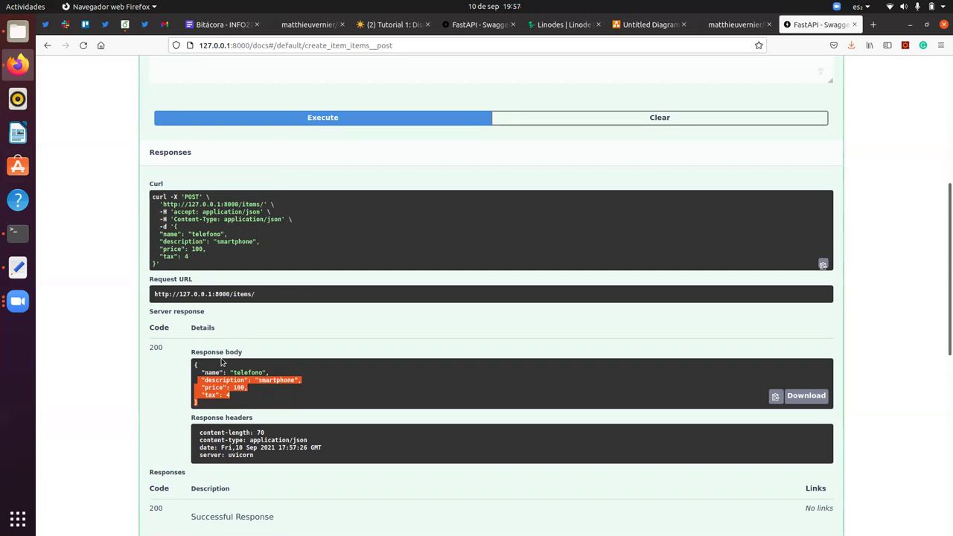
left_click_drag(210, 407, 195, 364)
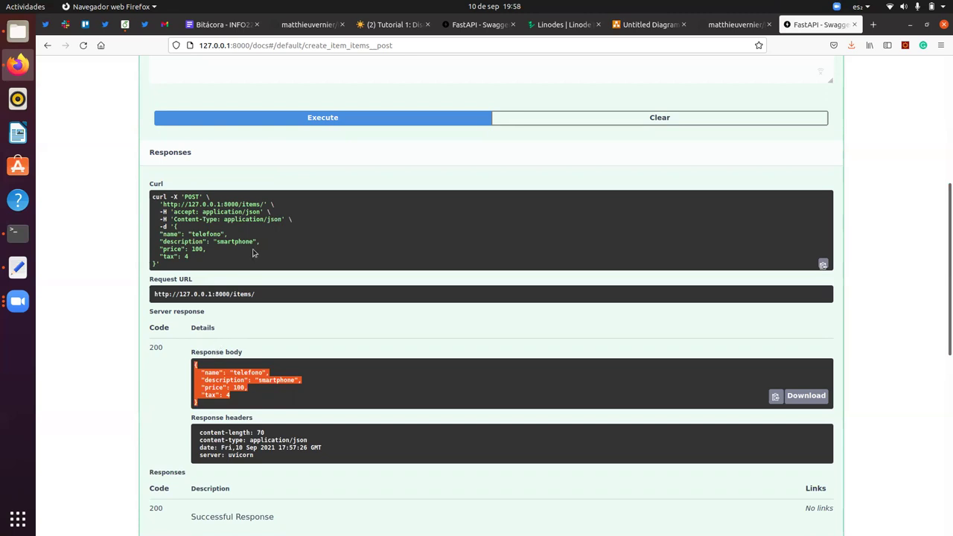
- Return to the tutorial notes and review the Request Body examples and the main8.py code
left_click(389, 24)
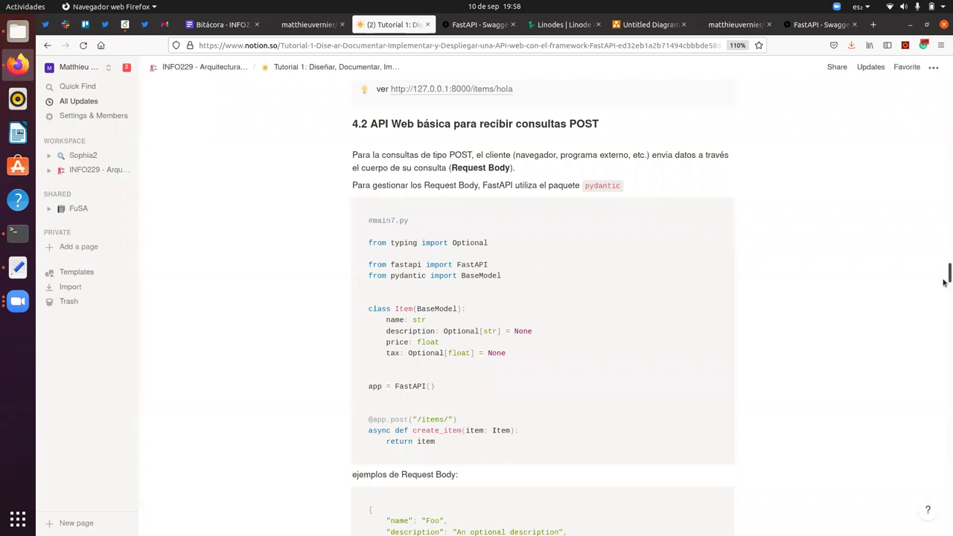
mouse_move(943, 283)
left_mouse_down()
mouse_move(944, 298)
mouse_move(945, 277)
left_mouse_up()
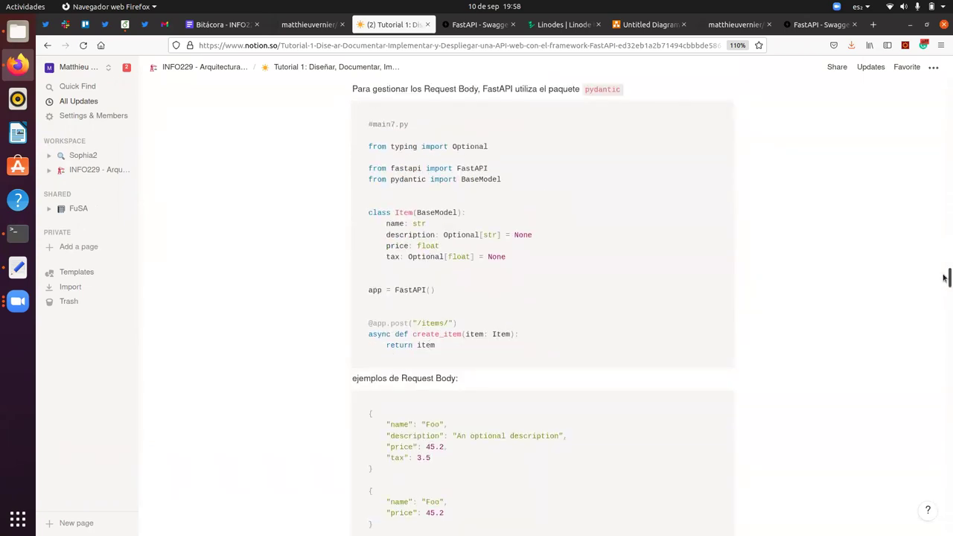
left_click_drag(945, 277, 947, 300)
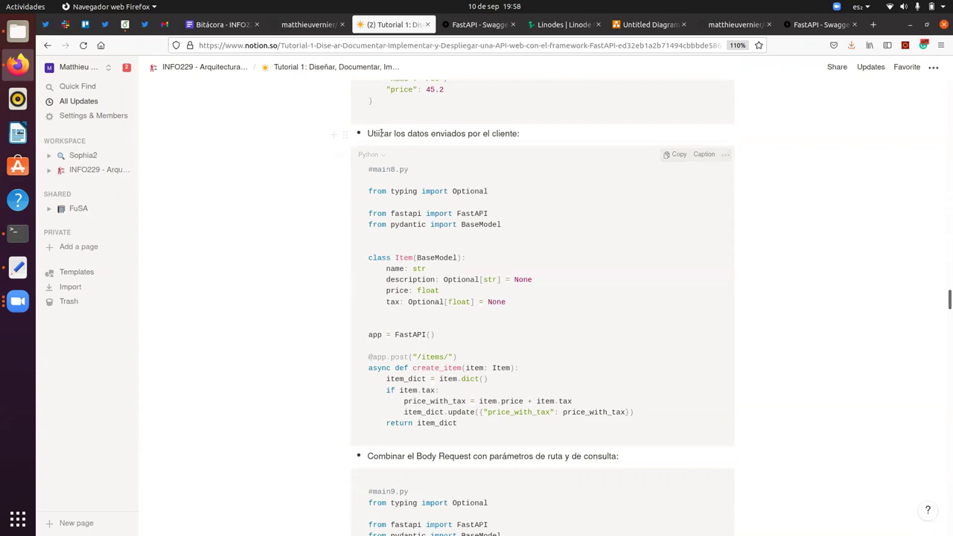
- Stop the main7 server in the terminal and launch the eighth example with uvicorn main8:app --reload
key("alt+Tab")
key("ctrl+c")
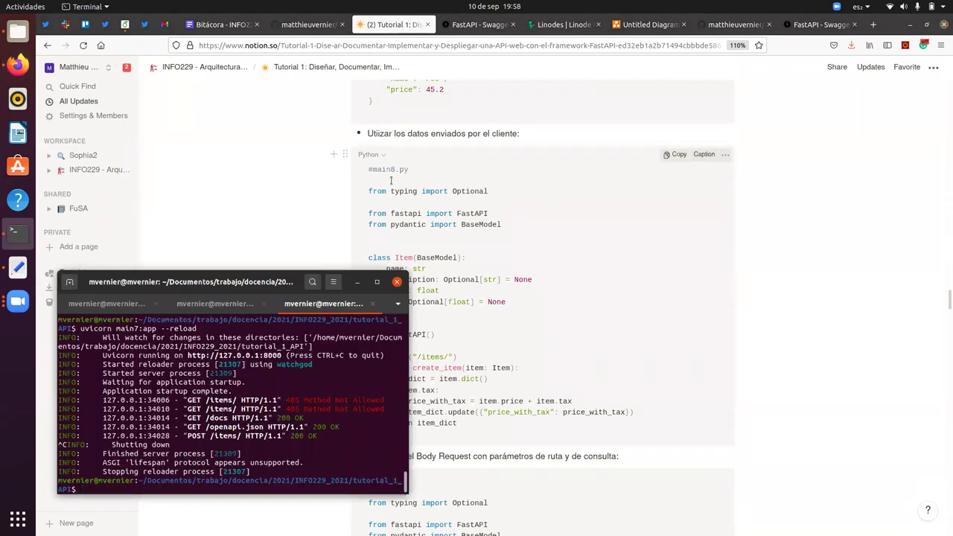
key("Up")
key("Left")
key("Left")
key("Left")
key("Left")
key("Left")
key("Left")
key("Left")
key("Left")
key("Left")
key("Left")
key("Left")
key("Left")
key("Left")
key("BackSpace")
type("8")
key("Return")
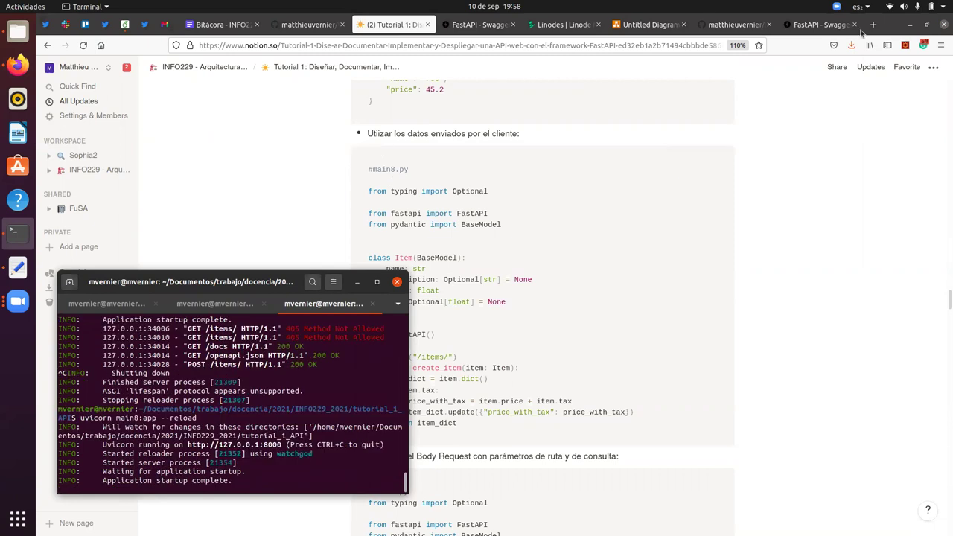
- Reload the API documentation in the browser and execute POST /items/ with name sdgsdf, description sdf, price 100 and tax 4
left_click(819, 25)
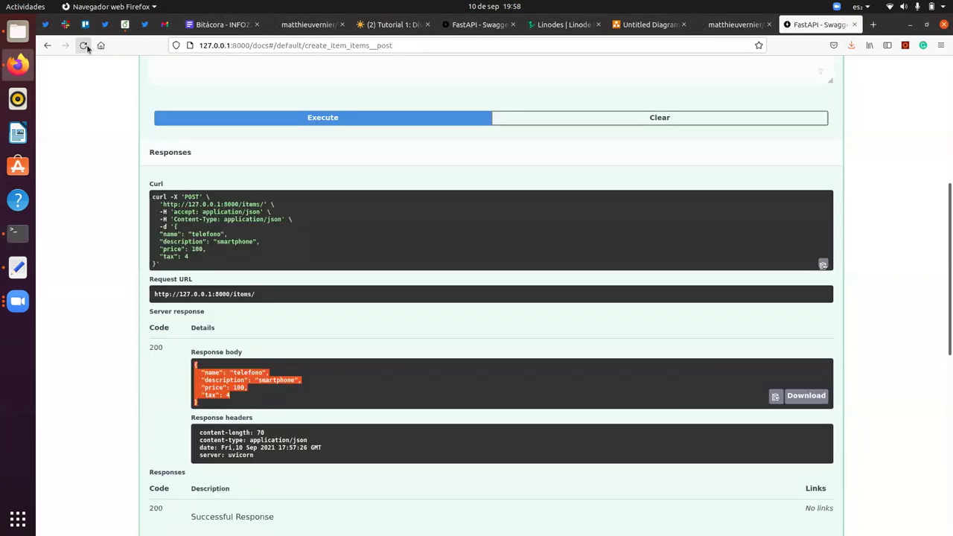
left_click(83, 46)
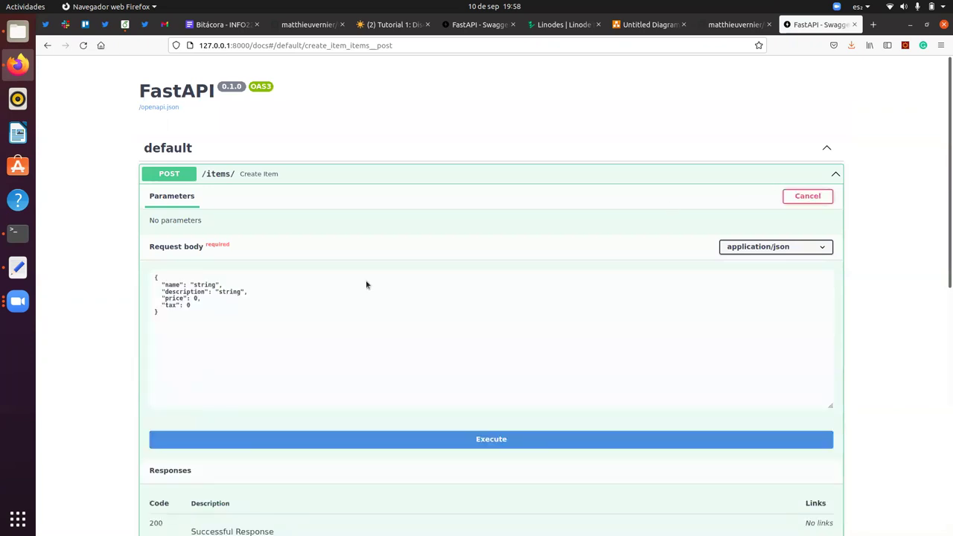
double_click(203, 285)
type("sdgsdf")
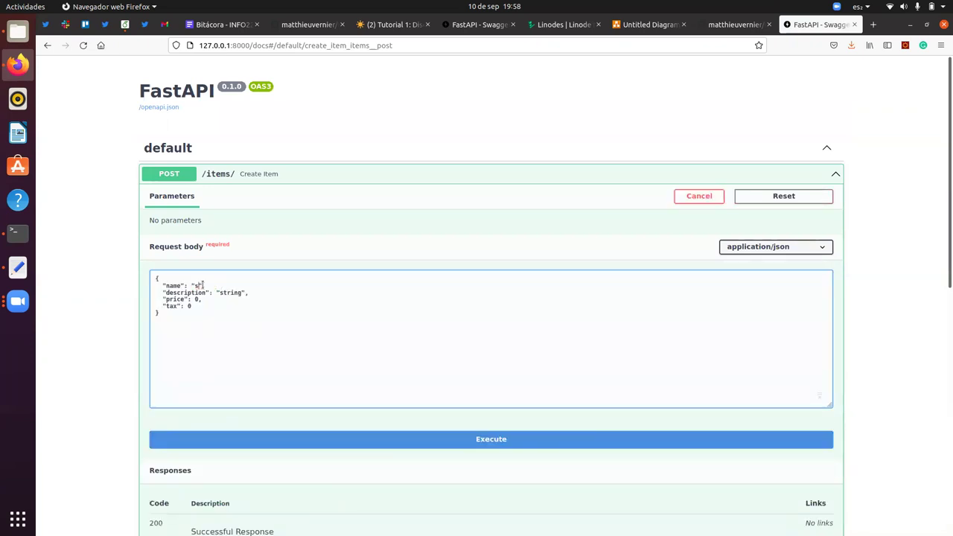
double_click(233, 292)
type("sdf")
type("10")
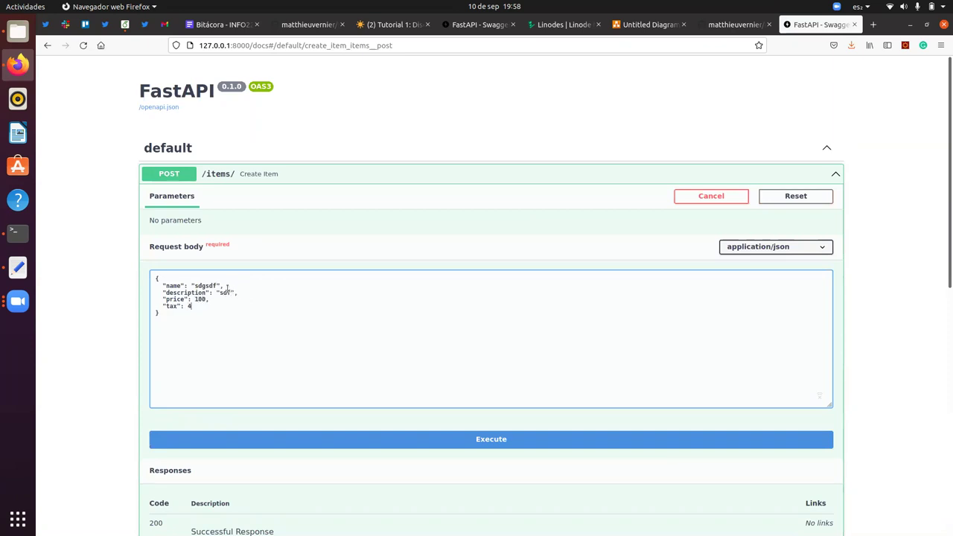
left_click(361, 442)
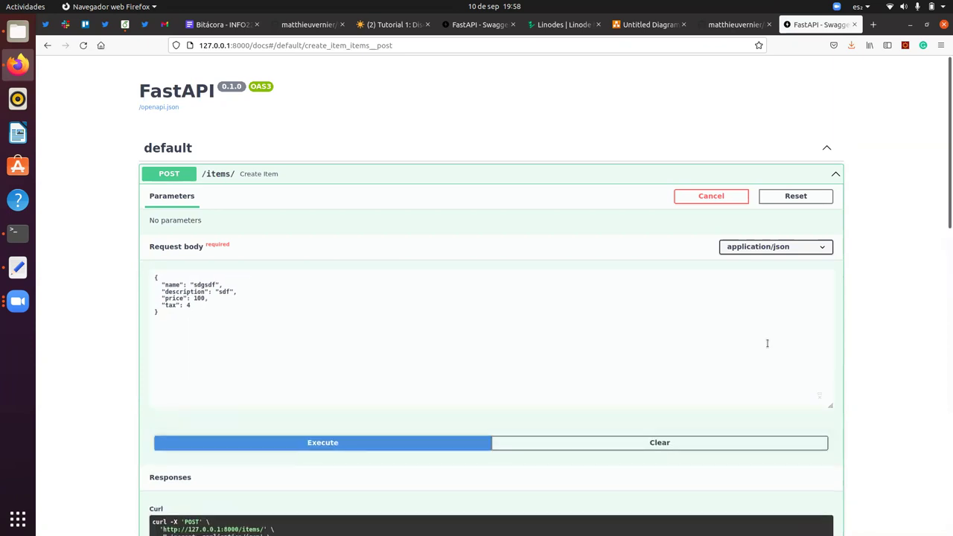
- Examine the price_with_tax field in the response body and the matching item.tax condition in the notes' main8.py code
scroll(943, 270, "down", 3)
scroll(943, 270, "down", 4)
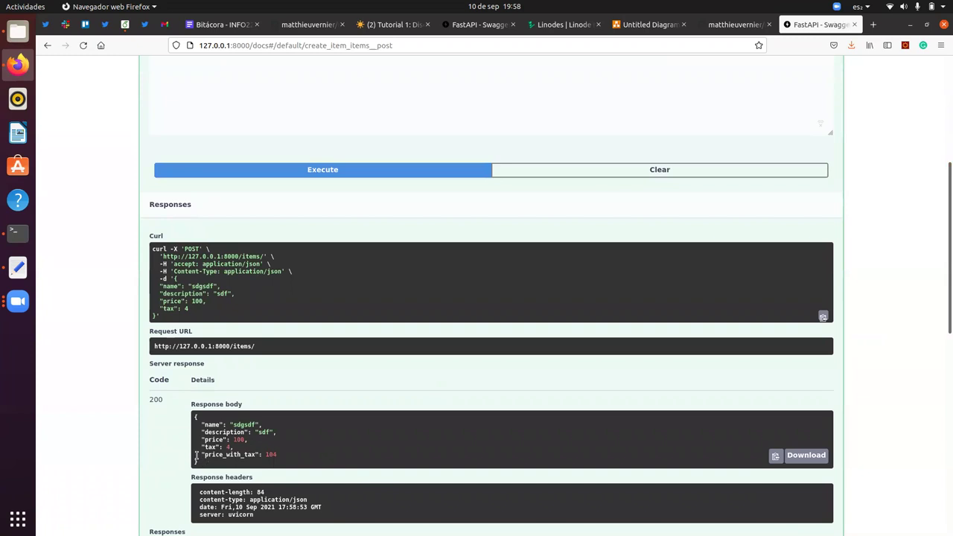
left_click_drag(200, 454, 268, 453)
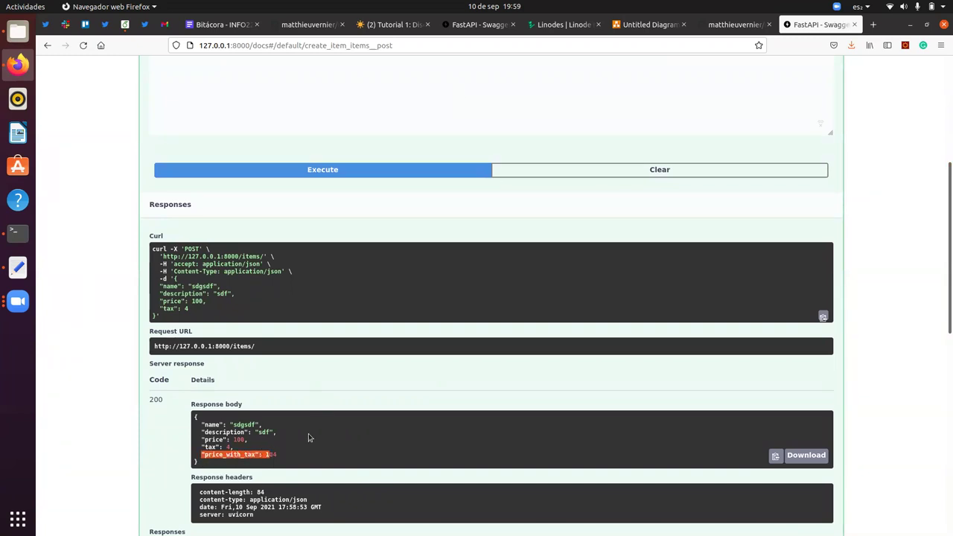
left_click(406, 28)
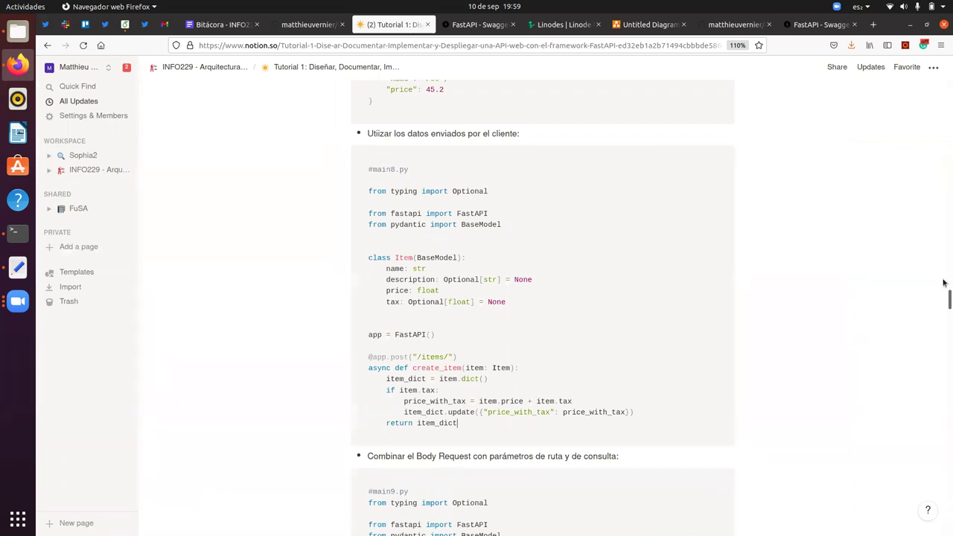
double_click(429, 390)
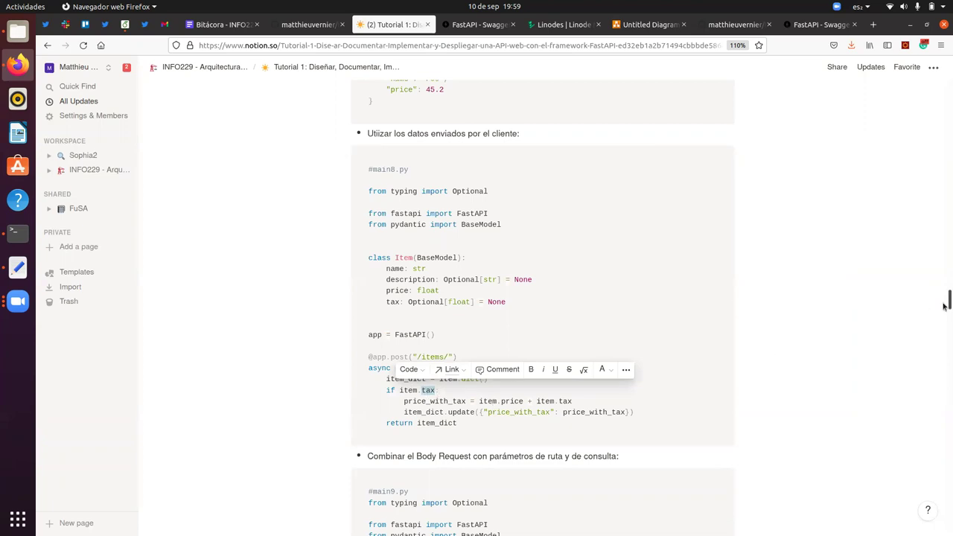
- Examine the main9.py example's /items/{item_id} route, its q query parameter and how create_item builds and returns the result
left_click_drag(944, 305, 944, 321)
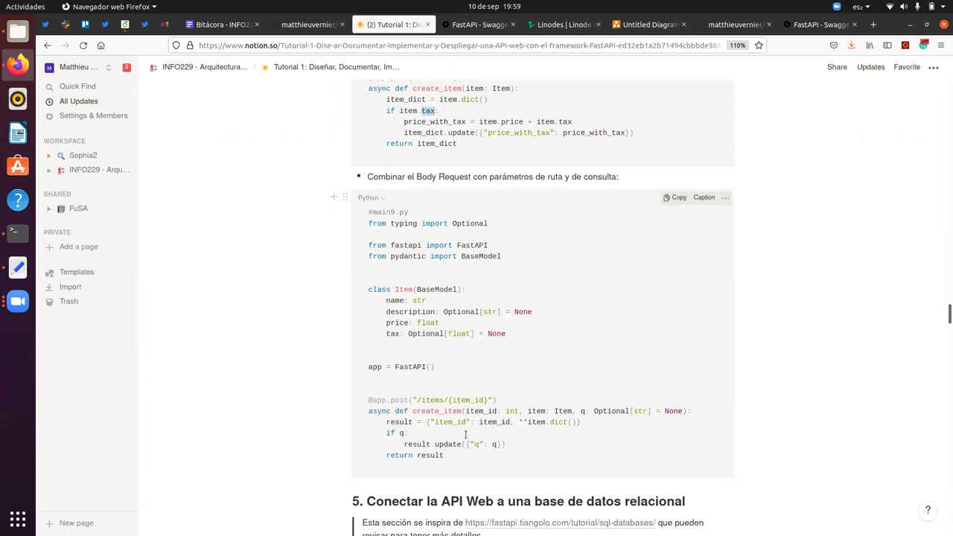
left_click_drag(408, 399, 450, 402)
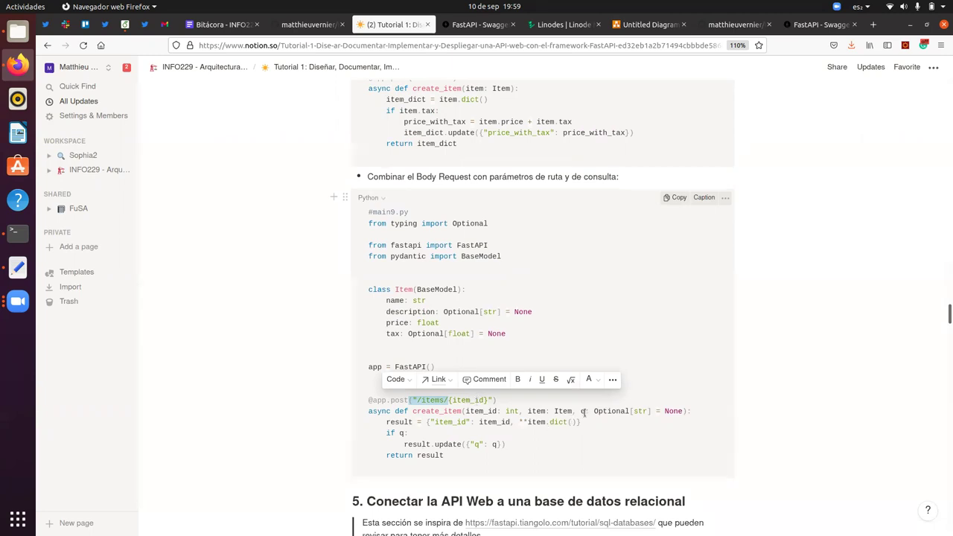
left_click_drag(583, 411, 588, 413)
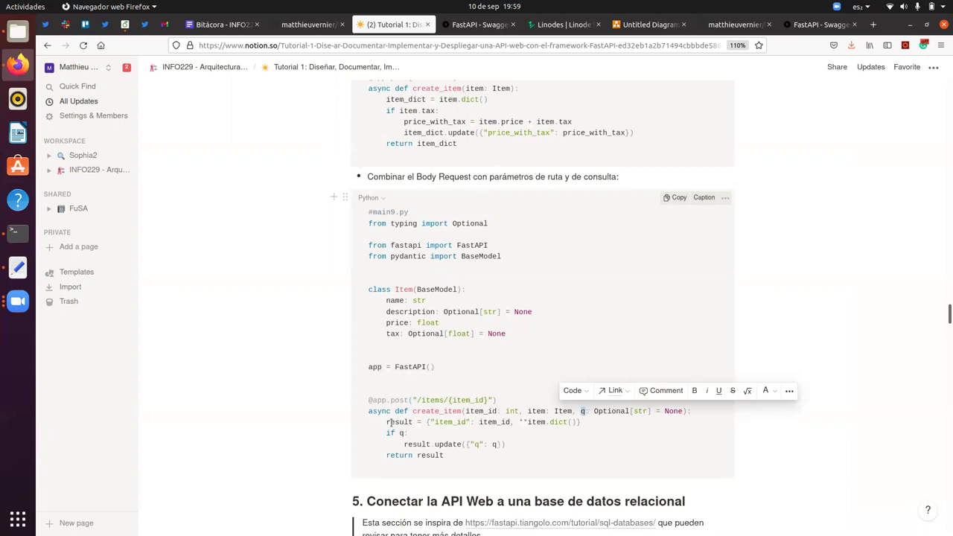
left_click_drag(386, 421, 476, 441)
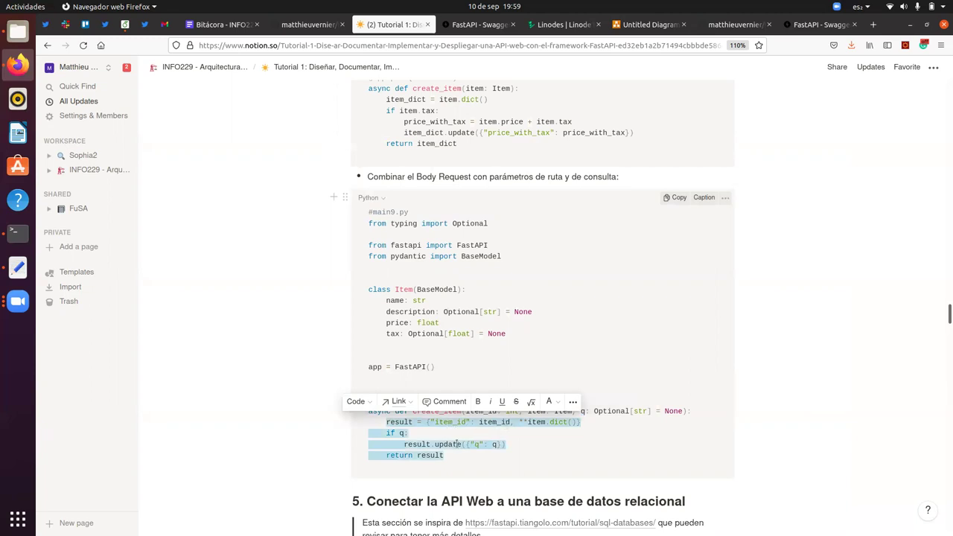
left_click(460, 444)
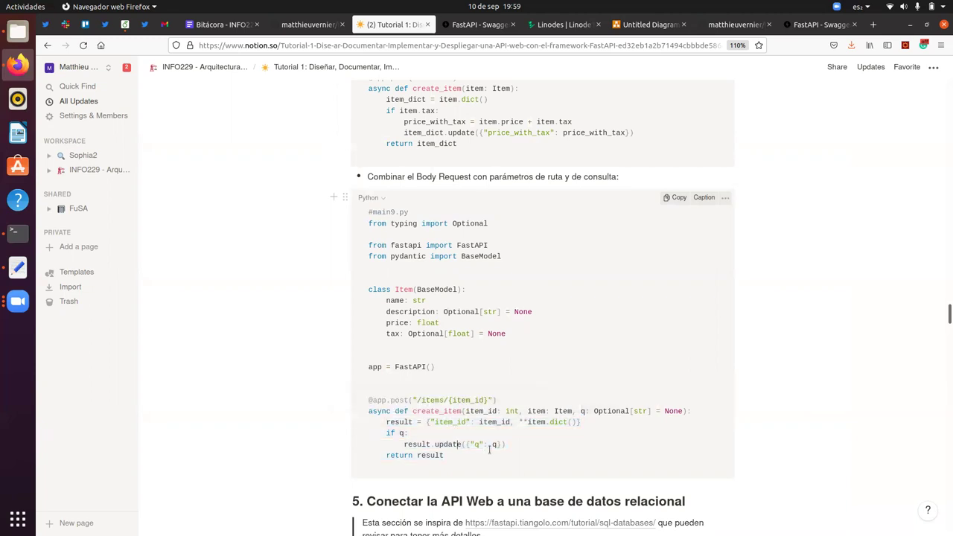
left_click(418, 434)
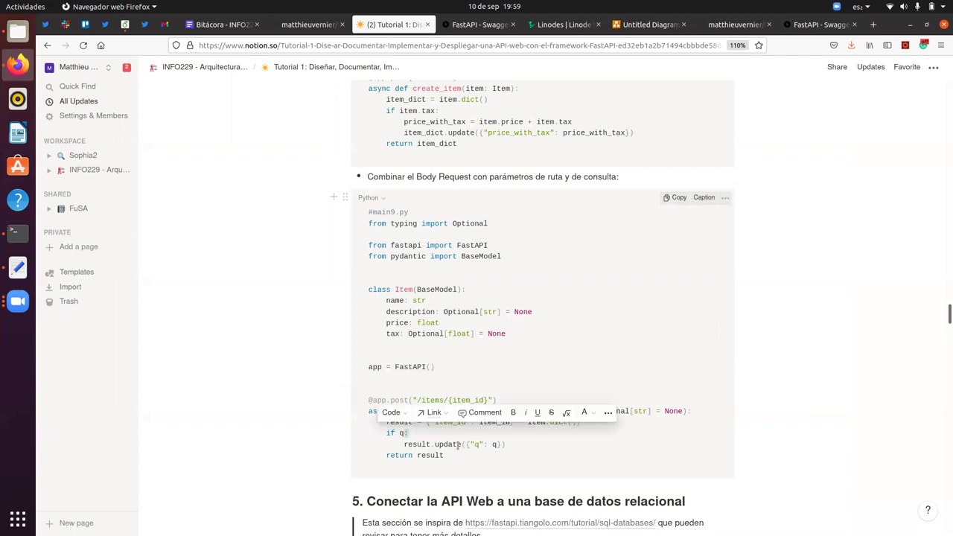
left_click(467, 453)
- Stop the main8 server in the terminal and launch the ninth example with uvicorn main9:app --reload
key("alt+Tab")
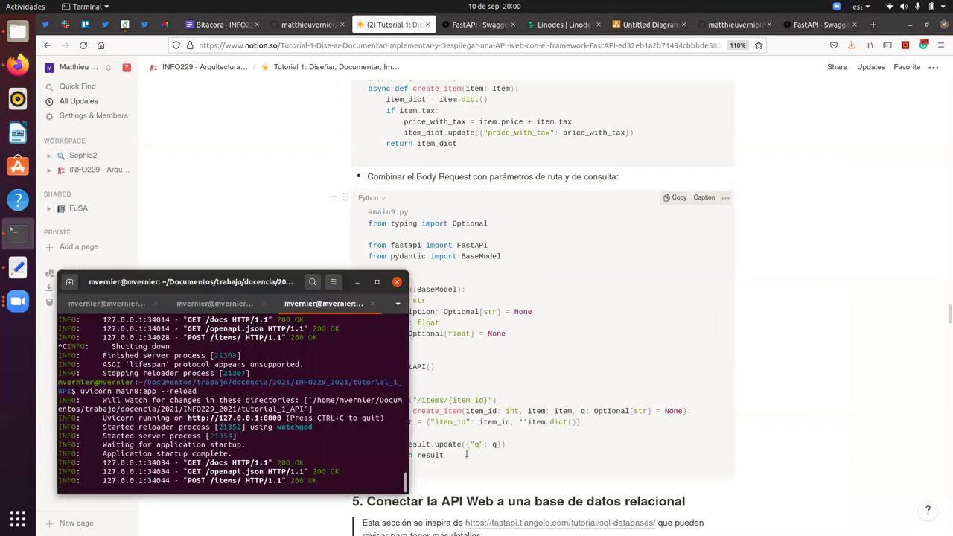
key("ctrl+c")
key("Up")
key("Left")
key("Left")
key("Left")
key("Left")
key("Left")
key("Left")
key("Left")
key("Left")
key("Left")
key("Left")
key("Left")
key("Left")
key("Left")
key("BackSpace")
type("9")
key("Return")
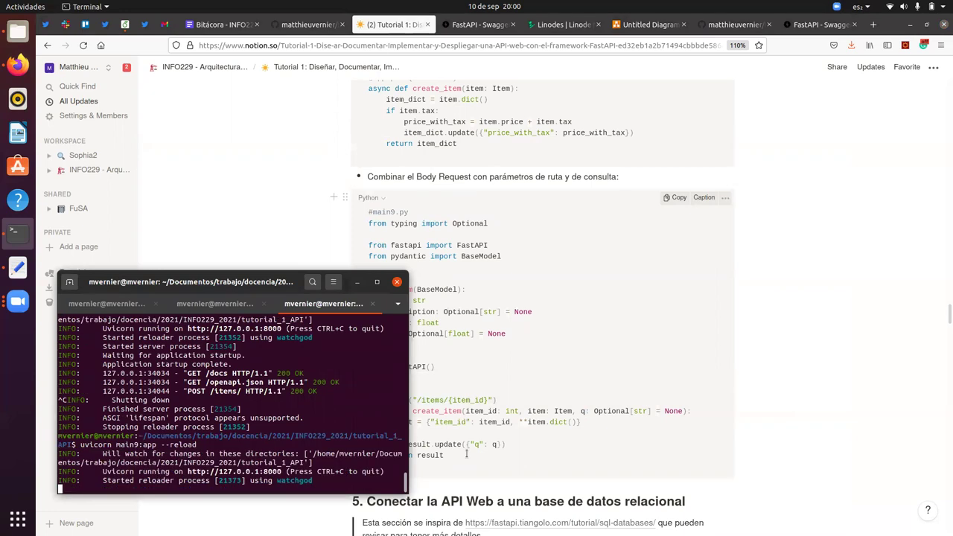
left_click(817, 25)
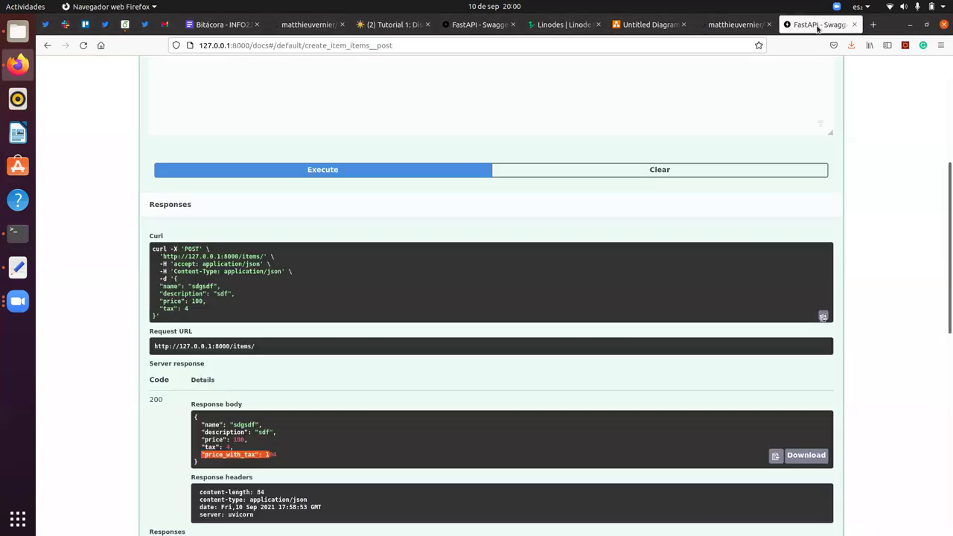
left_click(90, 50)
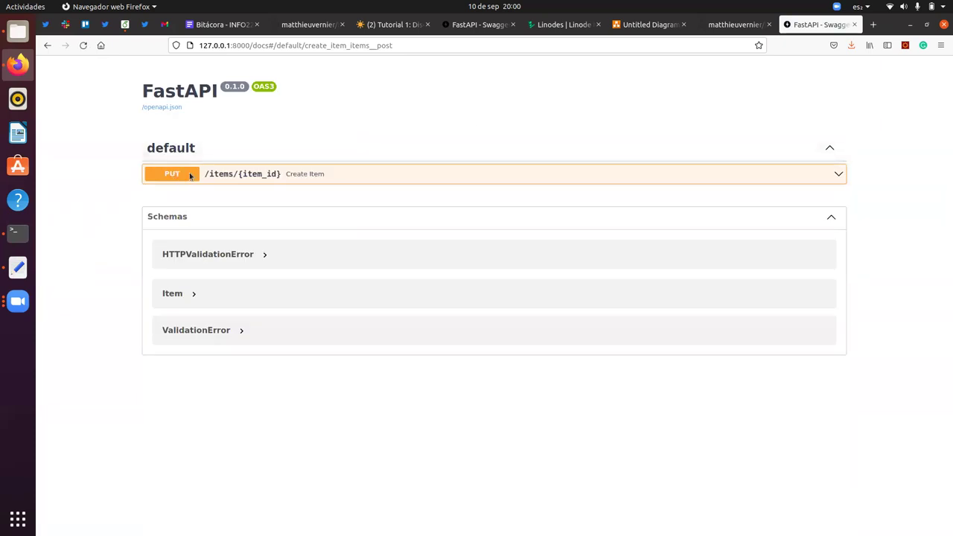
key("alt+Tab")
left_click(379, 29)
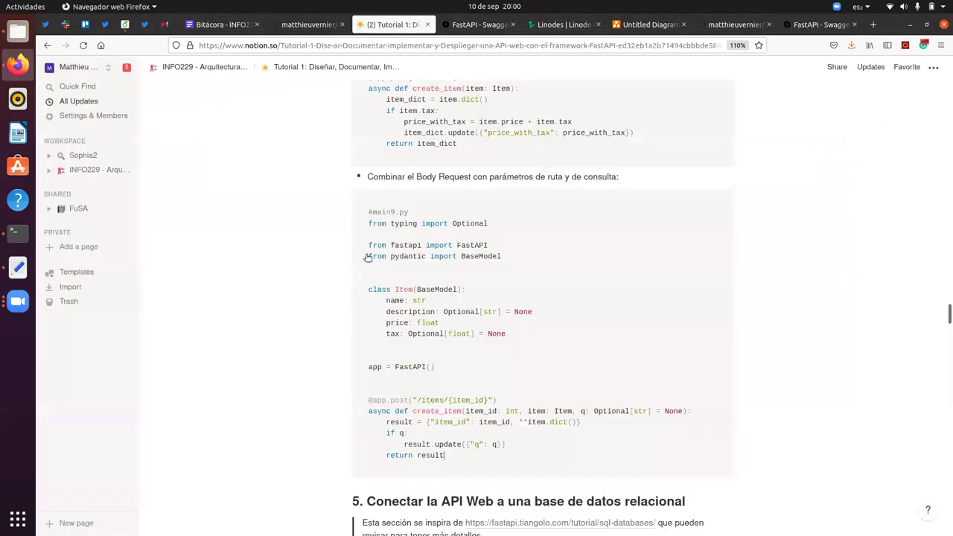
double_click(402, 400)
type("put")
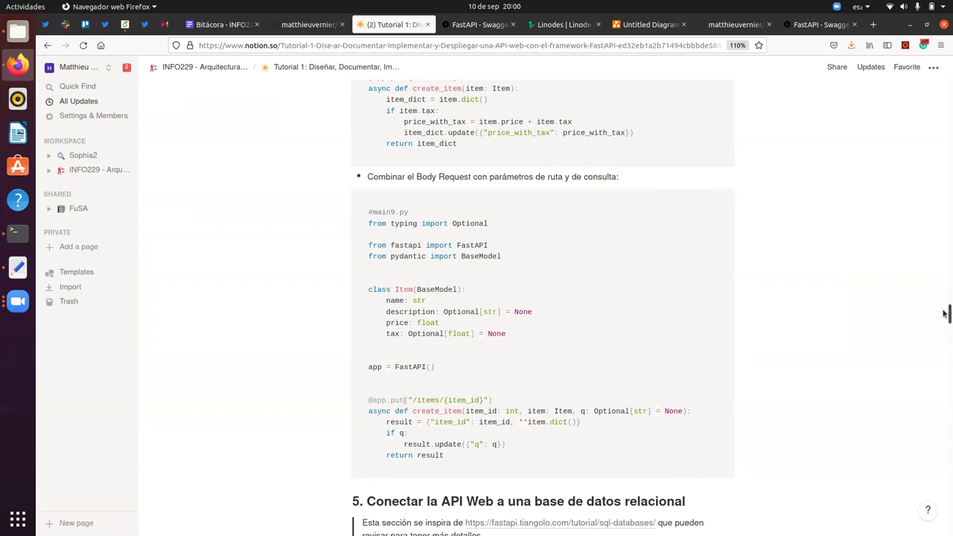
- Go to the notes' section 5 on relational databases, stop the main9 server and list the tutorial folder's files in the terminal
left_click_drag(944, 313, 944, 331)
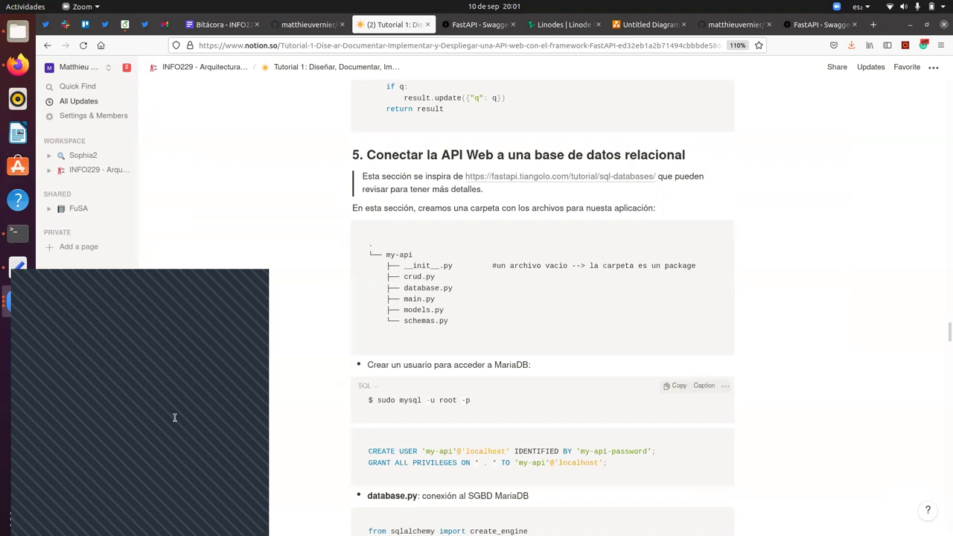
left_click_drag(166, 304, 179, 251)
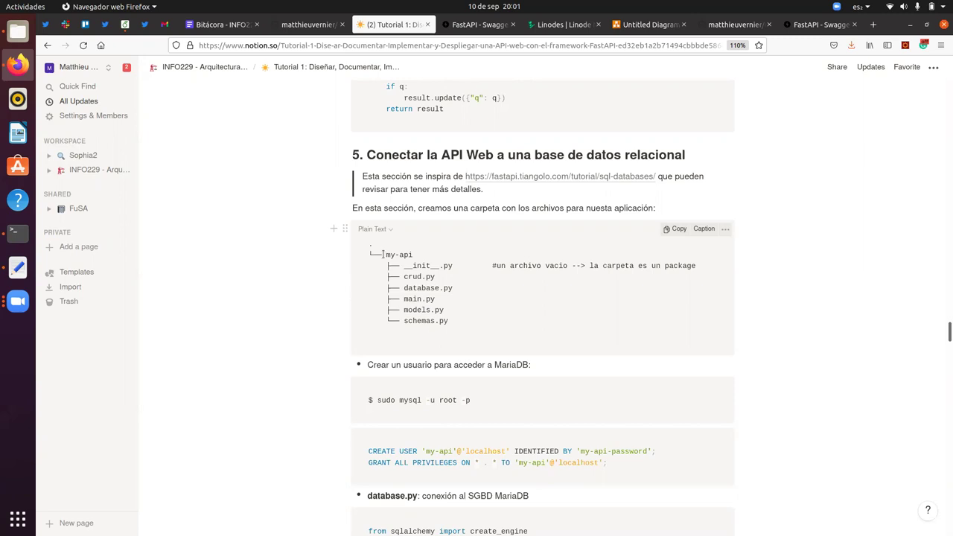
left_click(19, 235)
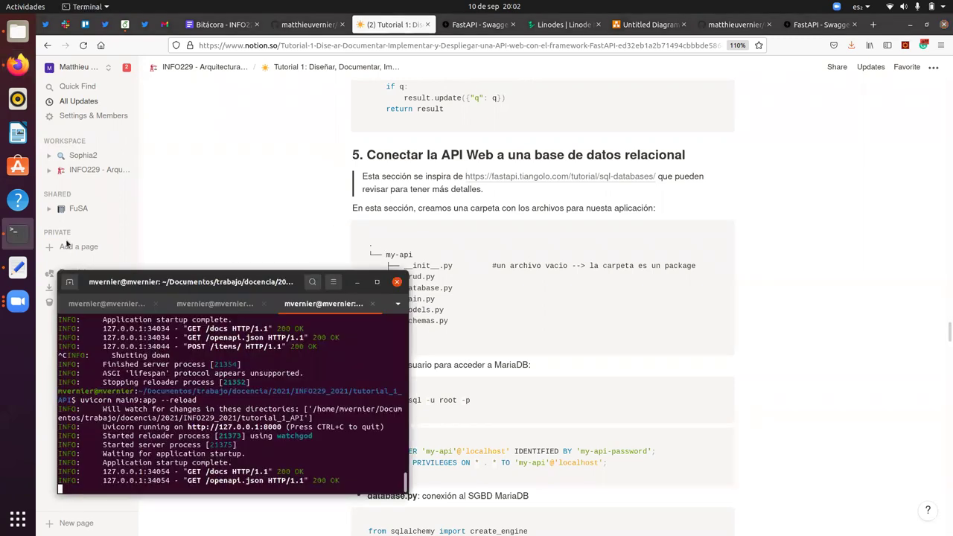
key("ctrl+c")
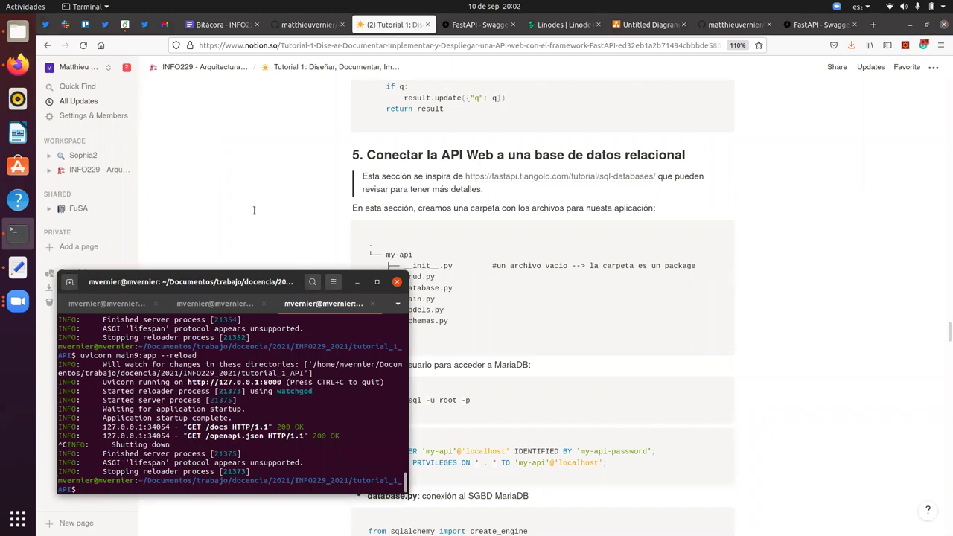
left_click_drag(221, 286, 223, 162)
type("ls")
key("Return")
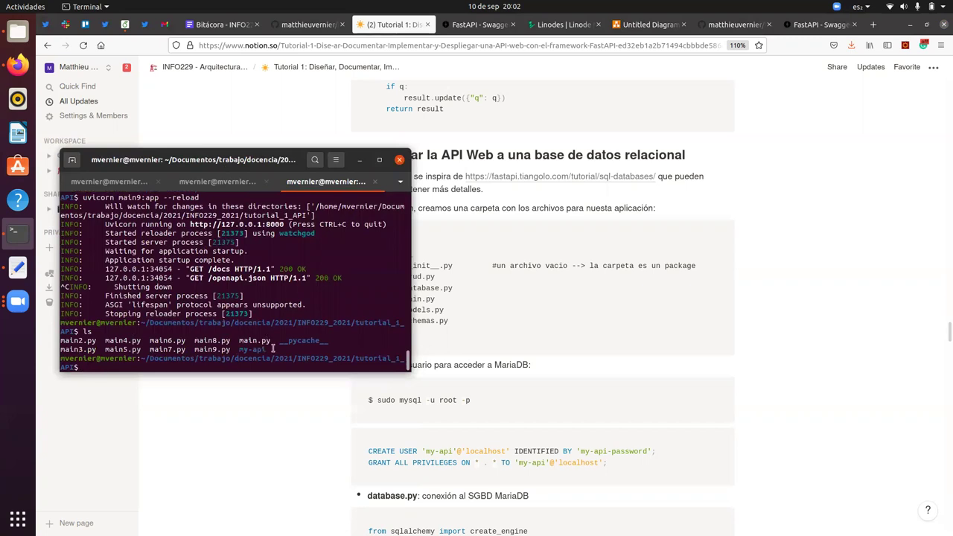
- Change into the my-api folder in the terminal and list its files
type("cd my-")
key("Tab")
key("Return")
type("ls")
key("Return")
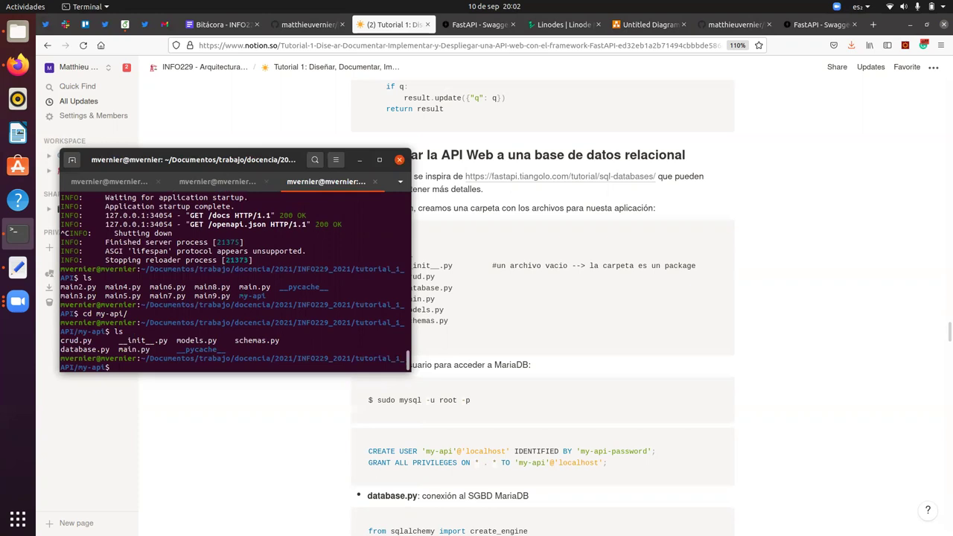
- Move the terminal out of the way and examine the my-api file tree in the notes, especially __init__.py
left_click_drag(287, 182, 234, 257)
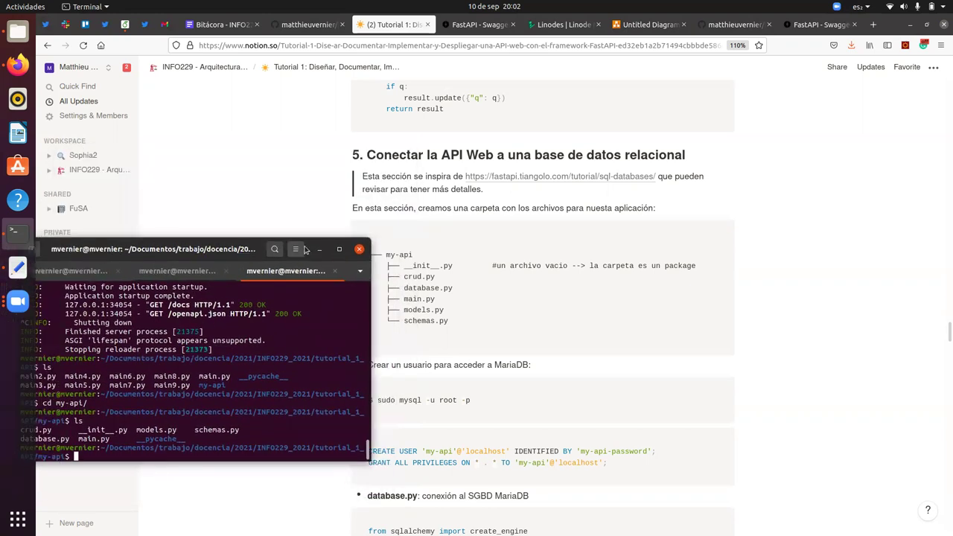
left_click(320, 249)
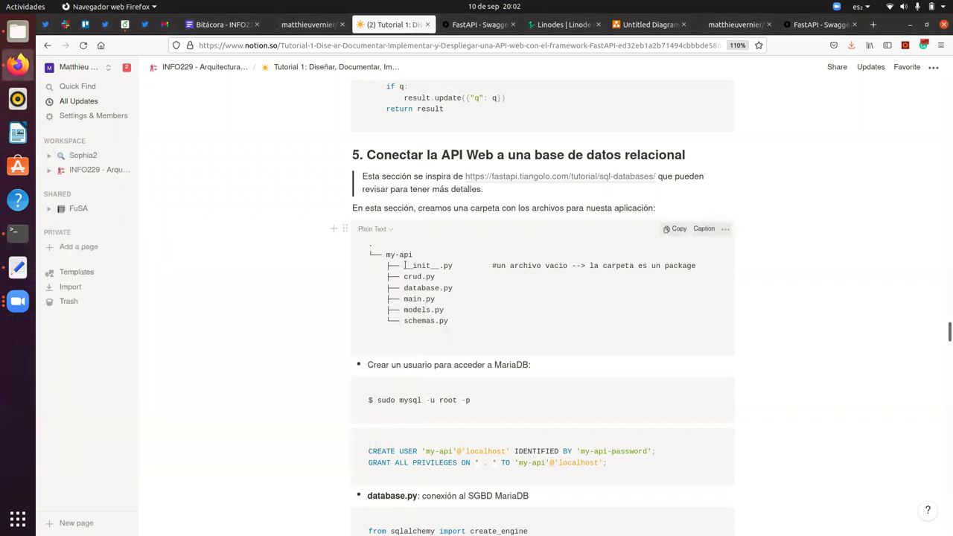
left_click_drag(407, 265, 451, 268)
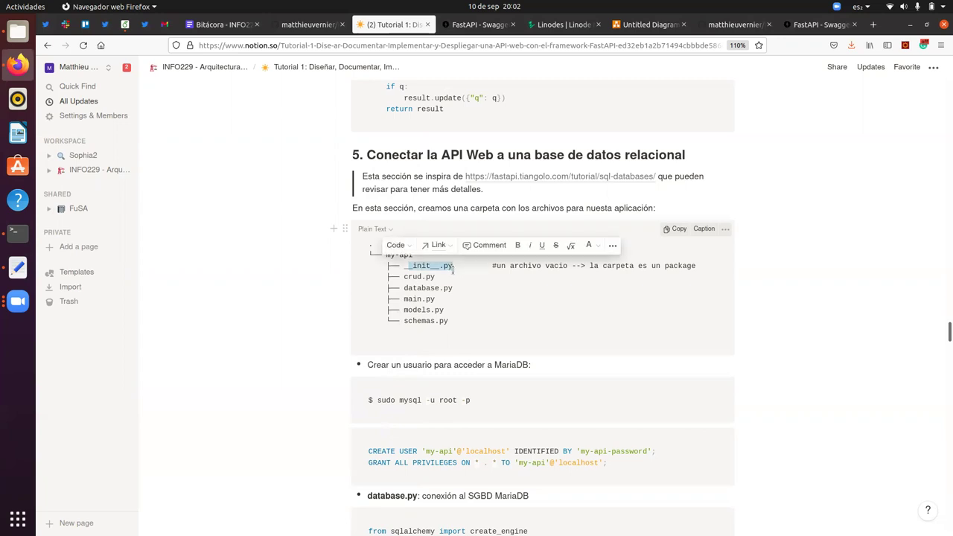
left_click(406, 297)
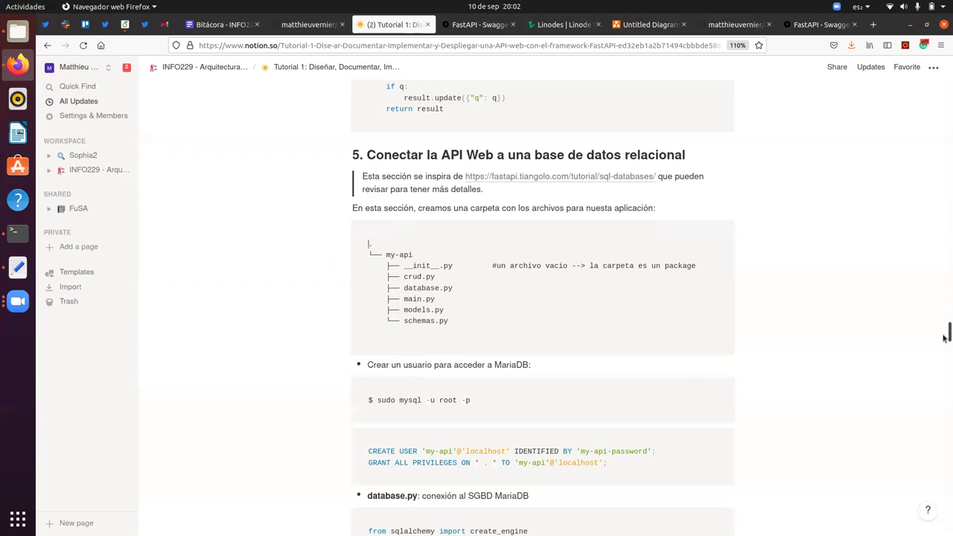
- Clear the terminal and log in to MariaDB with sudo mysql -u root -p, entering the sudo and database passwords
left_click_drag(948, 329, 949, 337)
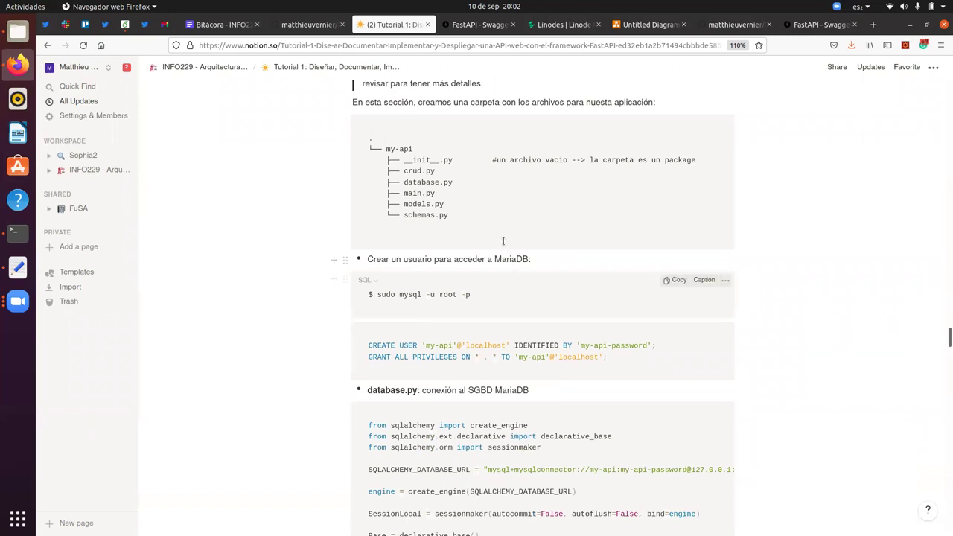
left_click(19, 233)
left_click_drag(379, 254, 321, 175)
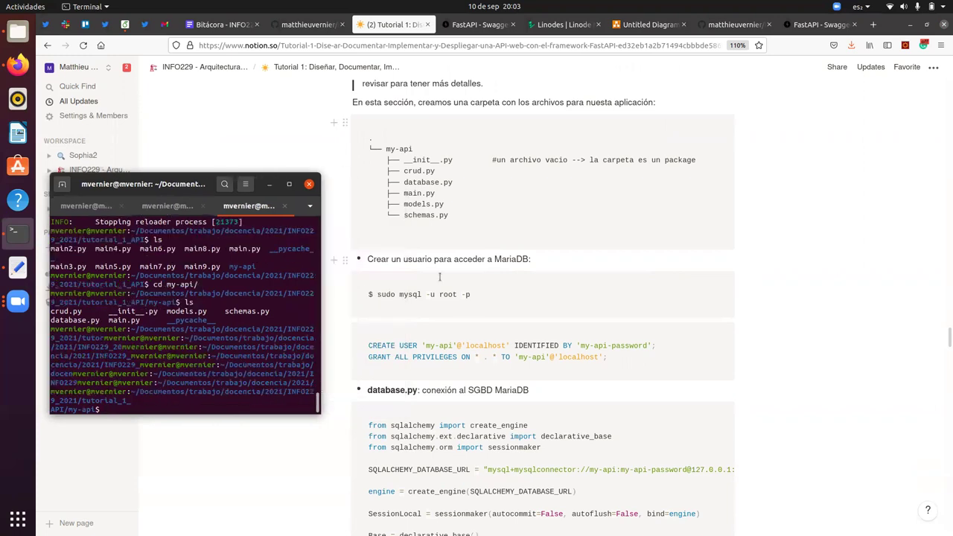
type("clear")
key("Return")
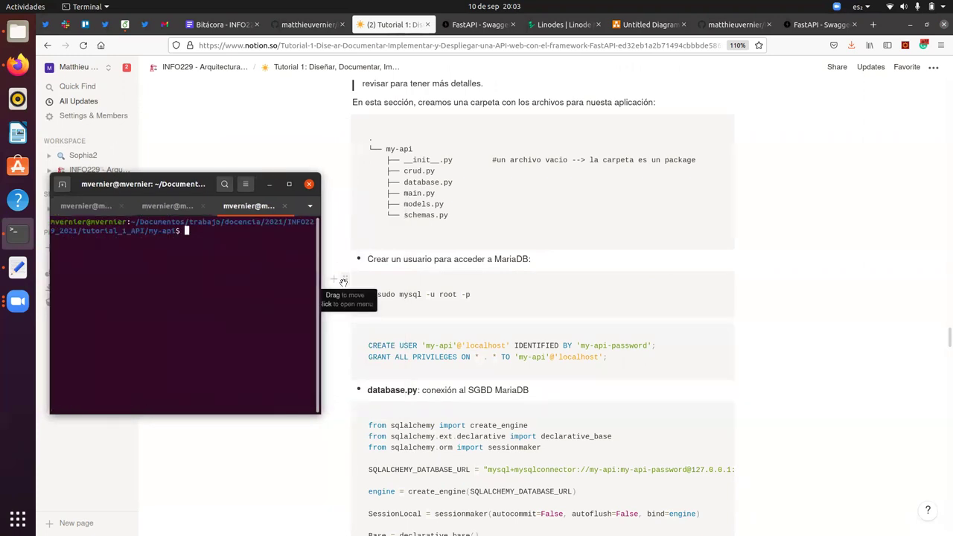
type("sudo mysql")
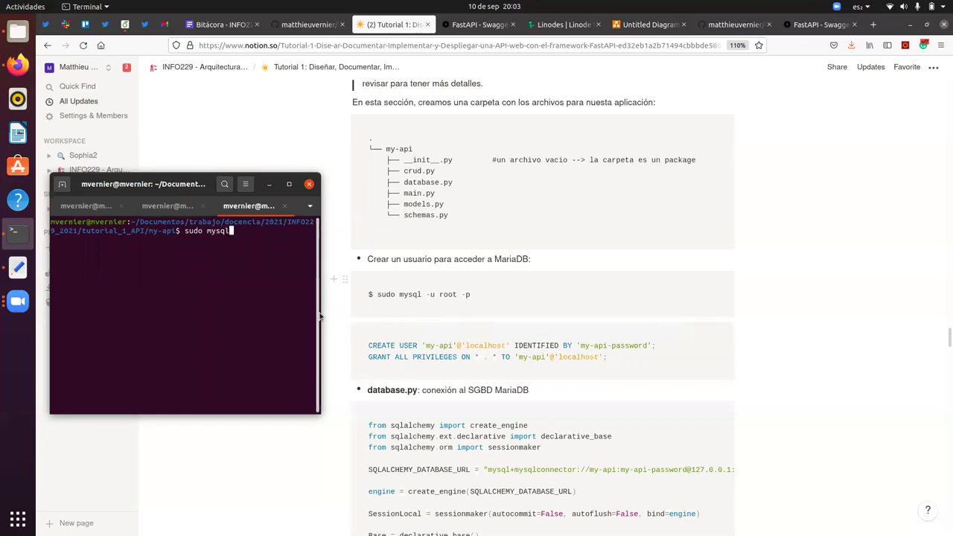
type(" -u root -p")
key("Return")
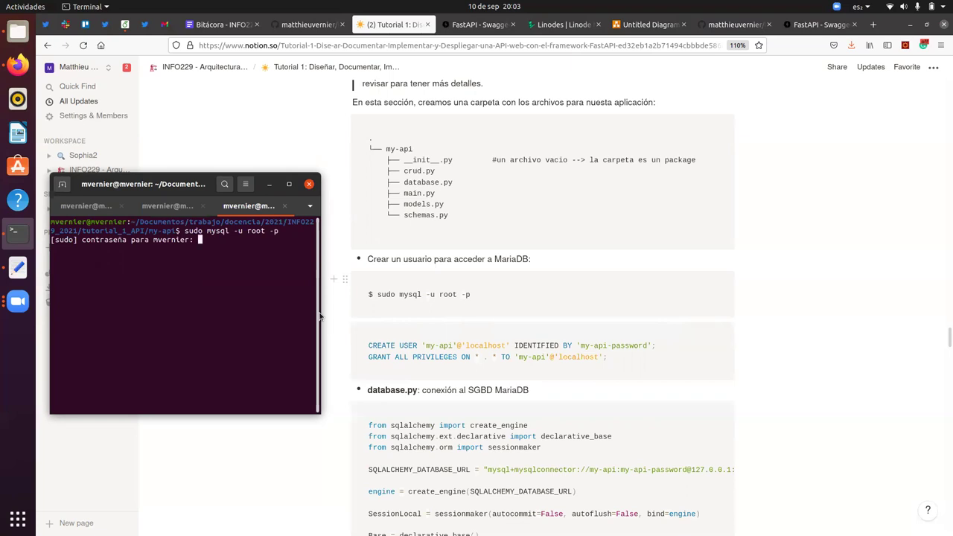
key("Return")
key("Return")
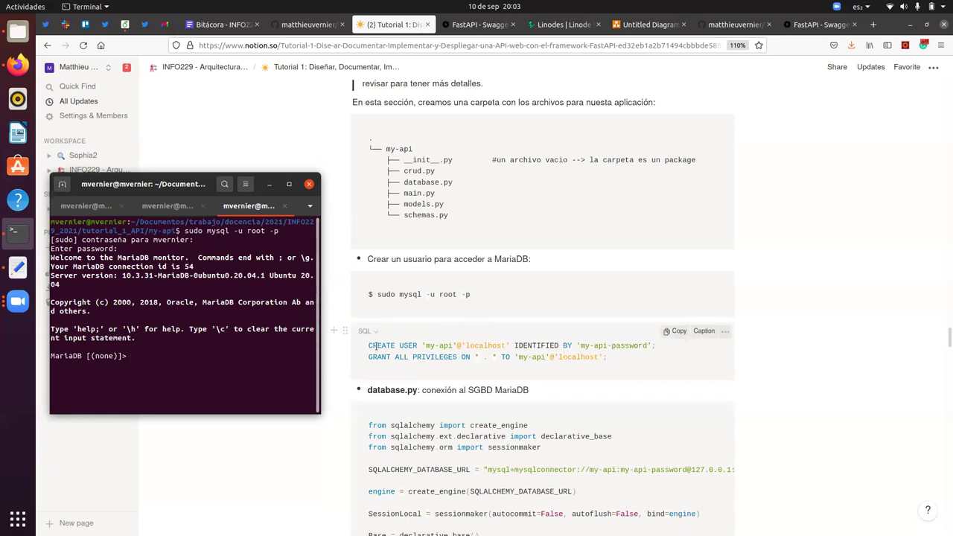
- Examine the CREATE USER and GRANT ALL PRIVILEGES statements for the my-api user in the notes and return to the terminal
left_click_drag(369, 346, 660, 346)
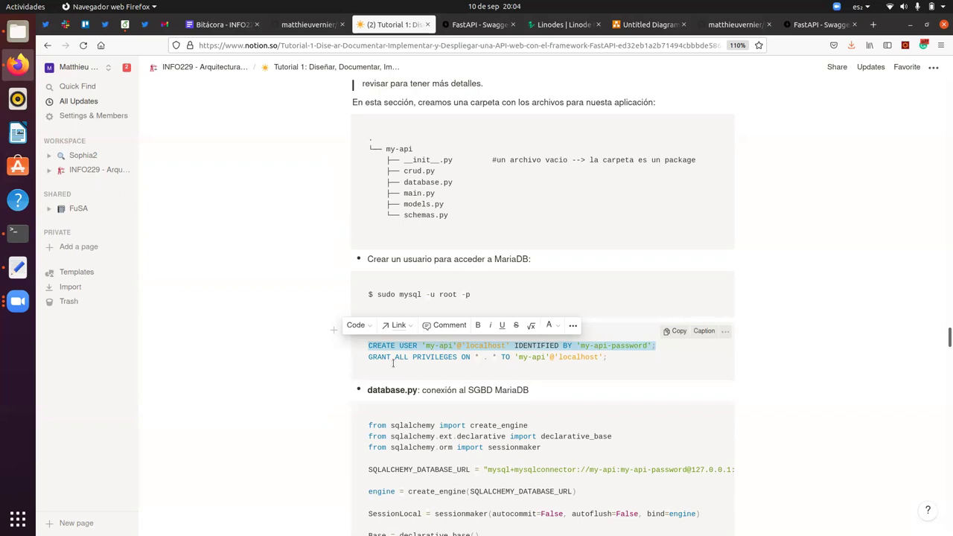
left_click_drag(368, 357, 609, 356)
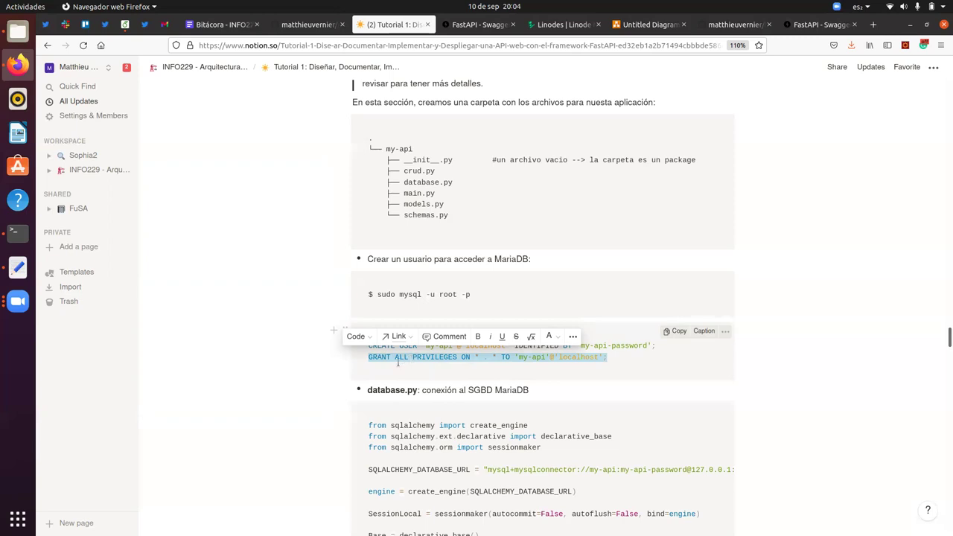
left_click(216, 439)
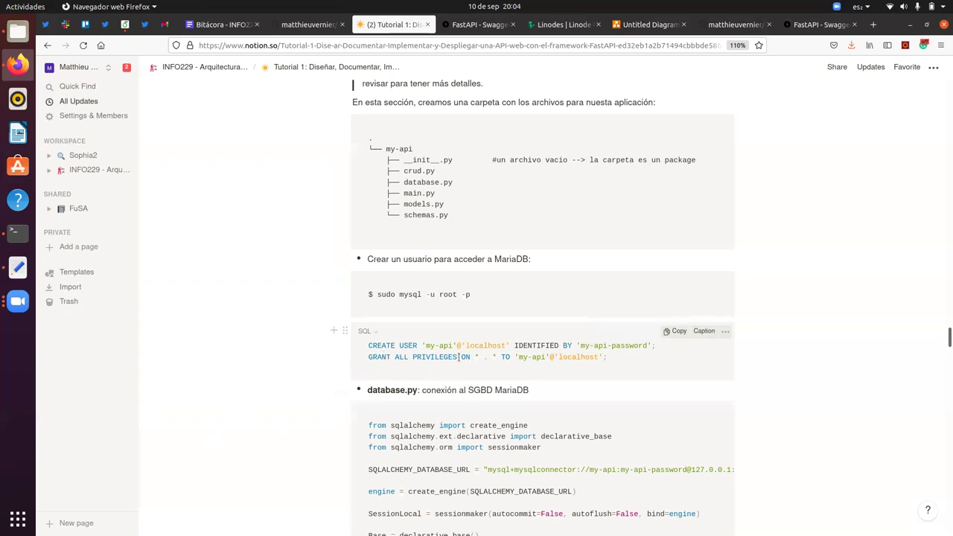
left_click_drag(476, 357, 489, 358)
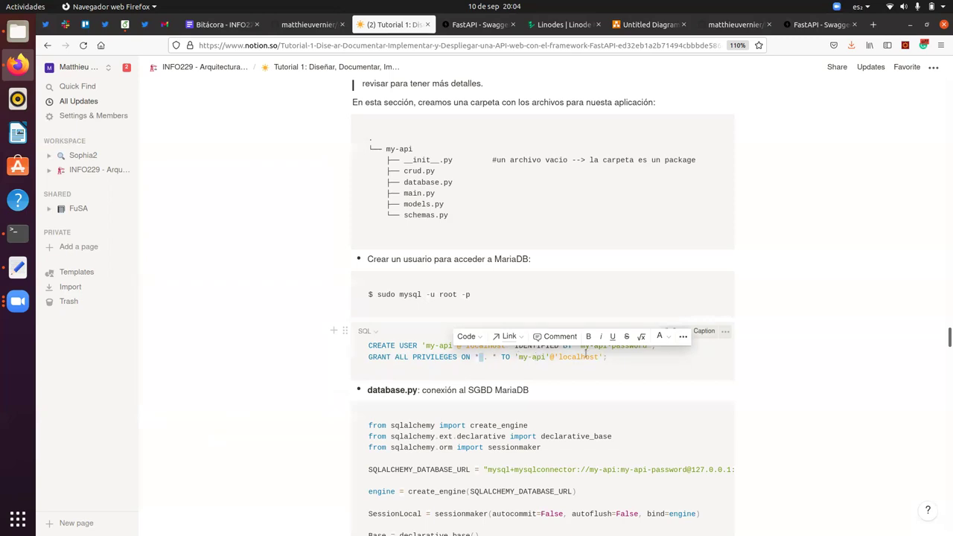
left_click(305, 418)
key("alt+Tab")
type("commit;")
key("BackSpace")
key("BackSpace")
key("BackSpace")
key("BackSpace")
key("BackSpace")
key("BackSpace")
key("BackSpace")
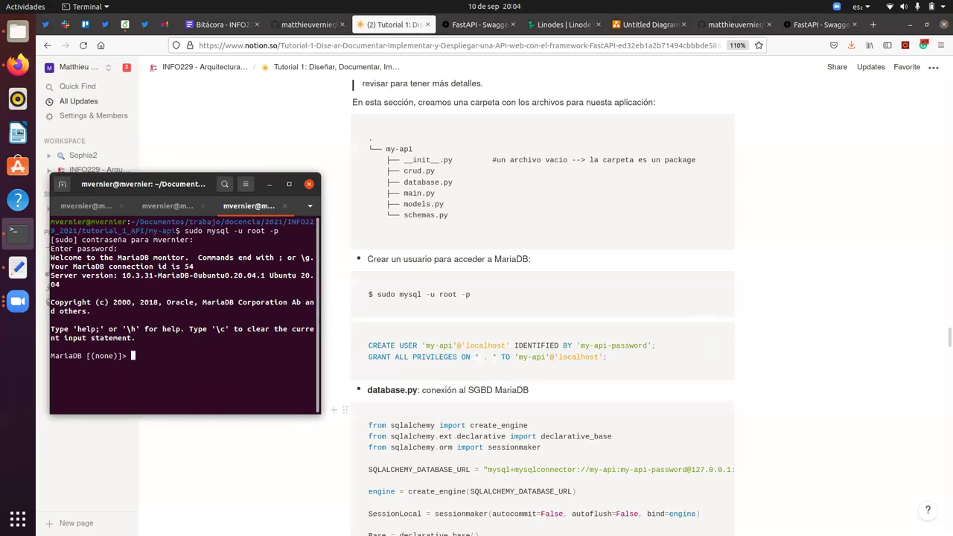
- Leave the root MariaDB session, test the login with mysql -u my-api -p and the account password, and exit again
key("ctrl+d")
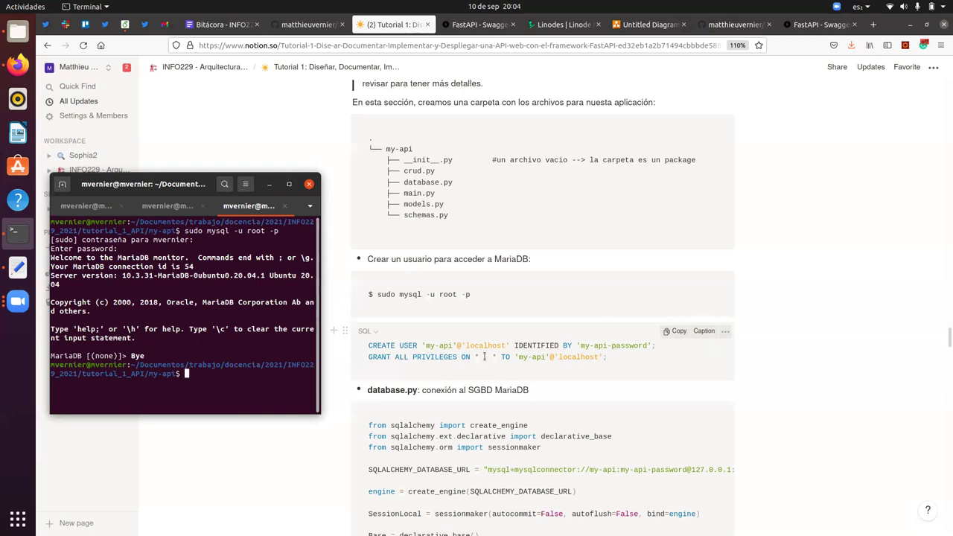
type("mysql -u my-api -p")
key("Return")
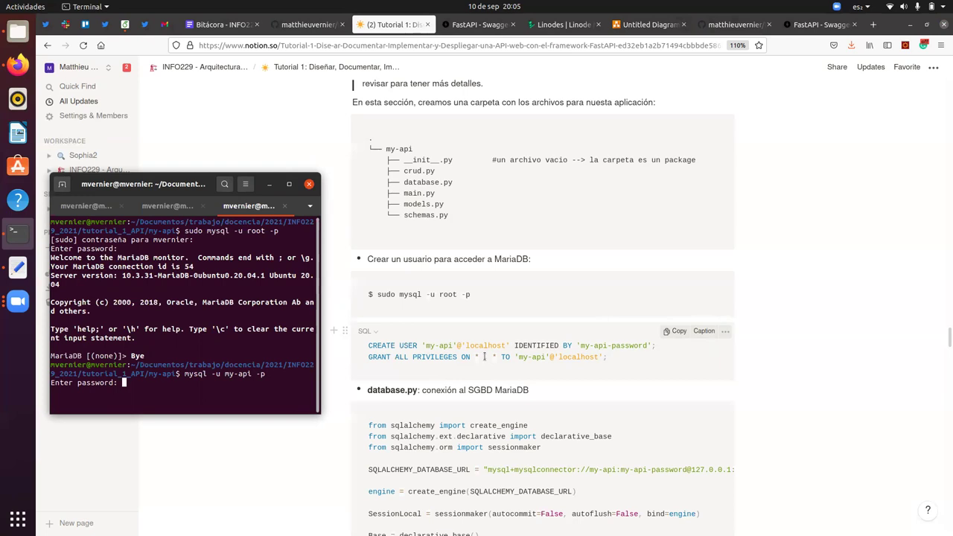
key("Return")
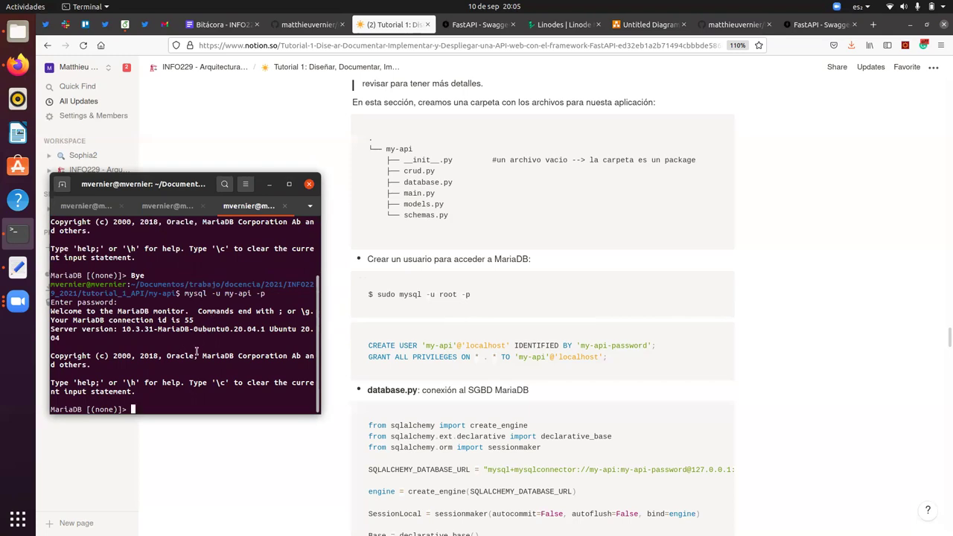
key("ctrl+d")
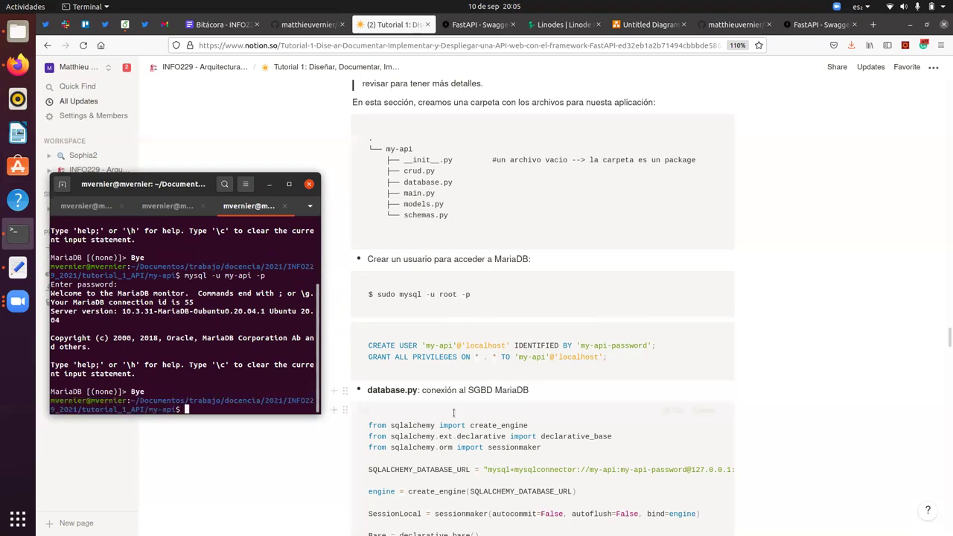
- Examine the database.py code in the notes that sets up the SQLAlchemy connection to MariaDB, and return to the terminal
left_click(943, 339)
scroll(943, 341, "down", 4)
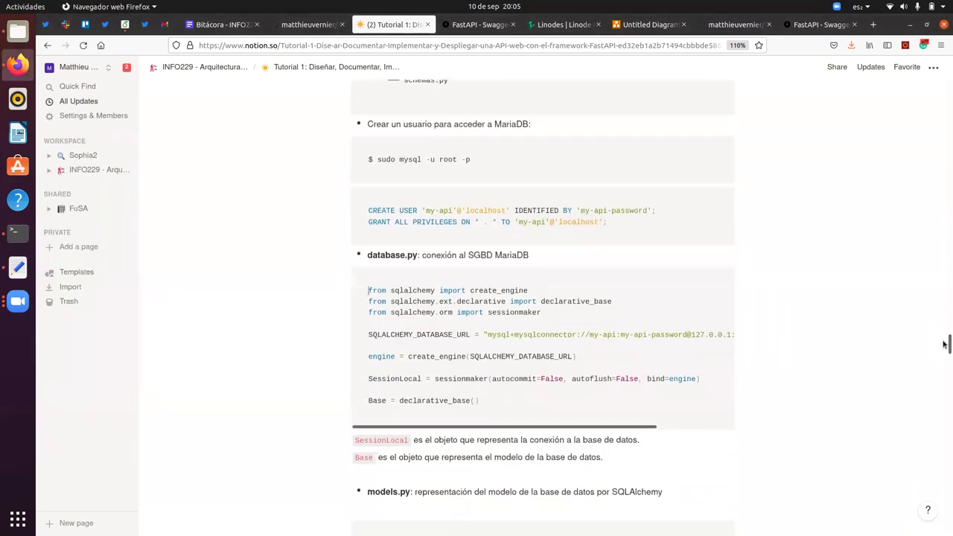
left_click_drag(944, 343, 944, 344)
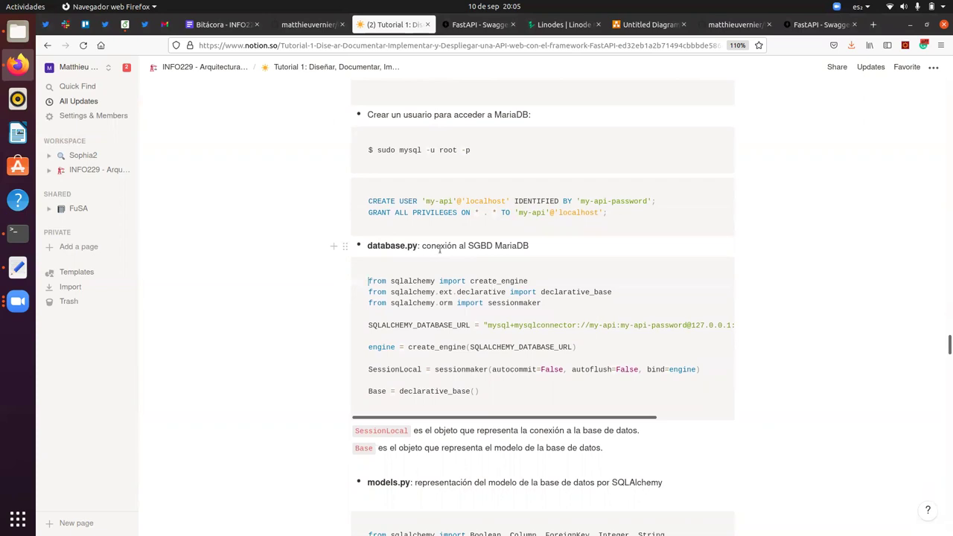
left_click(477, 420)
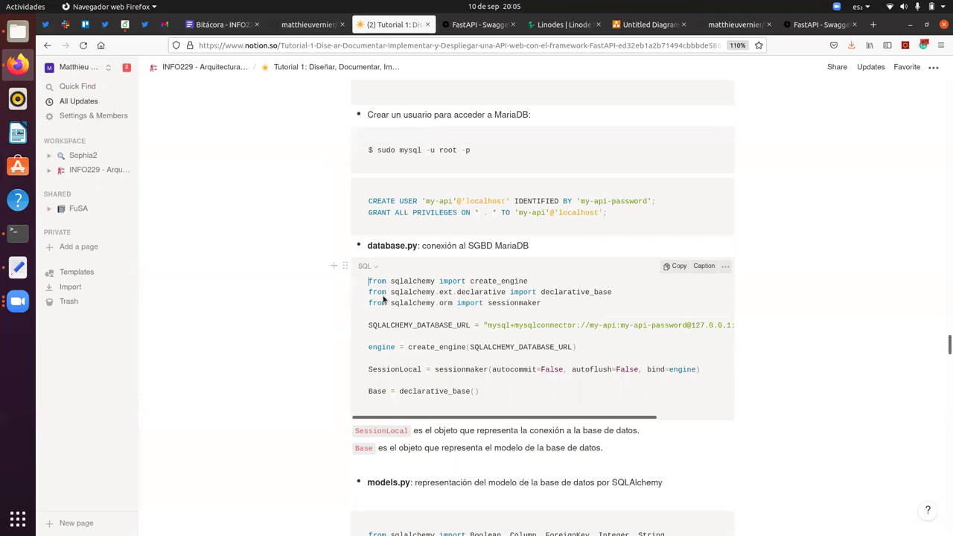
key("alt+Tab")
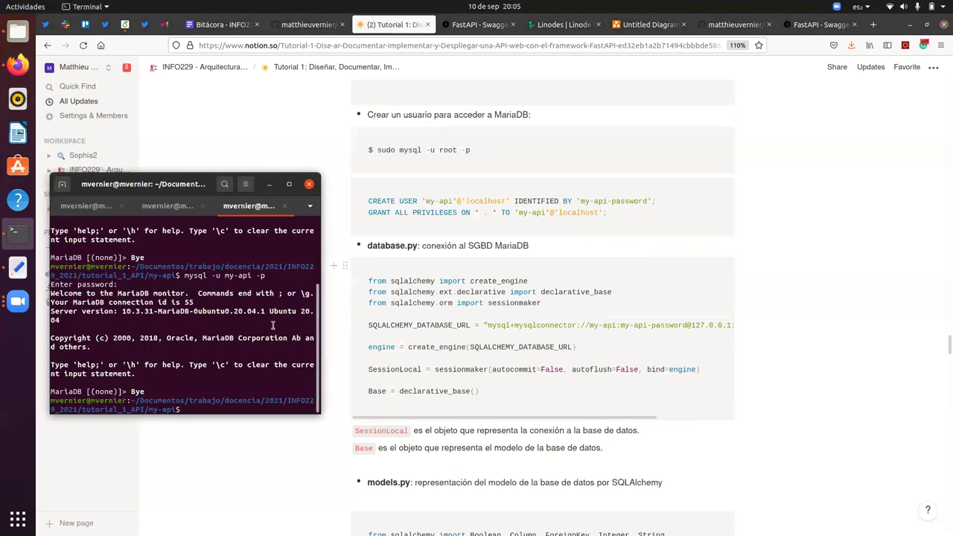
- Examine the SQLALCHEMY_DATABASE_URL string in the database.py code, including its connector, credentials, host and port, and database name
left_click(239, 449)
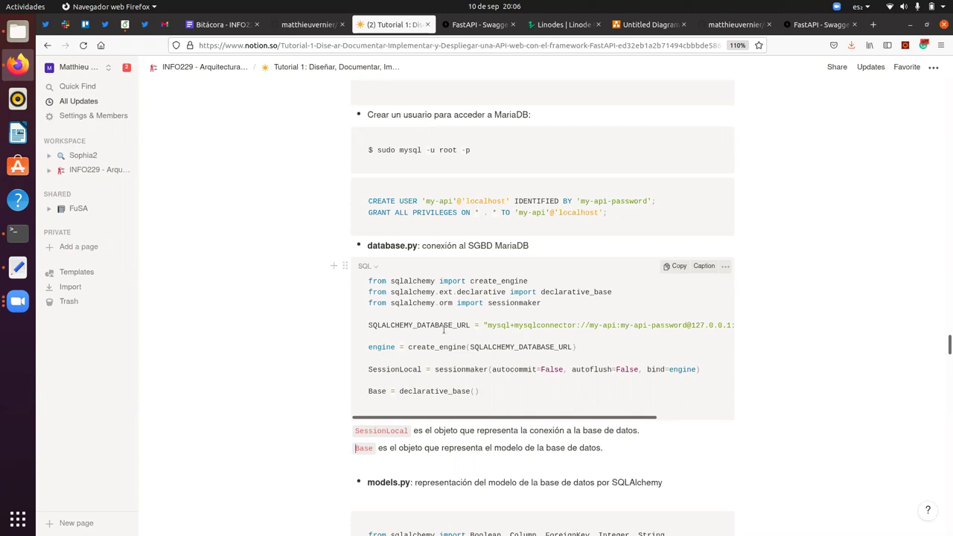
left_click_drag(460, 420, 530, 418)
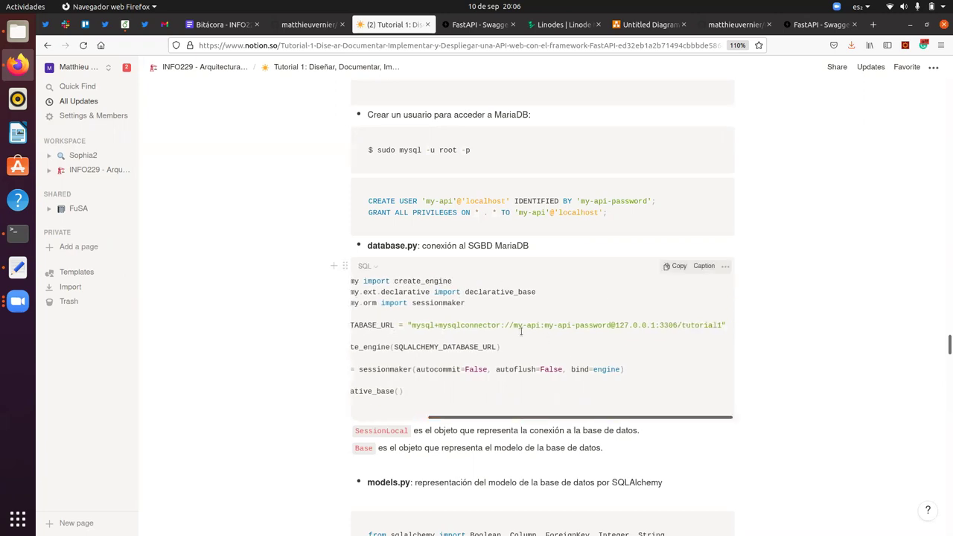
left_click_drag(727, 325, 407, 325)
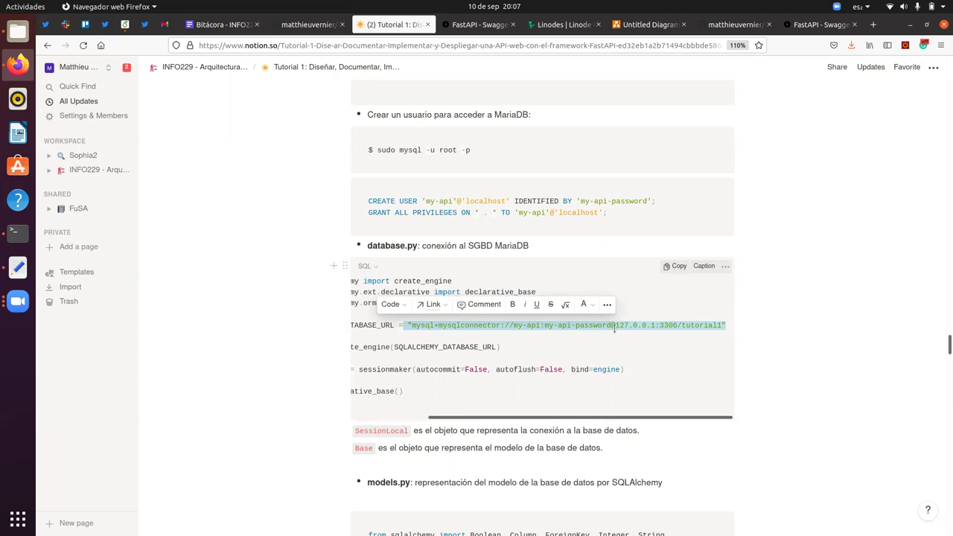
left_click(647, 329)
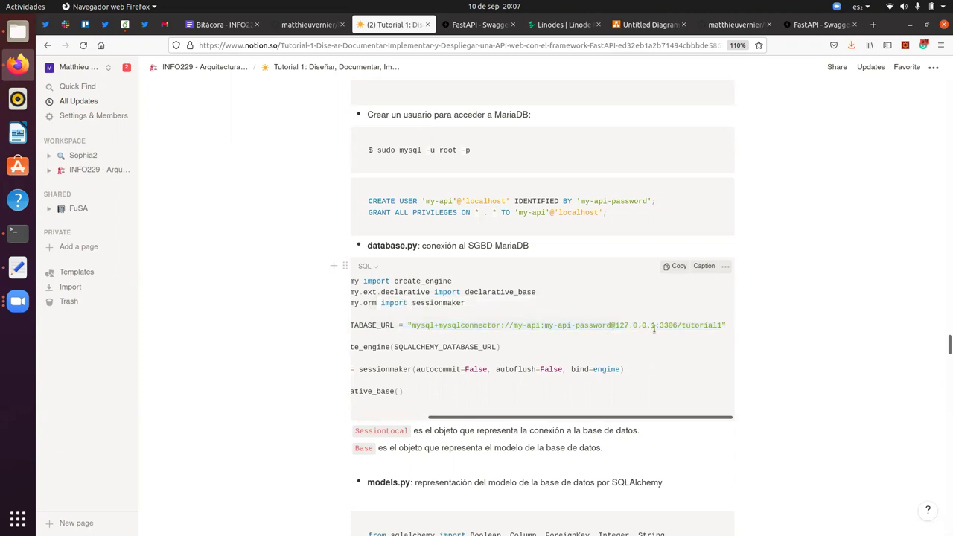
left_click_drag(682, 325, 624, 325)
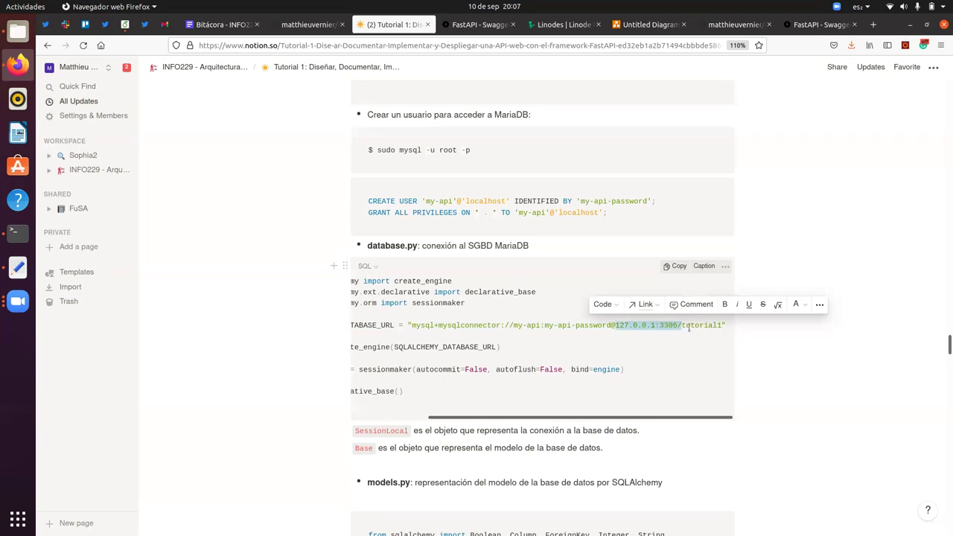
left_click(689, 327)
key("shift+Right")
key("shift+Right")
key("shift+Right")
key("shift+Right")
key("shift+Right")
key("shift+Right")
key("shift+Right")
key("shift+Right")
key("shift+Right")
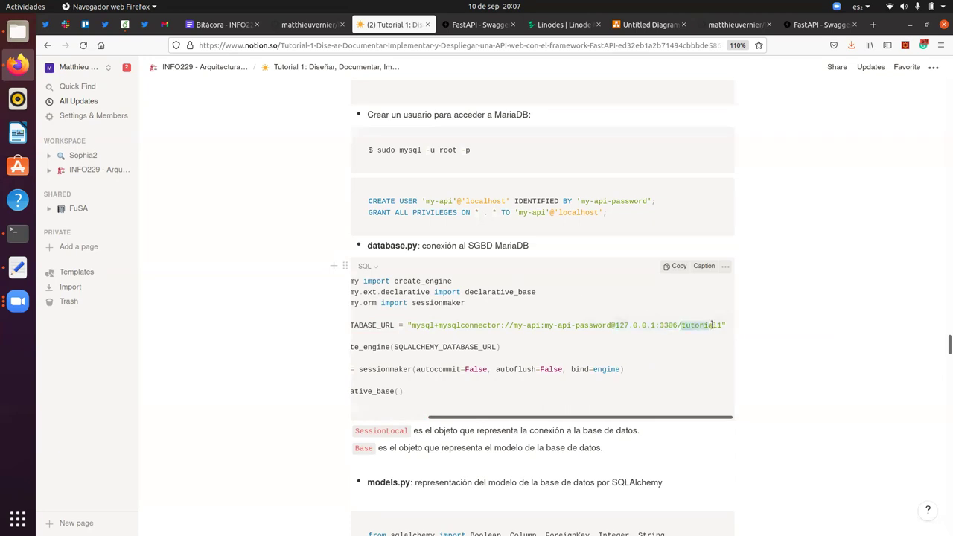
left_click_drag(629, 415, 549, 428)
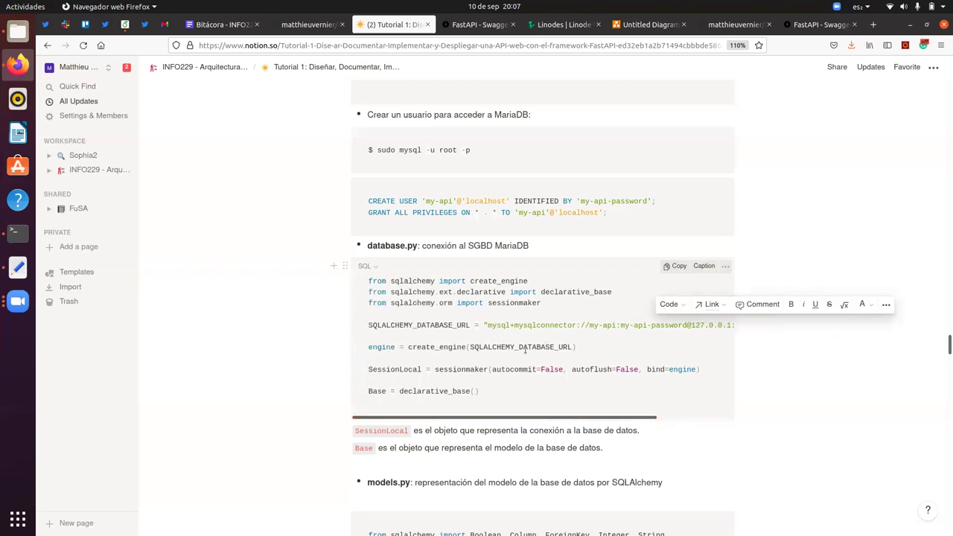
- Examine the engine, SessionLocal and Base definitions in the database.py code
double_click(385, 347)
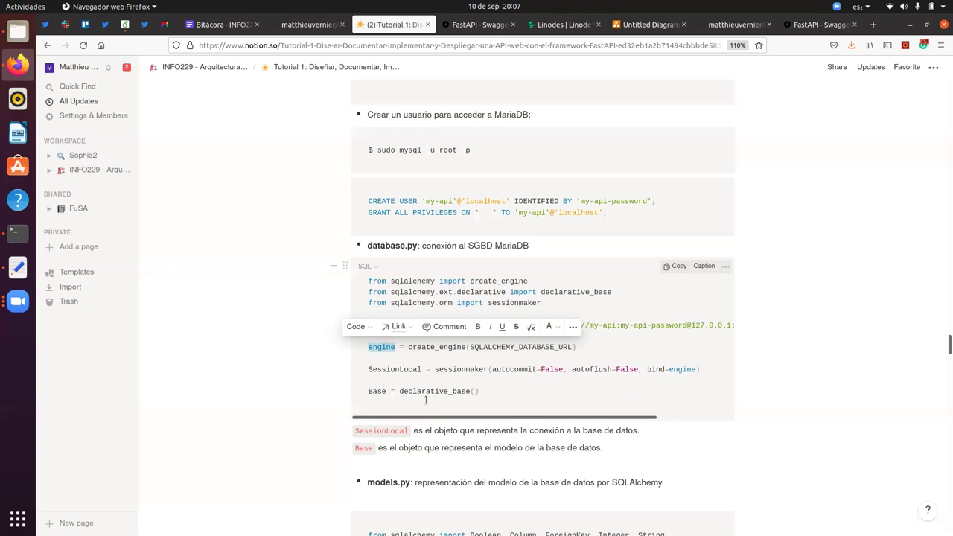
left_click(400, 370)
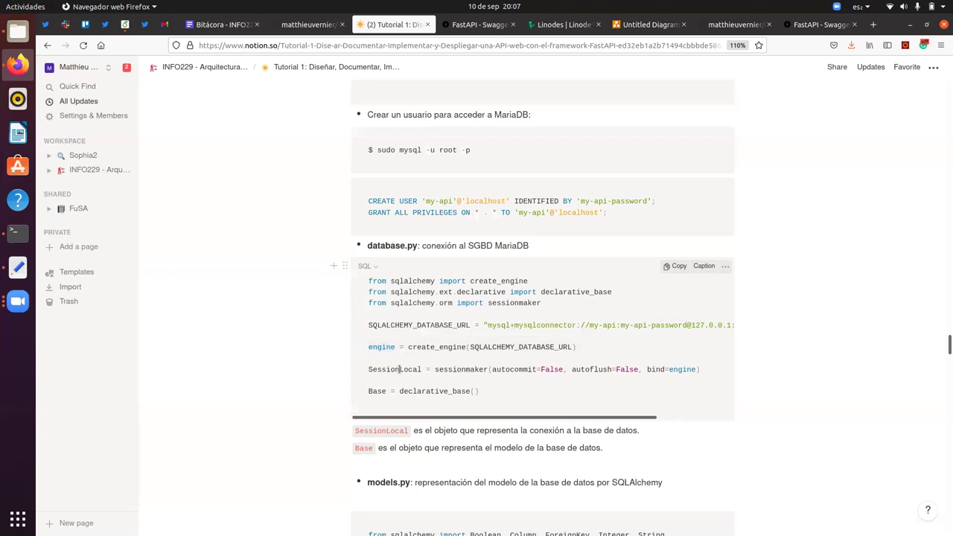
double_click(399, 369)
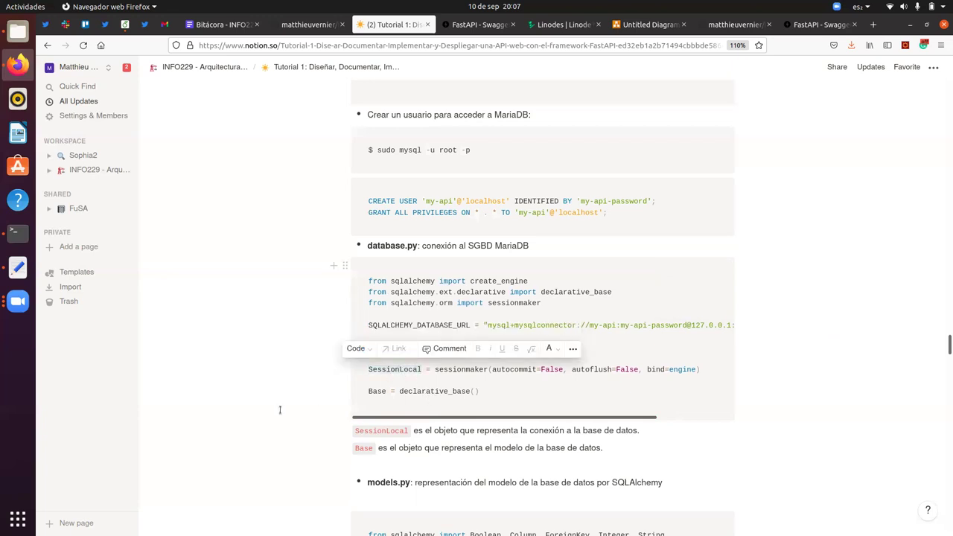
key("ctrl+Home")
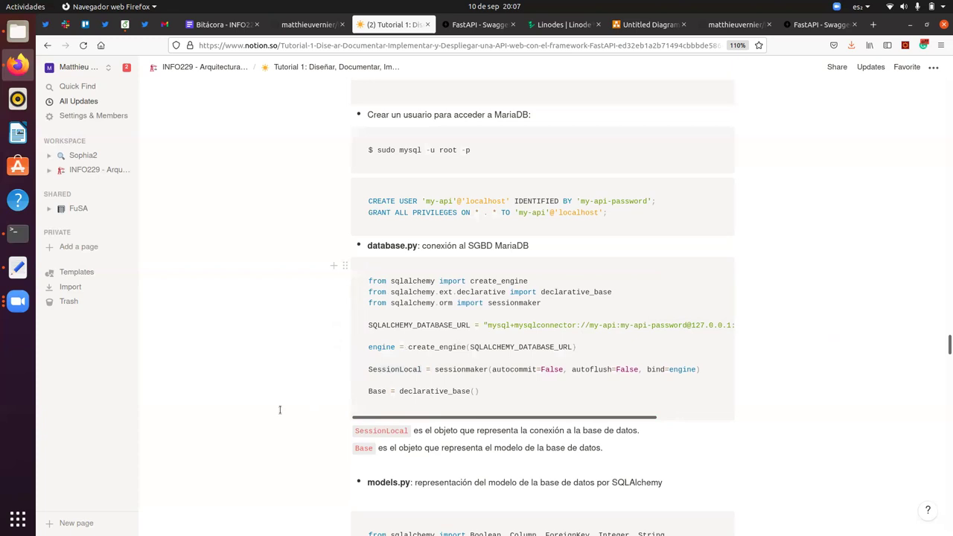
double_click(379, 392)
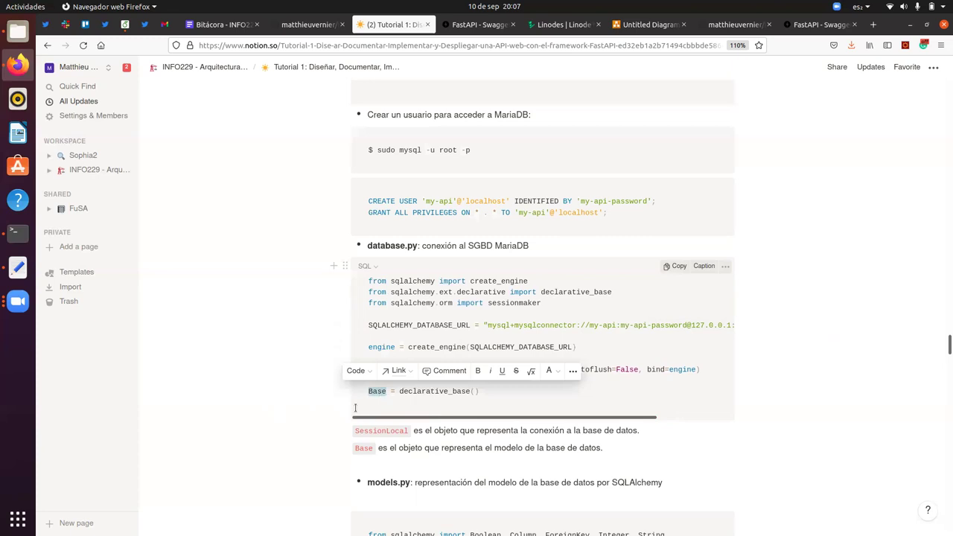
key("ctrl+Home")
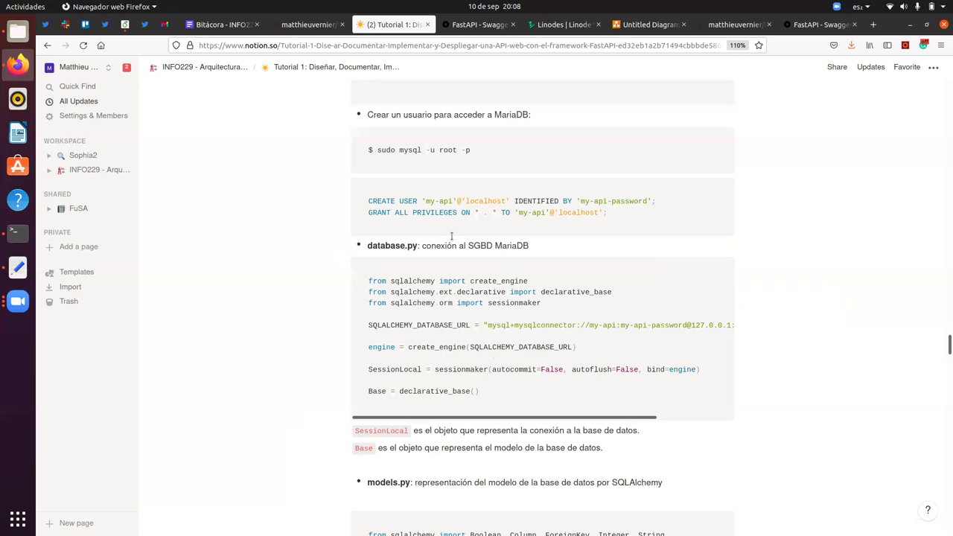
- Examine the SQLAlchemy imports in the models.py code, including Column, ForeignKey, Integer, String and relationship
left_click_drag(949, 342, 944, 361)
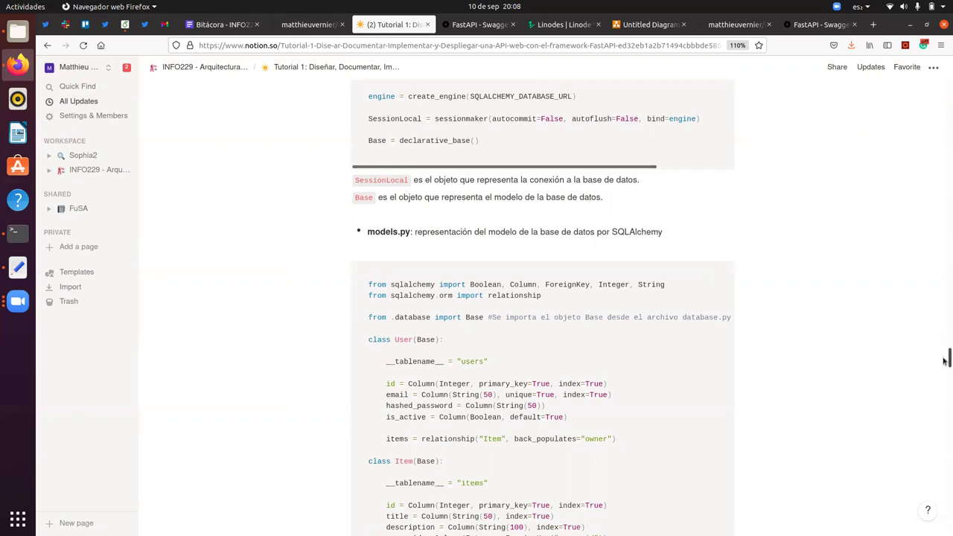
scroll(614, 245, "down", 2)
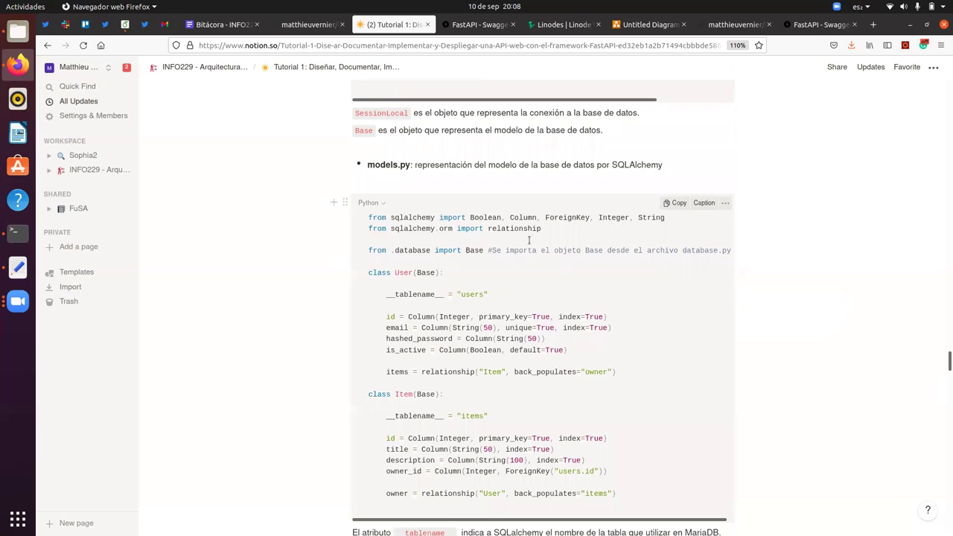
double_click(524, 217)
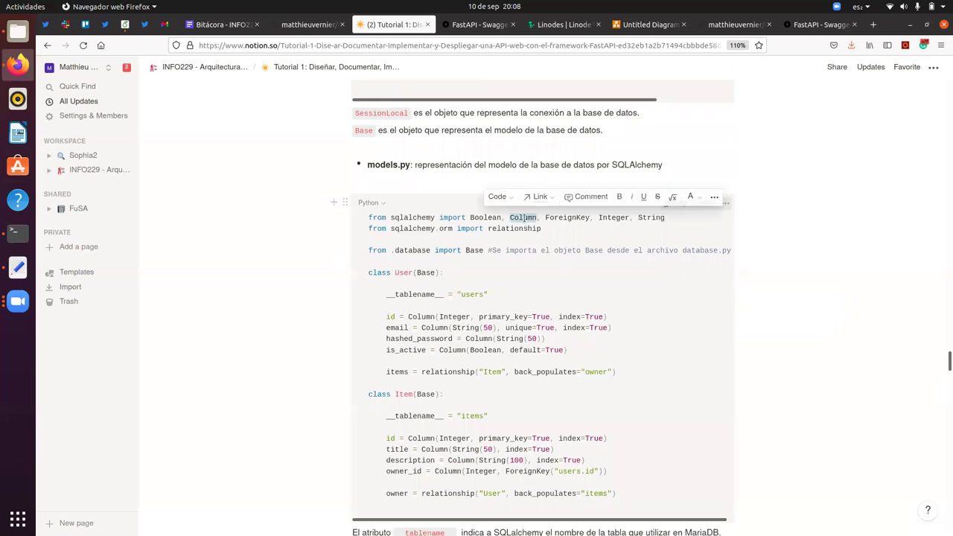
left_click(567, 217)
double_click(582, 218)
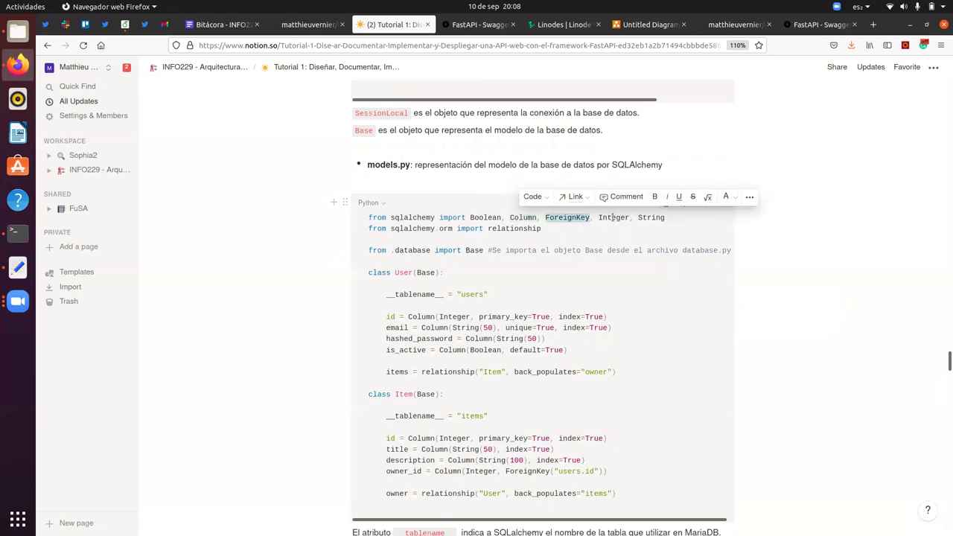
double_click(613, 218)
left_click(487, 216)
double_click(615, 217)
left_click(647, 216)
double_click(649, 217)
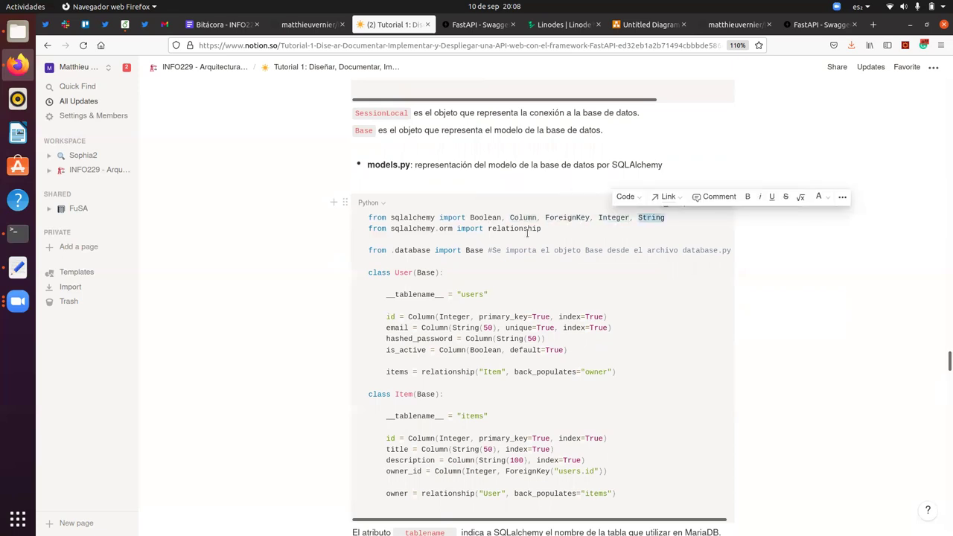
double_click(405, 228)
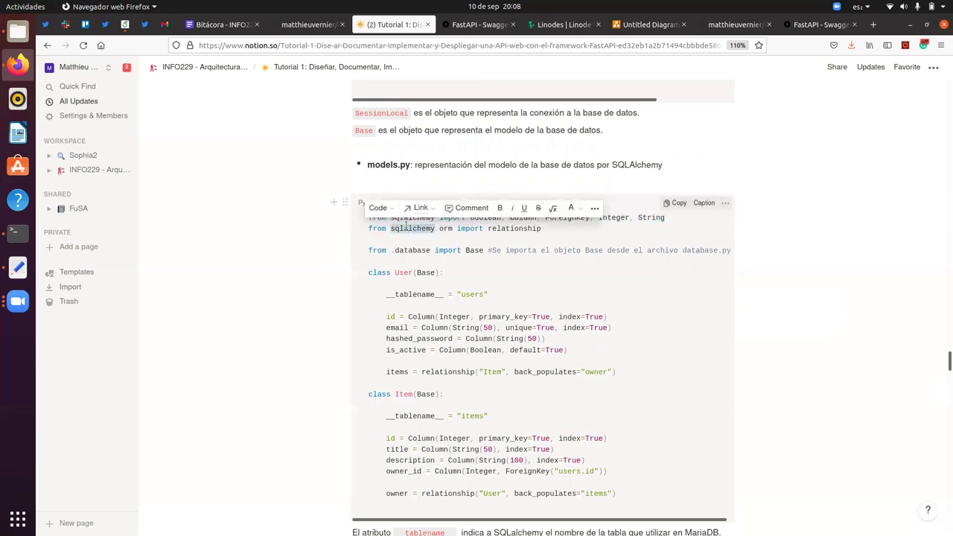
double_click(509, 228)
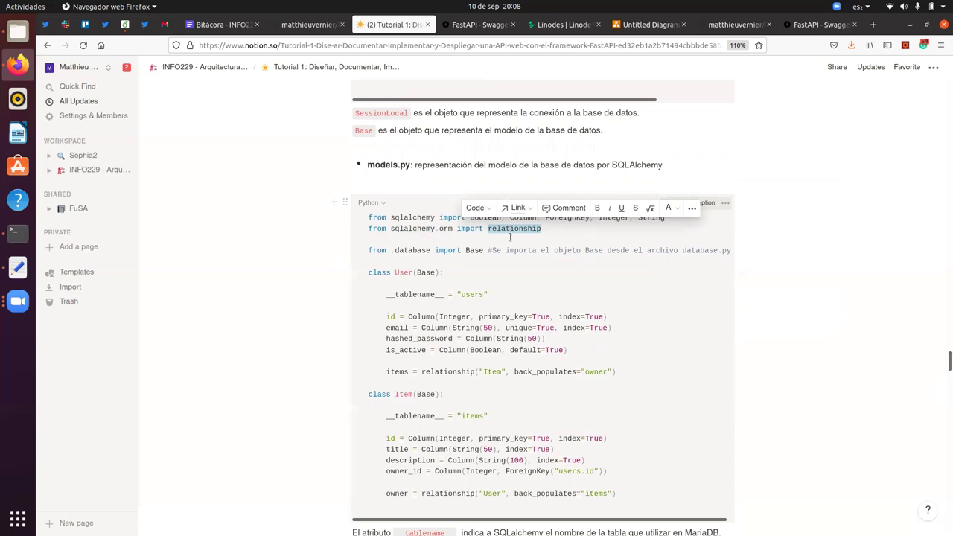
left_click(502, 274)
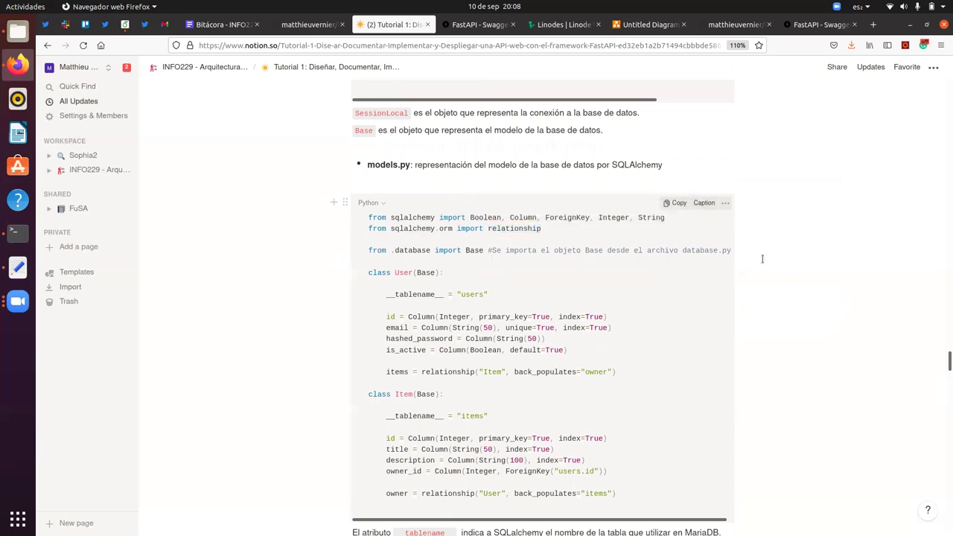
- Trace how Base is defined in database.py, imported into models.py and inherited by the User class
scroll(944, 357, "up", 2)
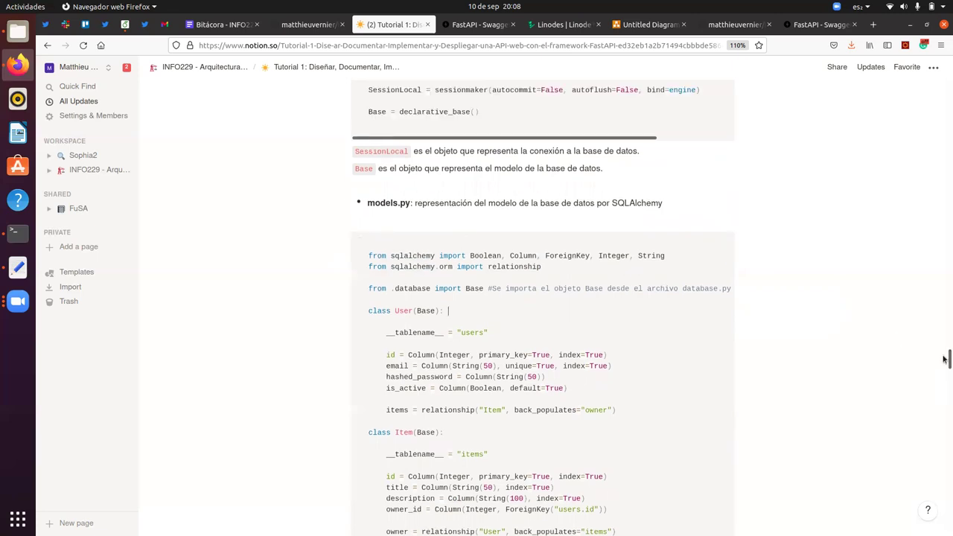
double_click(378, 170)
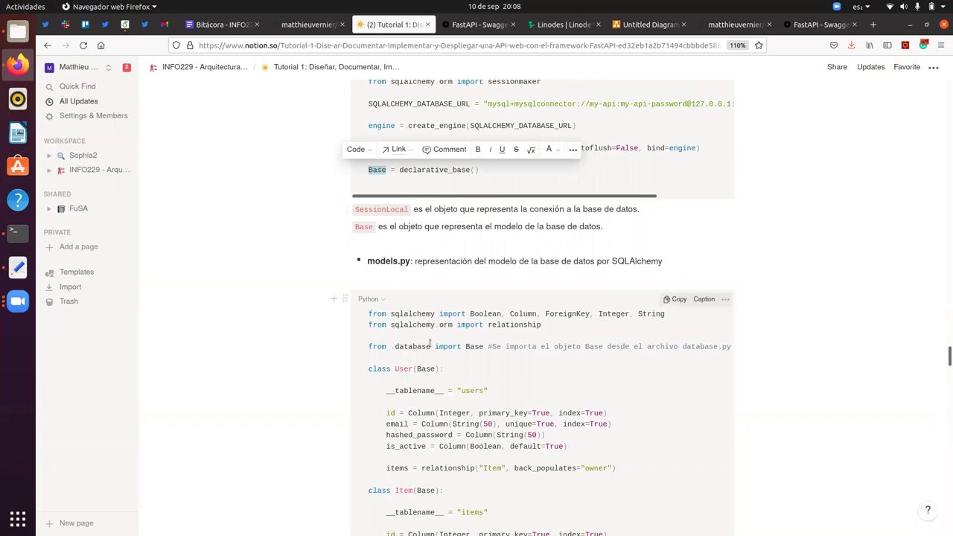
double_click(406, 350)
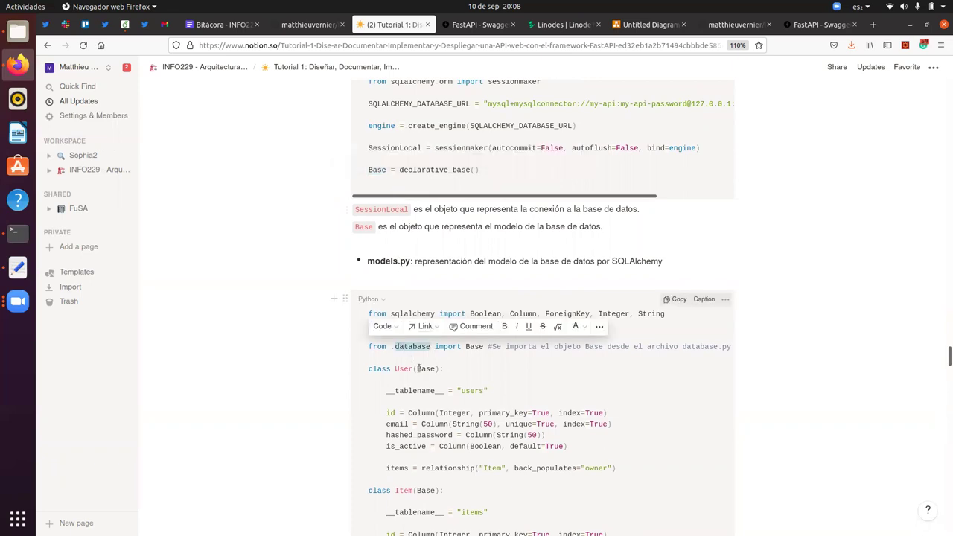
left_click(424, 370)
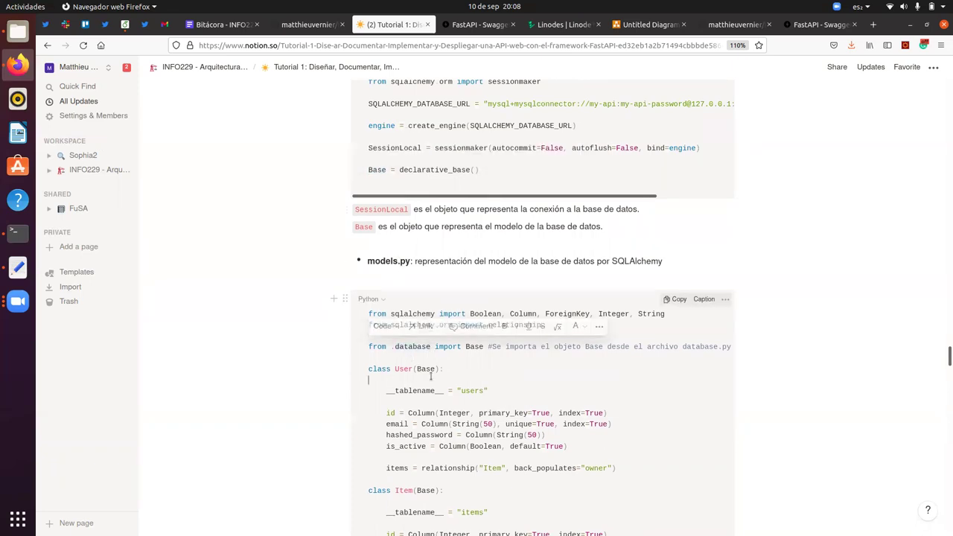
double_click(475, 346)
double_click(424, 368)
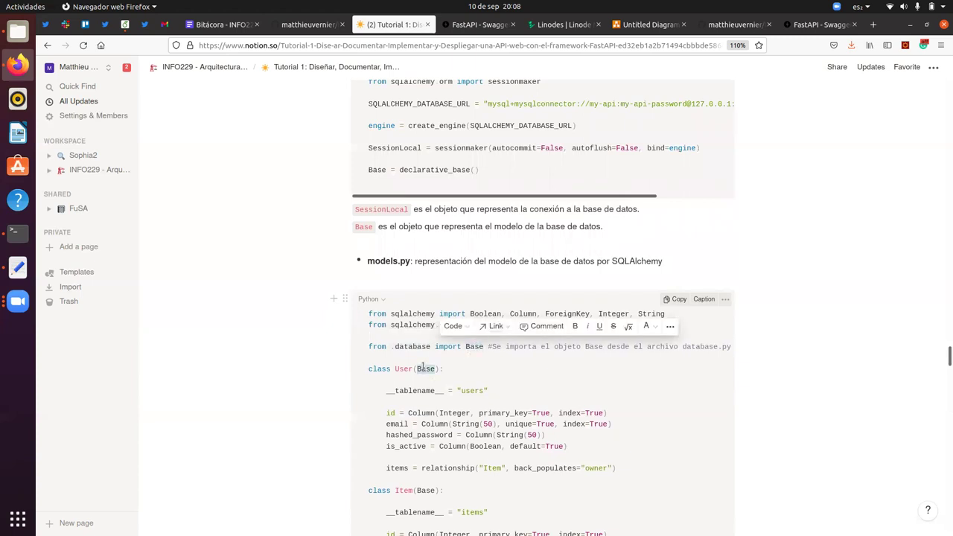
double_click(403, 368)
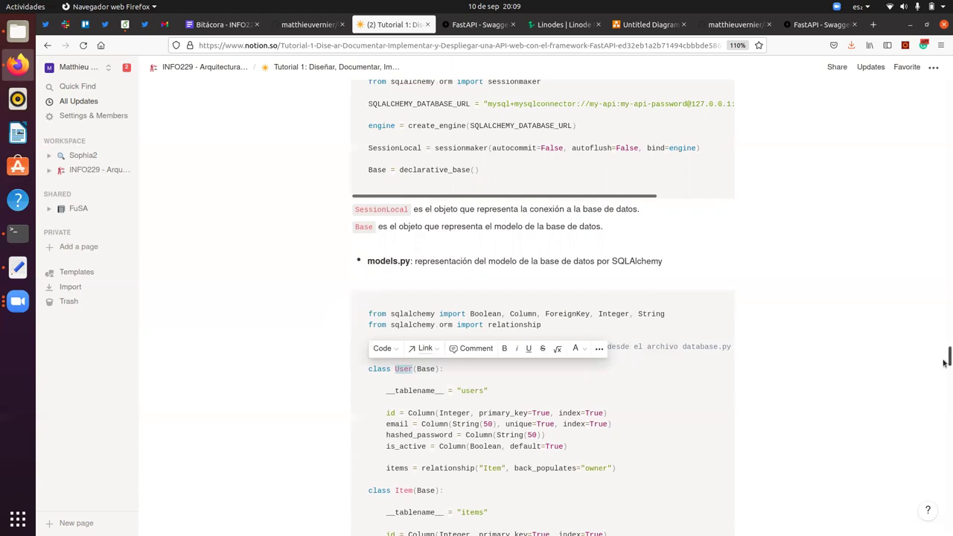
- Compare the User class name with the table name assigned to __tablename__ in the models.py code
scroll(945, 357, "down", 1)
double_click(470, 352)
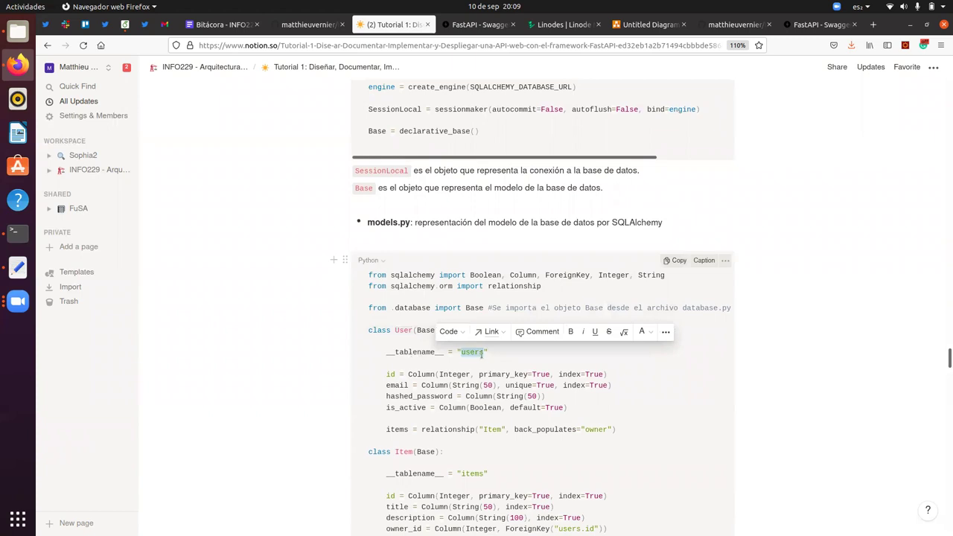
left_click(477, 352)
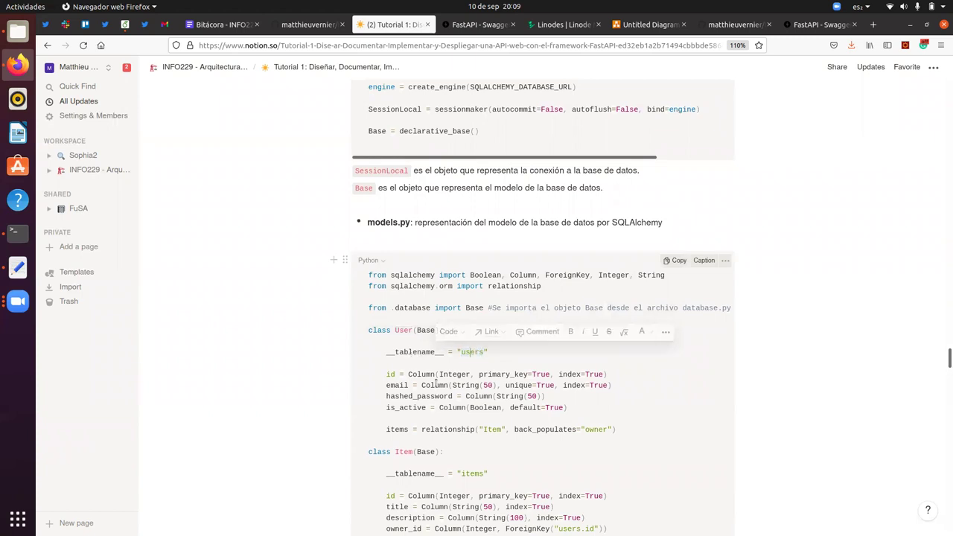
double_click(403, 329)
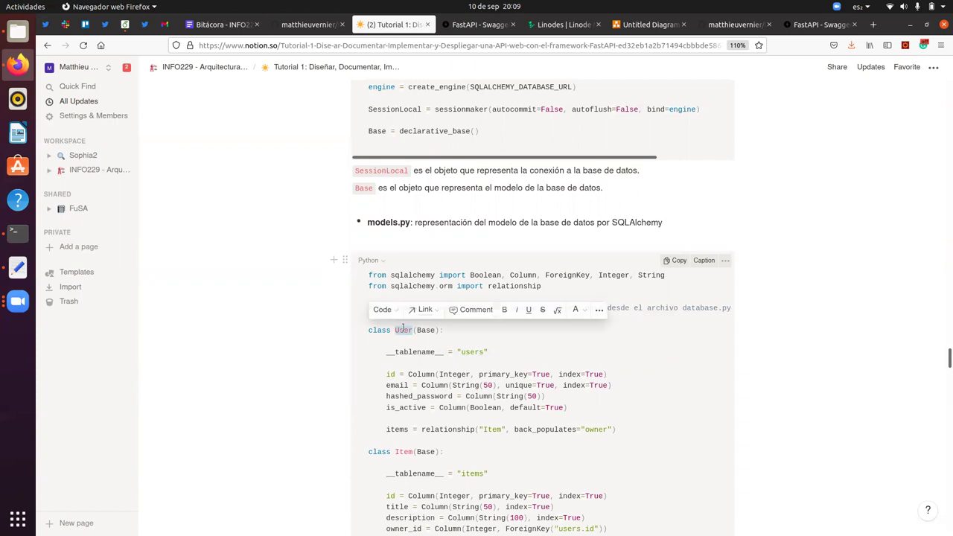
double_click(475, 354)
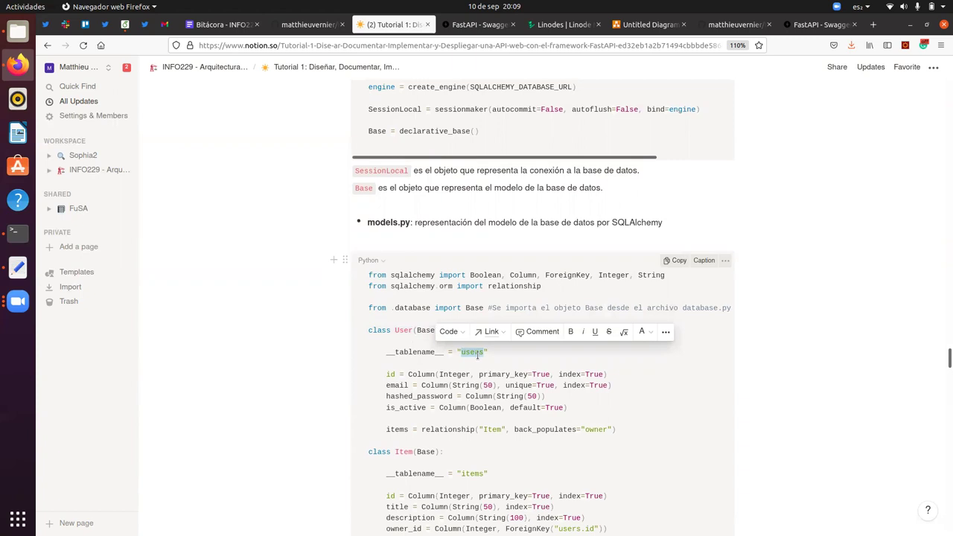
double_click(402, 331)
double_click(471, 353)
- Examine the id column of the User class in models.py, including its Integer type, primary_key and index options
double_click(390, 374)
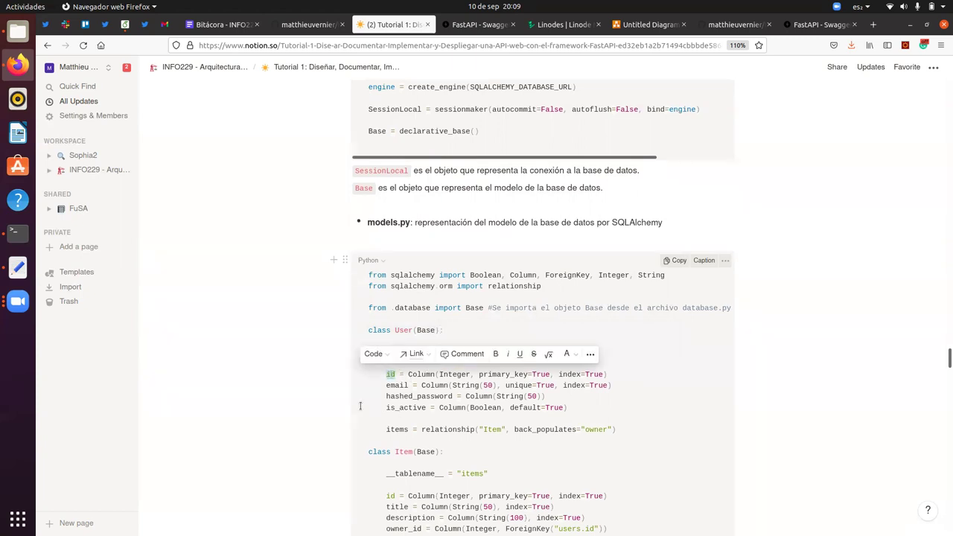
left_click(361, 405)
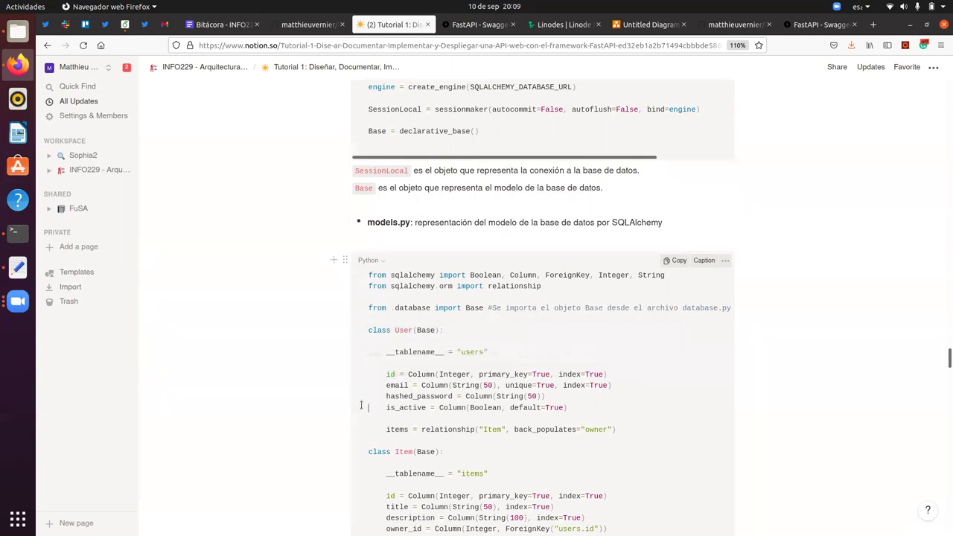
double_click(451, 375)
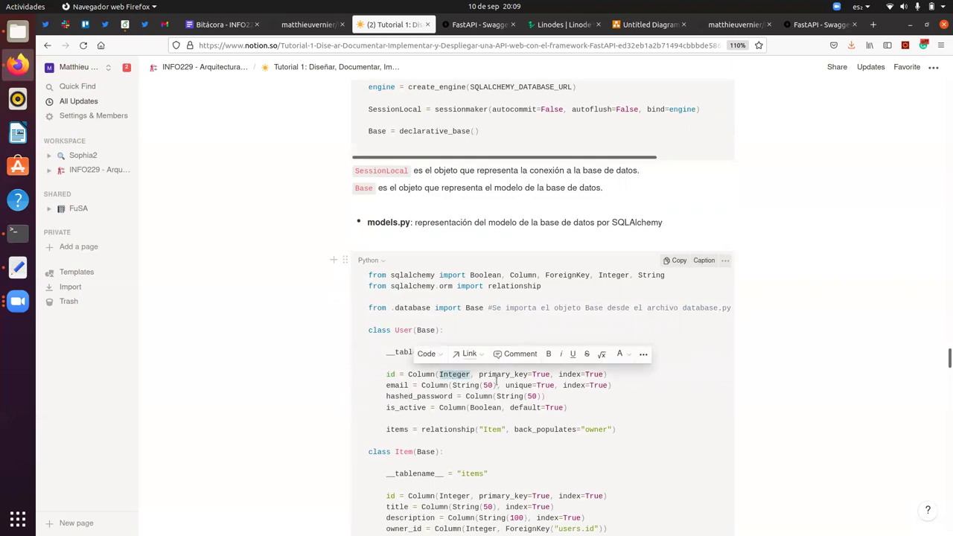
double_click(501, 374)
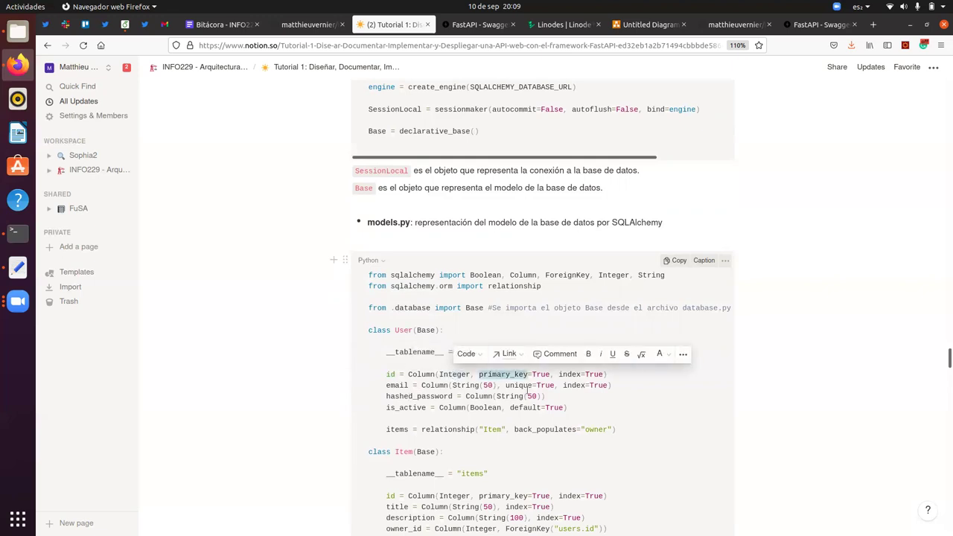
left_click(580, 375)
double_click(580, 375)
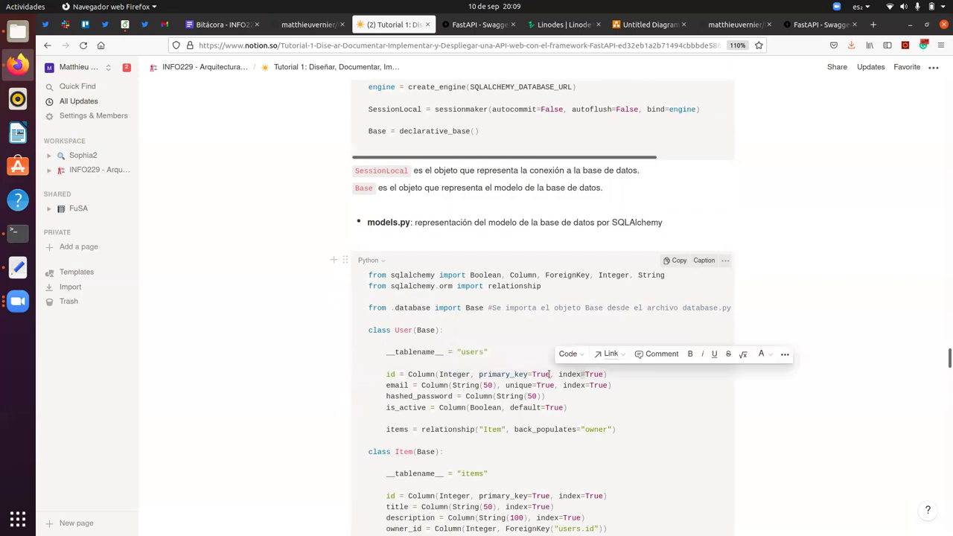
- Examine the types and options of the User class's email, hashed_password and is_active columns in models.py
double_click(396, 386)
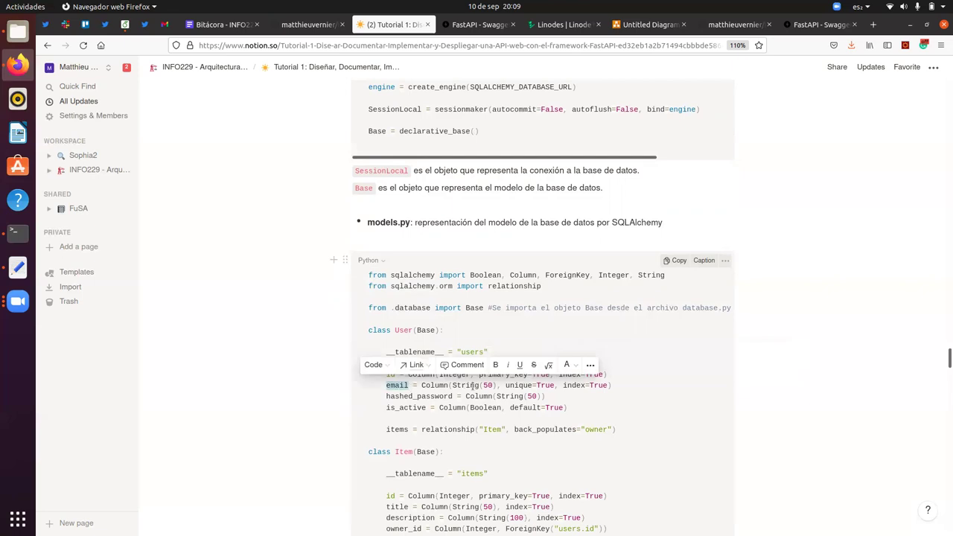
double_click(474, 386)
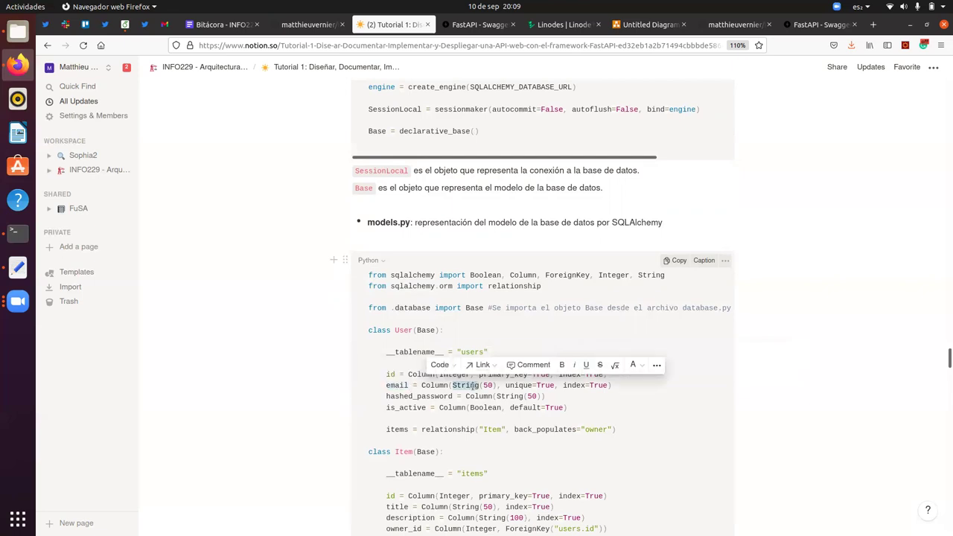
double_click(523, 386)
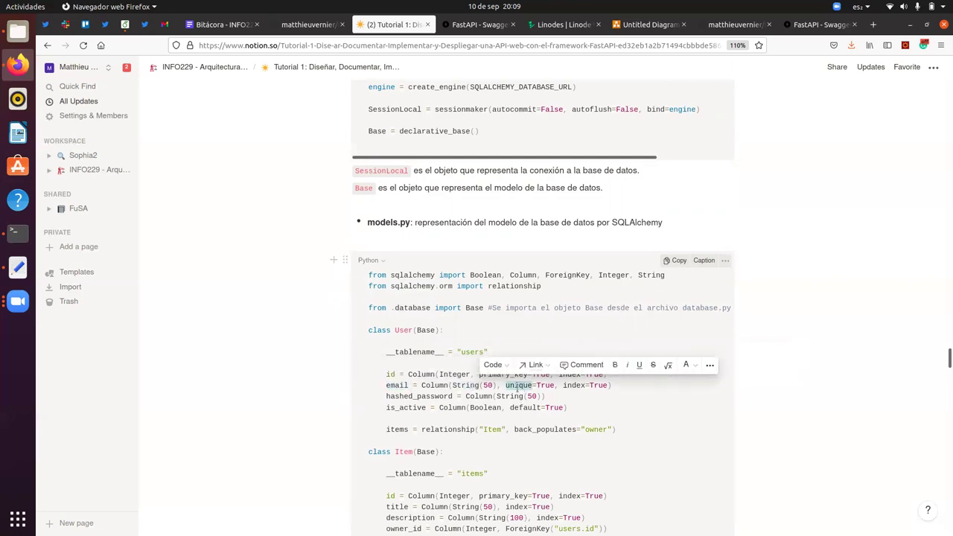
double_click(510, 396)
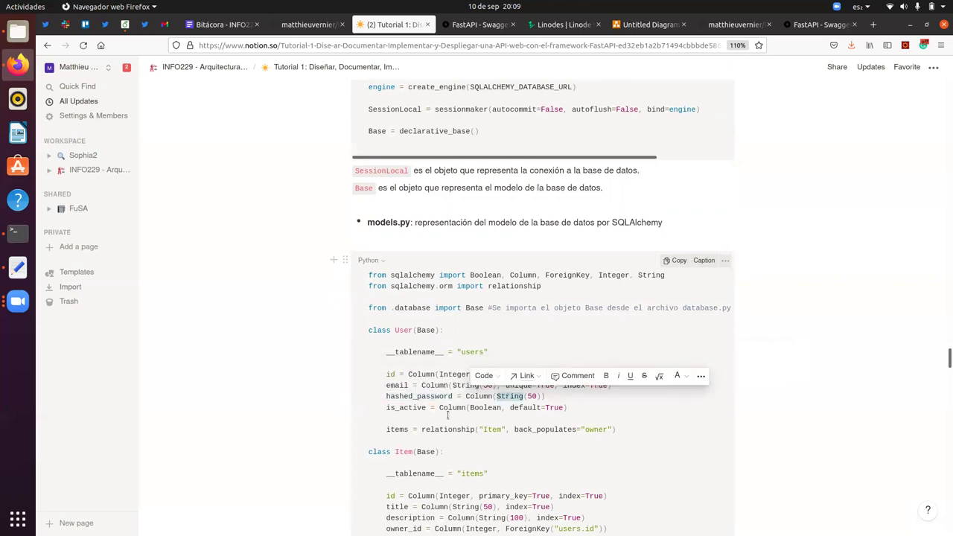
double_click(410, 408)
left_click(464, 407)
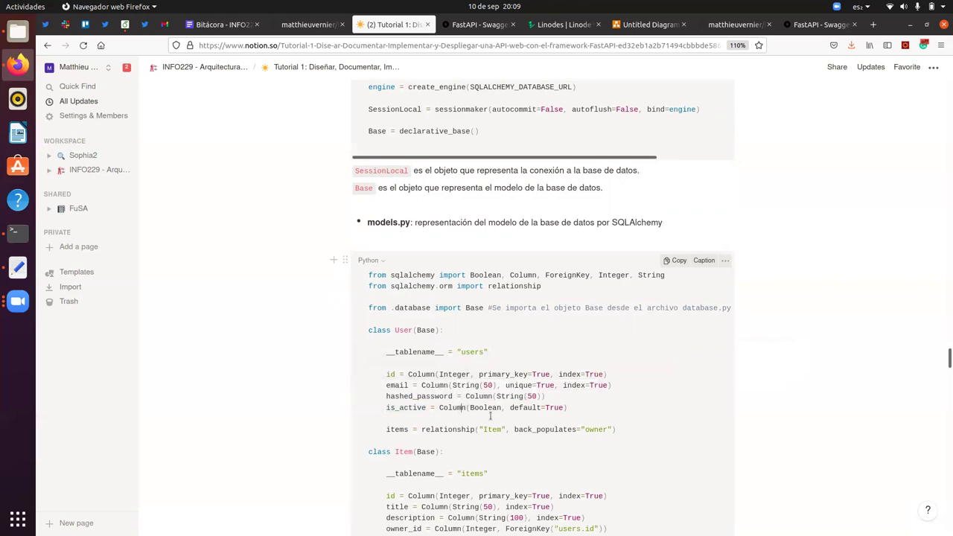
- Examine the items relationship in the User class, including its Item target and the back_populates value owner
double_click(435, 430)
double_click(492, 430)
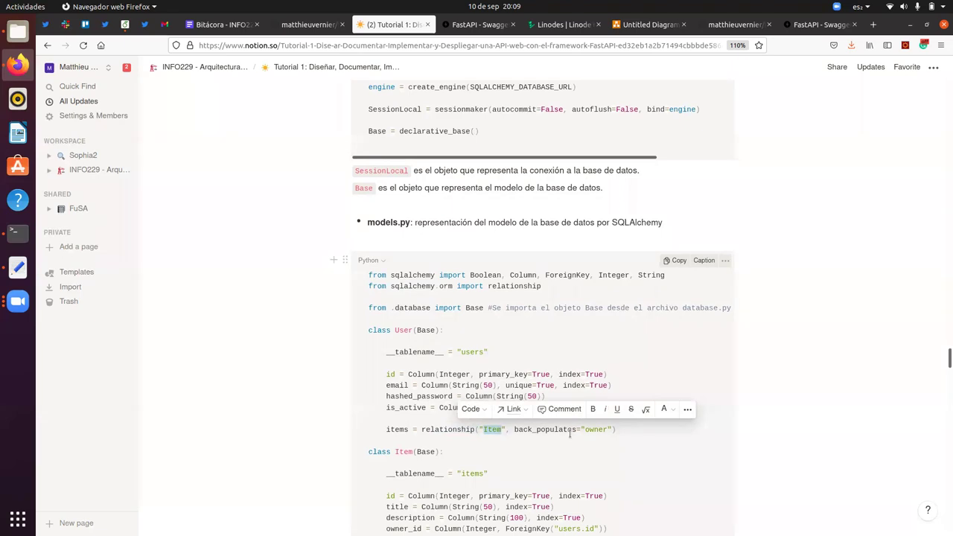
double_click(593, 430)
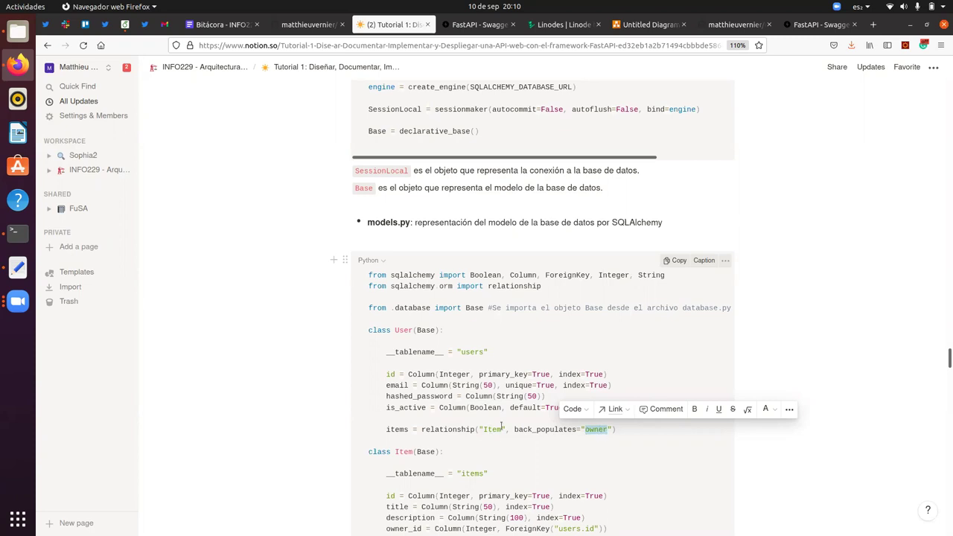
double_click(397, 429)
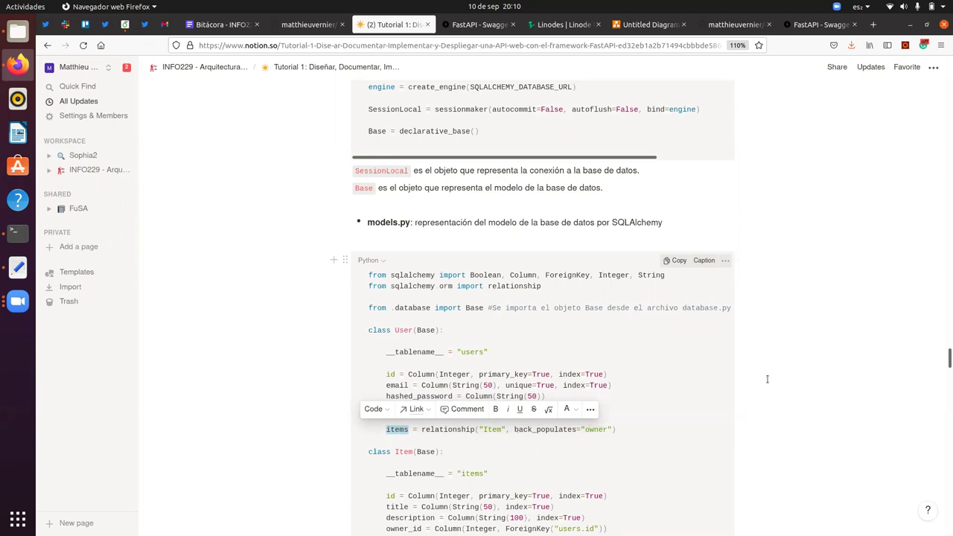
- Examine the Item class in models.py, including its table name and the owner_id column's ForeignKey to users.id
left_click_drag(944, 361, 946, 368)
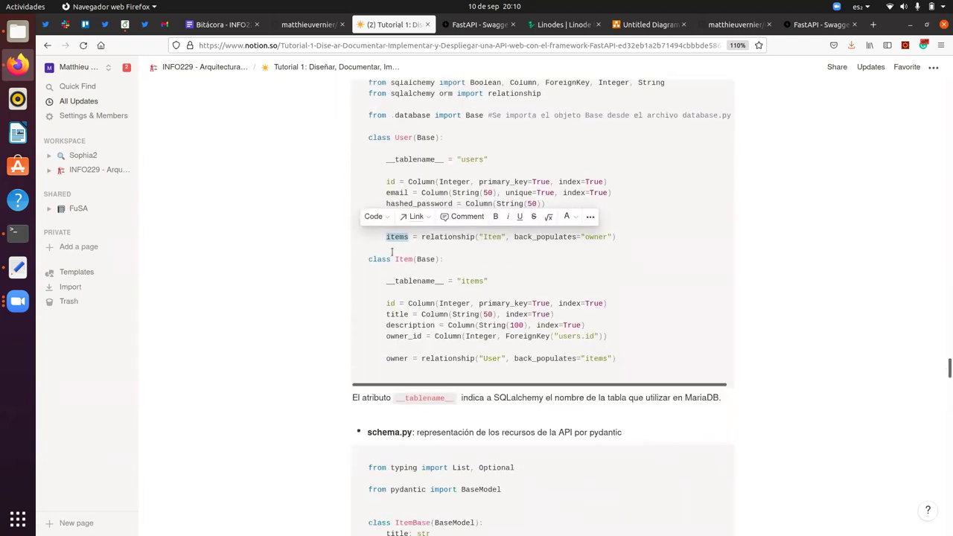
double_click(477, 283)
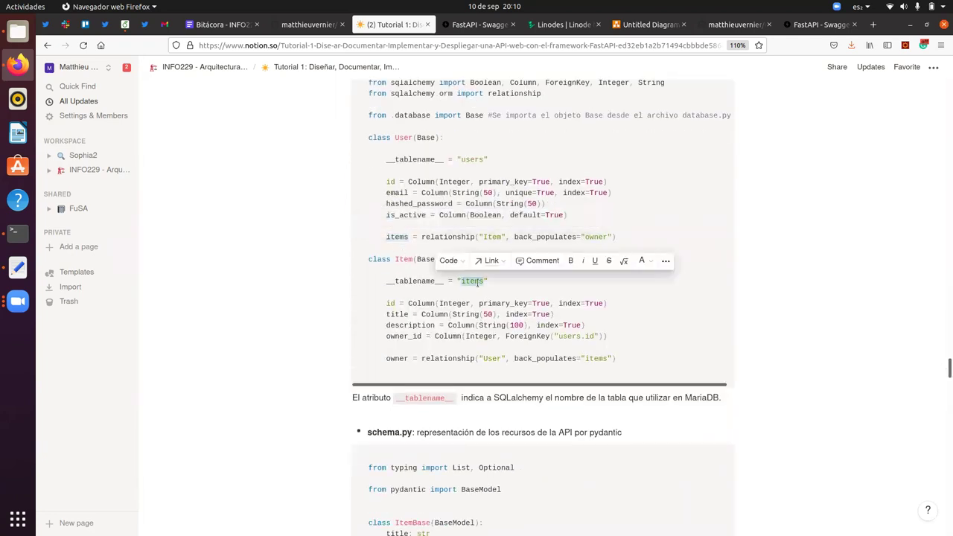
left_click(398, 313)
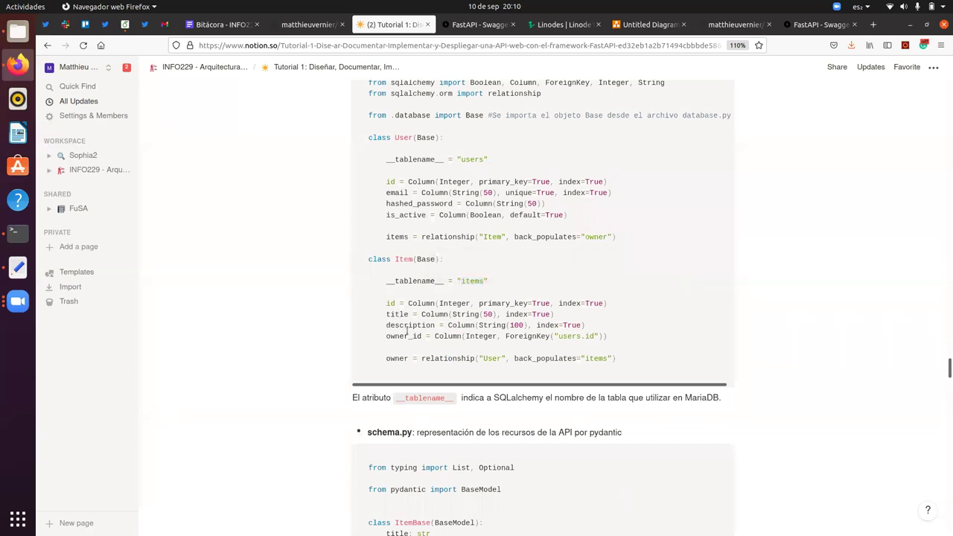
double_click(408, 337)
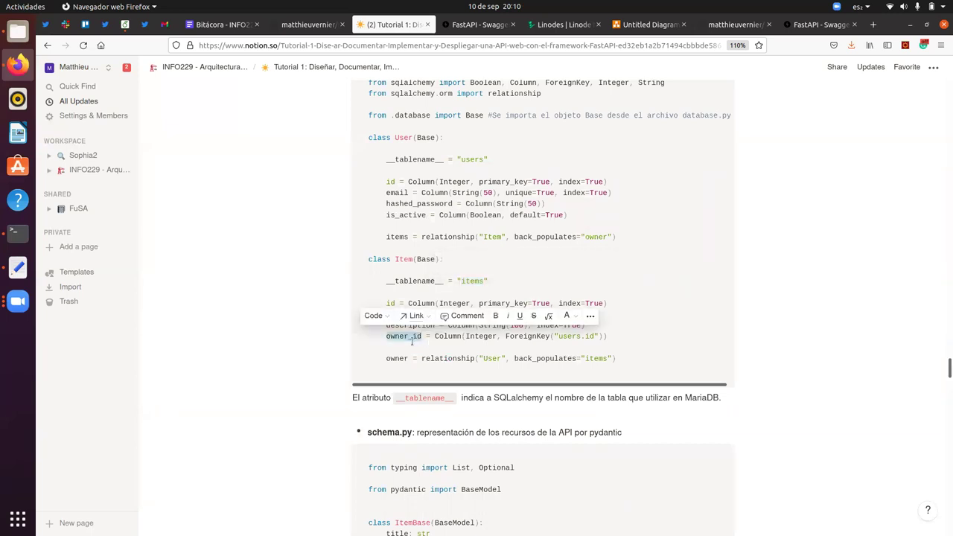
double_click(537, 336)
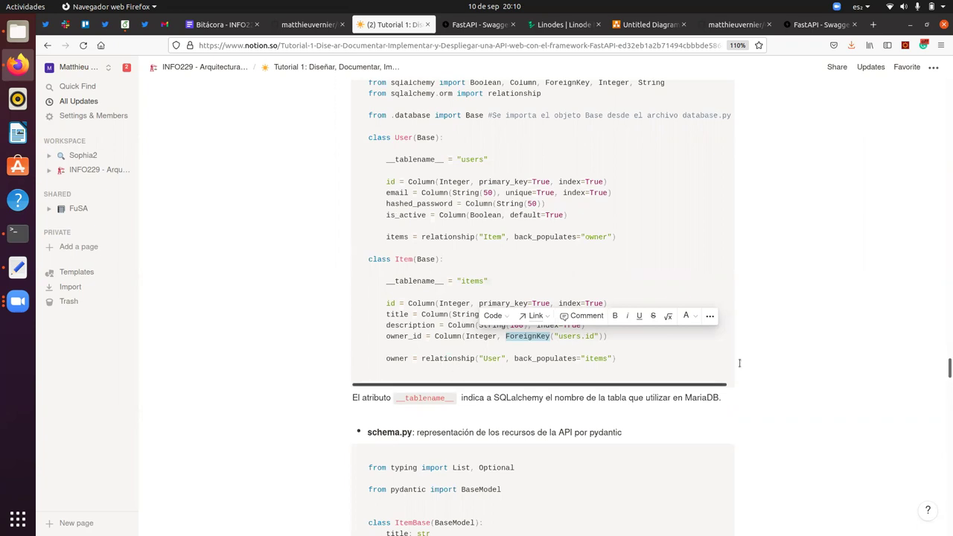
- Compare the pydantic-based schema.py code with the SQLAlchemy User and Item classes in models.py
scroll(946, 372, "down", 1)
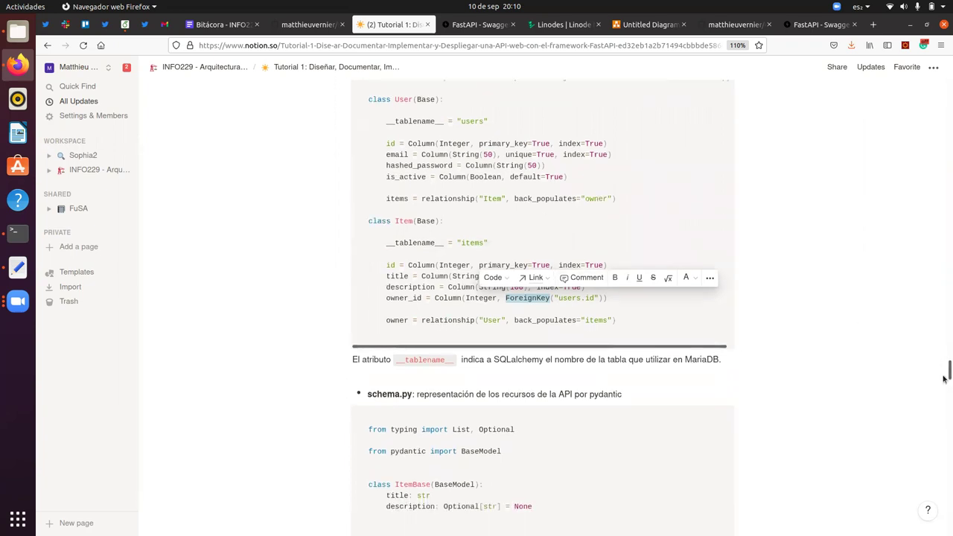
scroll(943, 380, "down", 5)
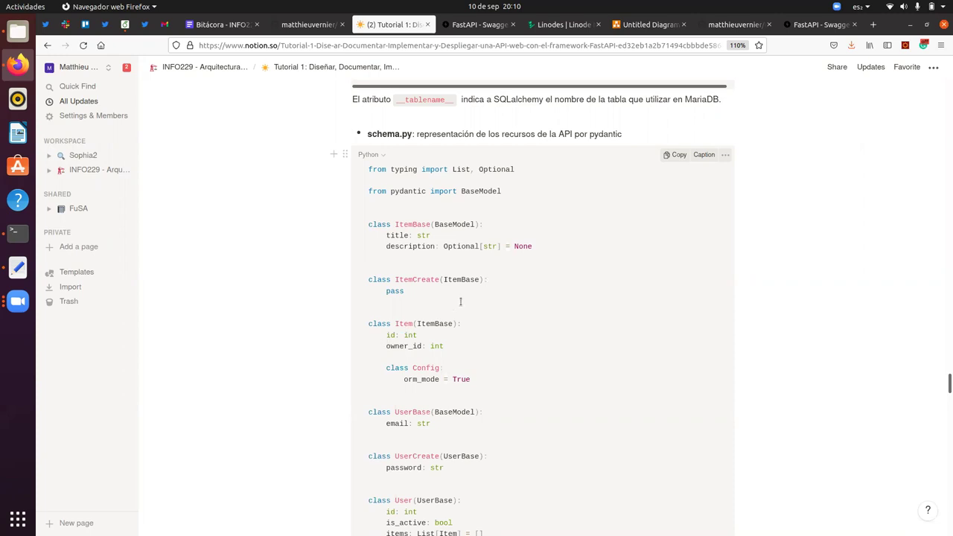
double_click(408, 192)
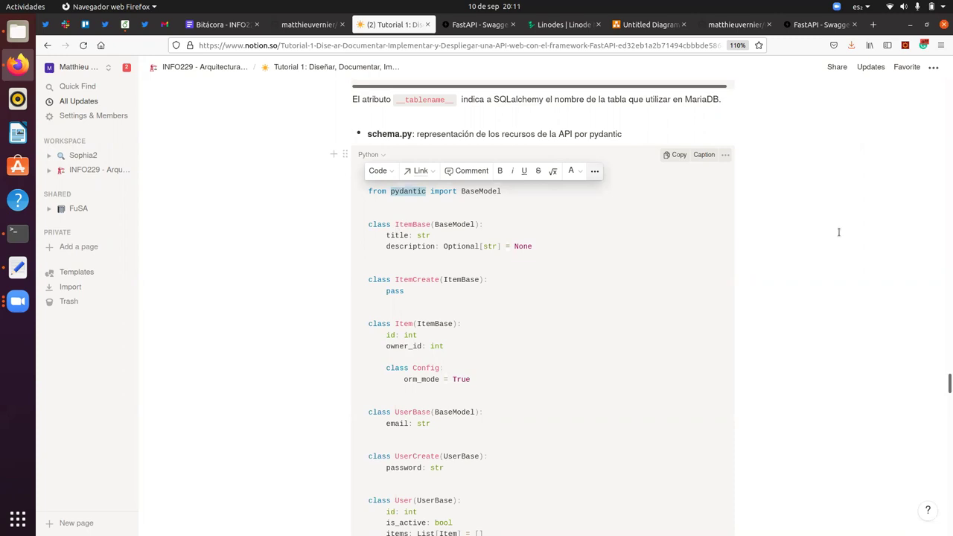
left_click_drag(944, 387, 944, 367)
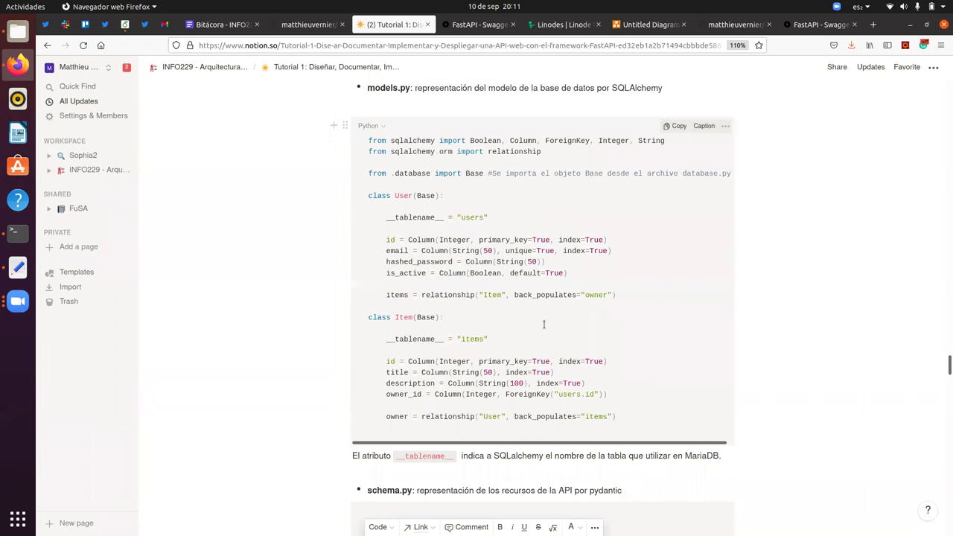
left_click_drag(944, 370, 944, 374)
scroll(944, 374, "down", 4)
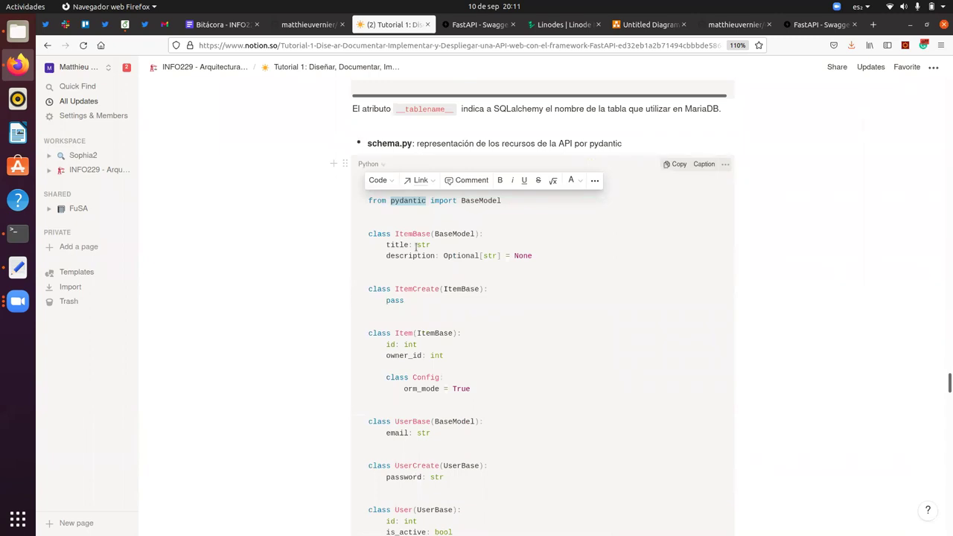
- Examine the ItemBase, ItemCreate and UserBase class definitions in the schema.py code
double_click(413, 235)
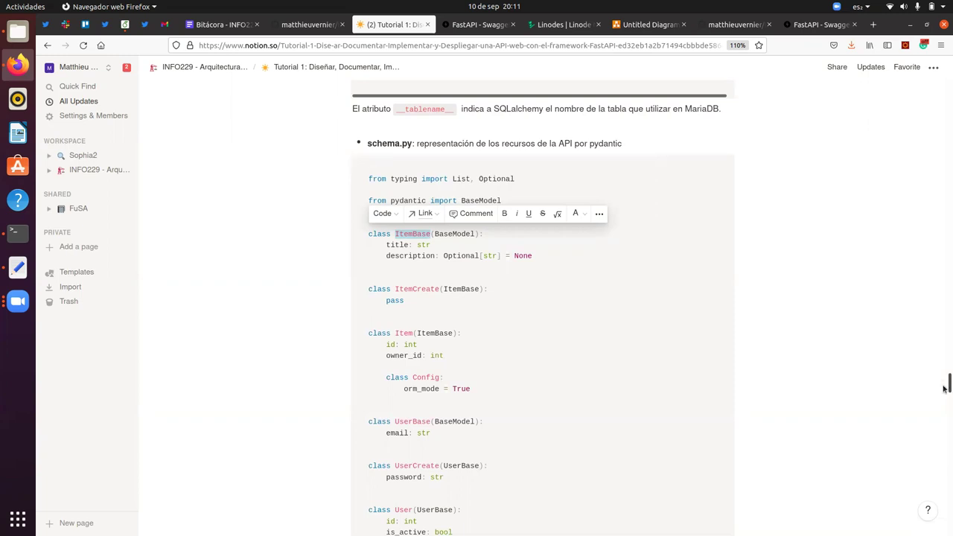
scroll(944, 387, "down", 2)
left_click(475, 249)
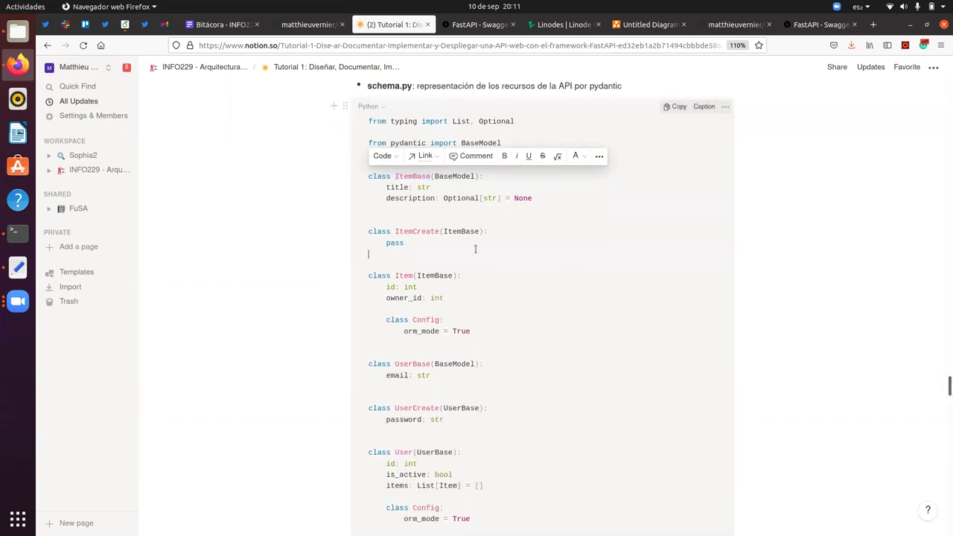
double_click(412, 175)
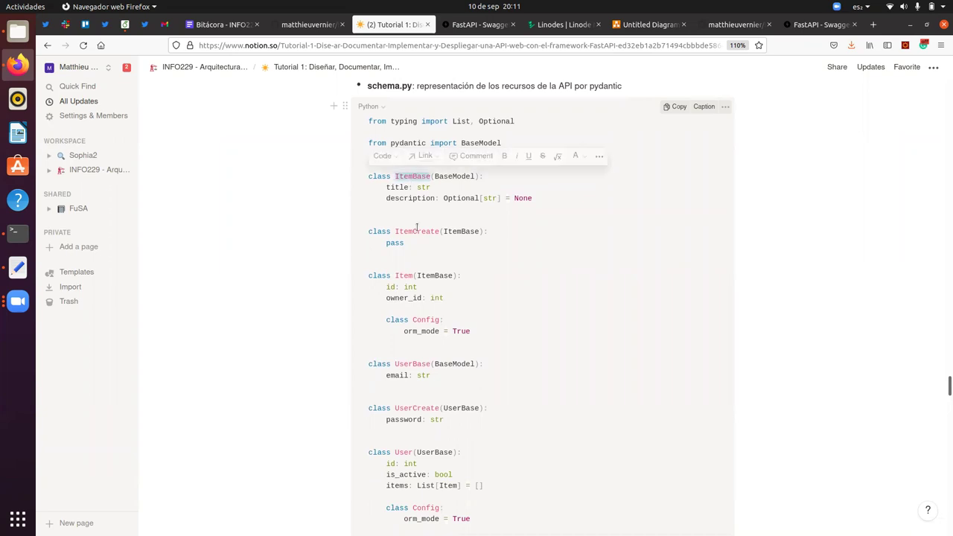
double_click(413, 232)
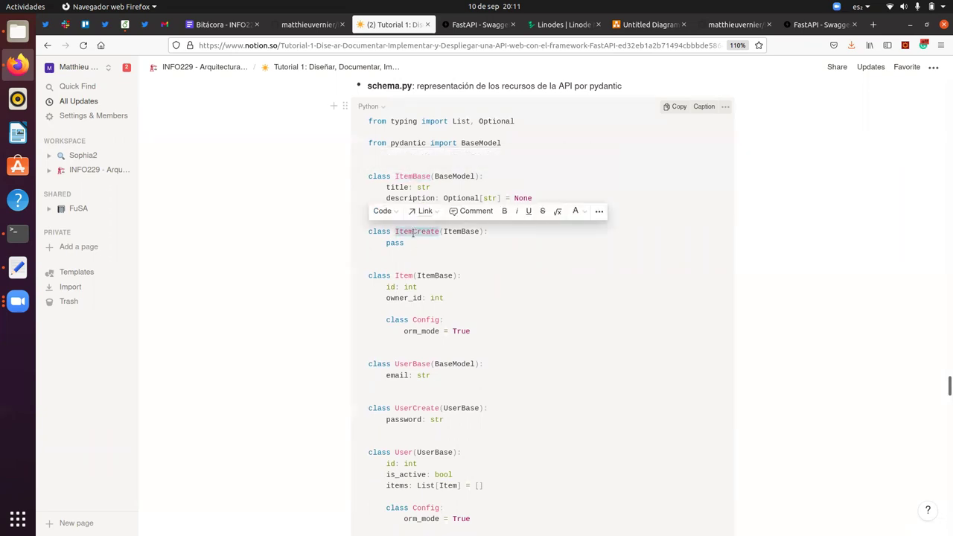
double_click(411, 365)
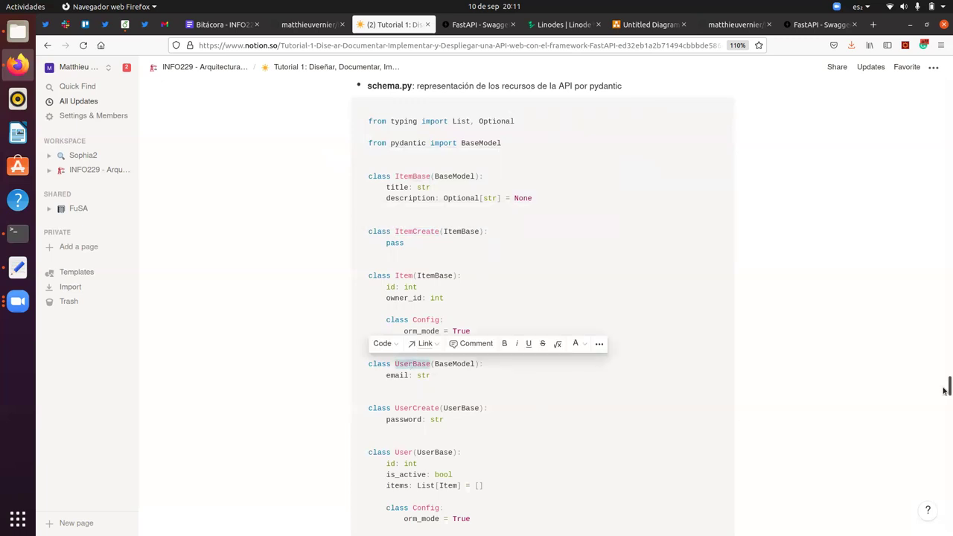
scroll(947, 387, "down", 3)
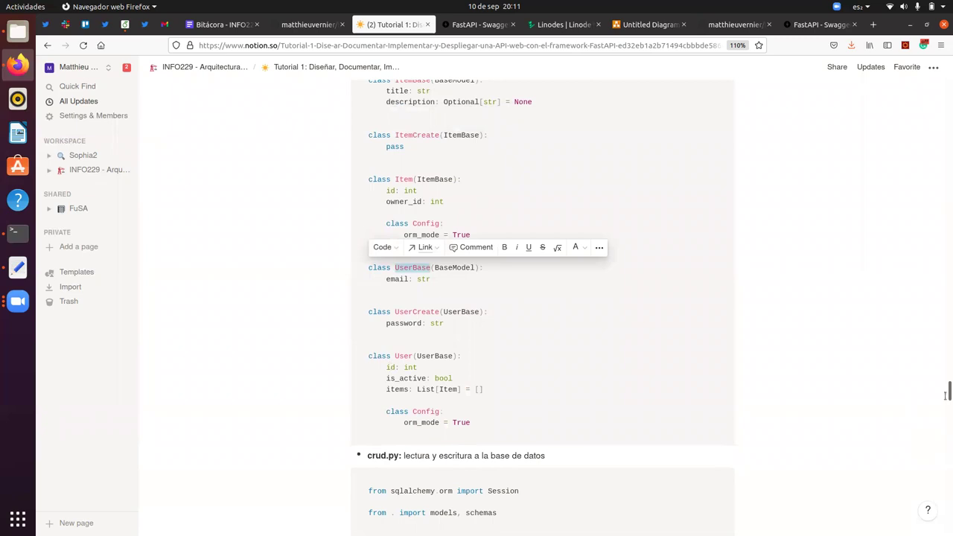
- Examine the get_user function in the crud.py code, focusing on the db object and its query on models.User
left_click_drag(947, 393, 944, 408)
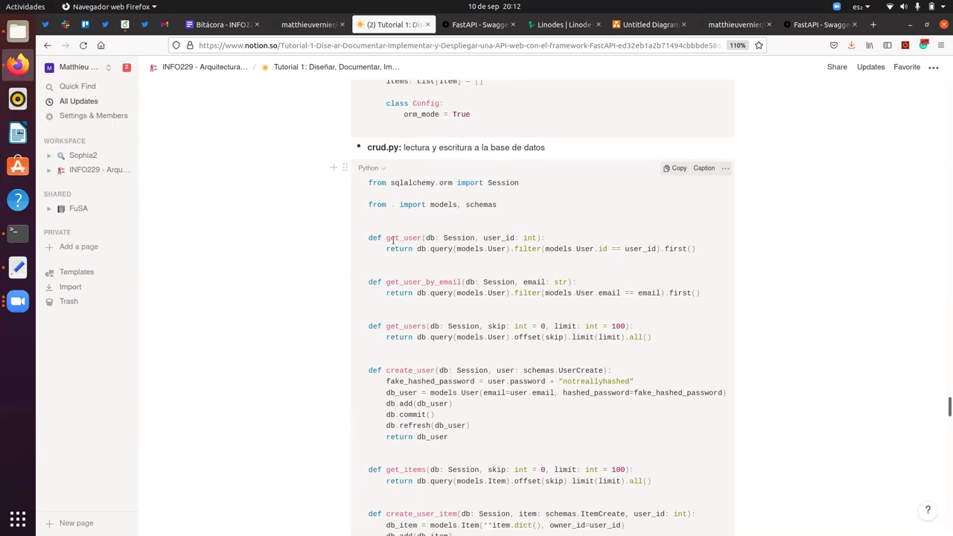
left_click_drag(386, 239, 422, 238)
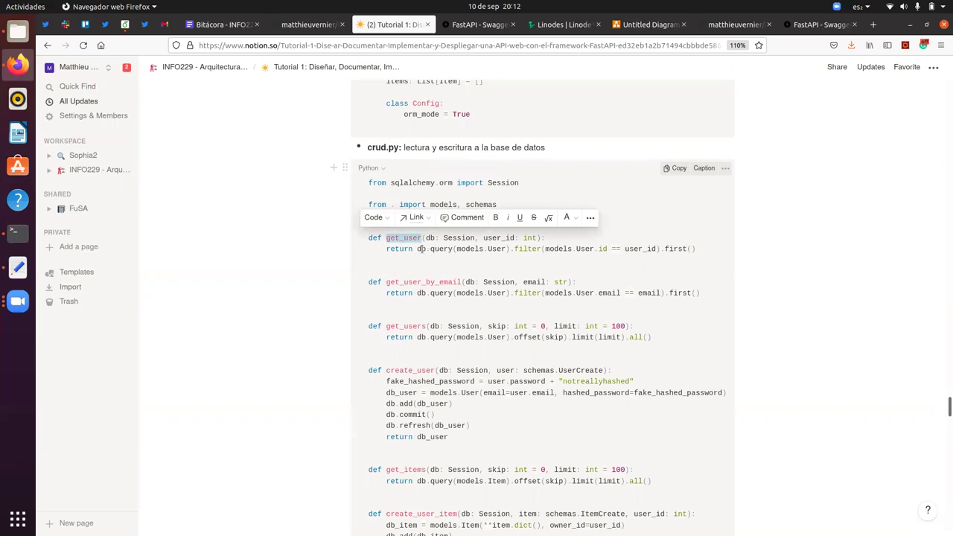
double_click(421, 248)
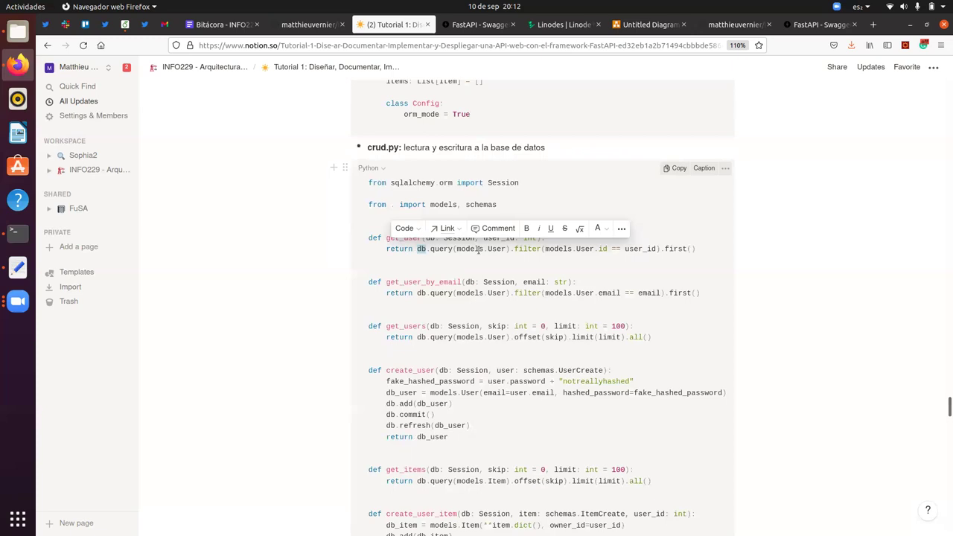
left_click(422, 249)
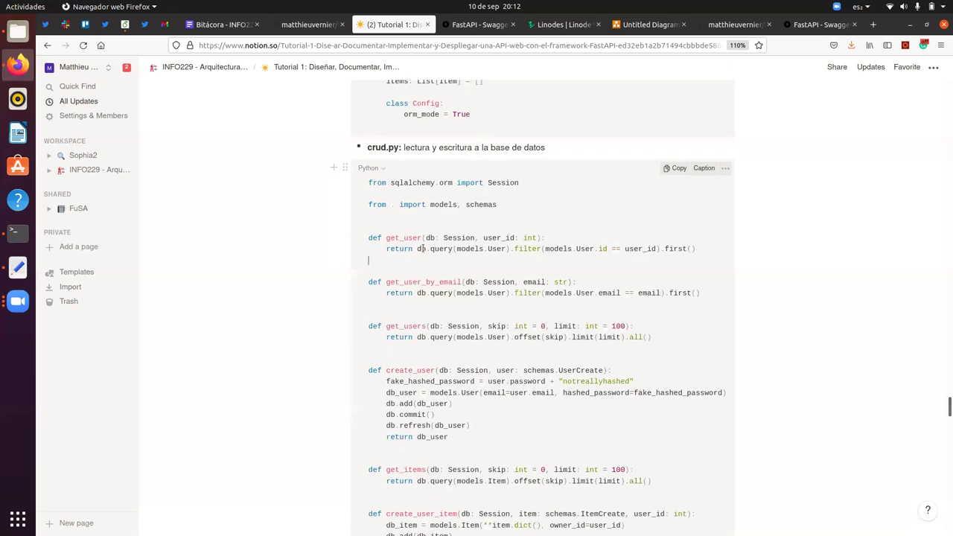
left_click_drag(454, 251, 430, 251)
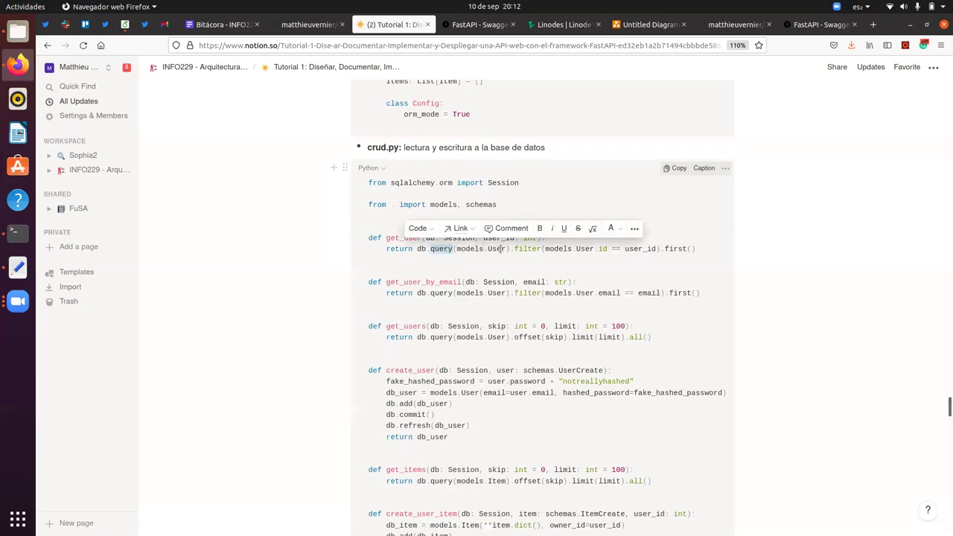
left_click(499, 251)
left_click_drag(505, 251, 457, 251)
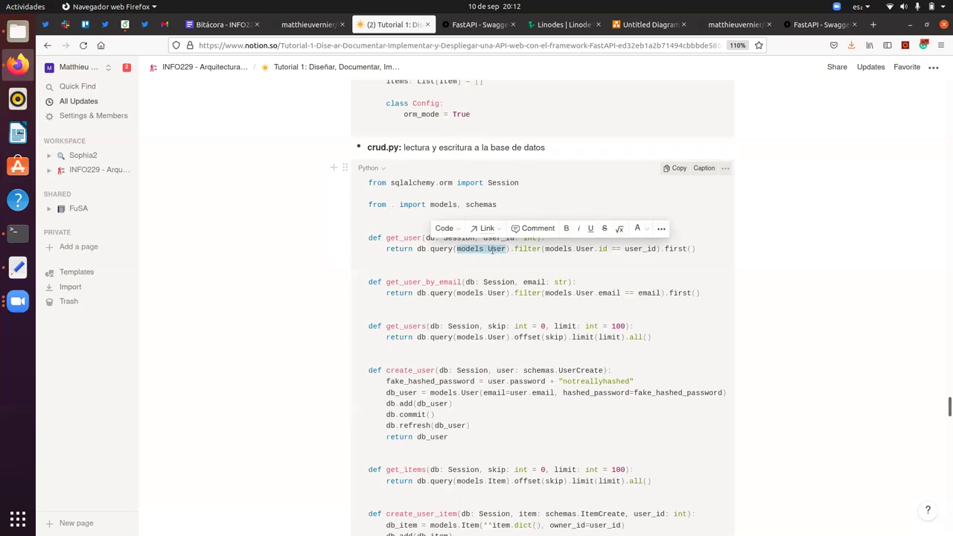
- Examine the filter on user_id in the get_user query and the skip and limit parameters of get_users in the crud.py code
double_click(517, 249)
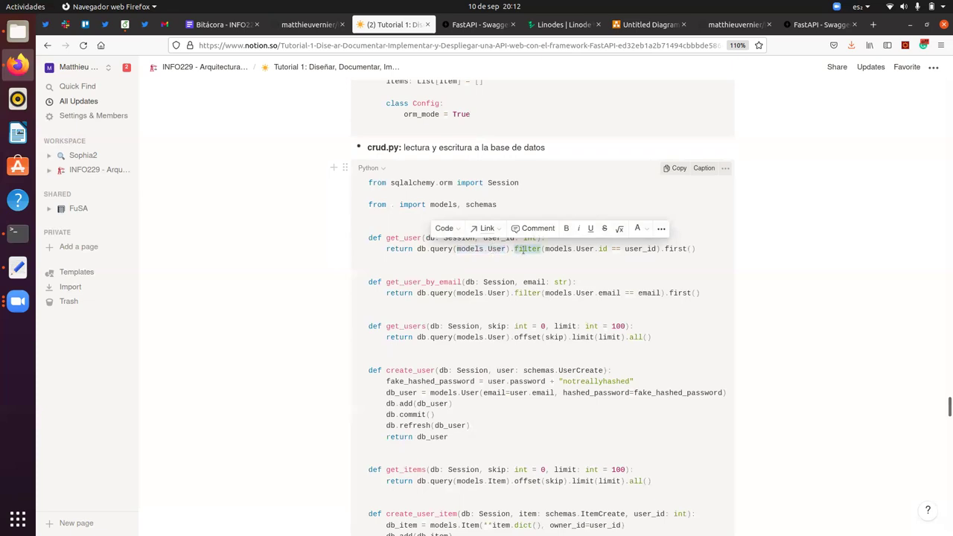
double_click(644, 250)
key("ctrl+c")
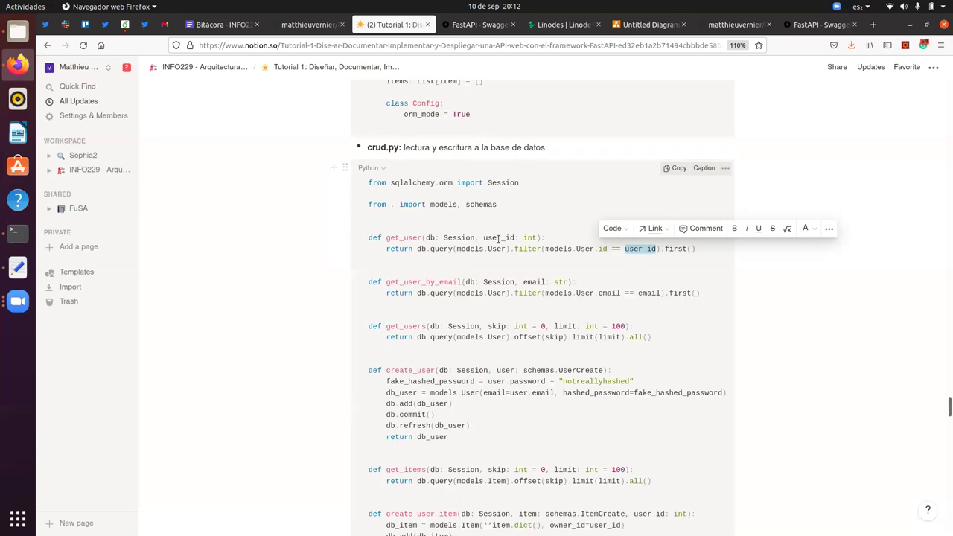
left_click(460, 282)
left_click(460, 337)
key("ctrl+v")
double_click(406, 325)
double_click(496, 326)
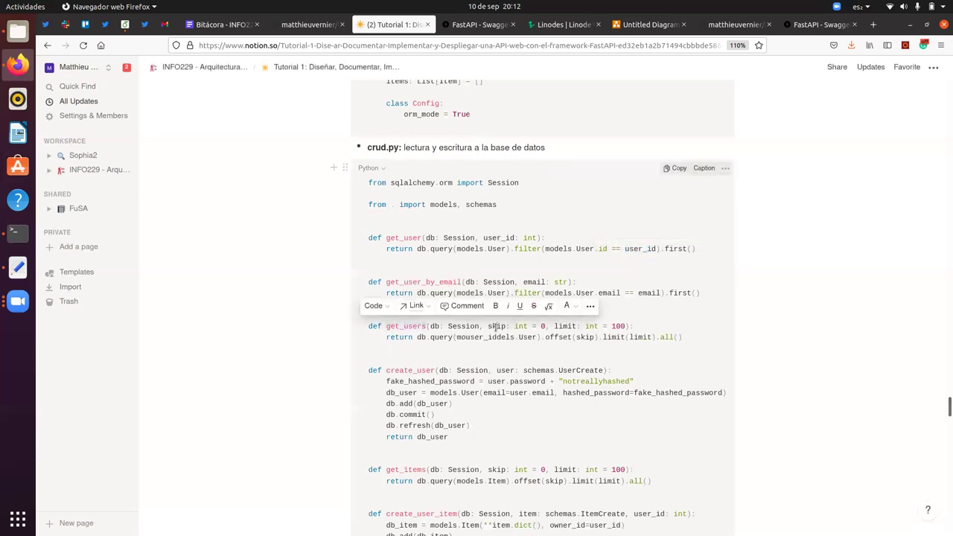
left_click(573, 327)
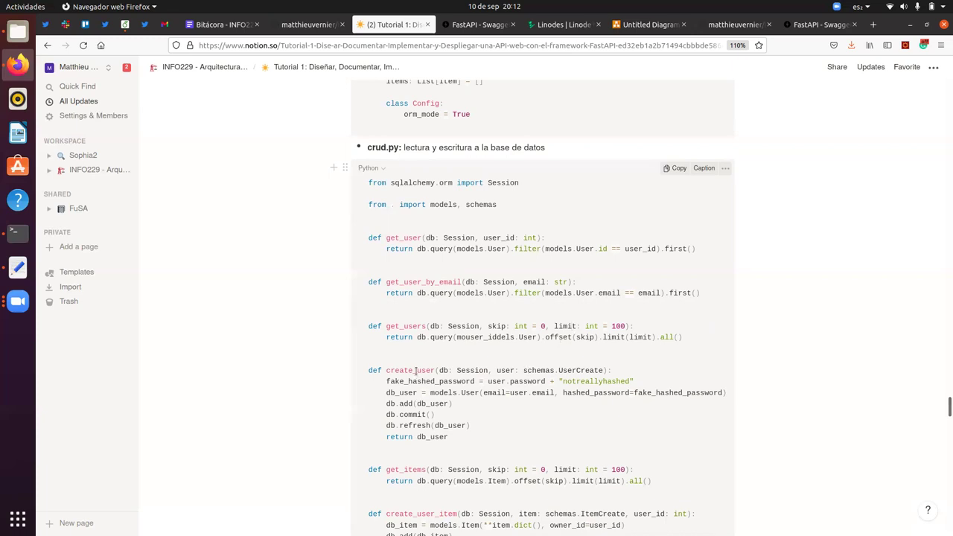
- Read through the create_user, get_items and create_user_item functions in the crud.py code
key("Down")
key("Down")
key("Down")
key("Down")
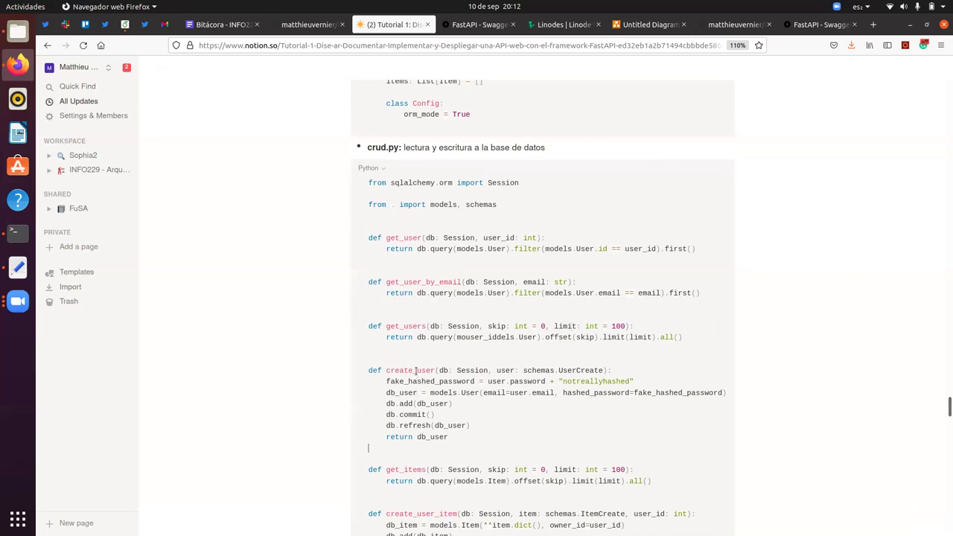
key("Down")
key("Down")
key("Down")
key("Down")
key("Down")
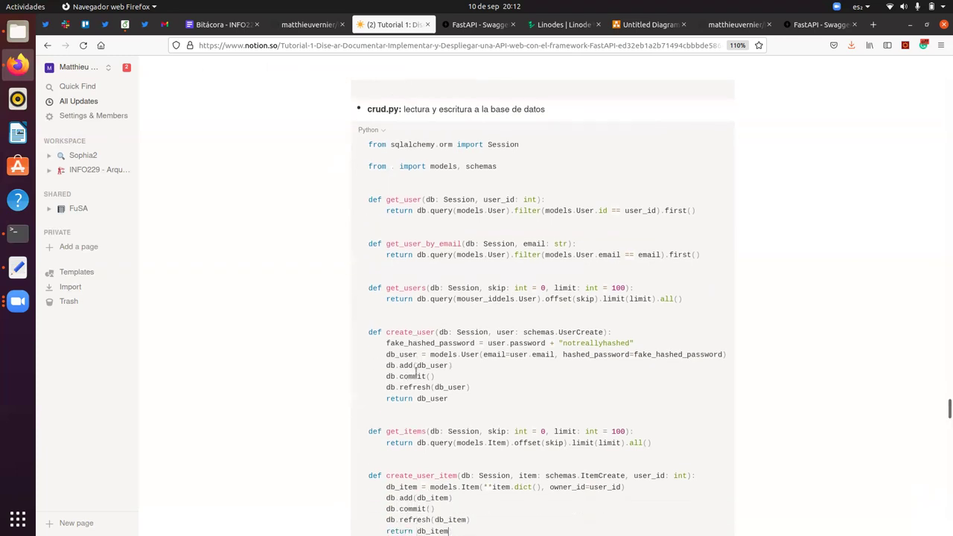
mouse_move(944, 404)
left_mouse_down()
mouse_move(945, 419)
mouse_move(944, 408)
left_mouse_up()
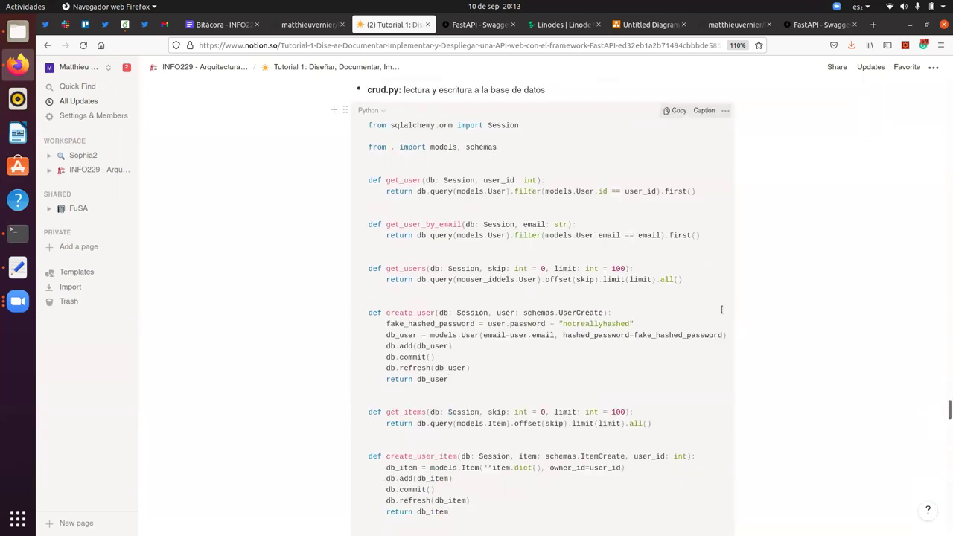
- Examine the app = FastAPI() line and the get_db dependency with its db session in the main.py code
left_click_drag(944, 410, 944, 435)
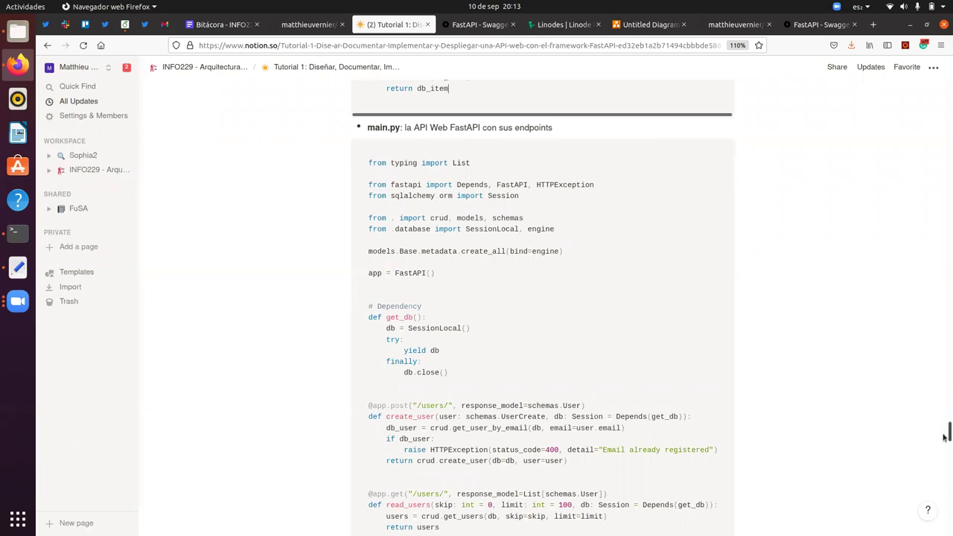
scroll(944, 437, "down", 3)
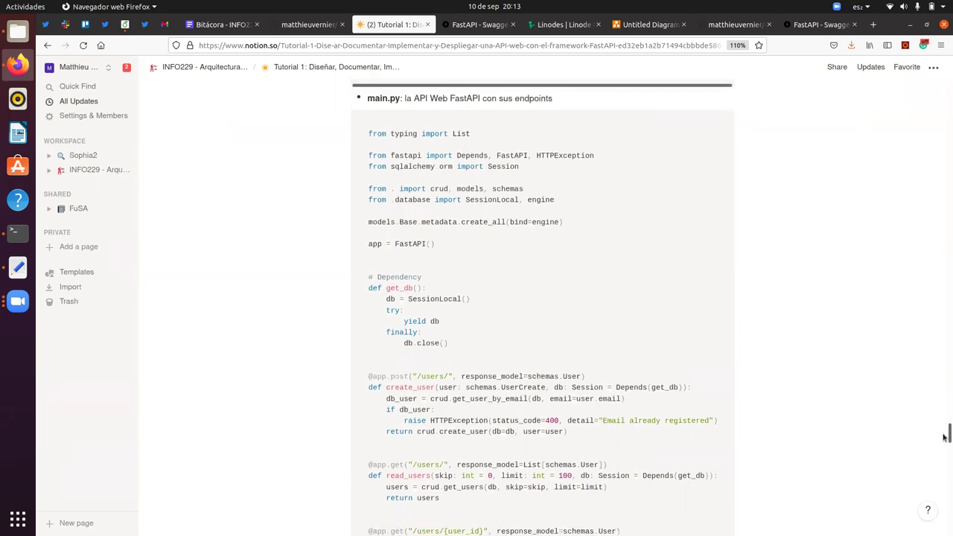
left_click(364, 246, "shift")
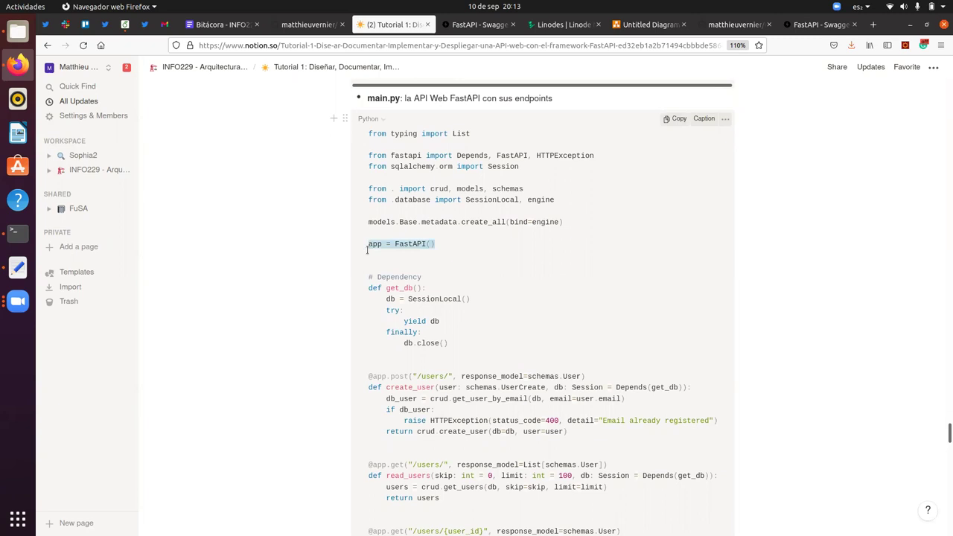
left_click(455, 277)
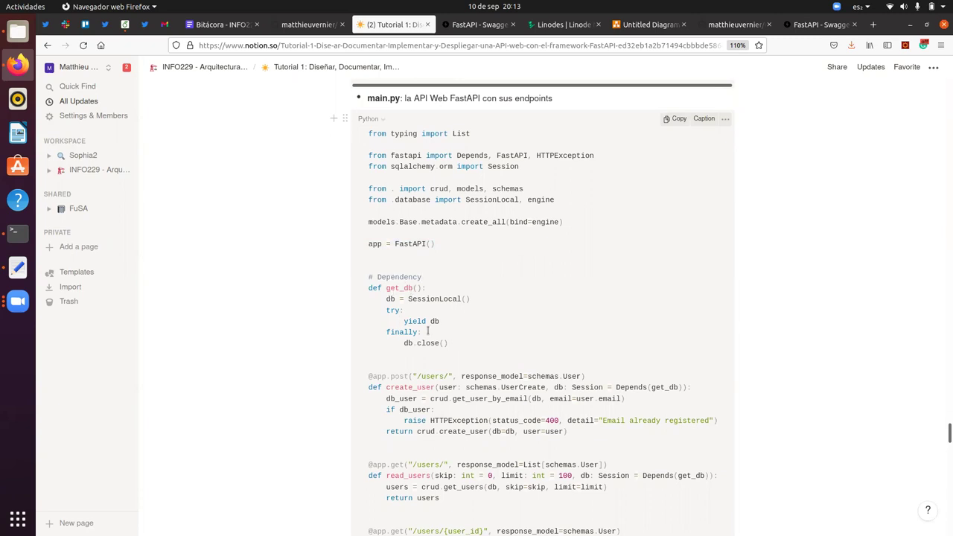
double_click(391, 298)
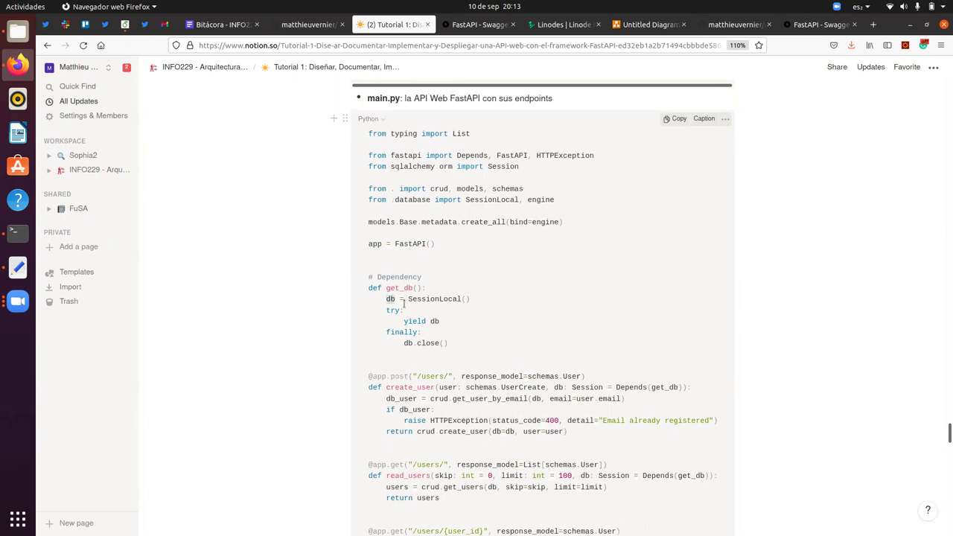
left_click(323, 349)
- Review the endpoints in the main.py code, focusing on the create_user function of the POST /users/ route
key("Down")
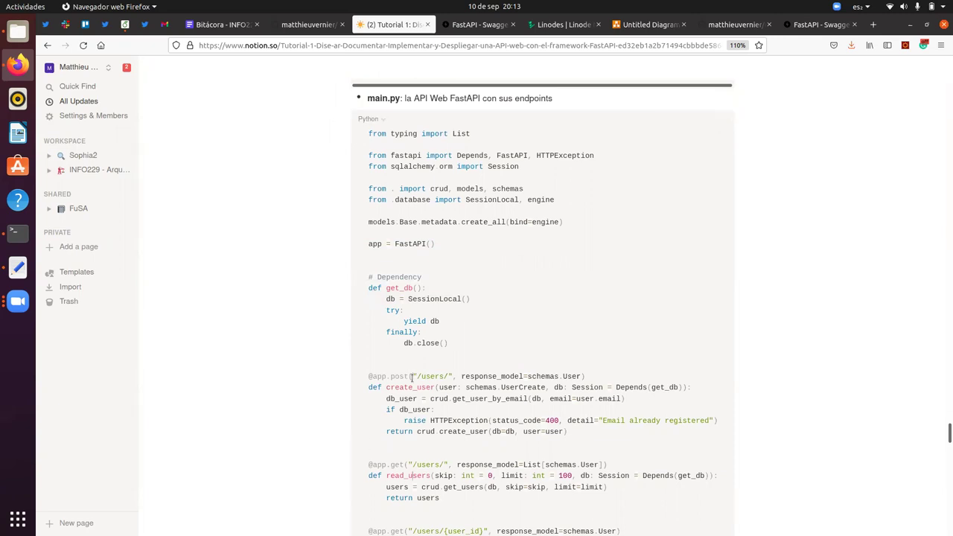
key("Down")
key("Down")
key("Down")
key("Down")
key("Down")
key("Down")
key("Down")
key("Down")
key("Down")
key("Down")
key("Down")
key("Down")
key("Down")
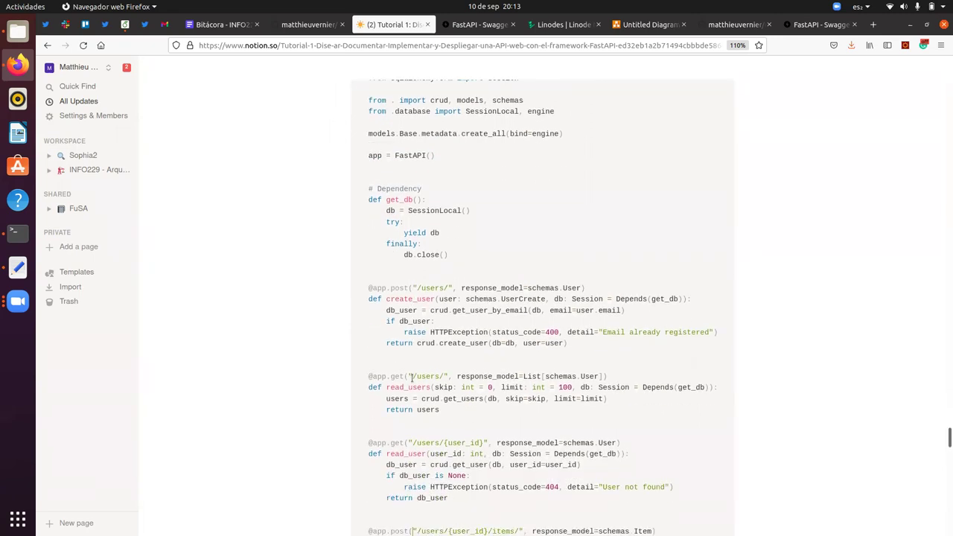
key("Down")
key("Down")
key("Down")
key("Down")
key("Down")
key("Down")
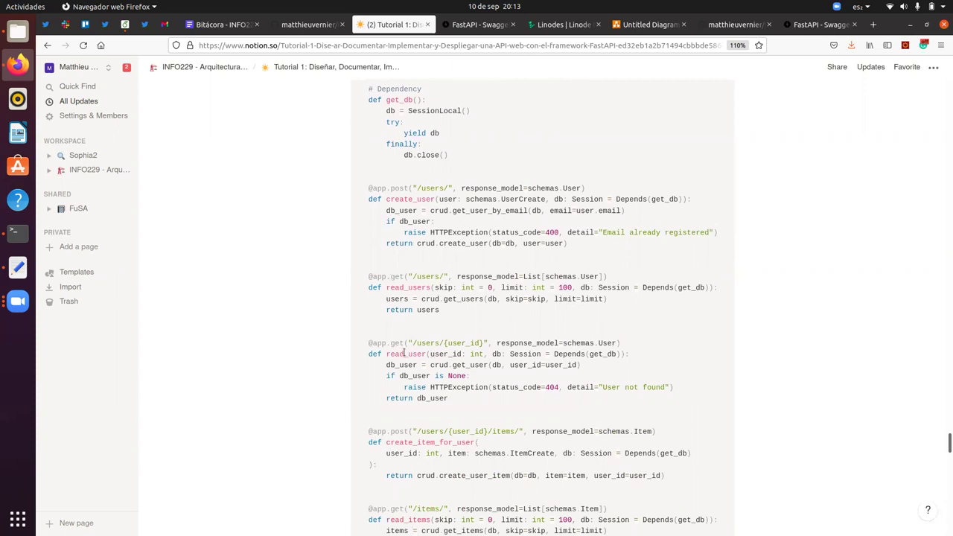
triple_click(407, 198)
left_click(419, 201)
- Examine the read_users endpoint in main.py, including its /users/ path, skip and limit parameters and crud.get_users call
double_click(430, 278)
left_click_drag(432, 282, 419, 286)
key("ctrl+z")
double_click(444, 288)
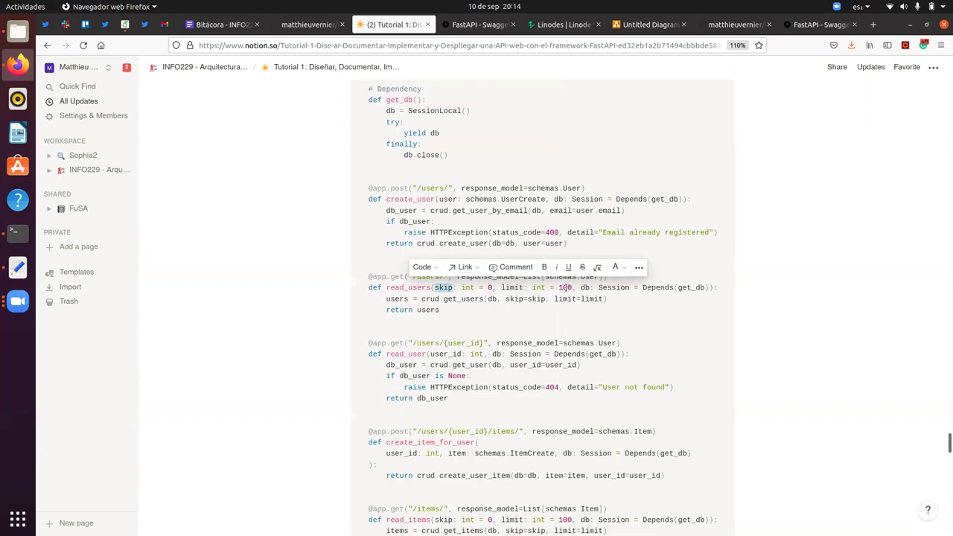
left_click(607, 306)
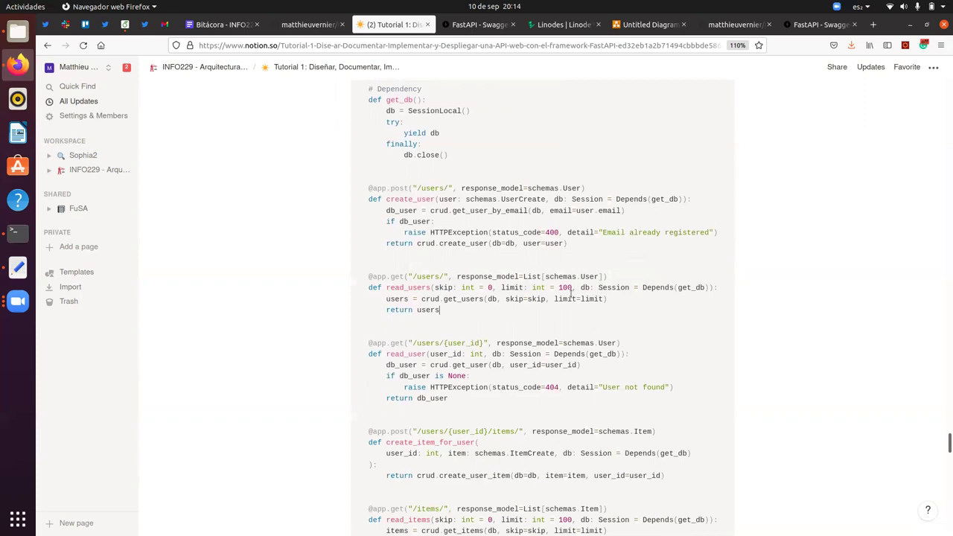
left_click_drag(443, 298, 486, 298)
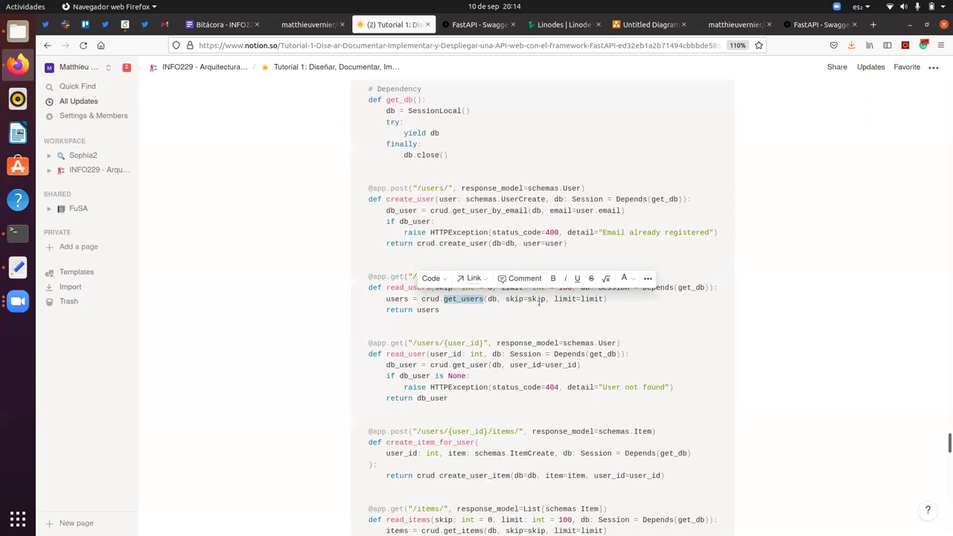
left_click(429, 310)
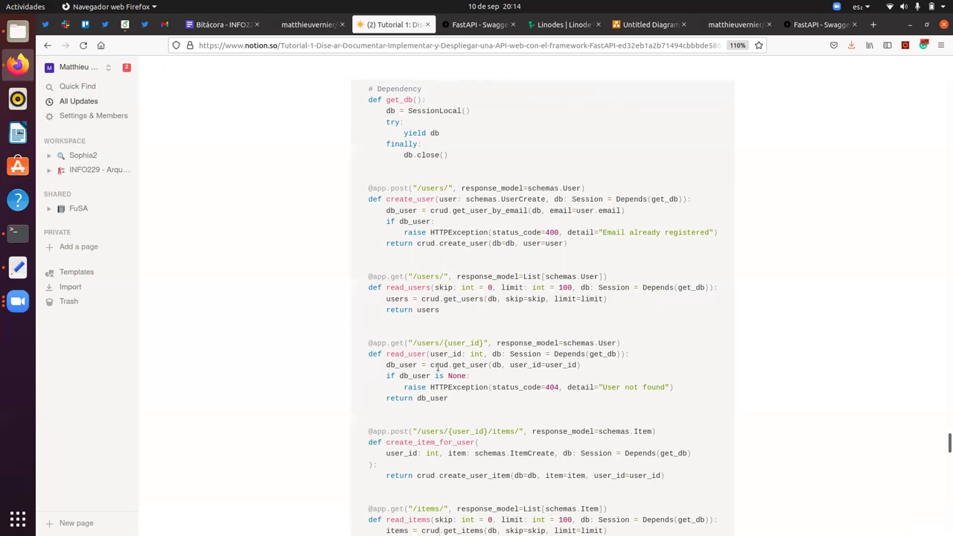
- Copy the command "uvicorn my-api.main:app --reload" given below the main.py code in the tutorial
scroll(437, 366, "down", 1)
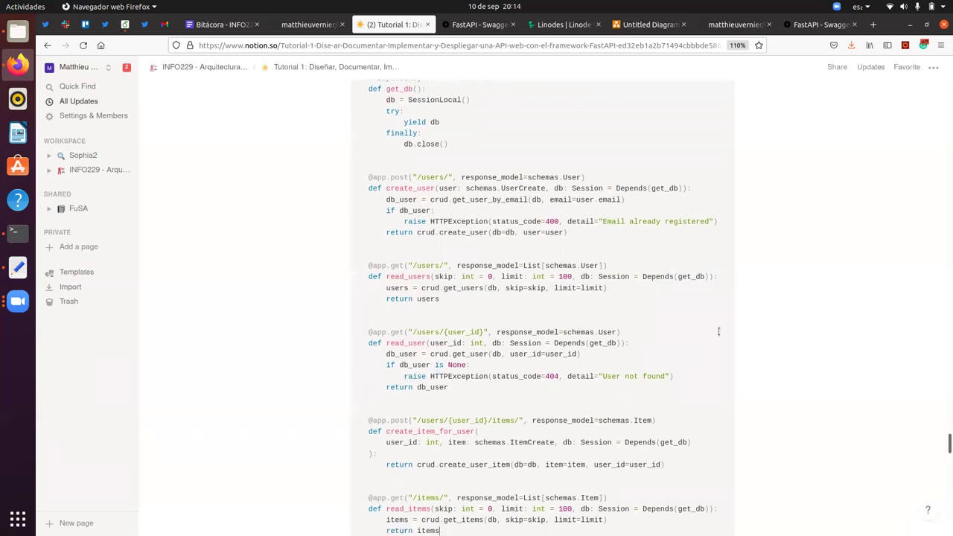
scroll(943, 452, "down", 3)
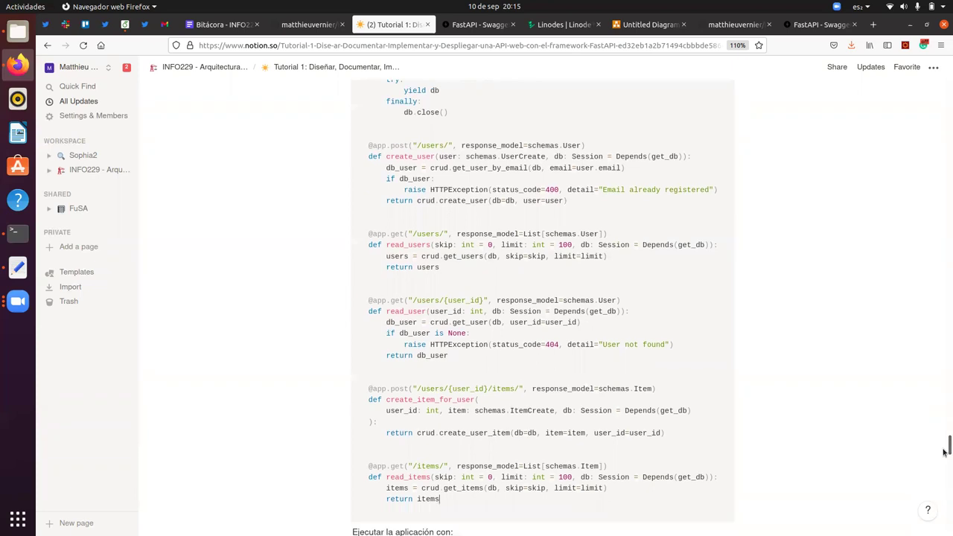
scroll(943, 451, "up", 2)
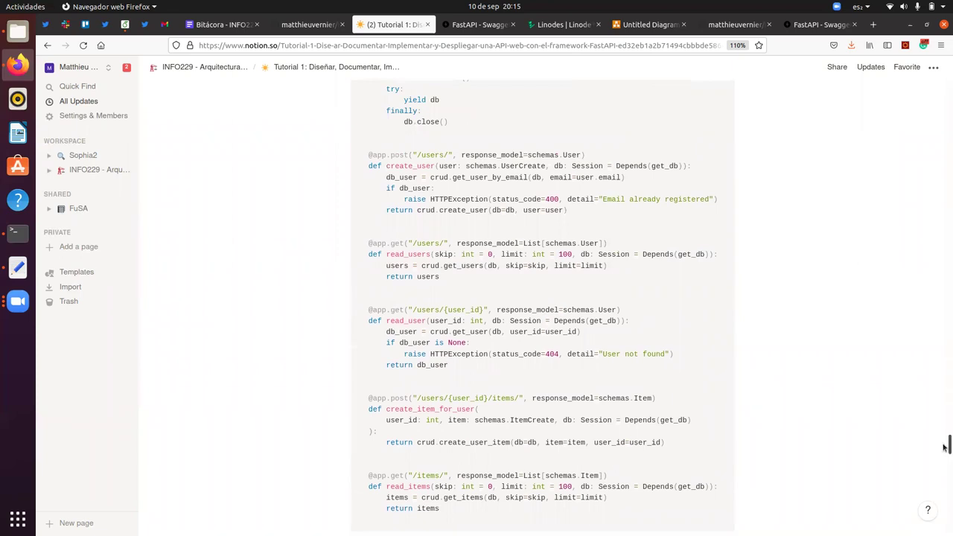
scroll(943, 446, "down", 3)
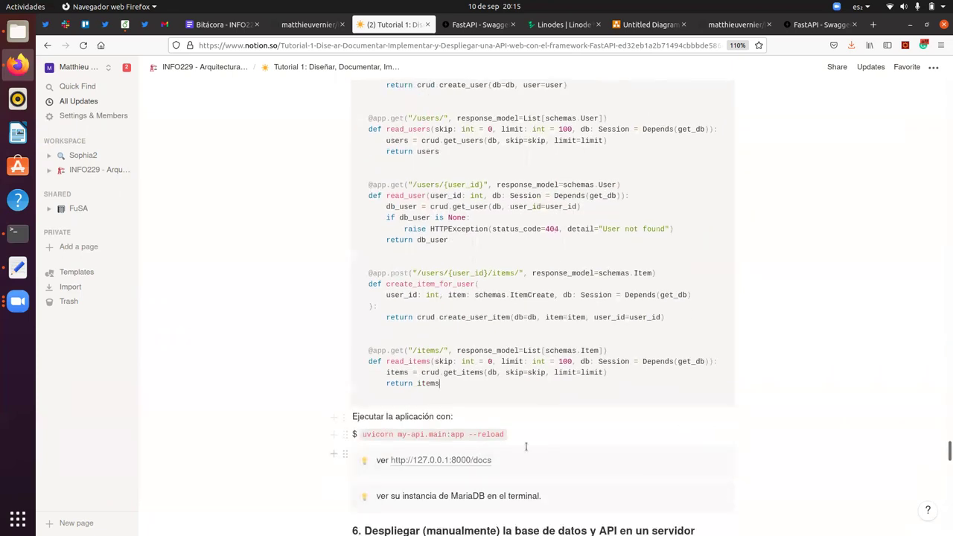
triple_click(477, 436)
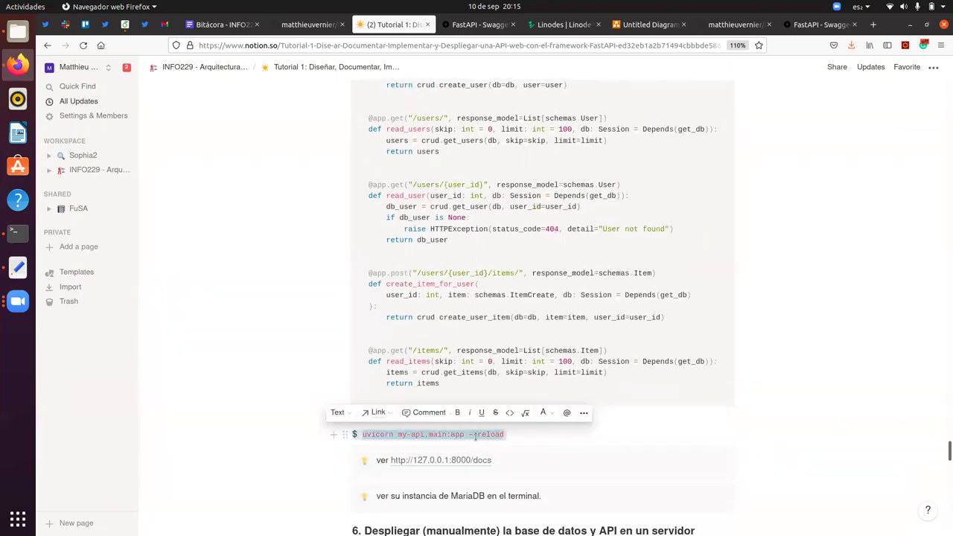
double_click(496, 438)
left_click_drag(506, 437, 363, 435)
key("ctrl+c")
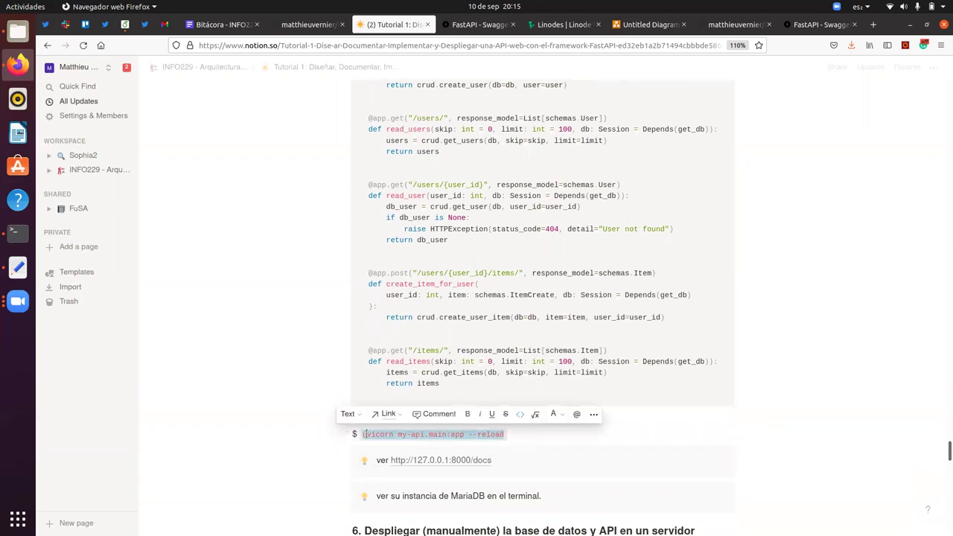
- Switch to the terminal and move up from the my-api folder with "cd .."
key("alt+Tab")
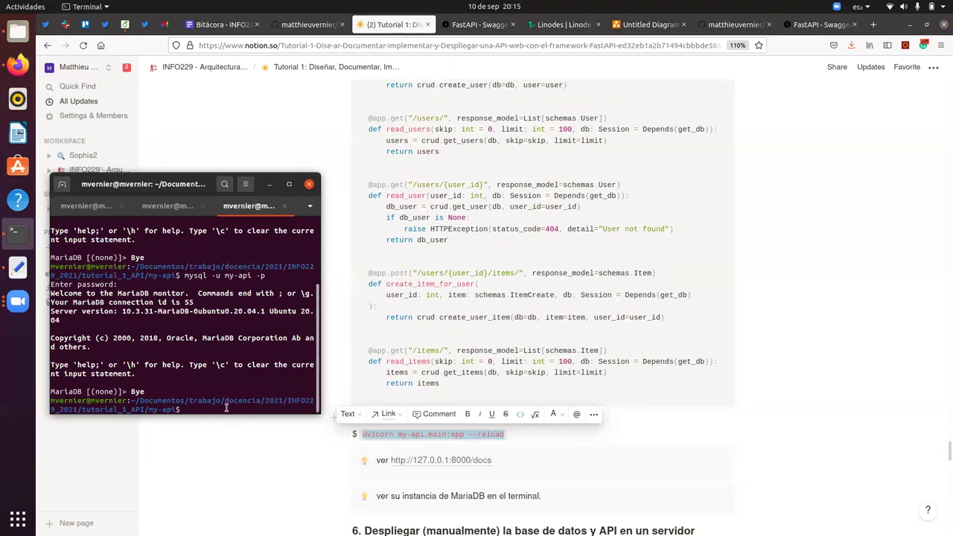
right_click(227, 412)
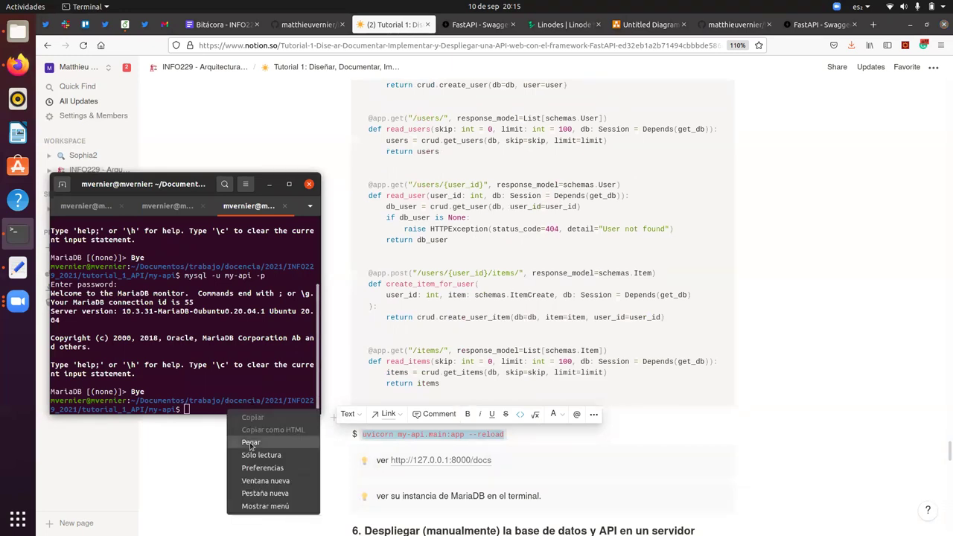
left_click(201, 410)
type("cd ..")
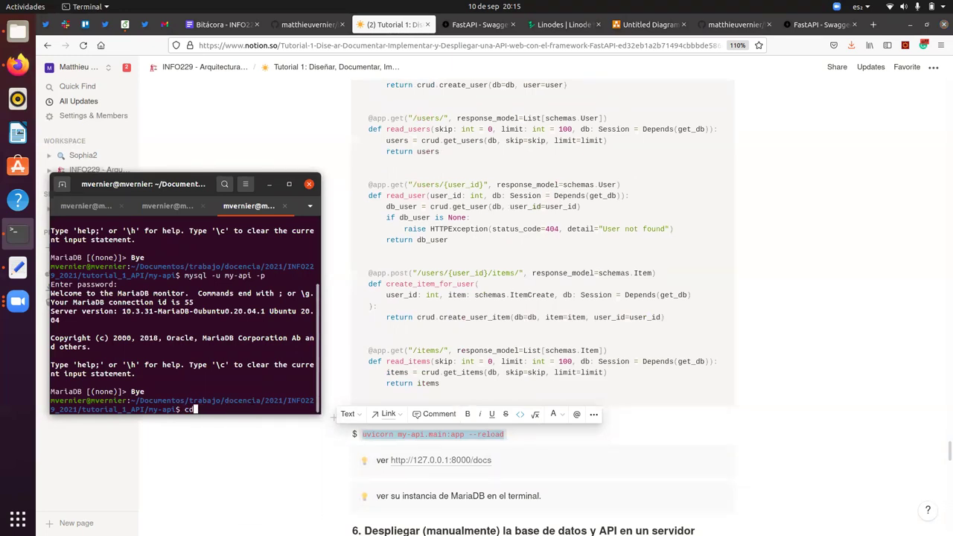
key("Return")
- Start the web API by running the copied command "uvicorn my-api.main:app --reload"
right_click(205, 403)
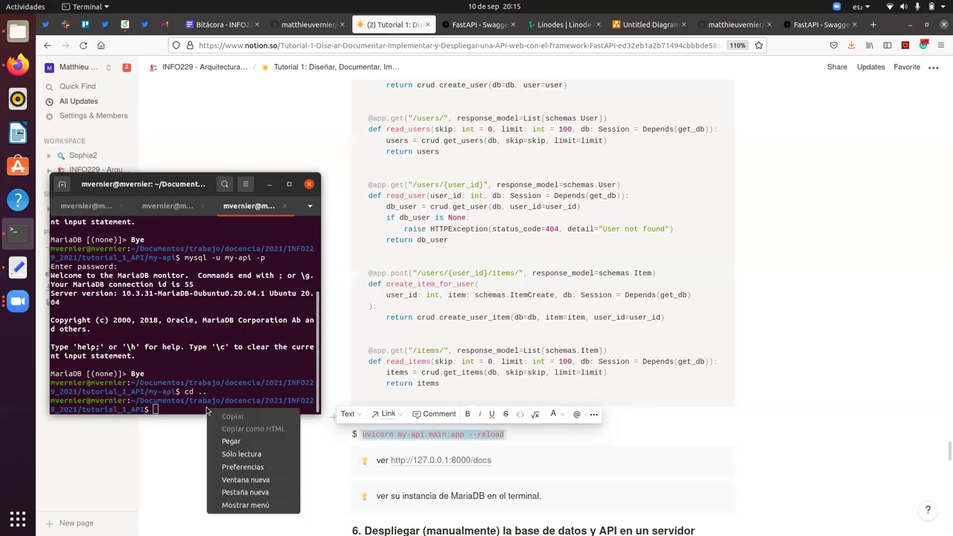
left_click(230, 441)
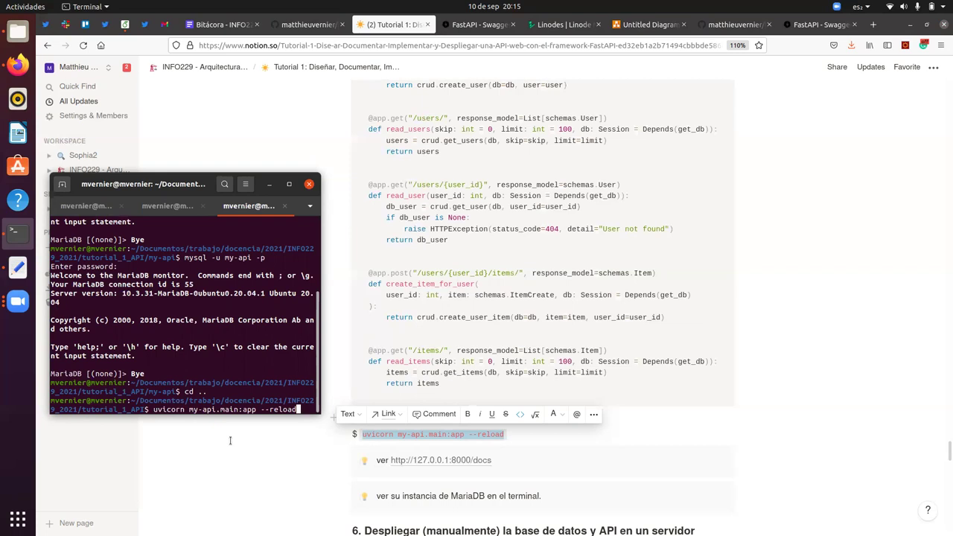
key("Return")
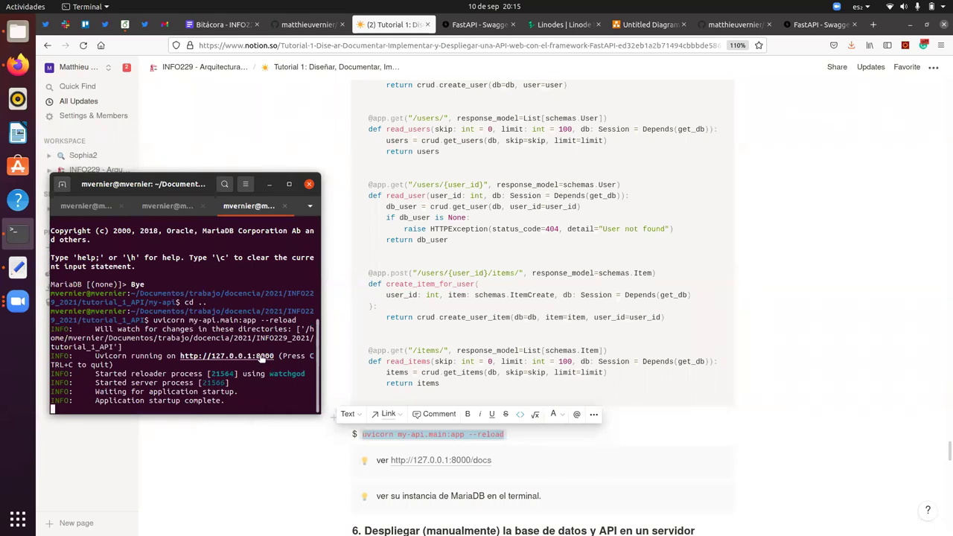
- Open the API documentation at 127.0.0.1:8000/docs in the browser and expand the GET /users/ endpoint
left_click(260, 358, "ctrl")
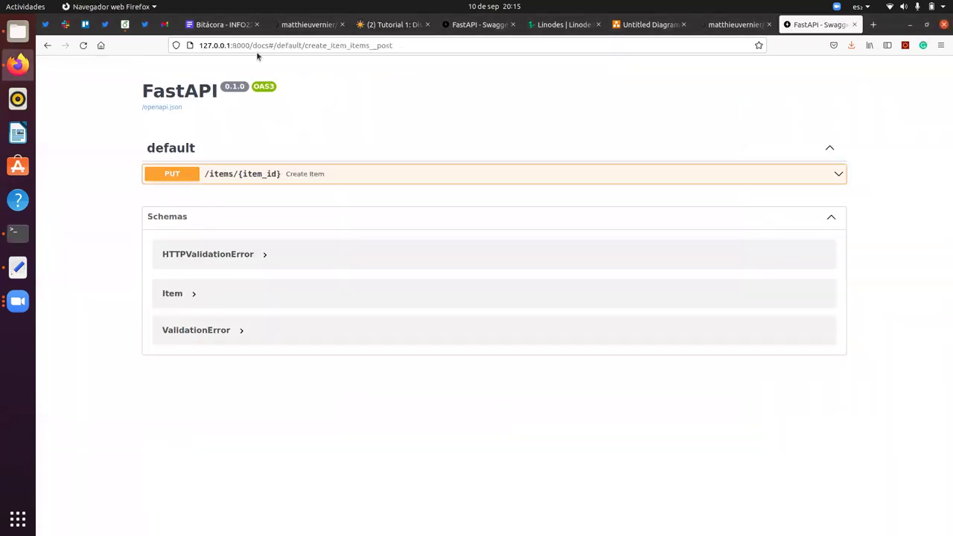
left_click_drag(262, 46, 414, 46)
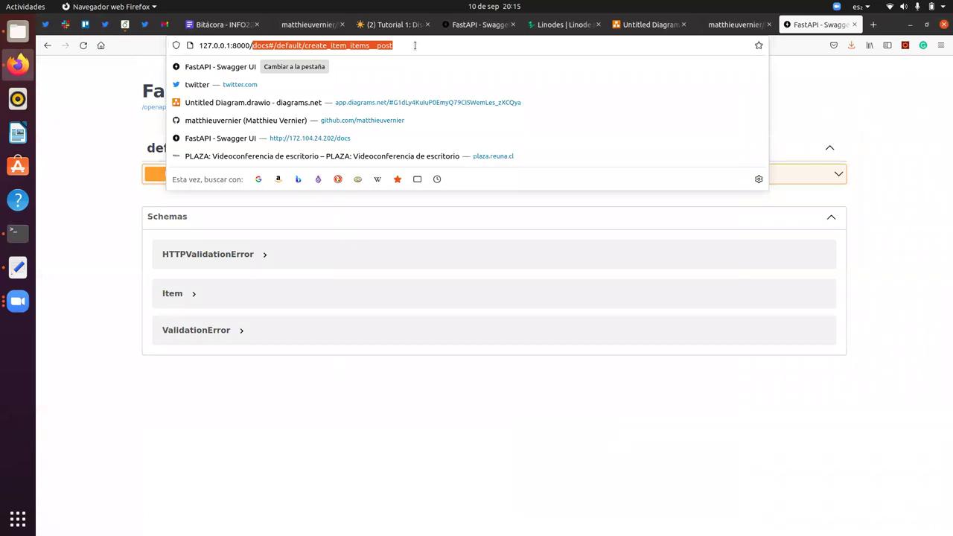
type("docs")
key("Return")
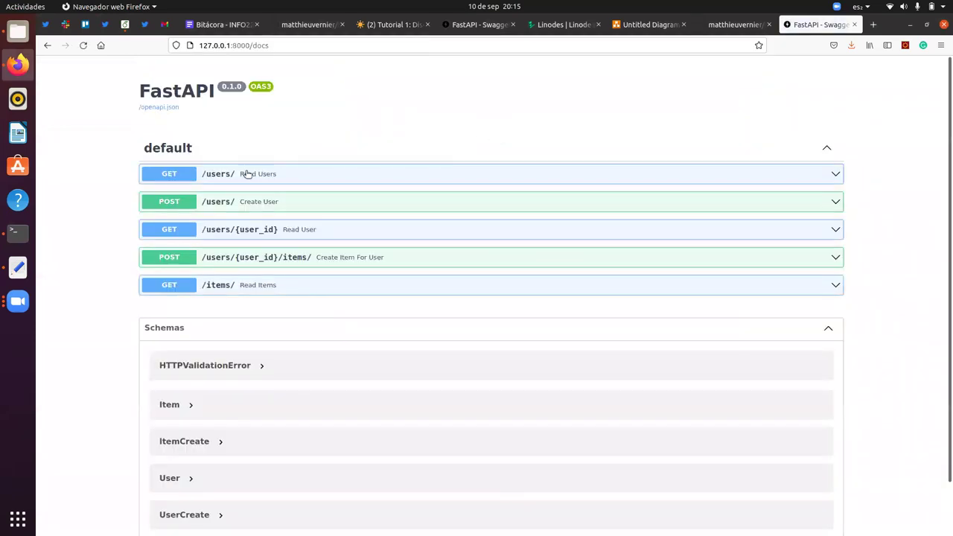
left_click(168, 179)
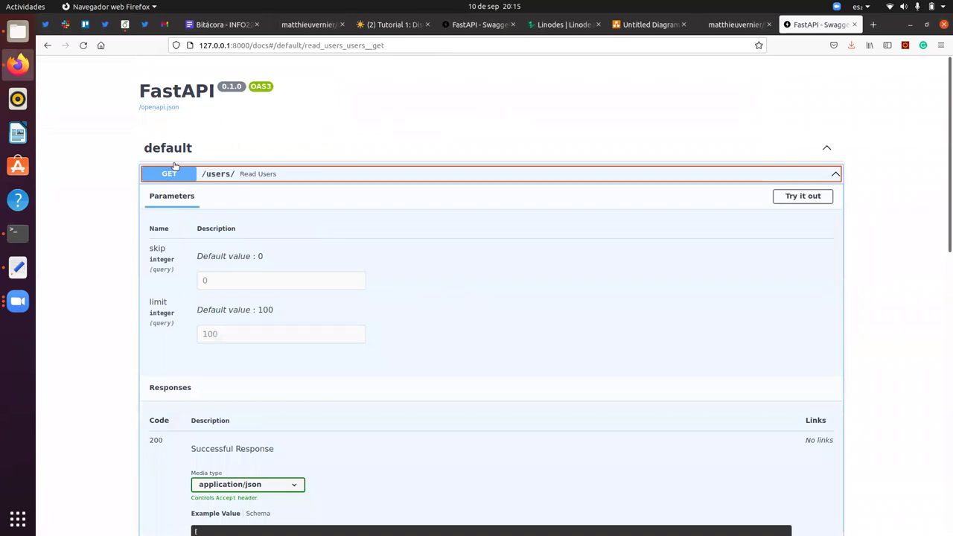
- Open a new terminal tab and log in to MariaDB with "sudo mysql -u root -p", entering the sudo and database passwords
left_click(174, 172)
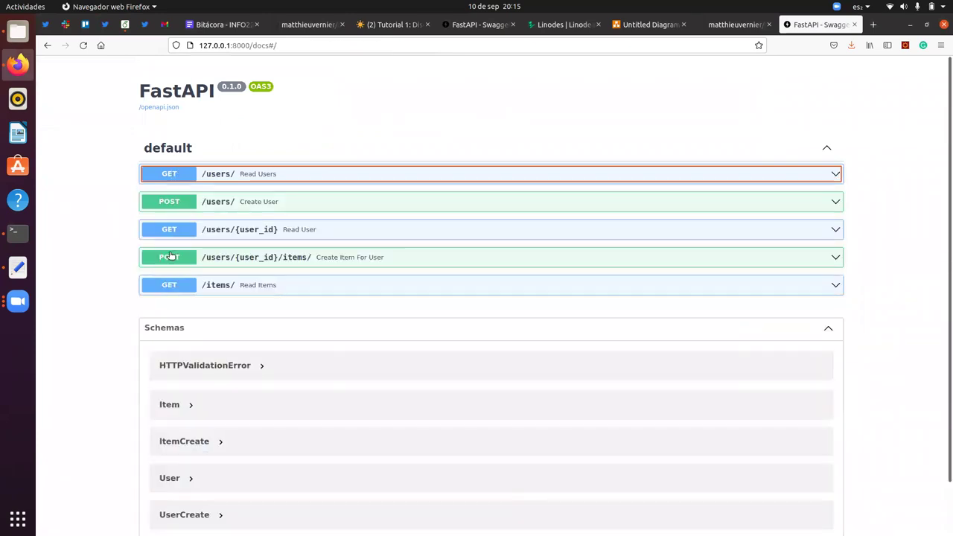
left_click(18, 232)
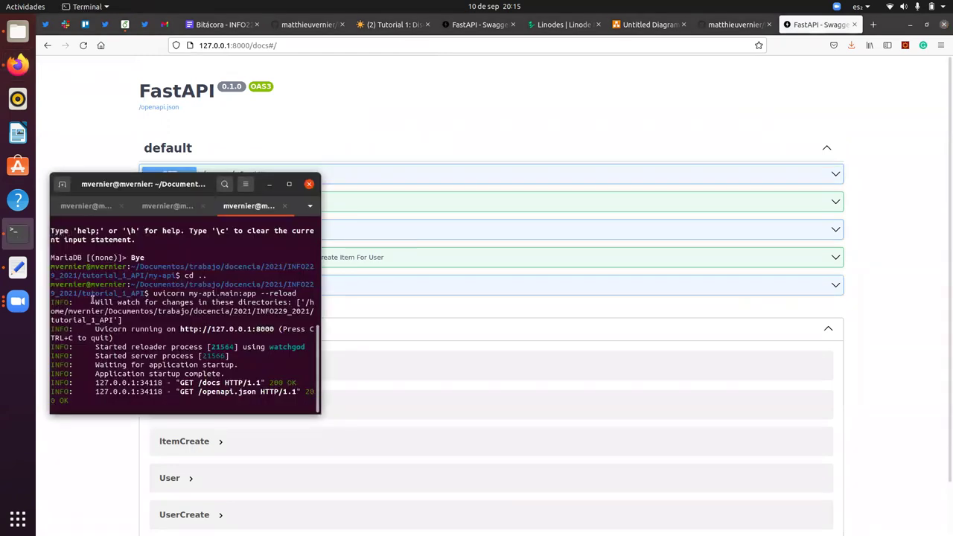
key("ctrl+shift+t")
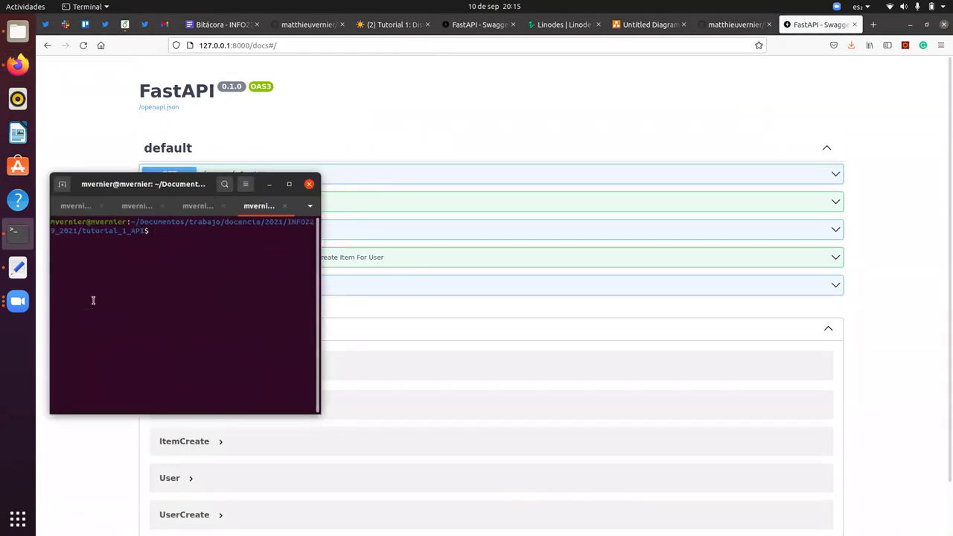
type("sudo mysql -u root -p")
key("Return")
key("Return")
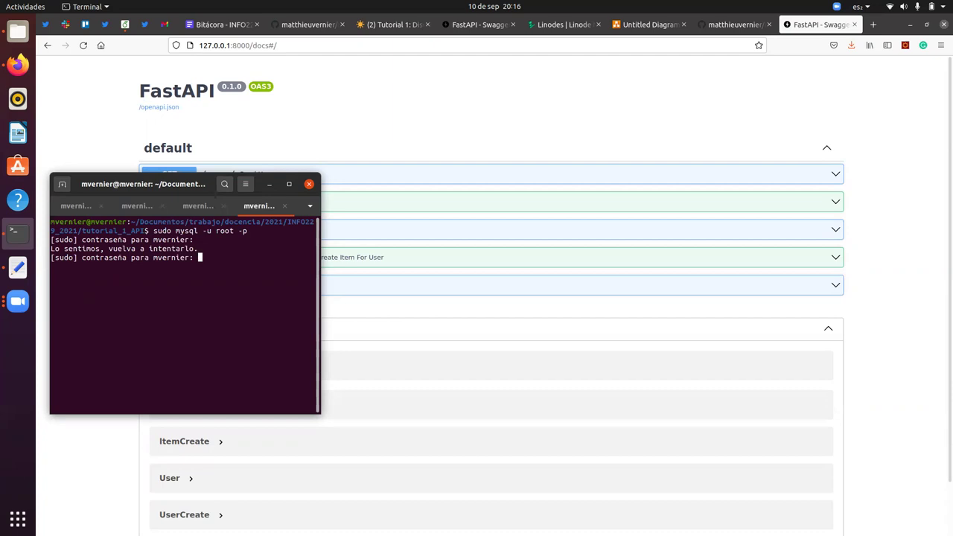
key("Return")
key("Return")
- Select the tutorial1 database with "use tutorial1;"
type("use ")
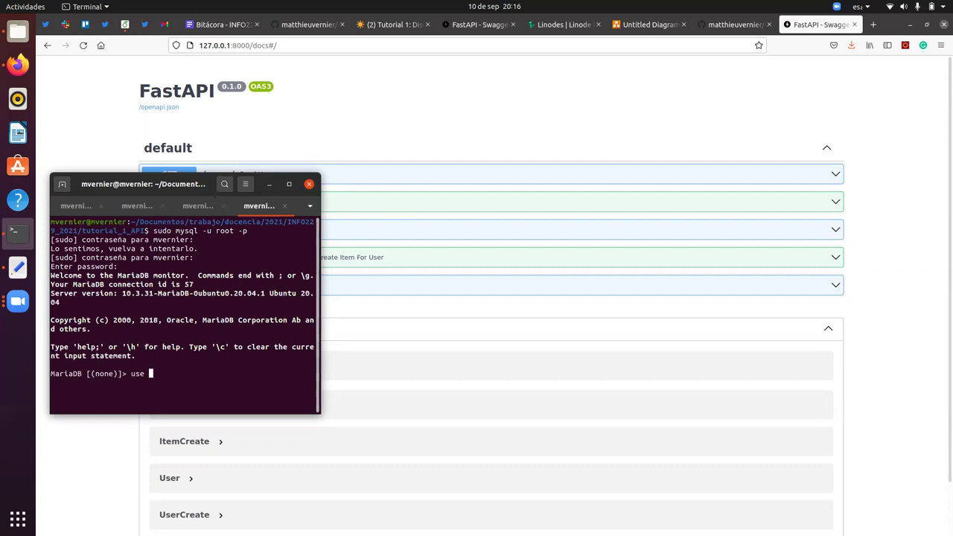
type("tutorial1;")
key("Return")
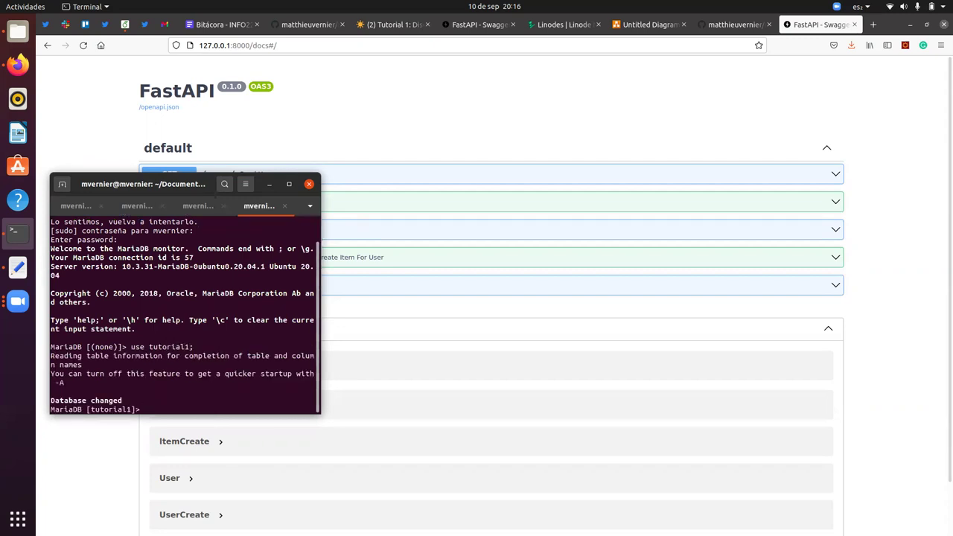
- List the database's tables with "show tables;" in an enlarged terminal window and inspect the items table with "describe items;"
type("sho")
key("BackSpace")
key("BackSpace")
key("BackSpace")
left_click_drag(319, 411, 464, 457)
type("sh")
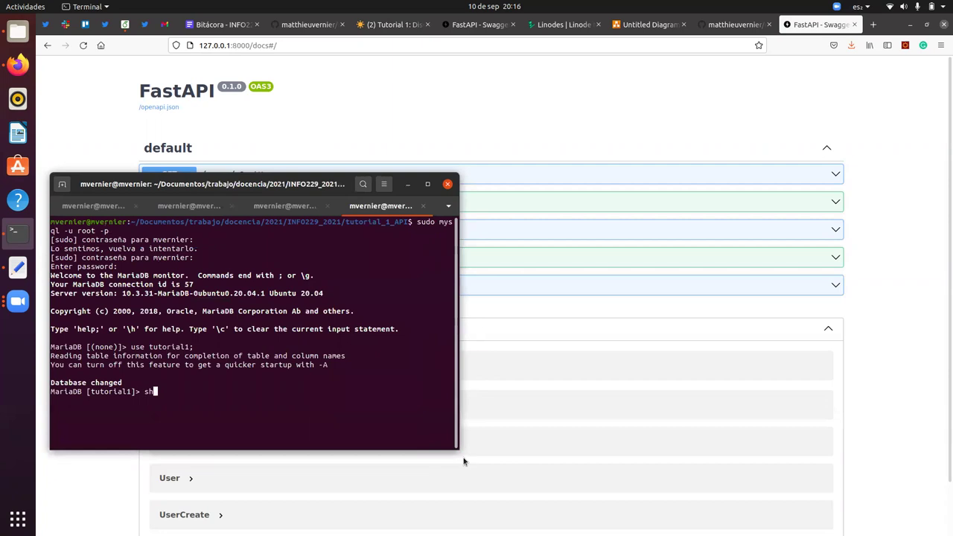
type("ow tables;")
key("Return")
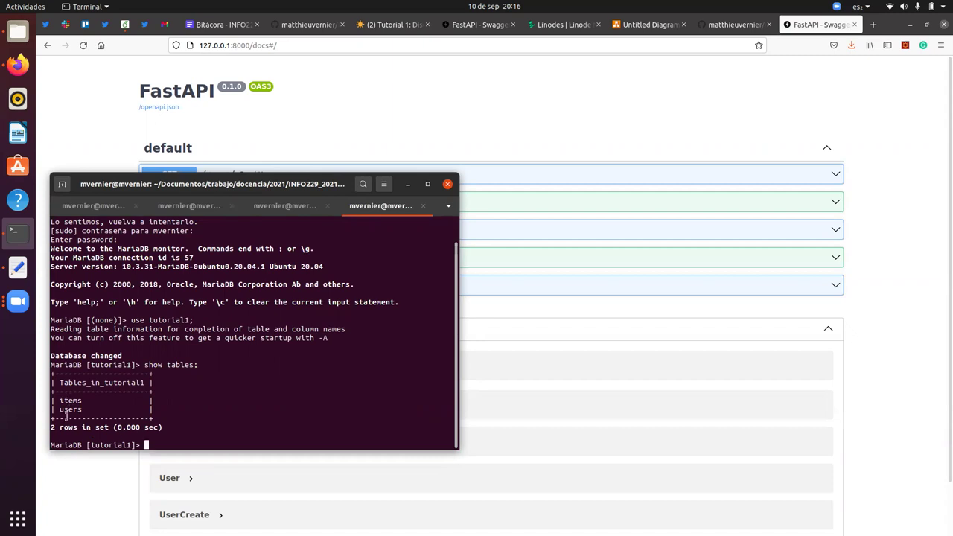
type("describe items;")
key("Return")
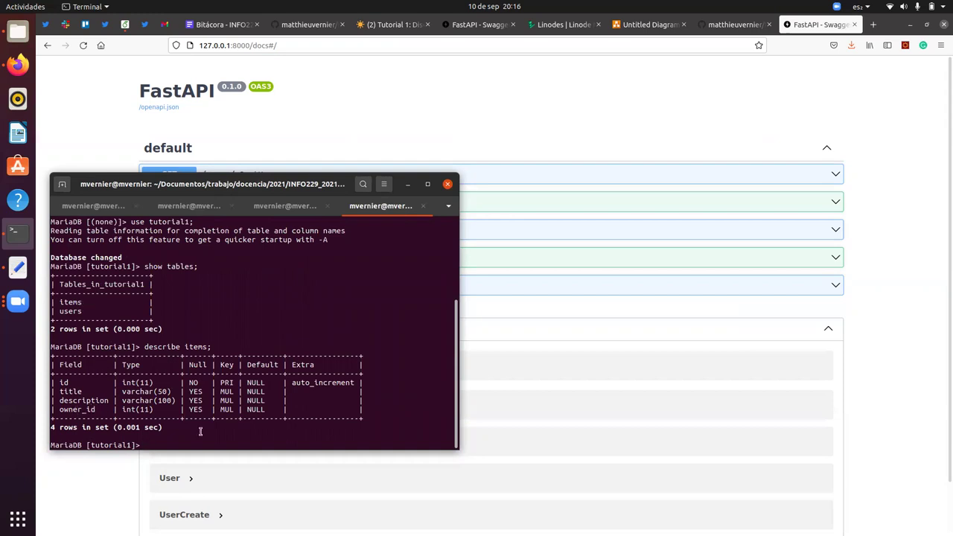
- Return to the tutorial page in the browser and examine the diagrams in section 2, "Contexto del tutorial"
left_click(119, 493)
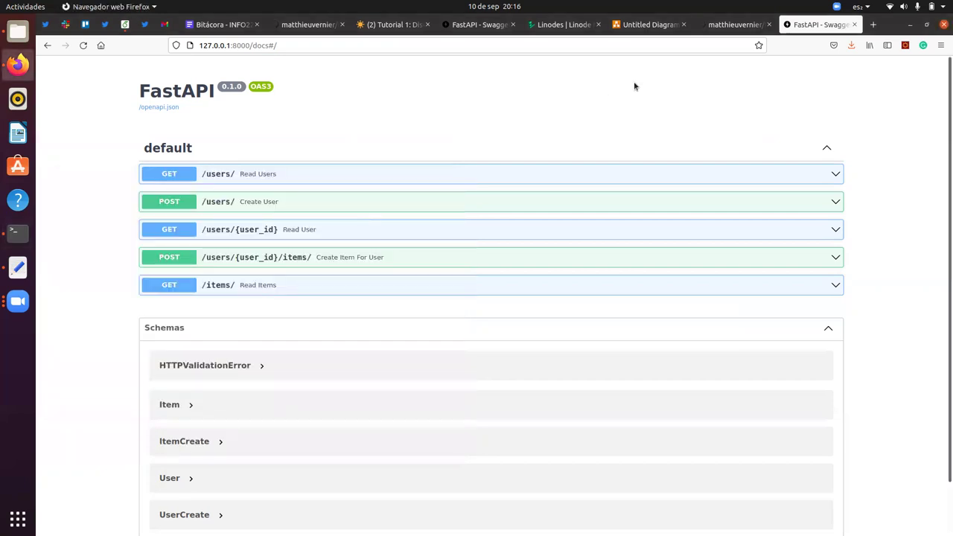
left_click(494, 26)
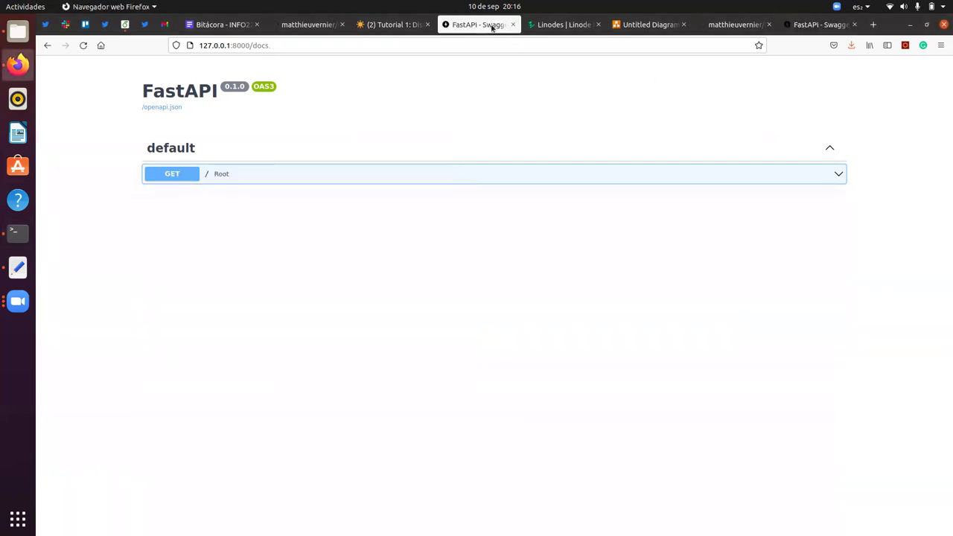
left_click(397, 26)
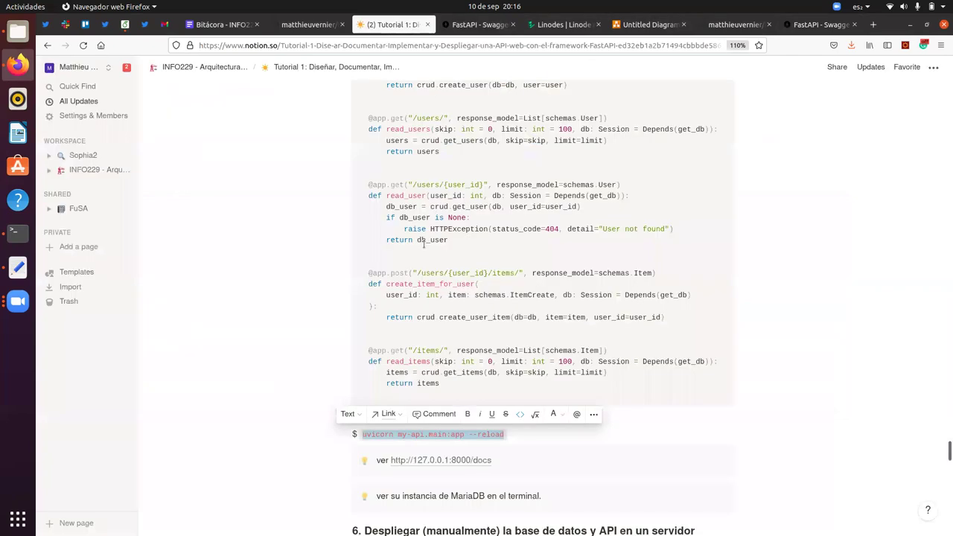
left_click(779, 407)
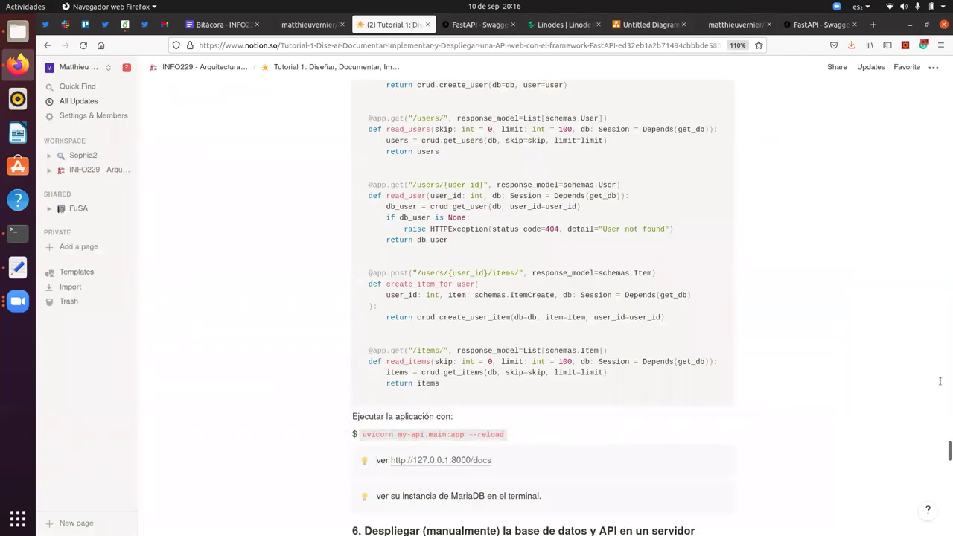
left_click_drag(944, 446, 771, 115)
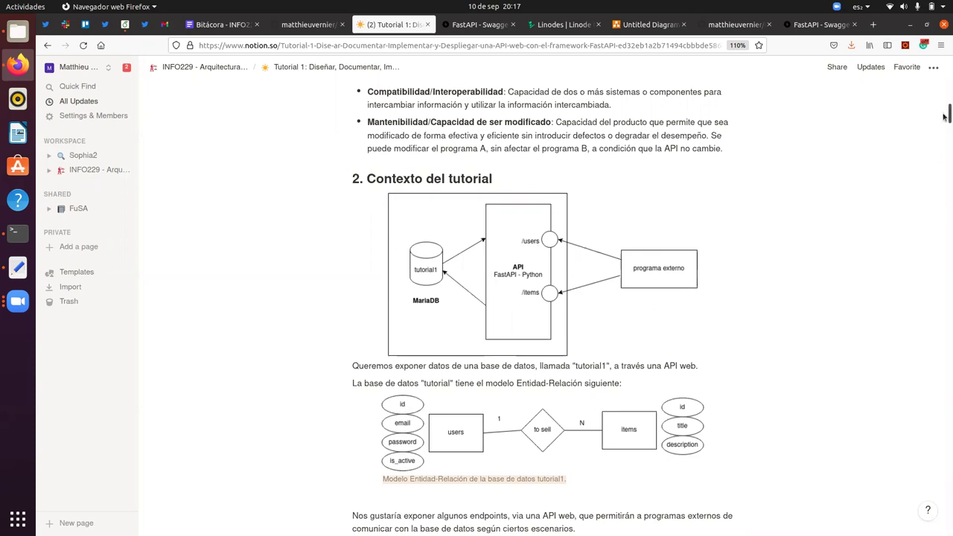
- Go to the tutorial's section 6 on server deployment and look at the Linode server list in its open browser page
left_click_drag(944, 122, 944, 471)
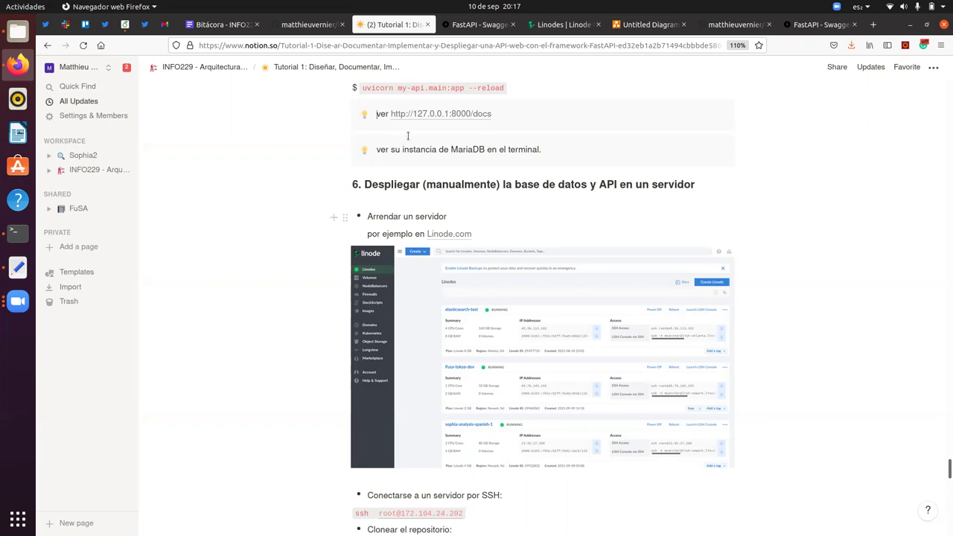
left_click(557, 28)
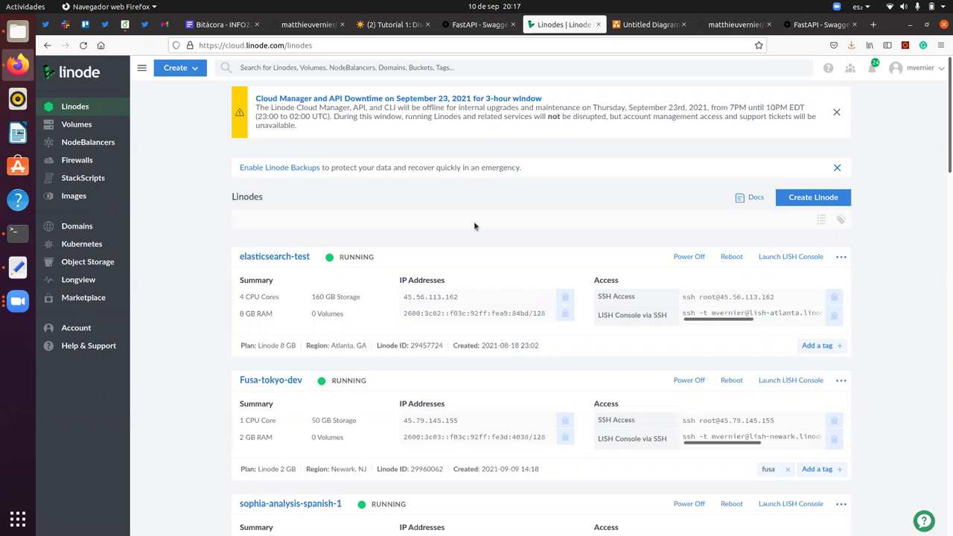
left_click(402, 27)
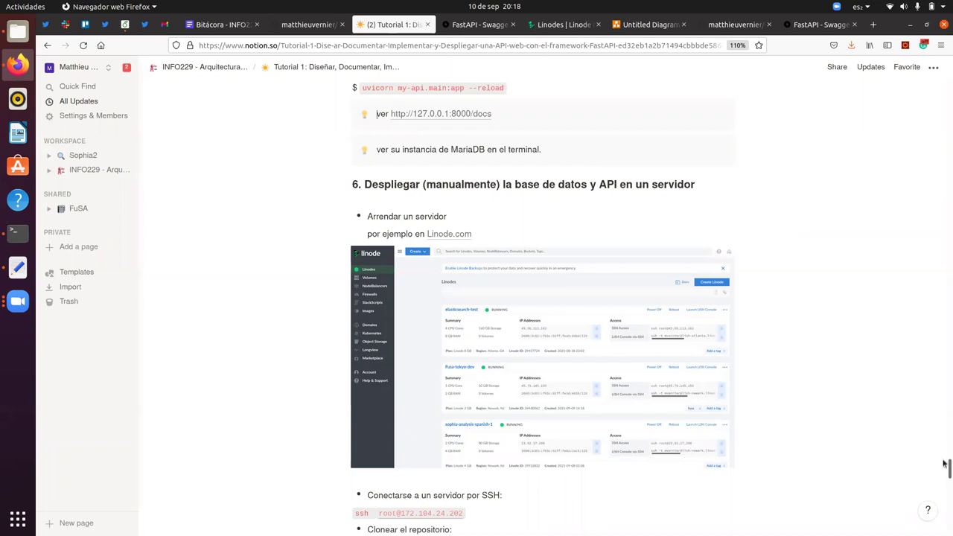
left_click_drag(946, 468, 947, 473)
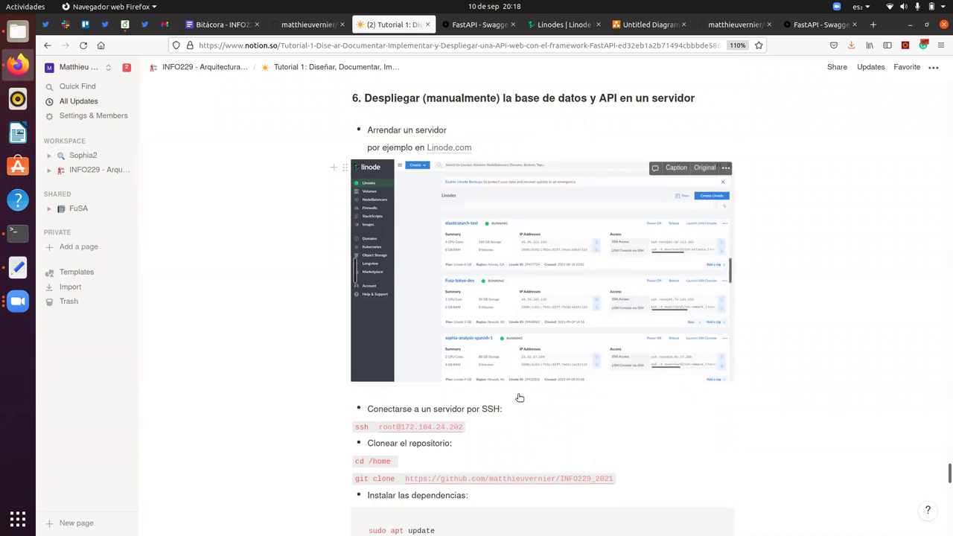
left_click_drag(465, 433, 355, 430)
key("ctrl+c")
- Switch to the terminal, exit MariaDB and clear the terminal output
key("alt+Tab")
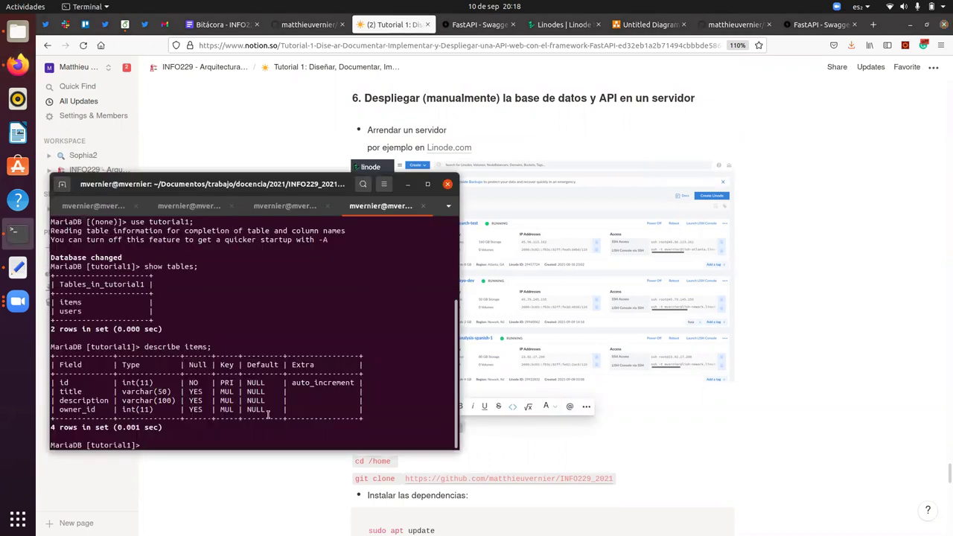
key("ctrl+d")
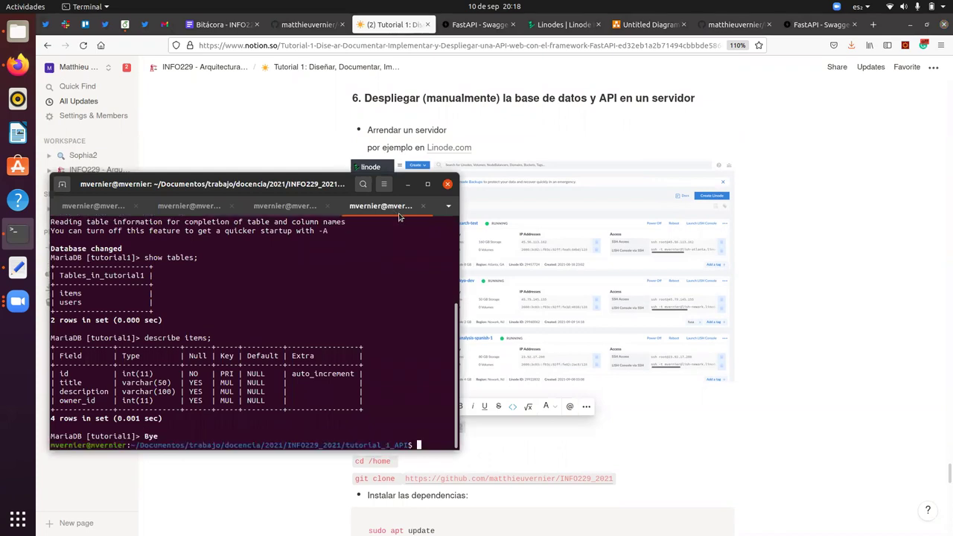
type("clear")
key("Return")
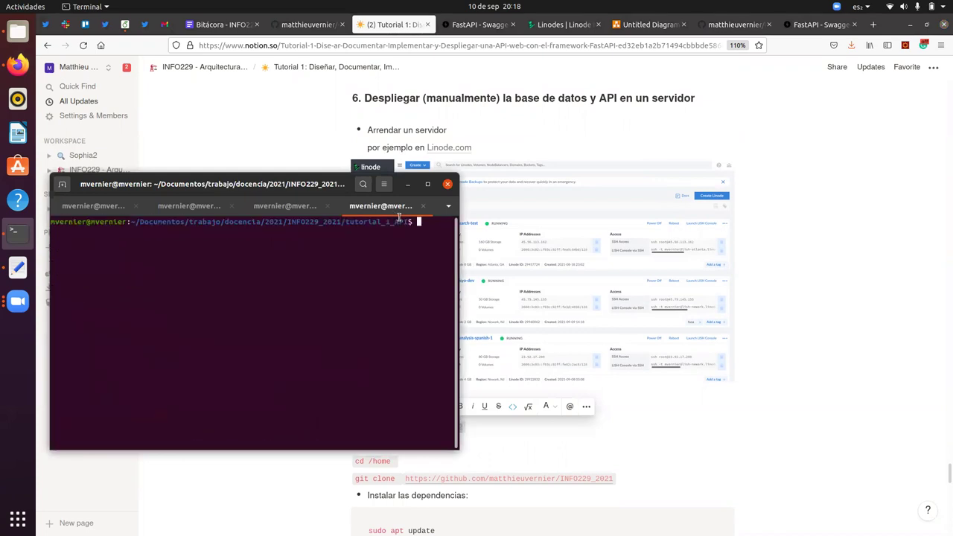
right_click(420, 227)
left_click(447, 257)
key("Return")
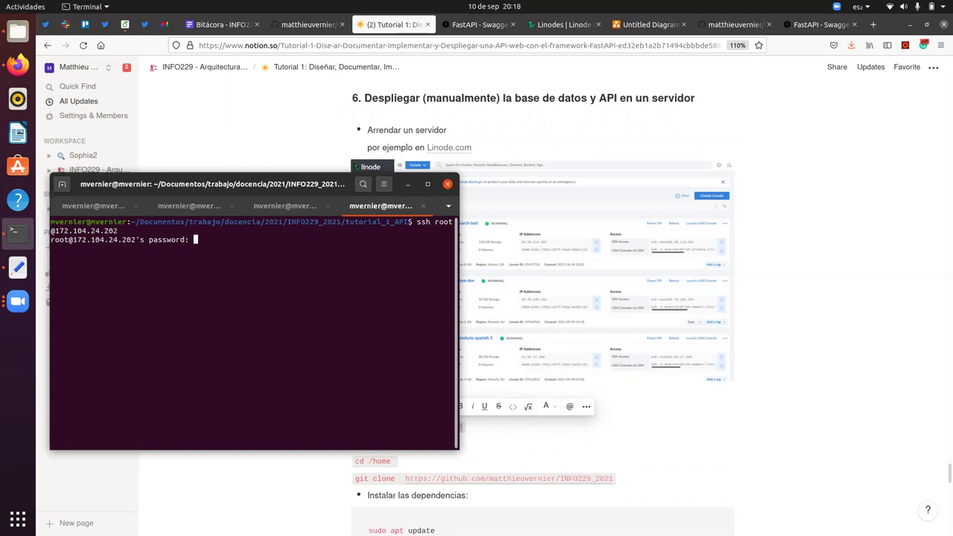
key("Return")
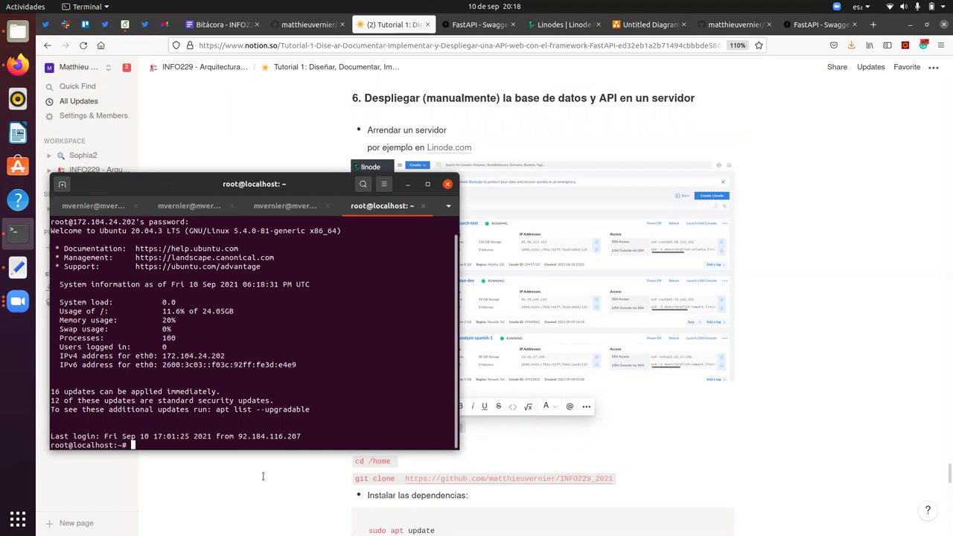
- Check the tutorial's cloning instructions, then change to the server's /home/ folder and list its contents with "ls"
left_click(349, 471)
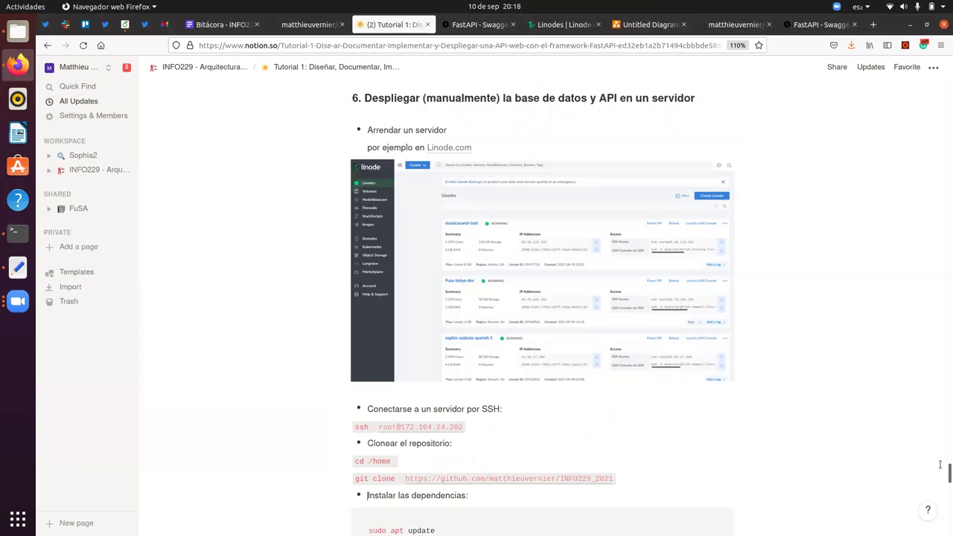
scroll(944, 478, "down", 3)
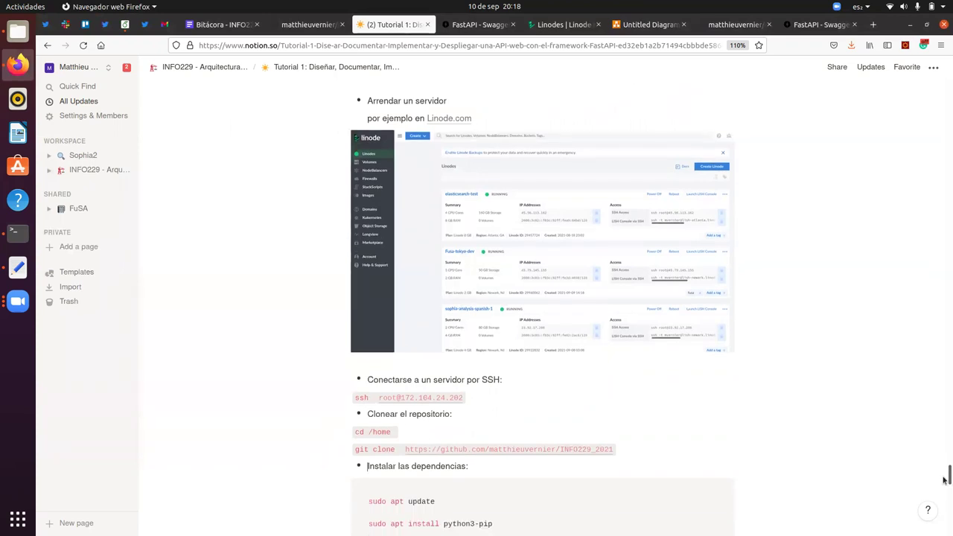
key("alt+Tab")
type("cd /home/")
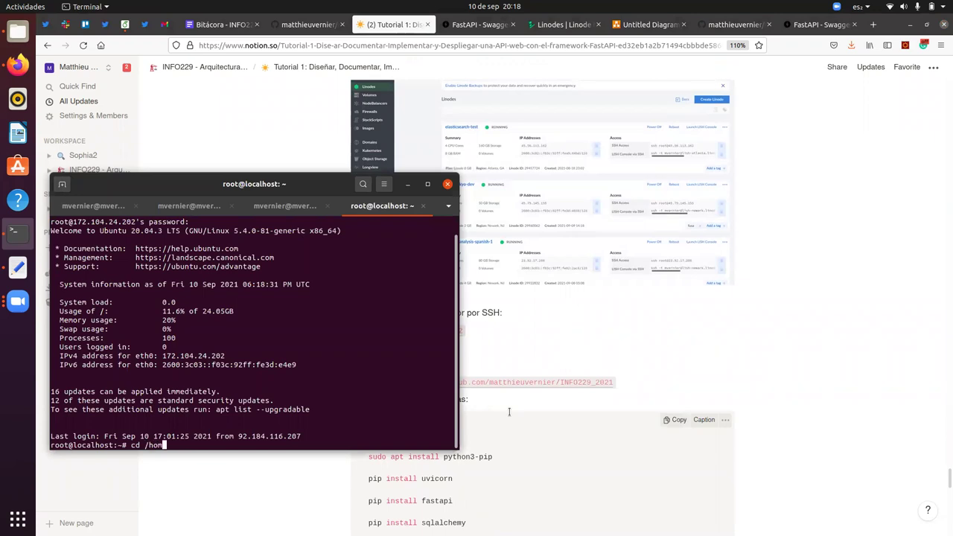
key("Return")
type("ls")
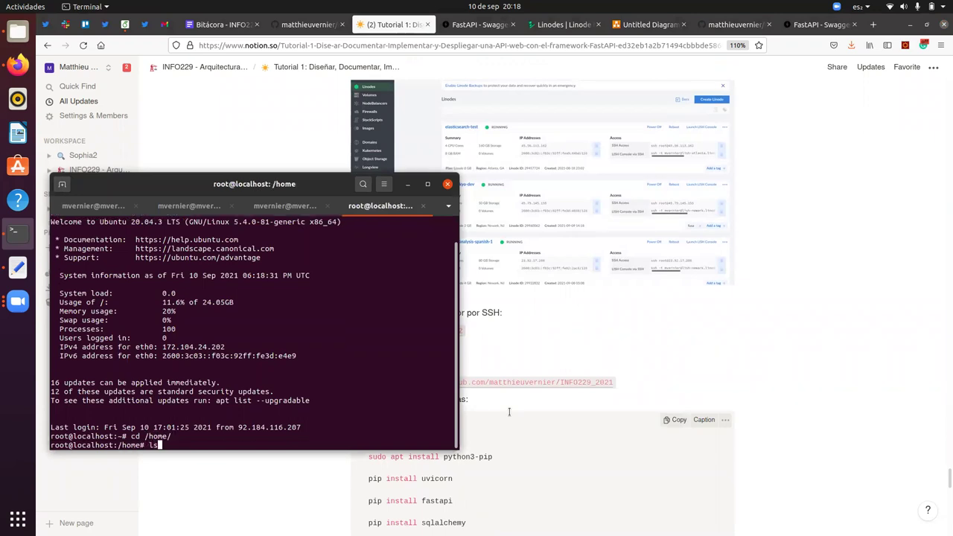
key("Return")
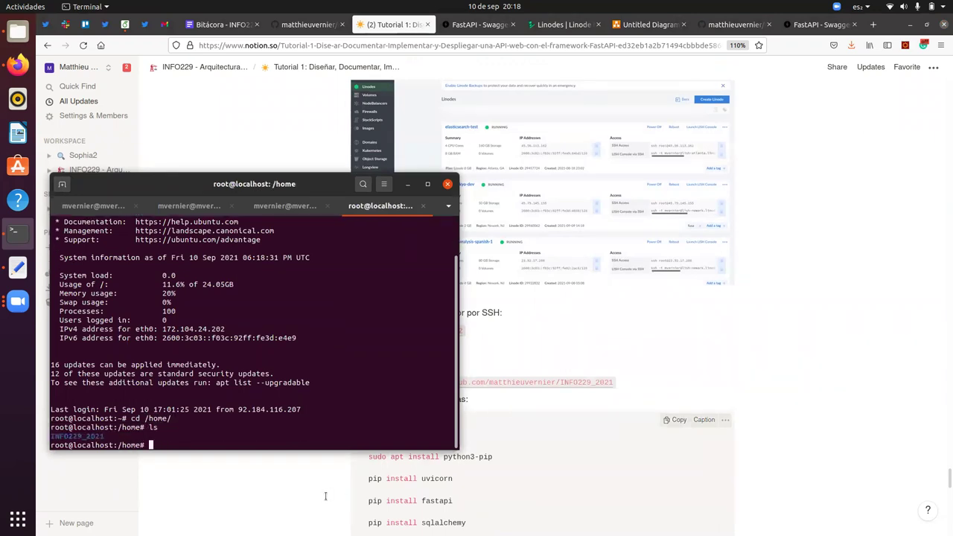
- Review the tutorial's remaining deployment instructions: cloning the repository, installing the dependencies and MariaDB, creating the my-api user, and deploying the API
key("alt+Tab")
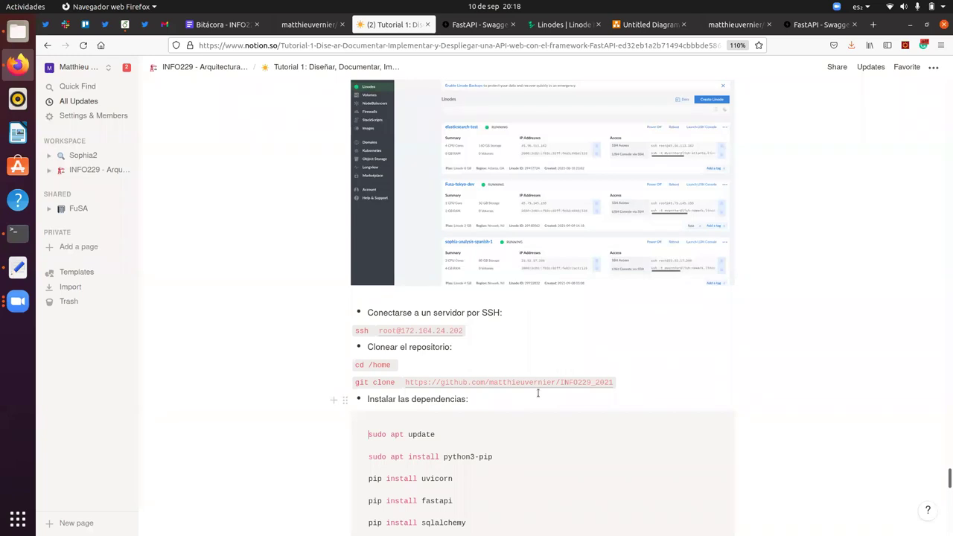
key("alt+Tab")
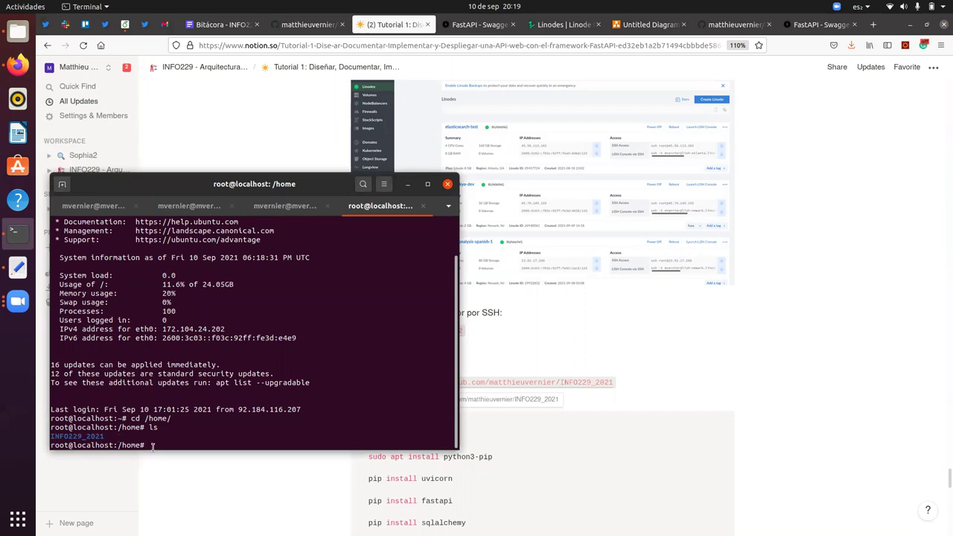
left_click_drag(299, 191, 311, 110)
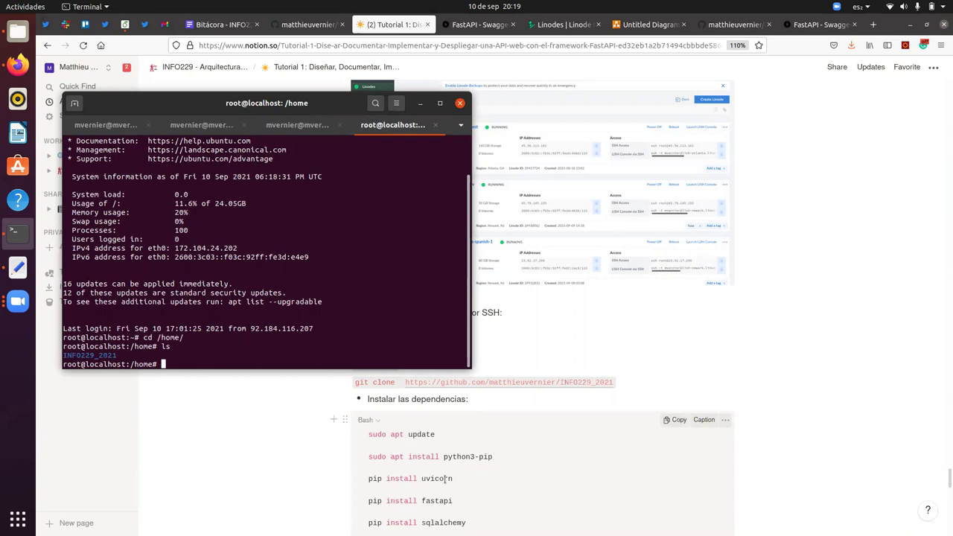
left_click(439, 502)
scroll(439, 503, "down", 1)
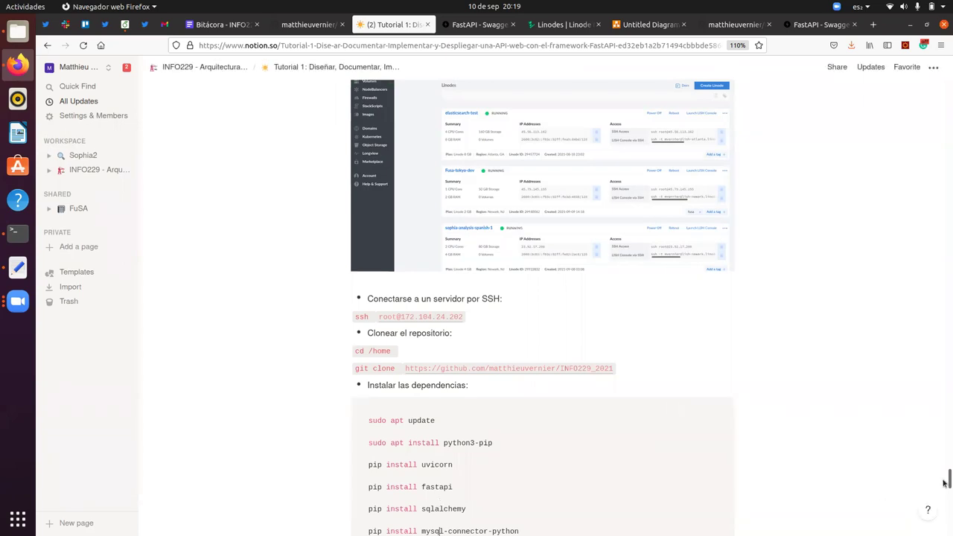
scroll(944, 486, "down", 2)
scroll(944, 485, "down", 3)
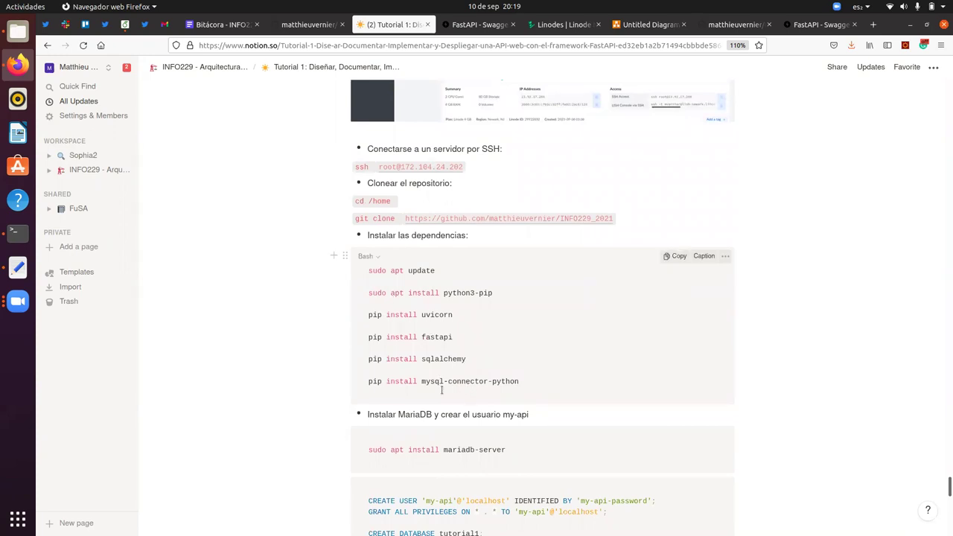
left_click_drag(507, 450, 368, 449)
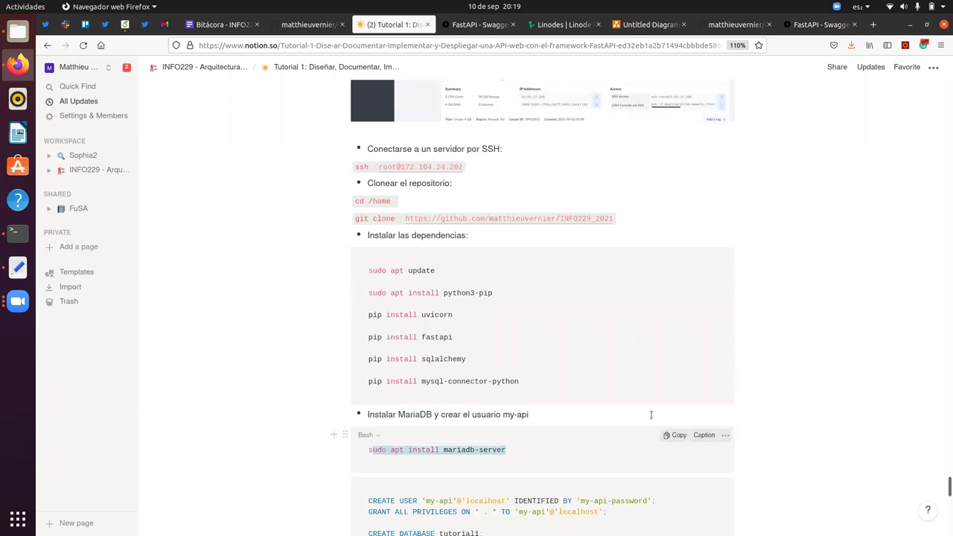
scroll(944, 491, "down", 3)
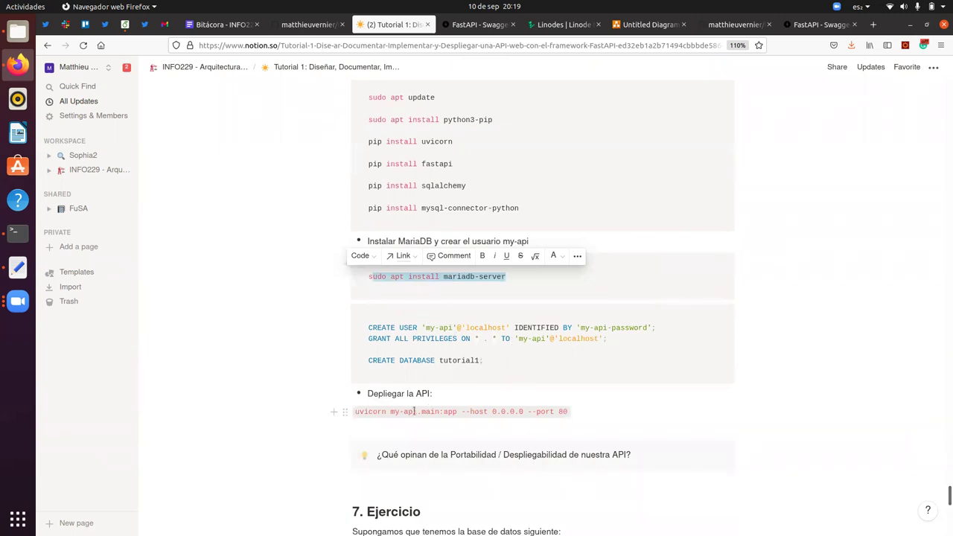
- Switch to the server terminal, change from /home into the INFO229_2021 folder and list its contents with "ls"
key("alt+Tab")
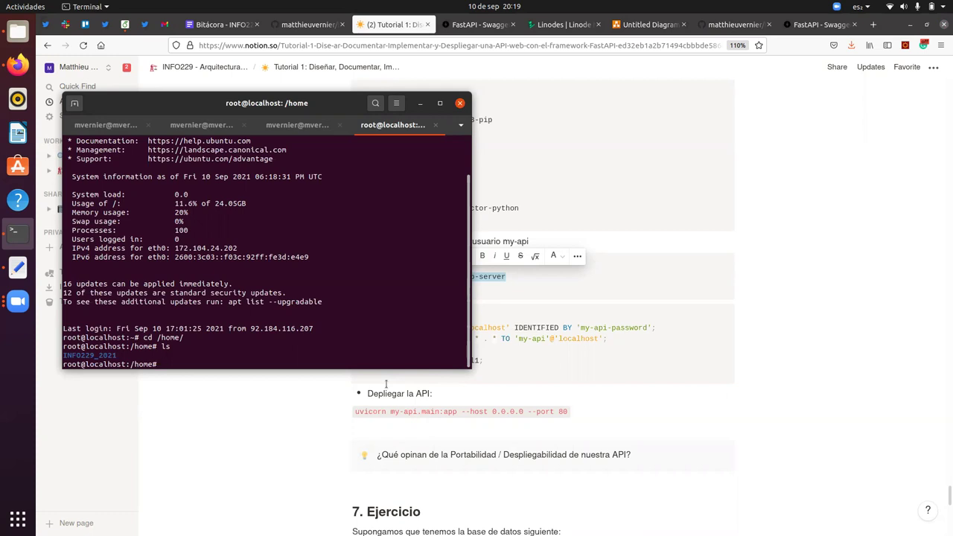
type("ls")
key("Return")
type("cd IN")
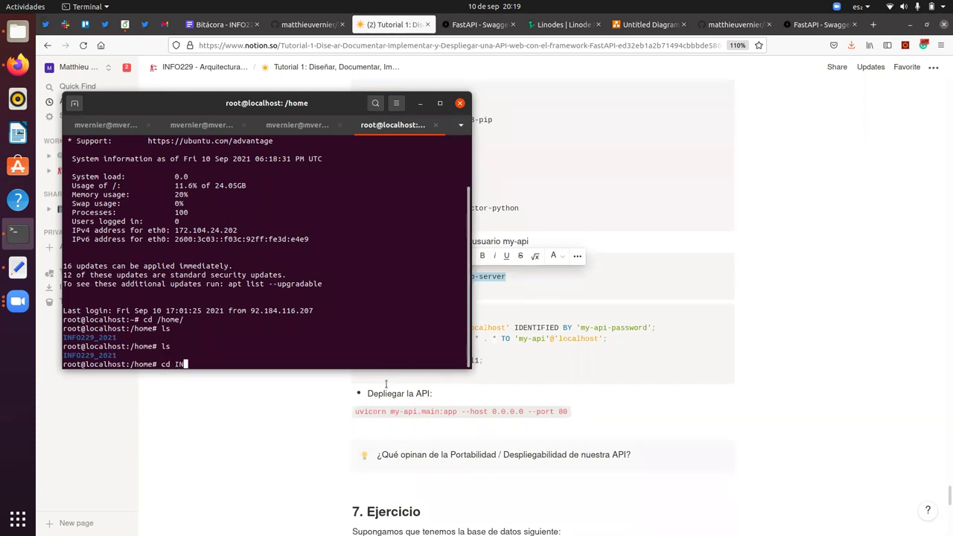
key("Tab")
key("Return")
type("ls")
key("Return")
- Change into the tutorial_1_API folder and list its files with "ls"
type("cd t")
key("Tab")
key("Return")
type("ls")
key("Return")
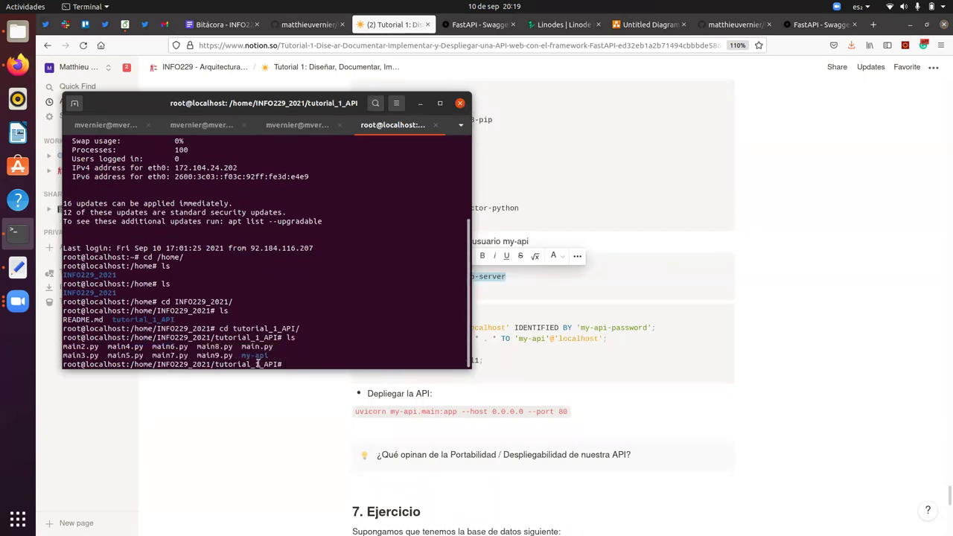
- Copy the tutorial's deployment command "uvicorn my-api.main:app --host 0.0.0.0 --port 80" and run it in the server terminal
triple_click(379, 412)
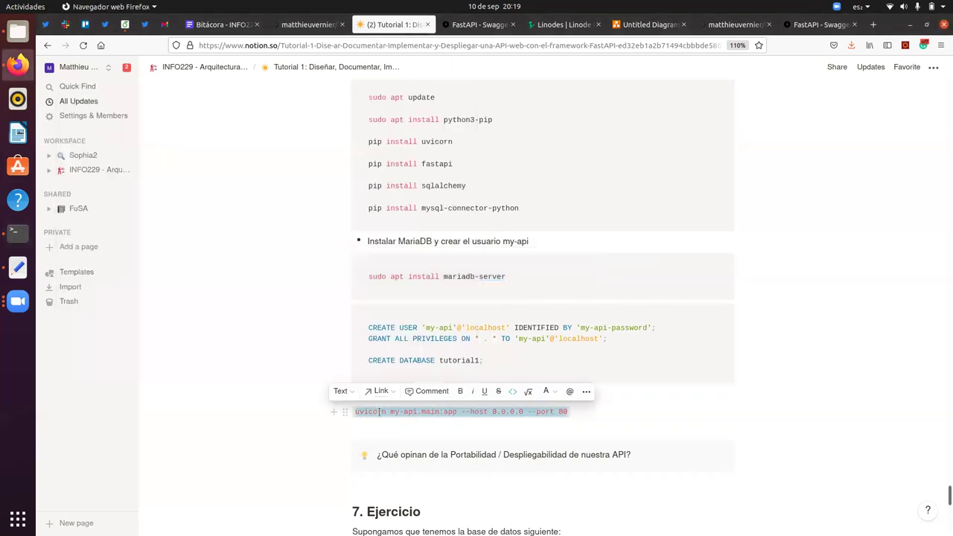
key("alt+Tab")
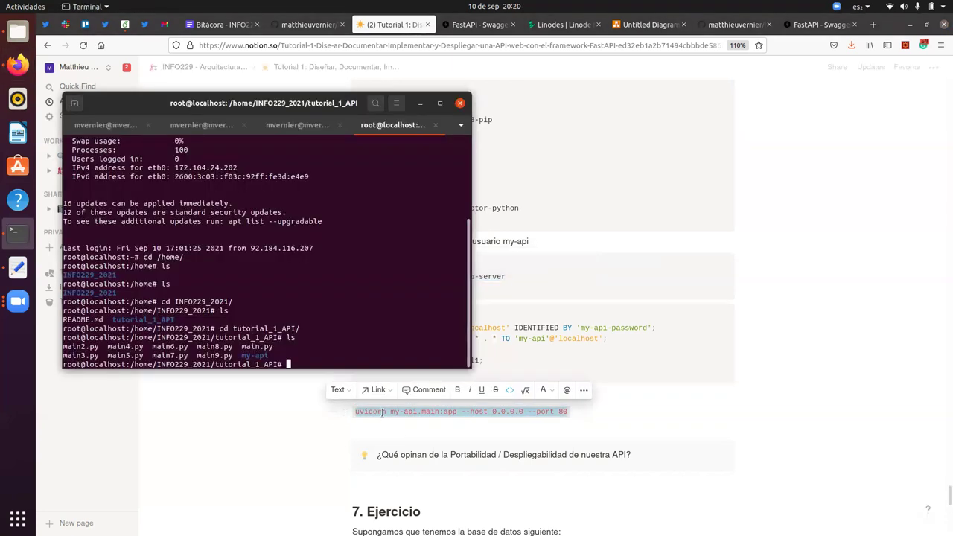
right_click(302, 364)
left_click(327, 393)
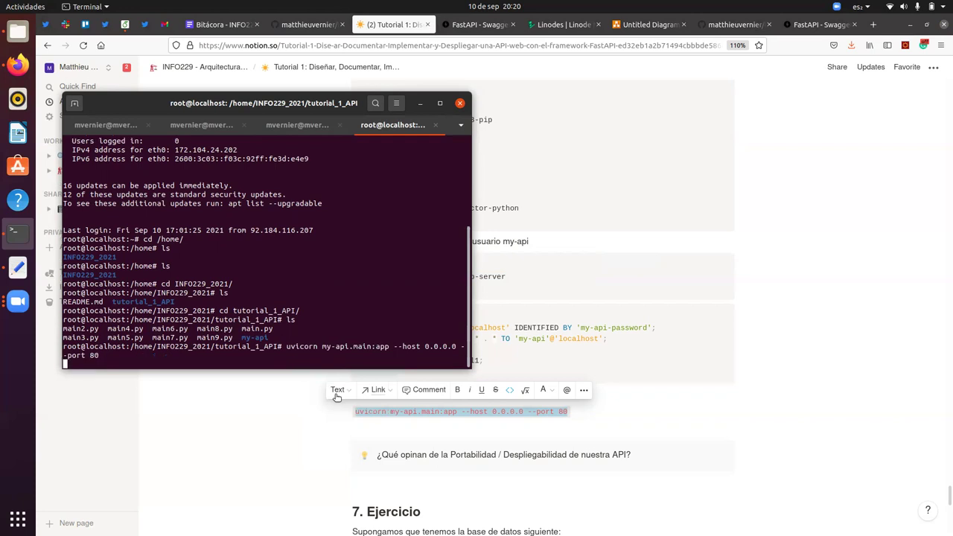
key("Return")
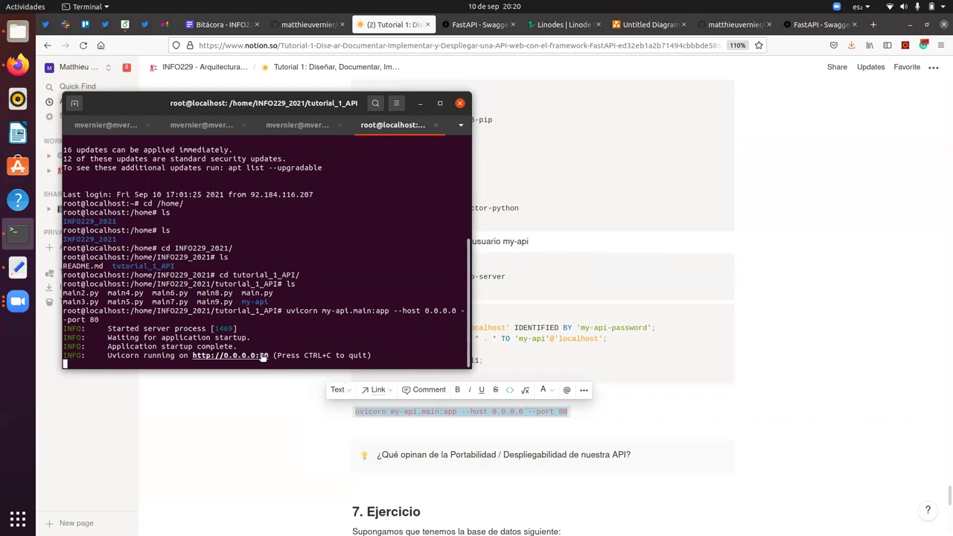
- Try to copy the server address 172.104.24.202 from the tutorial's SSH command, and open a new browser tab
left_click(754, 319)
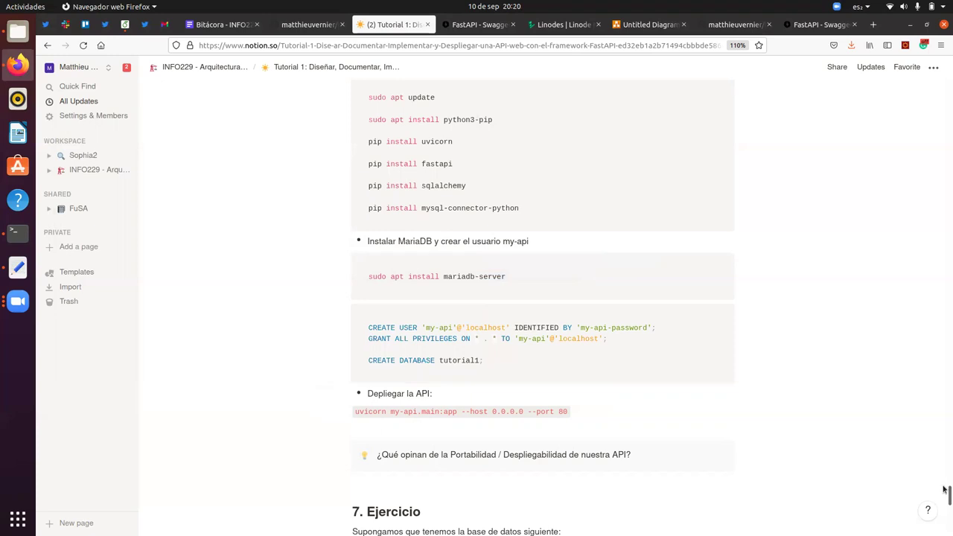
scroll(946, 493, "up", 5)
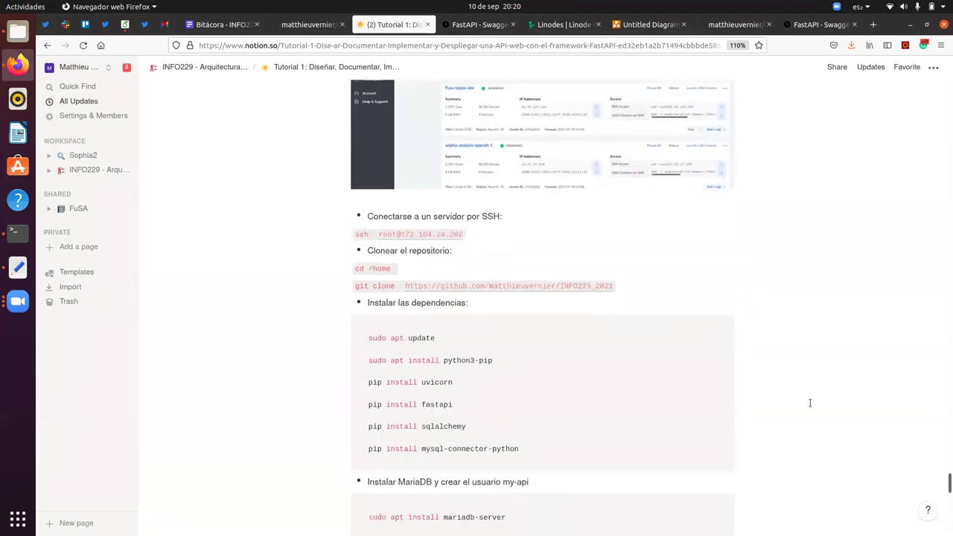
left_click_drag(464, 235, 400, 237)
key("ctrl+c")
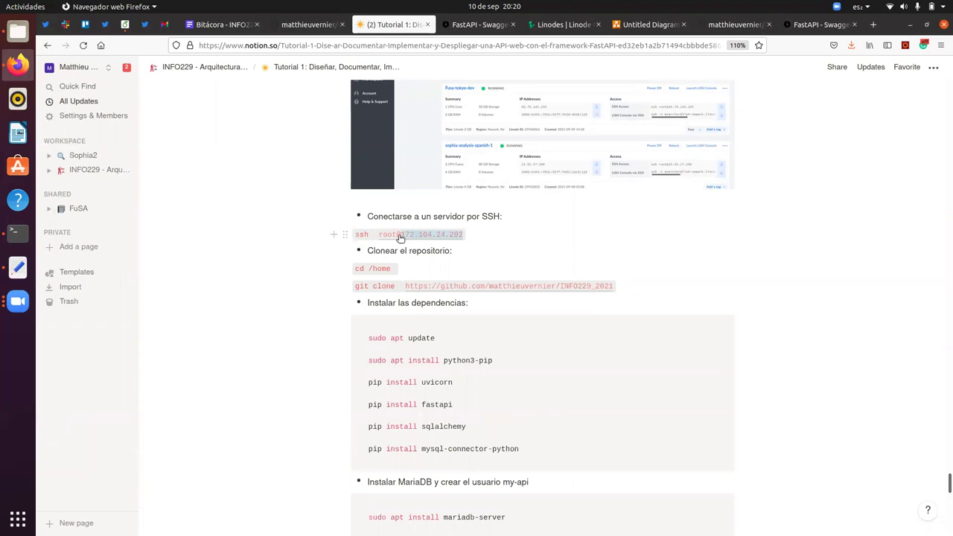
left_click(871, 26)
key("ctrl+v")
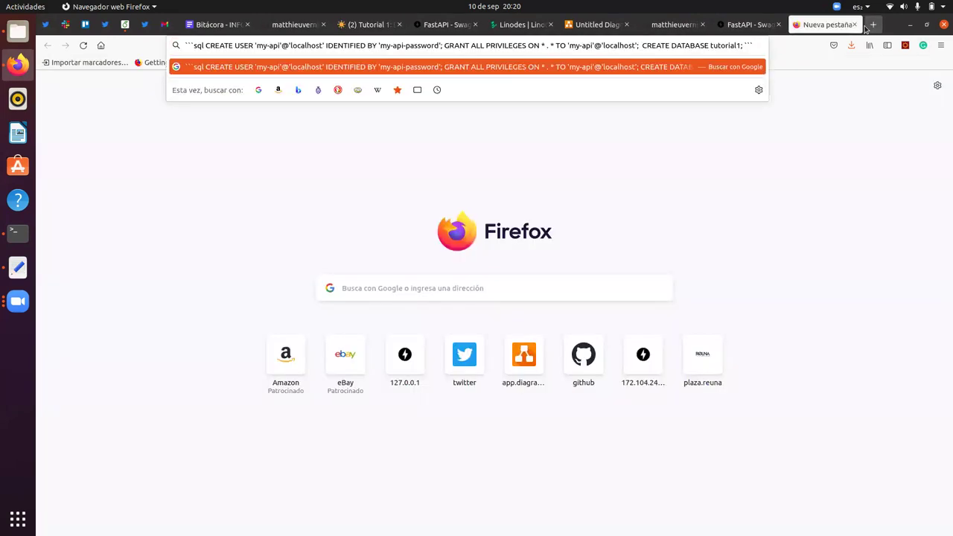
key("ctrl+z")
left_click(748, 24)
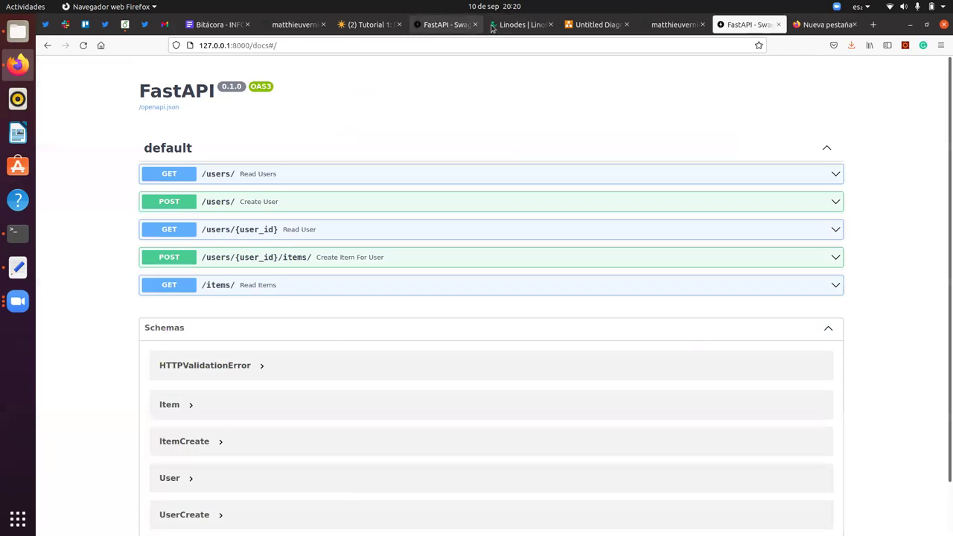
- Copy 172.104.24.202 from the tutorial's SSH command and load 172.104.24.202/docs in the empty browser tab
left_click(368, 25)
left_click(482, 237)
left_click_drag(445, 233, 404, 235)
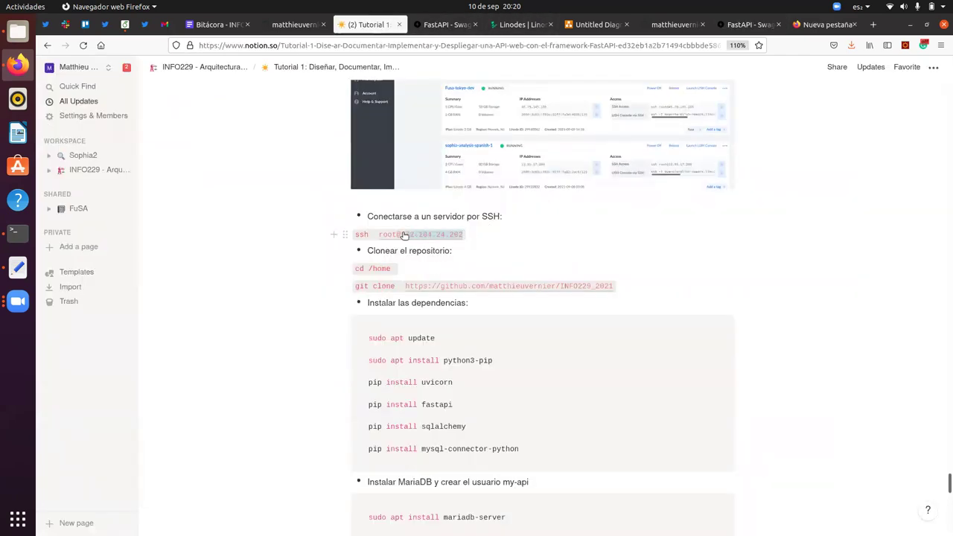
right_click(410, 234)
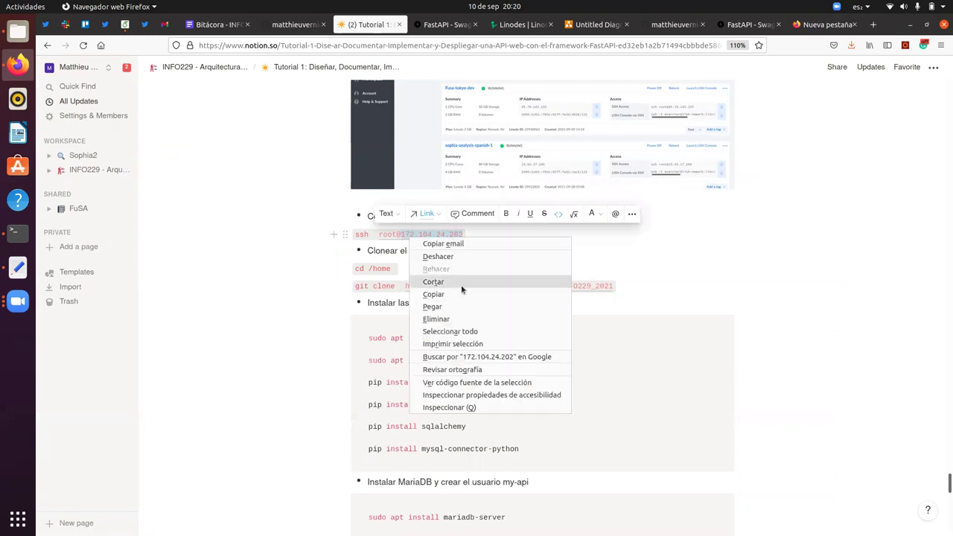
left_click(459, 296)
left_click(813, 27)
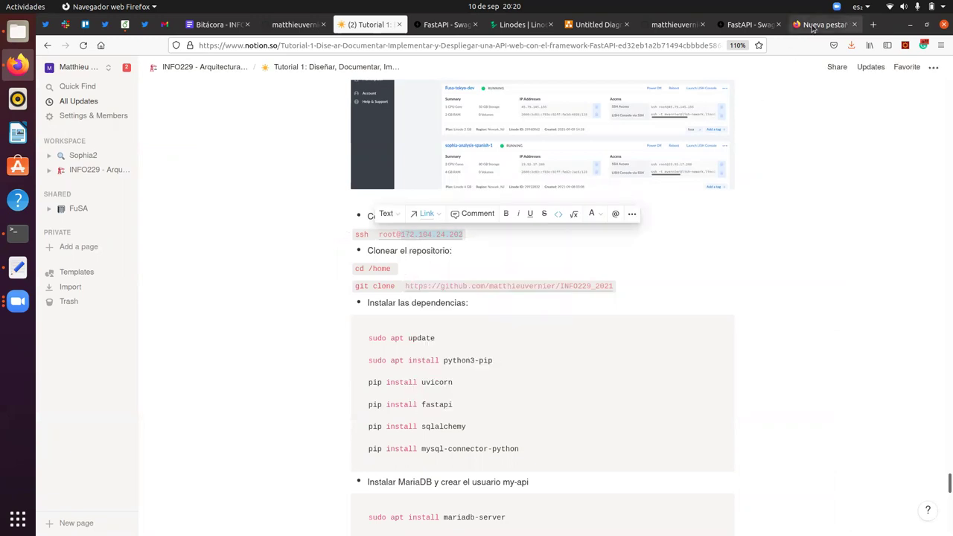
key("ctrl+v")
type("/docs")
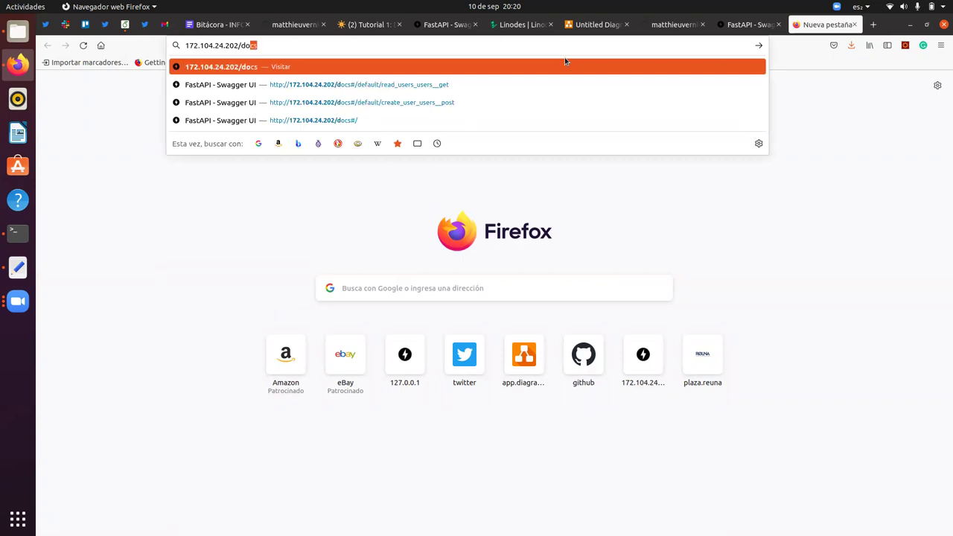
key("Return")
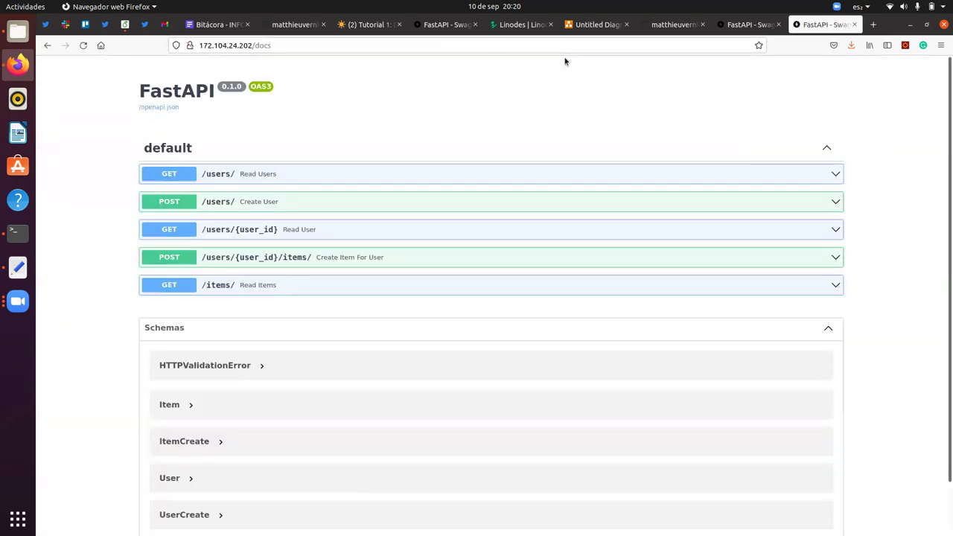
- Check the API's request log in the terminal, then review the tutorial's manual deployment instructions from the SSH connection to MariaDB
left_click(18, 232)
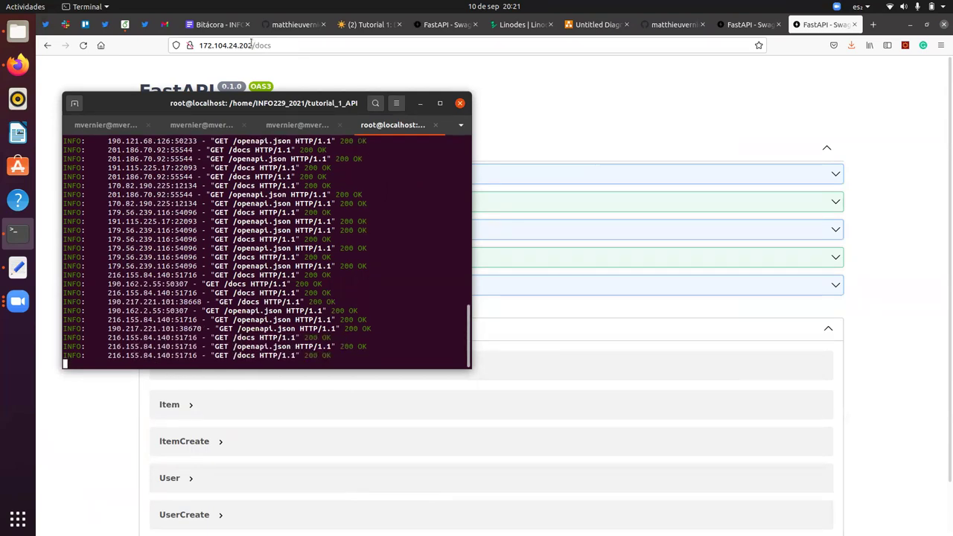
left_click(365, 25)
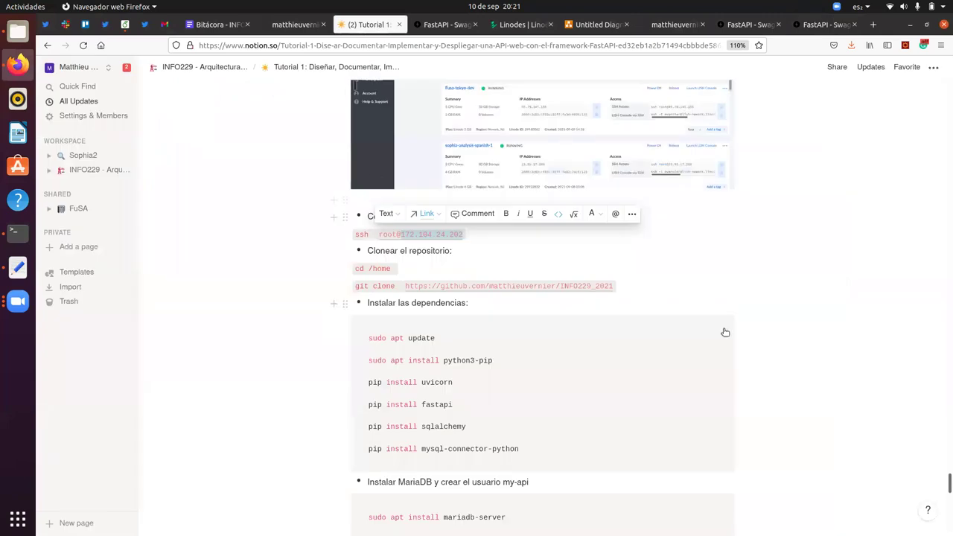
left_click_drag(946, 484, 944, 485)
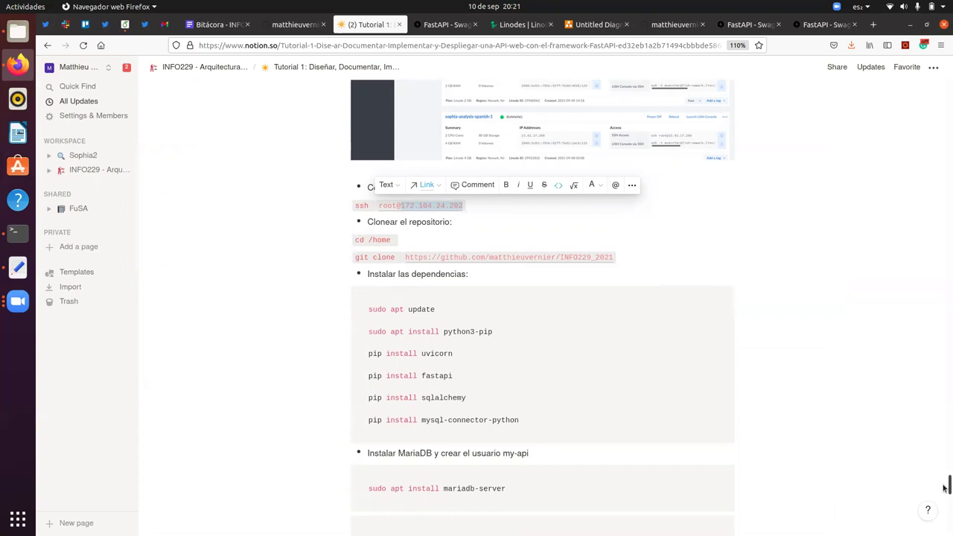
left_click_drag(944, 488, 944, 481)
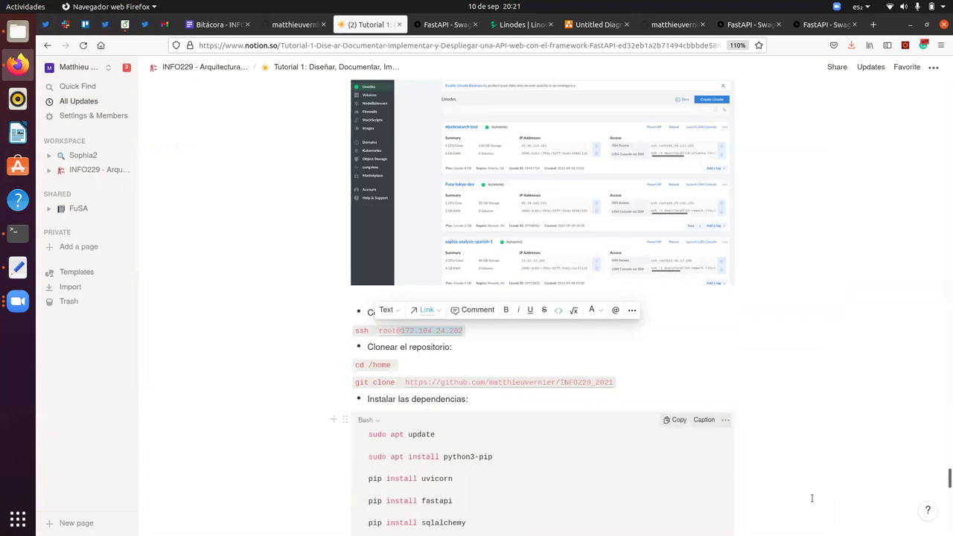
left_click_drag(944, 480, 944, 485)
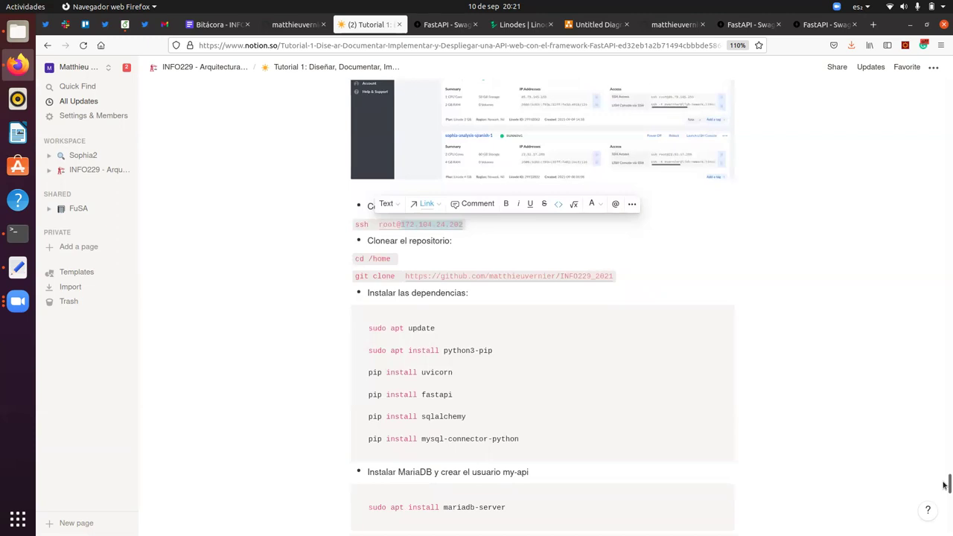
left_click_drag(944, 486, 944, 488)
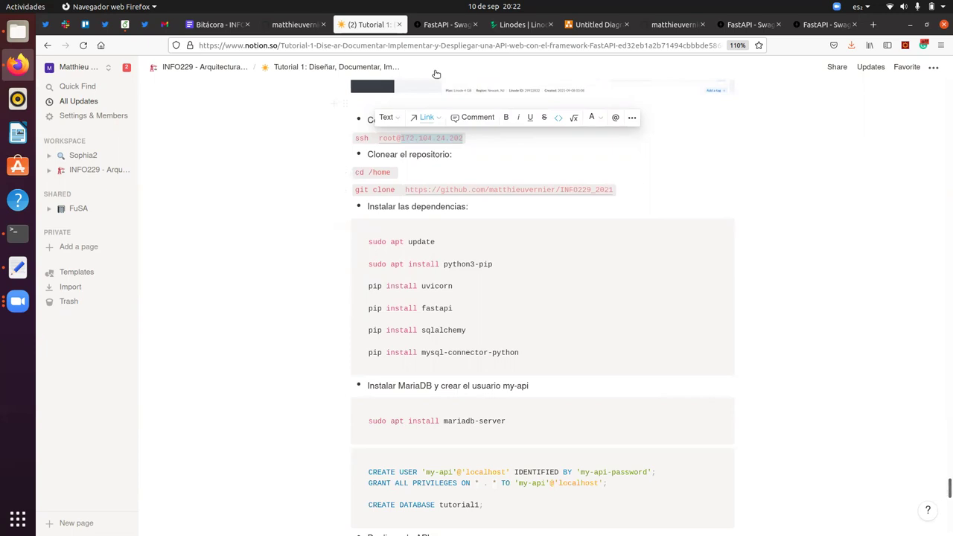
- Open the ISO 25010 reading link from the Bitácora INFO229 document and examine the software product quality diagram
left_click(216, 25)
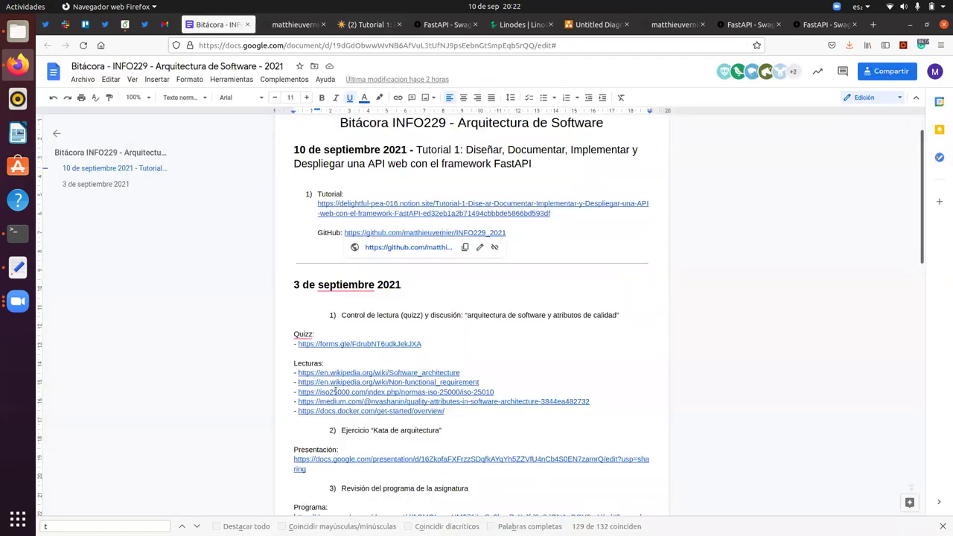
left_click(336, 392)
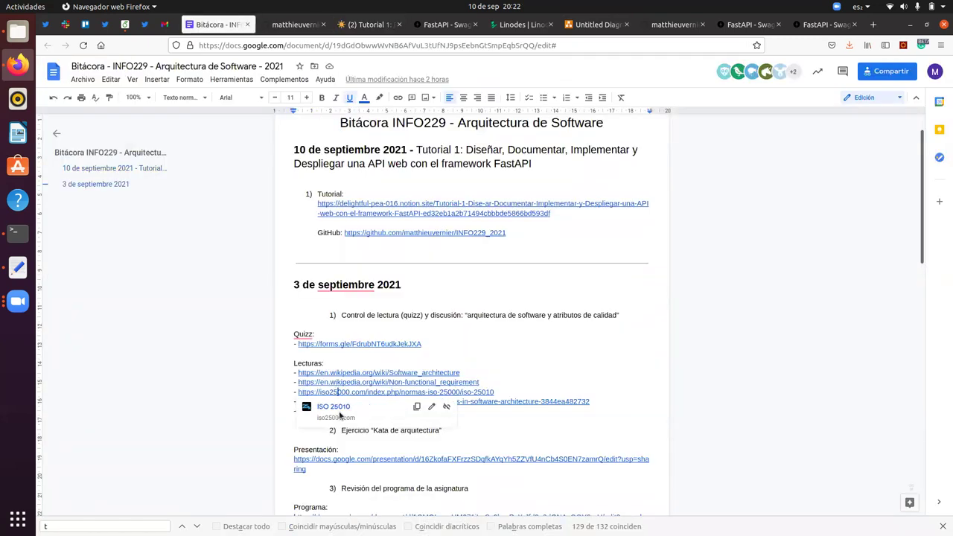
left_click(335, 406)
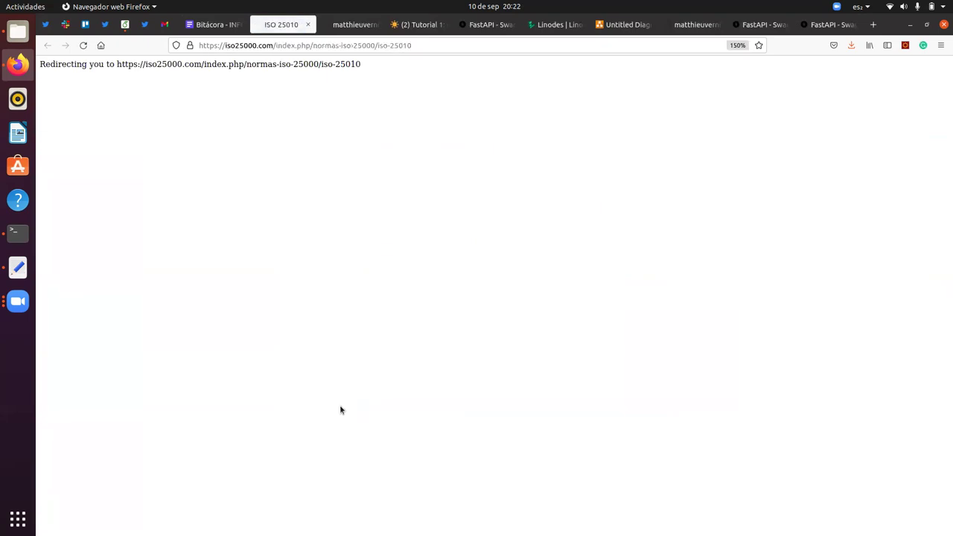
scroll(343, 404, "down", 1)
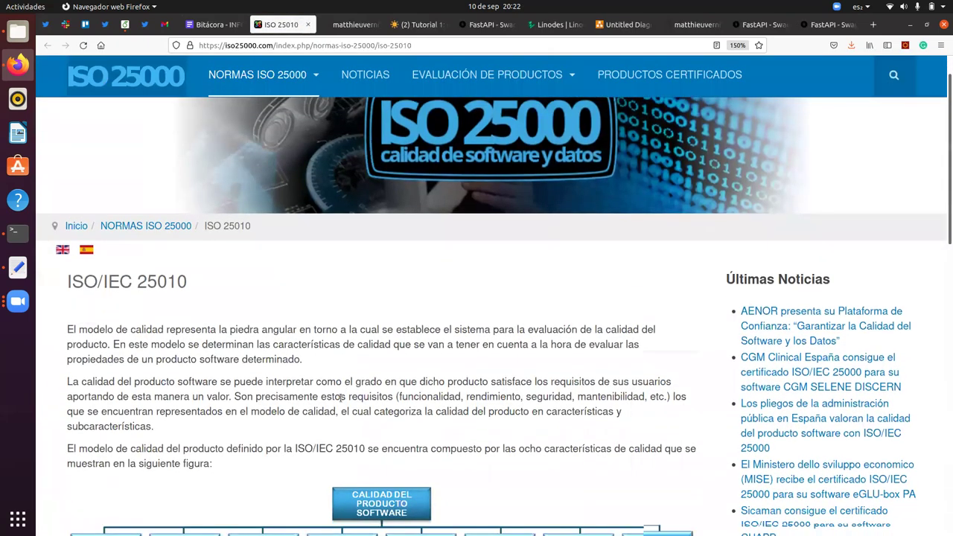
scroll(341, 402, "down", 5)
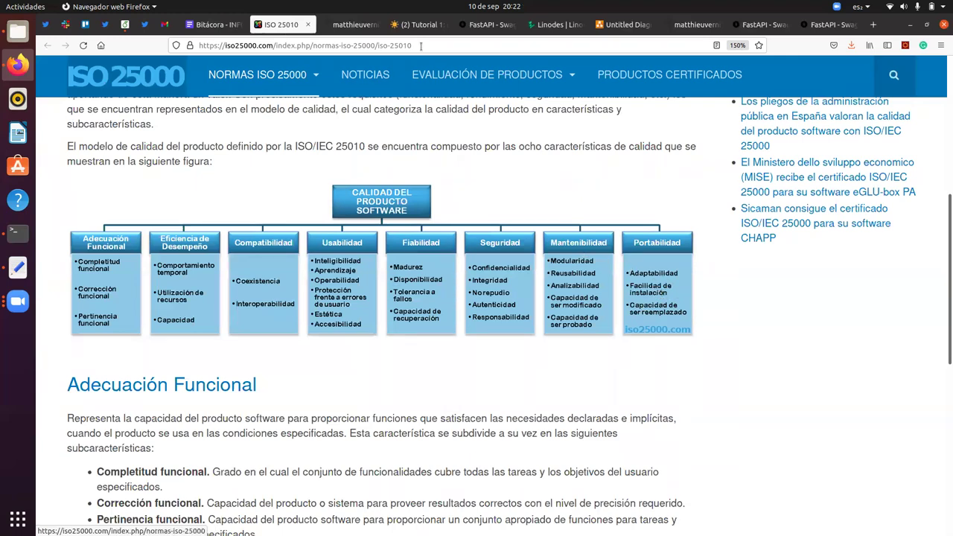
- Return to the FastAPI tutorial and view its portability and deployability question and the start of section 7, Ejercicio
left_click(432, 25)
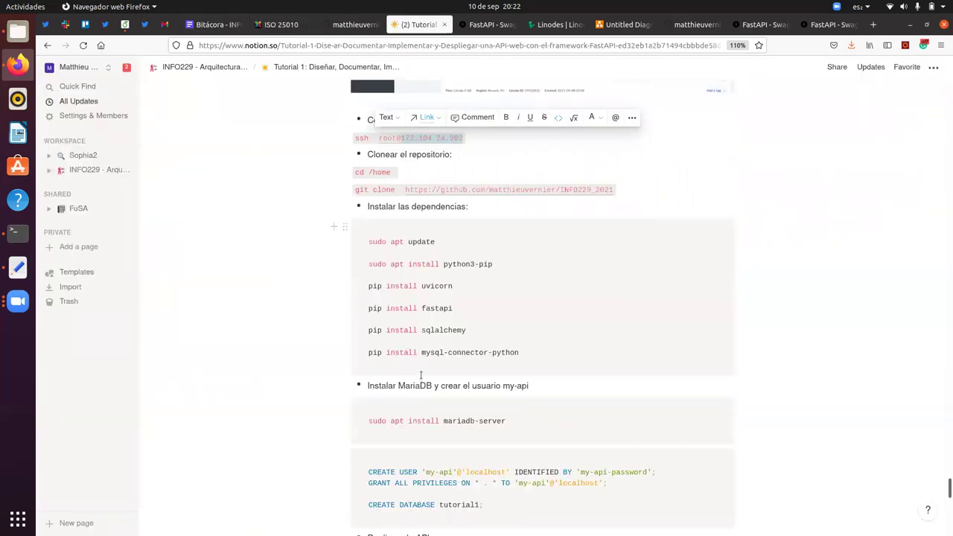
left_click(392, 408)
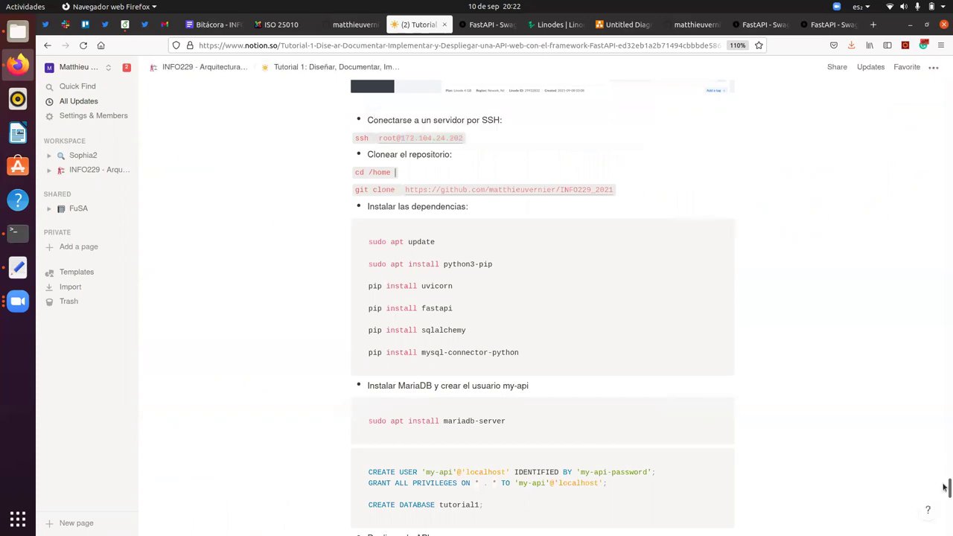
left_click_drag(947, 488, 944, 503)
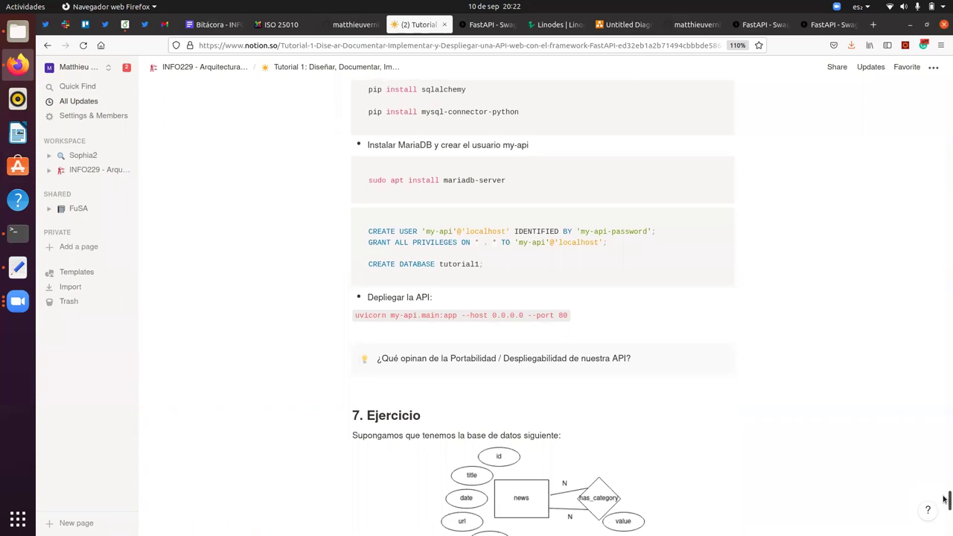